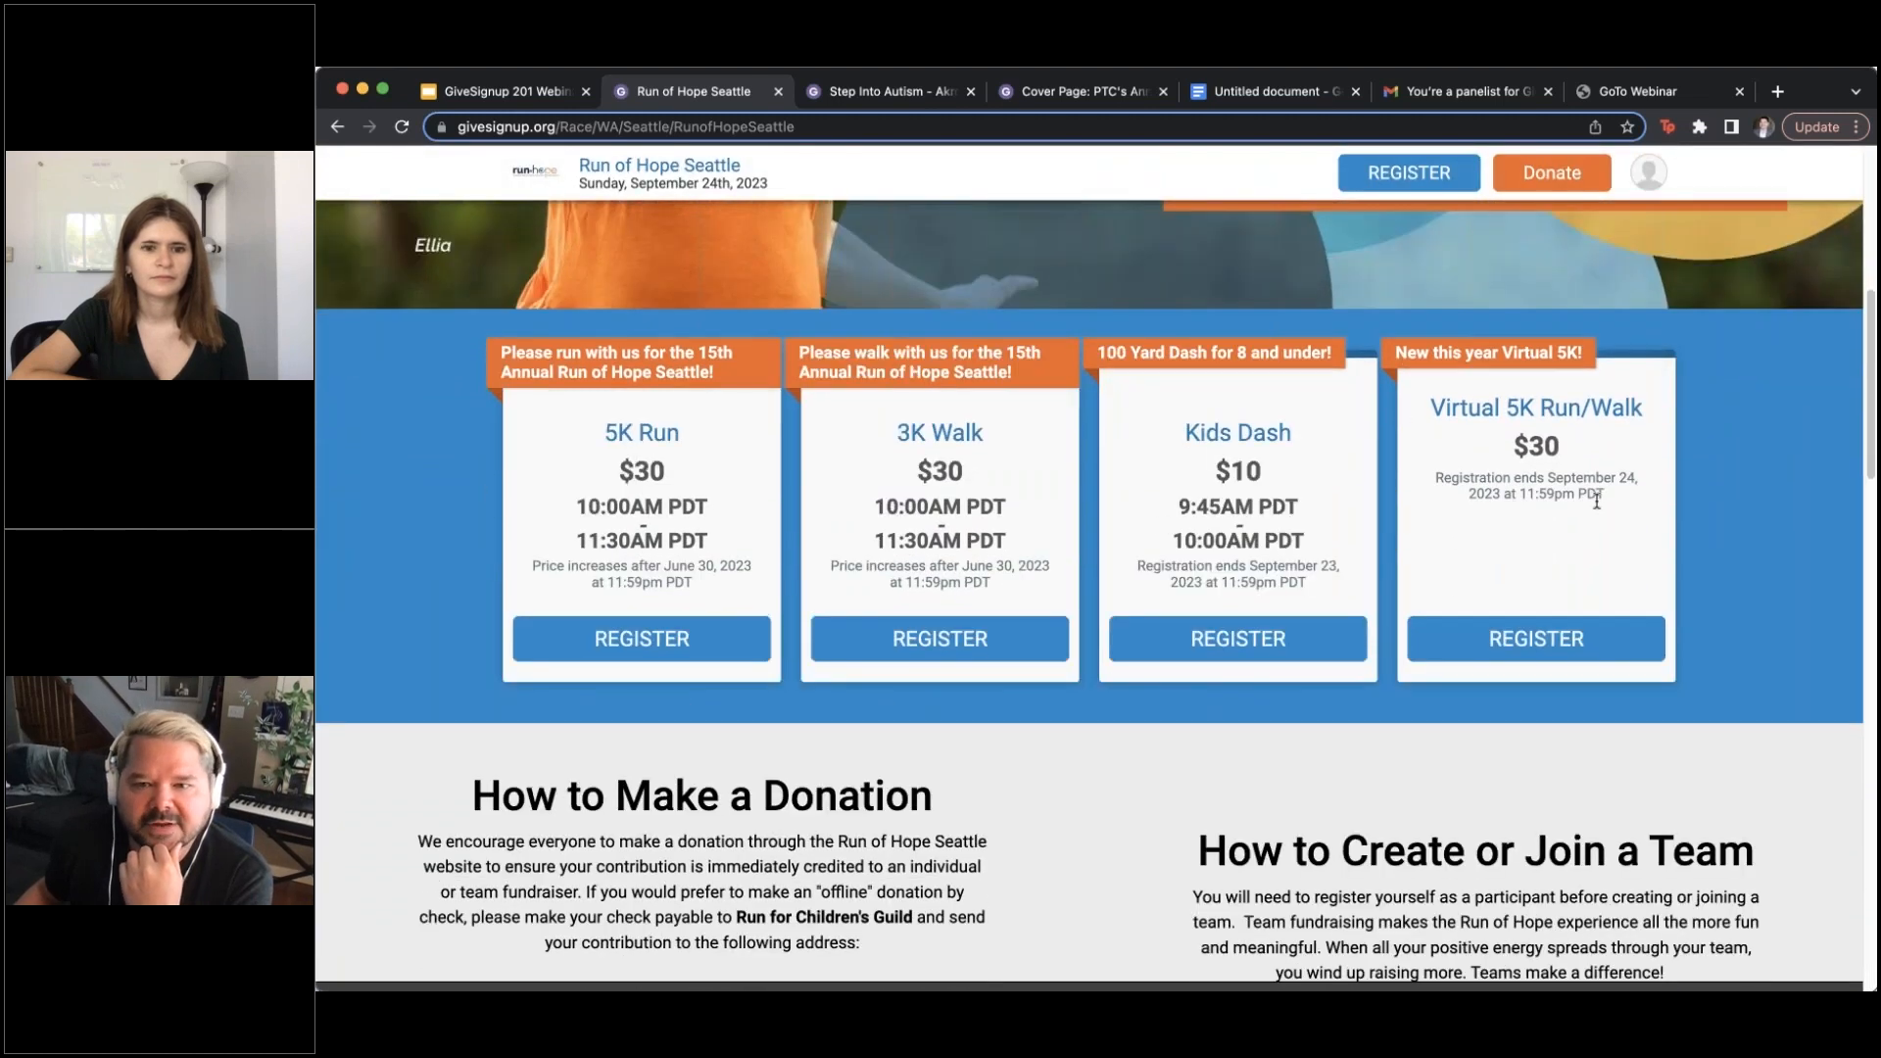
Examine the Run of Hope Seattle page's donation and team instructions, fundraising progress, top fundraisers, event description and sponsors
{"action": "scroll", "coordinate": [1238, 549], "scroll_direction": "down", "scroll_amount": 1}
{"action": "scroll", "coordinate": [1089, 588], "scroll_direction": "down", "scroll_amount": 4}
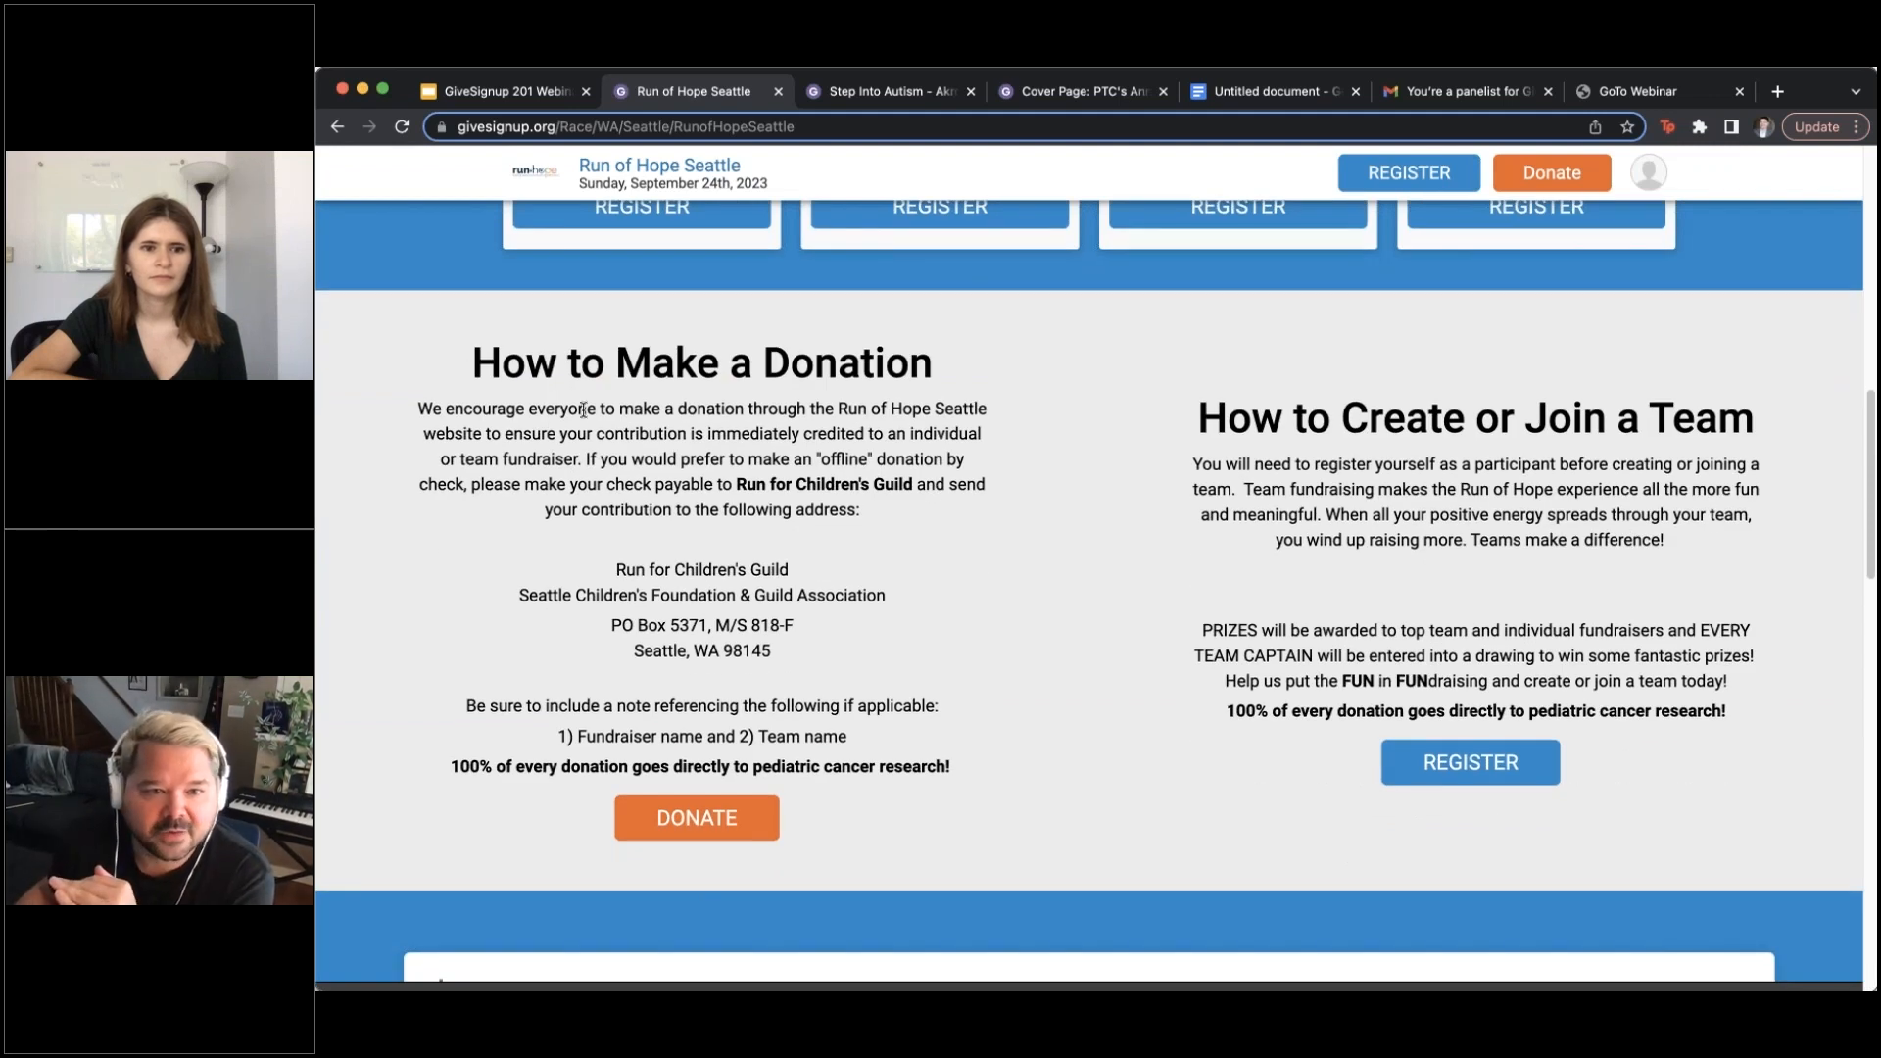
{"action": "left_click_drag", "start_coordinate": [474, 364], "coordinate": [862, 736]}
{"action": "left_click", "coordinate": [920, 617]}
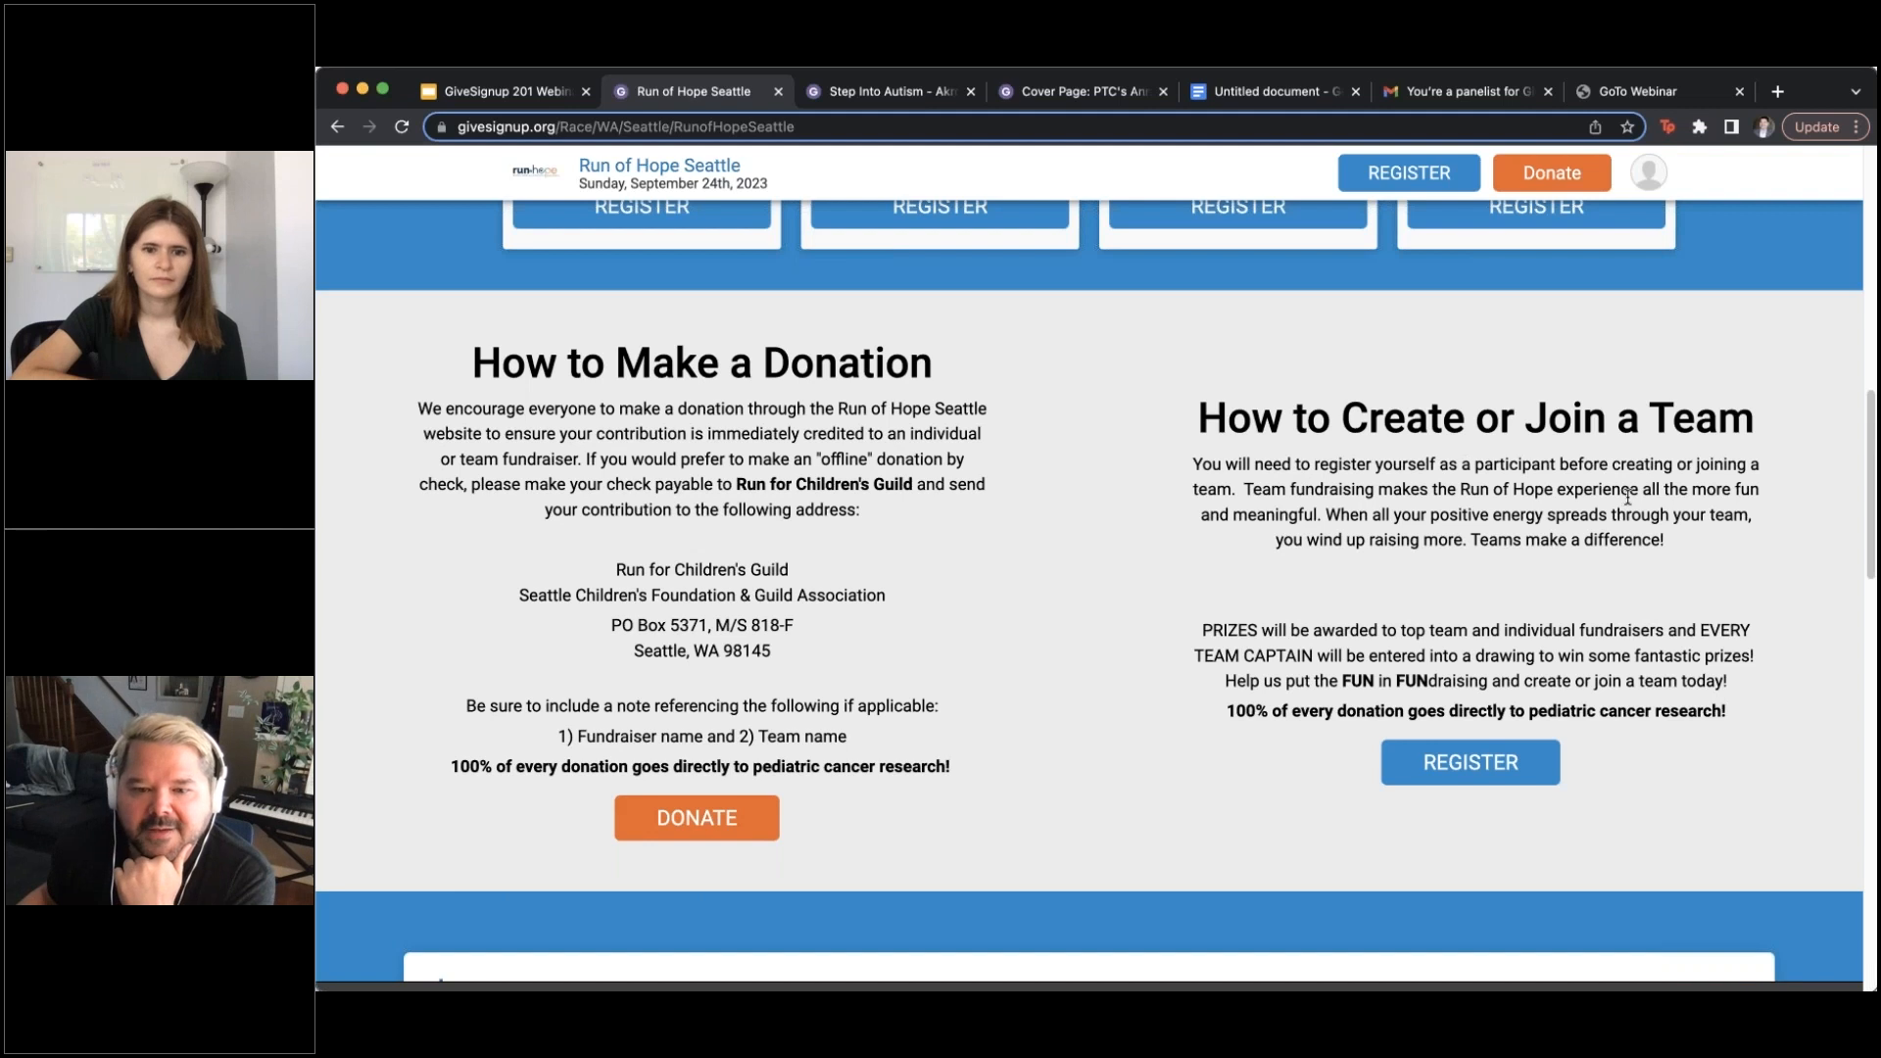
{"action": "scroll", "coordinate": [1628, 497], "scroll_direction": "down", "scroll_amount": 3}
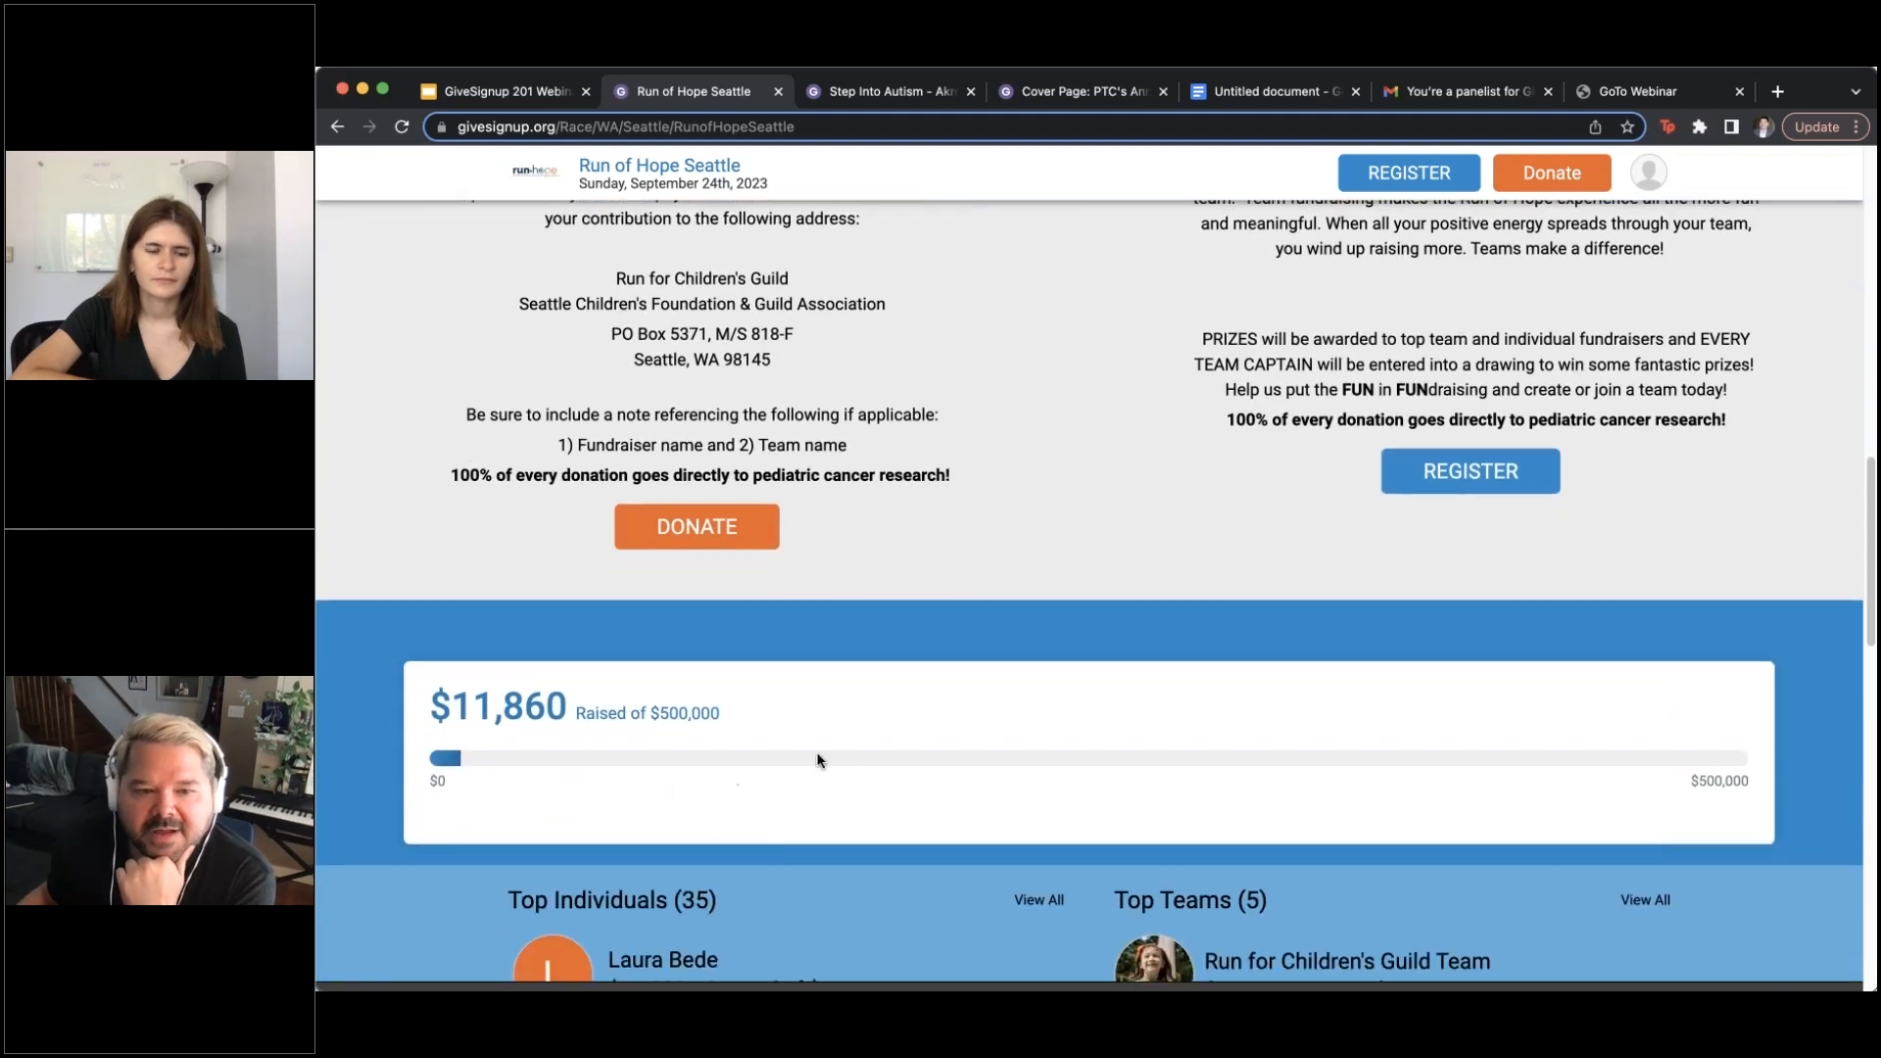
{"action": "scroll", "coordinate": [875, 748], "scroll_direction": "down", "scroll_amount": 2}
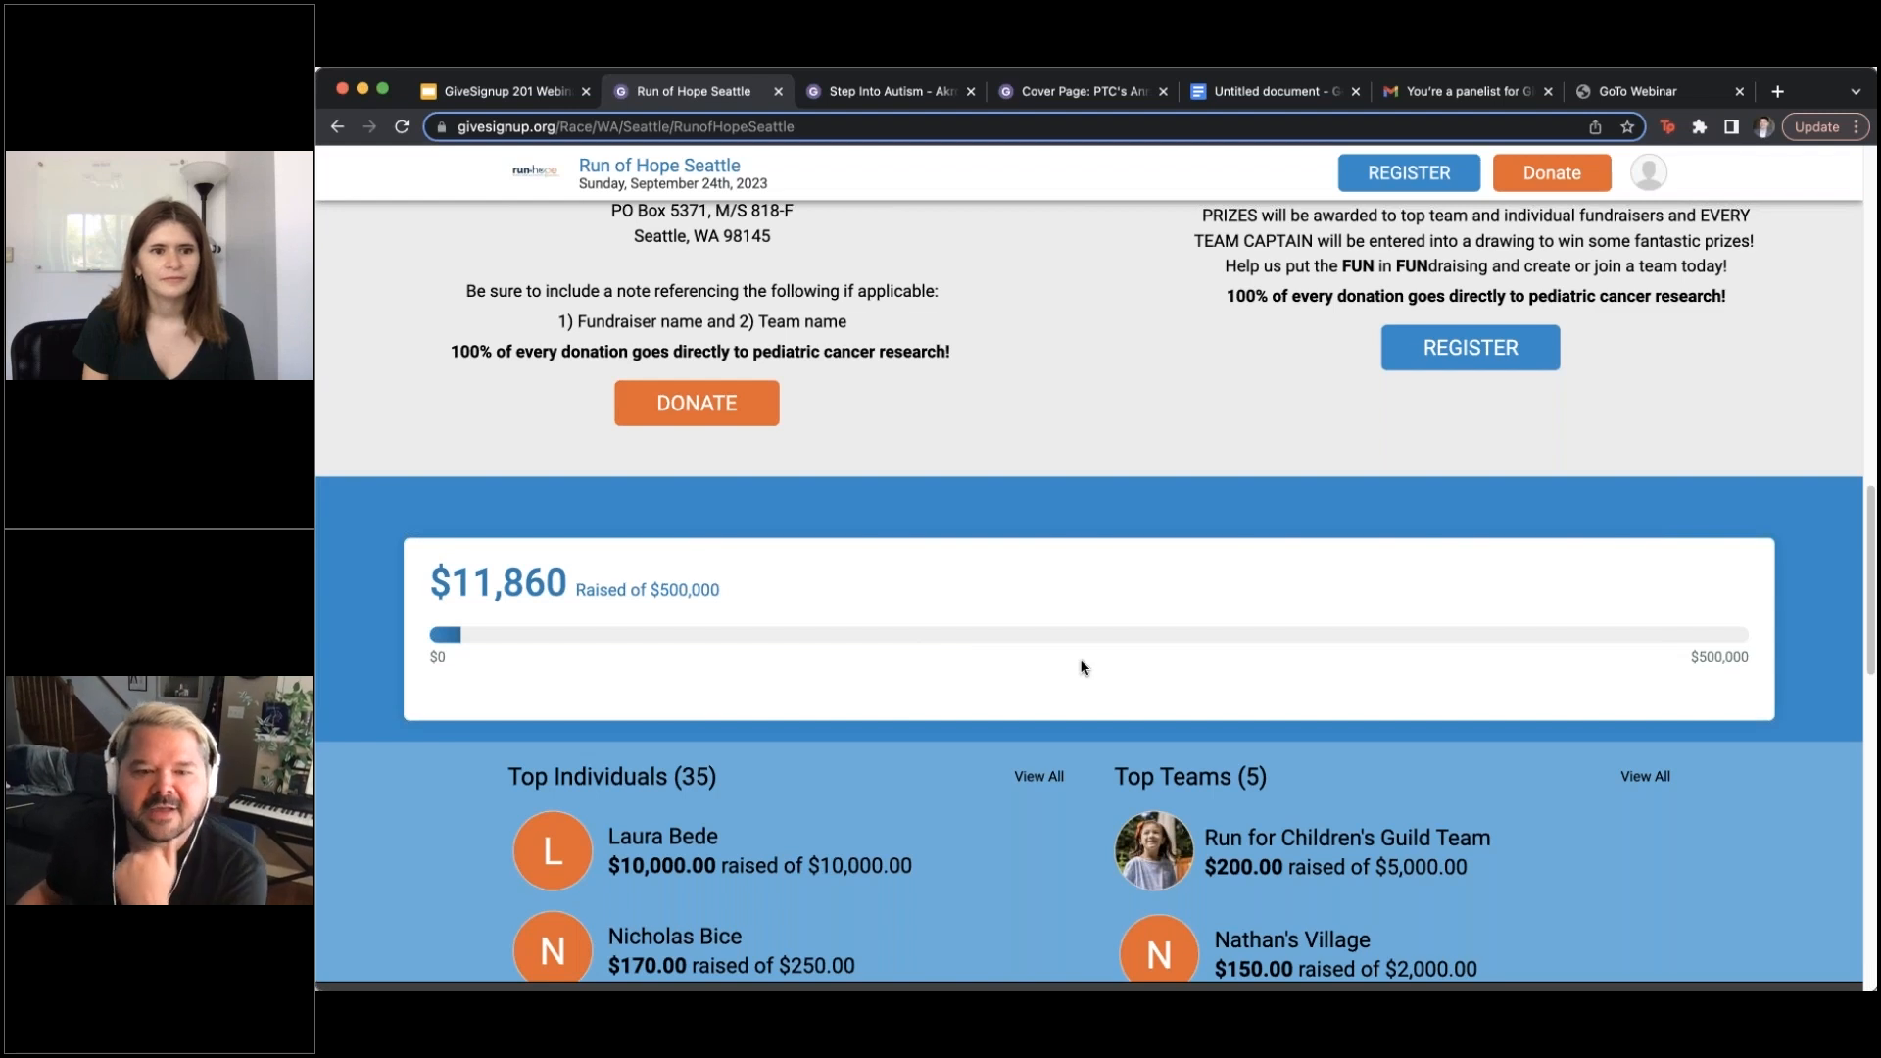
{"action": "scroll", "coordinate": [1082, 667], "scroll_direction": "down", "scroll_amount": 5}
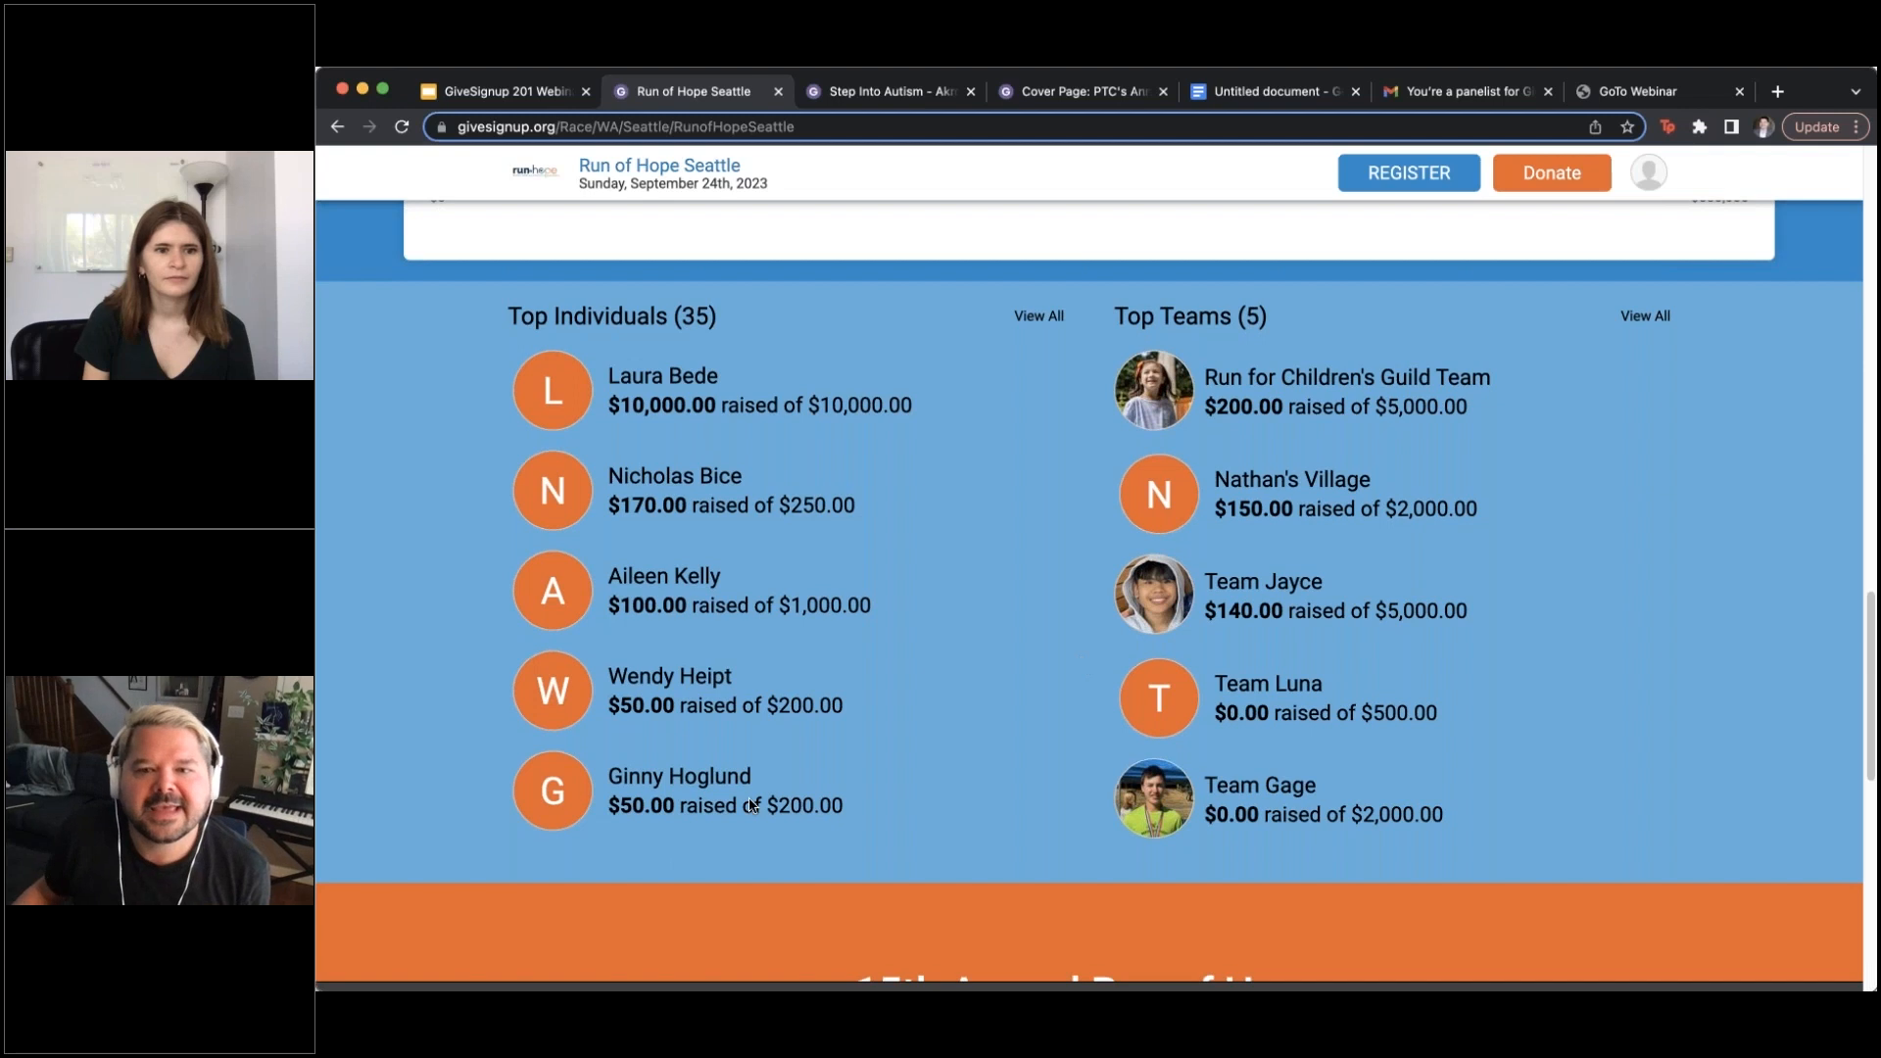
{"action": "scroll", "coordinate": [1342, 776], "scroll_direction": "down", "scroll_amount": 5}
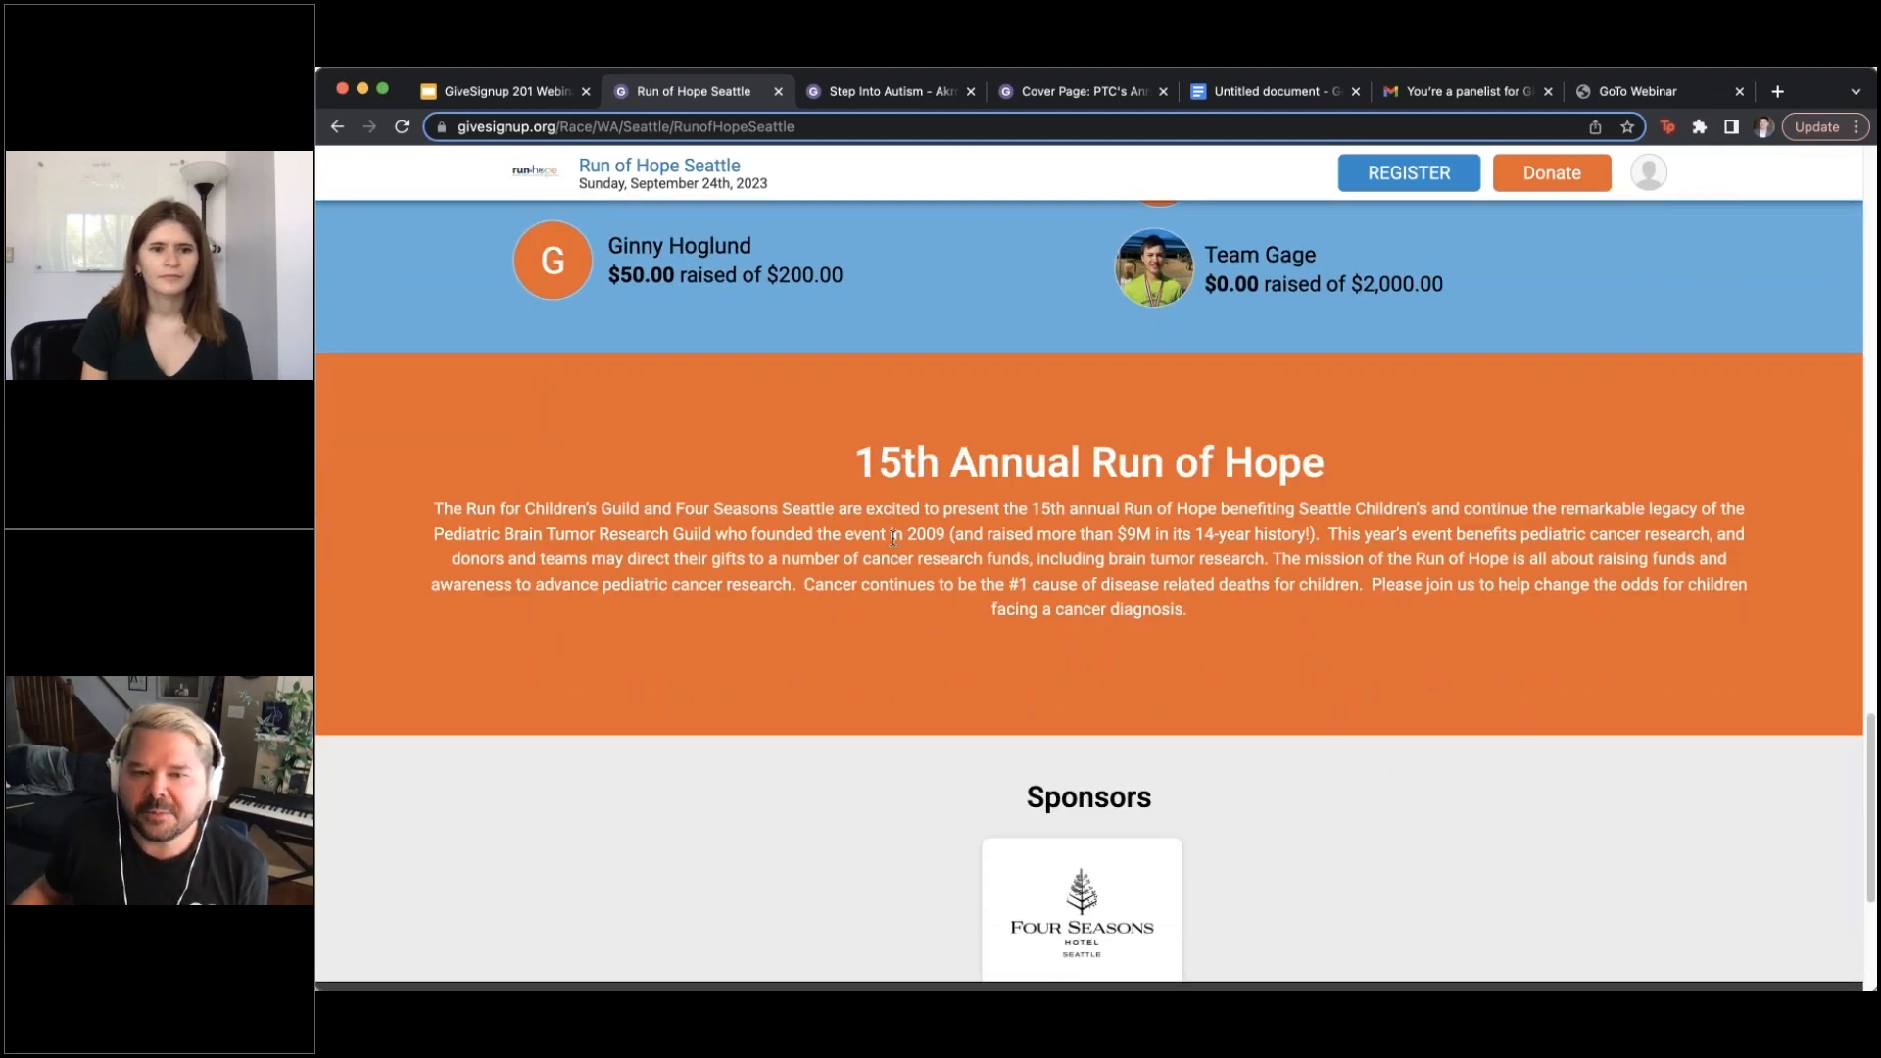
{"action": "scroll", "coordinate": [1115, 683], "scroll_direction": "down", "scroll_amount": 3}
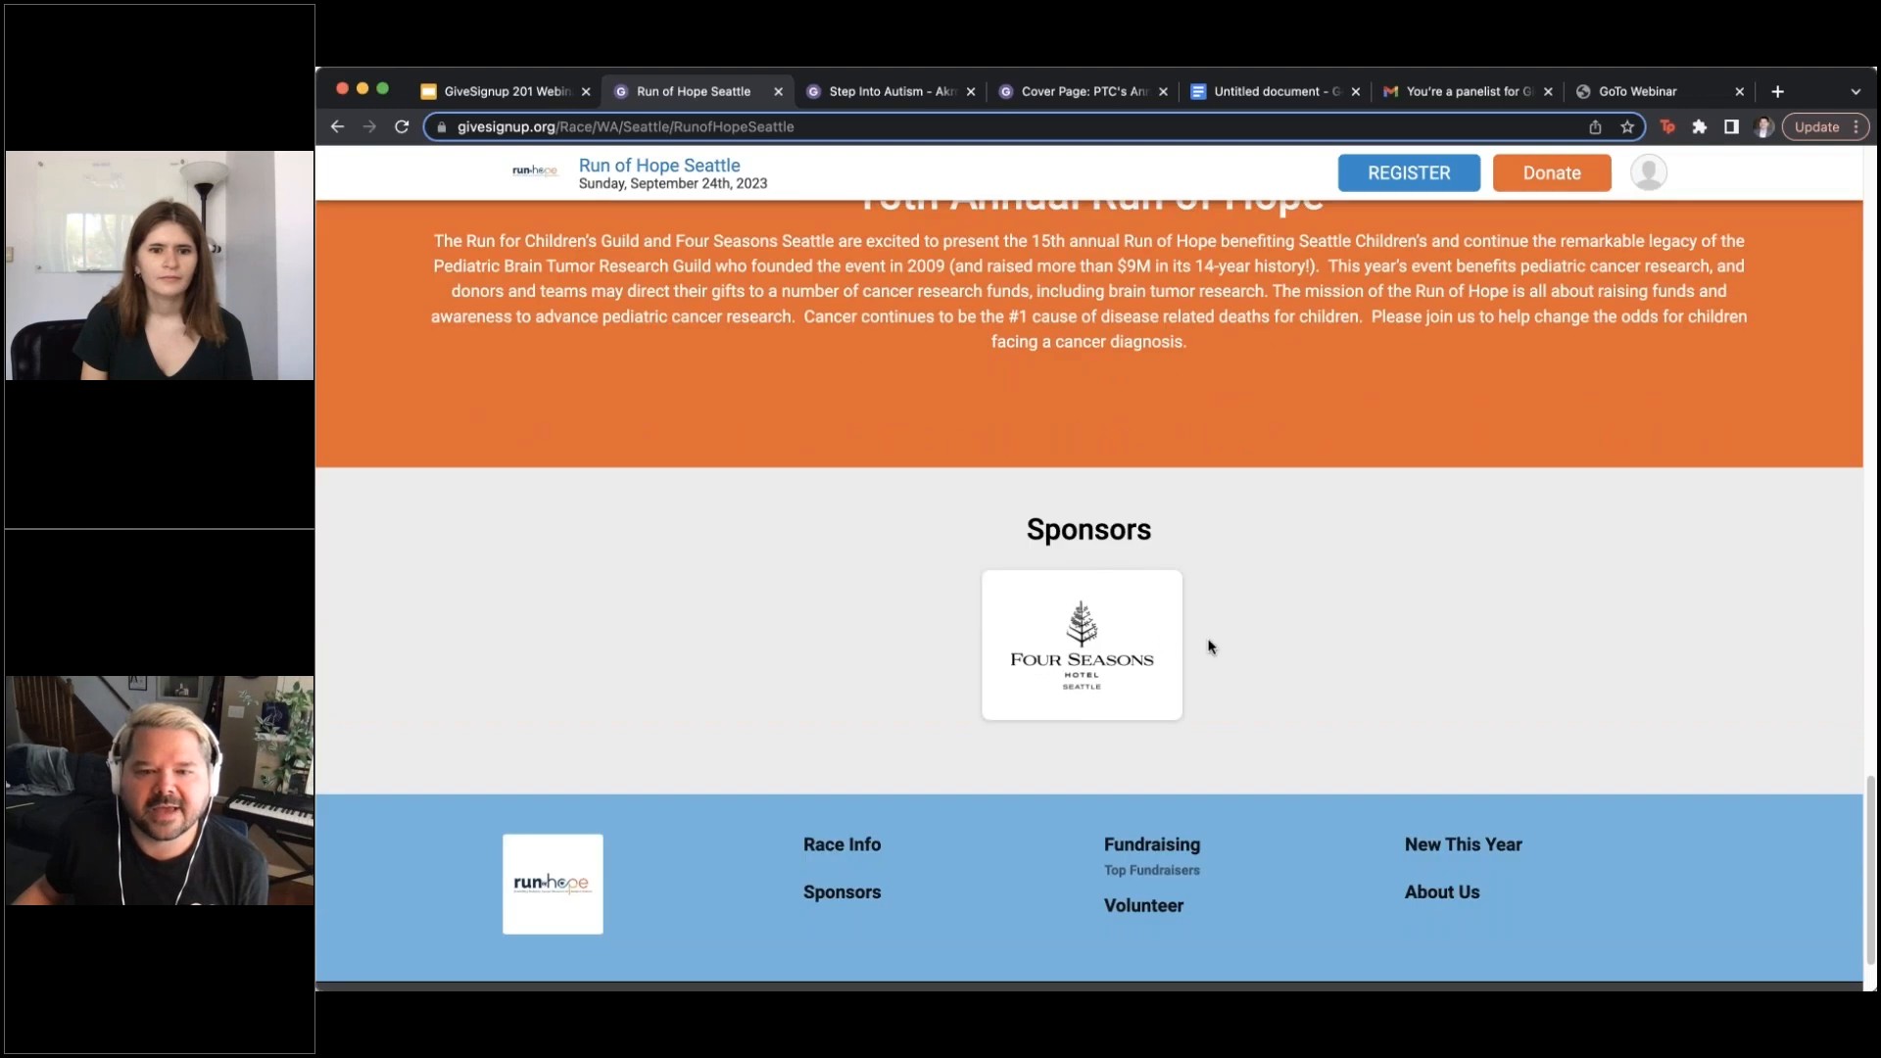
{"action": "scroll", "coordinate": [1303, 654], "scroll_direction": "up", "scroll_amount": 15}
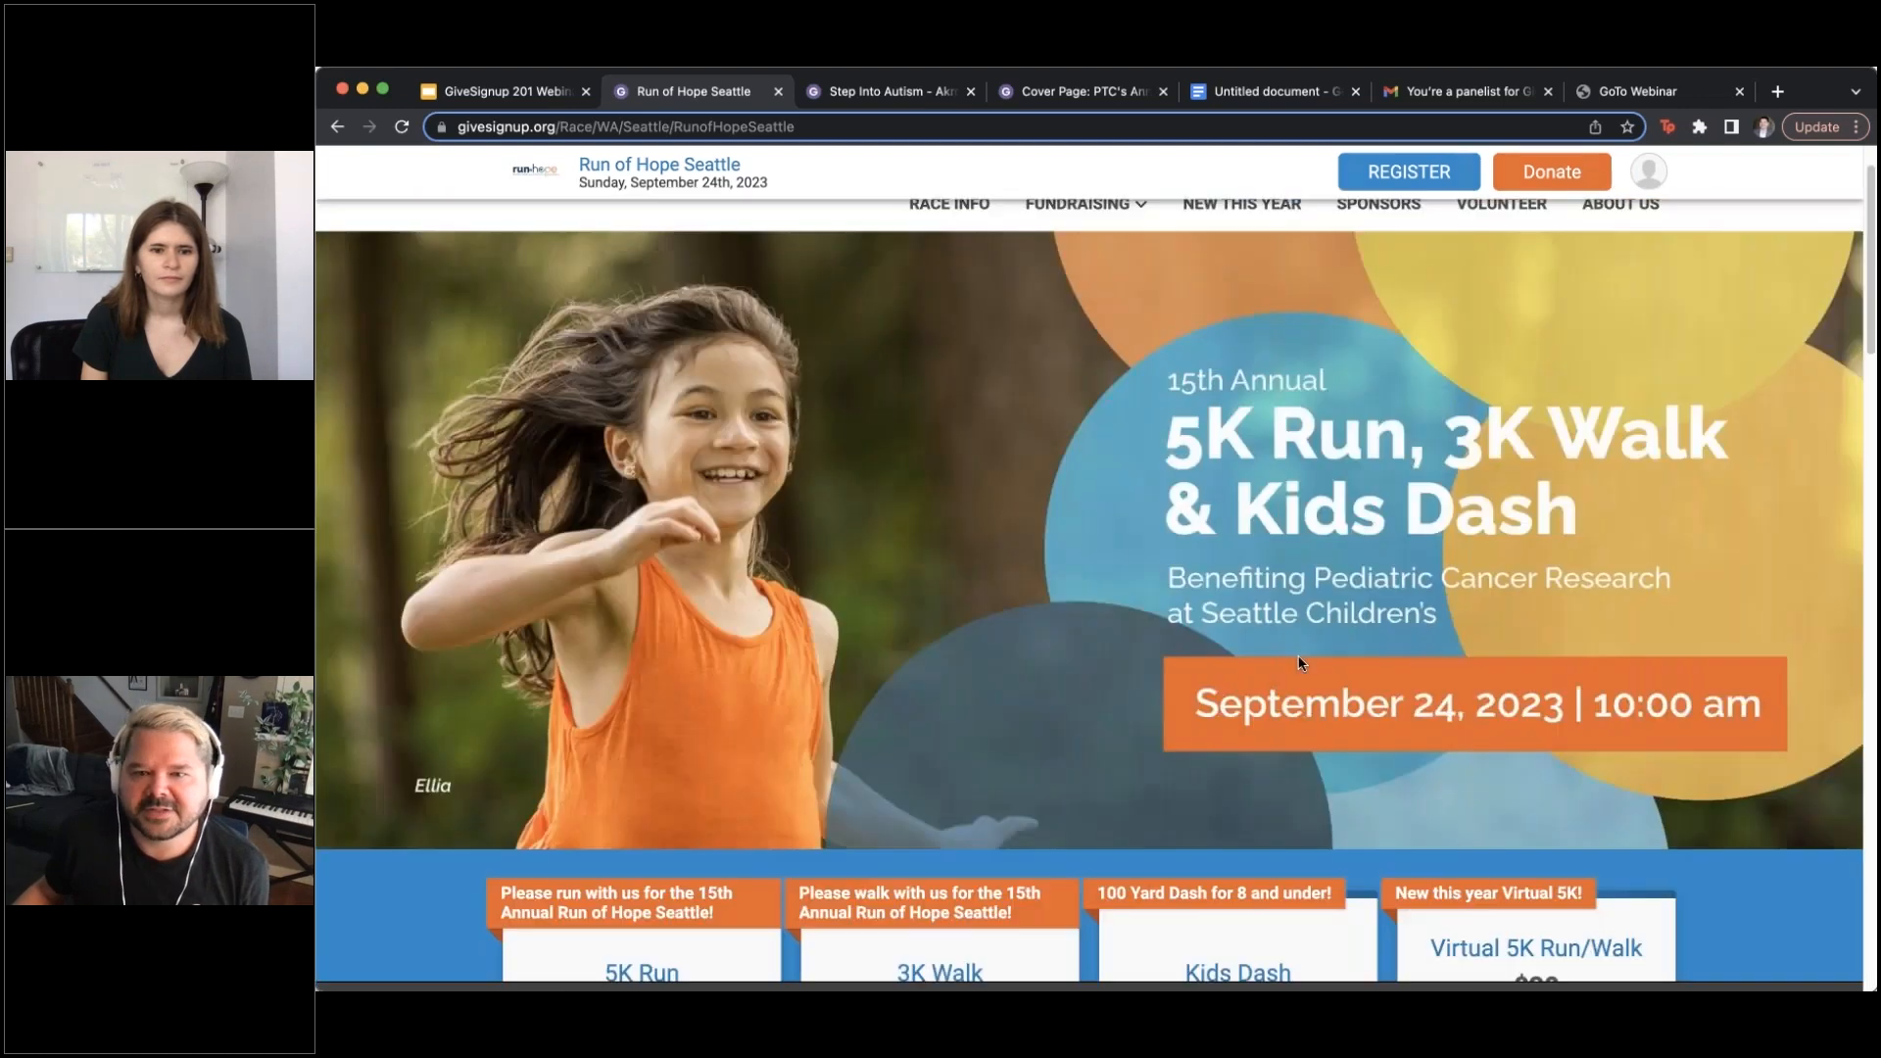
{"action": "scroll", "coordinate": [1301, 663], "scroll_direction": "up", "scroll_amount": 1}
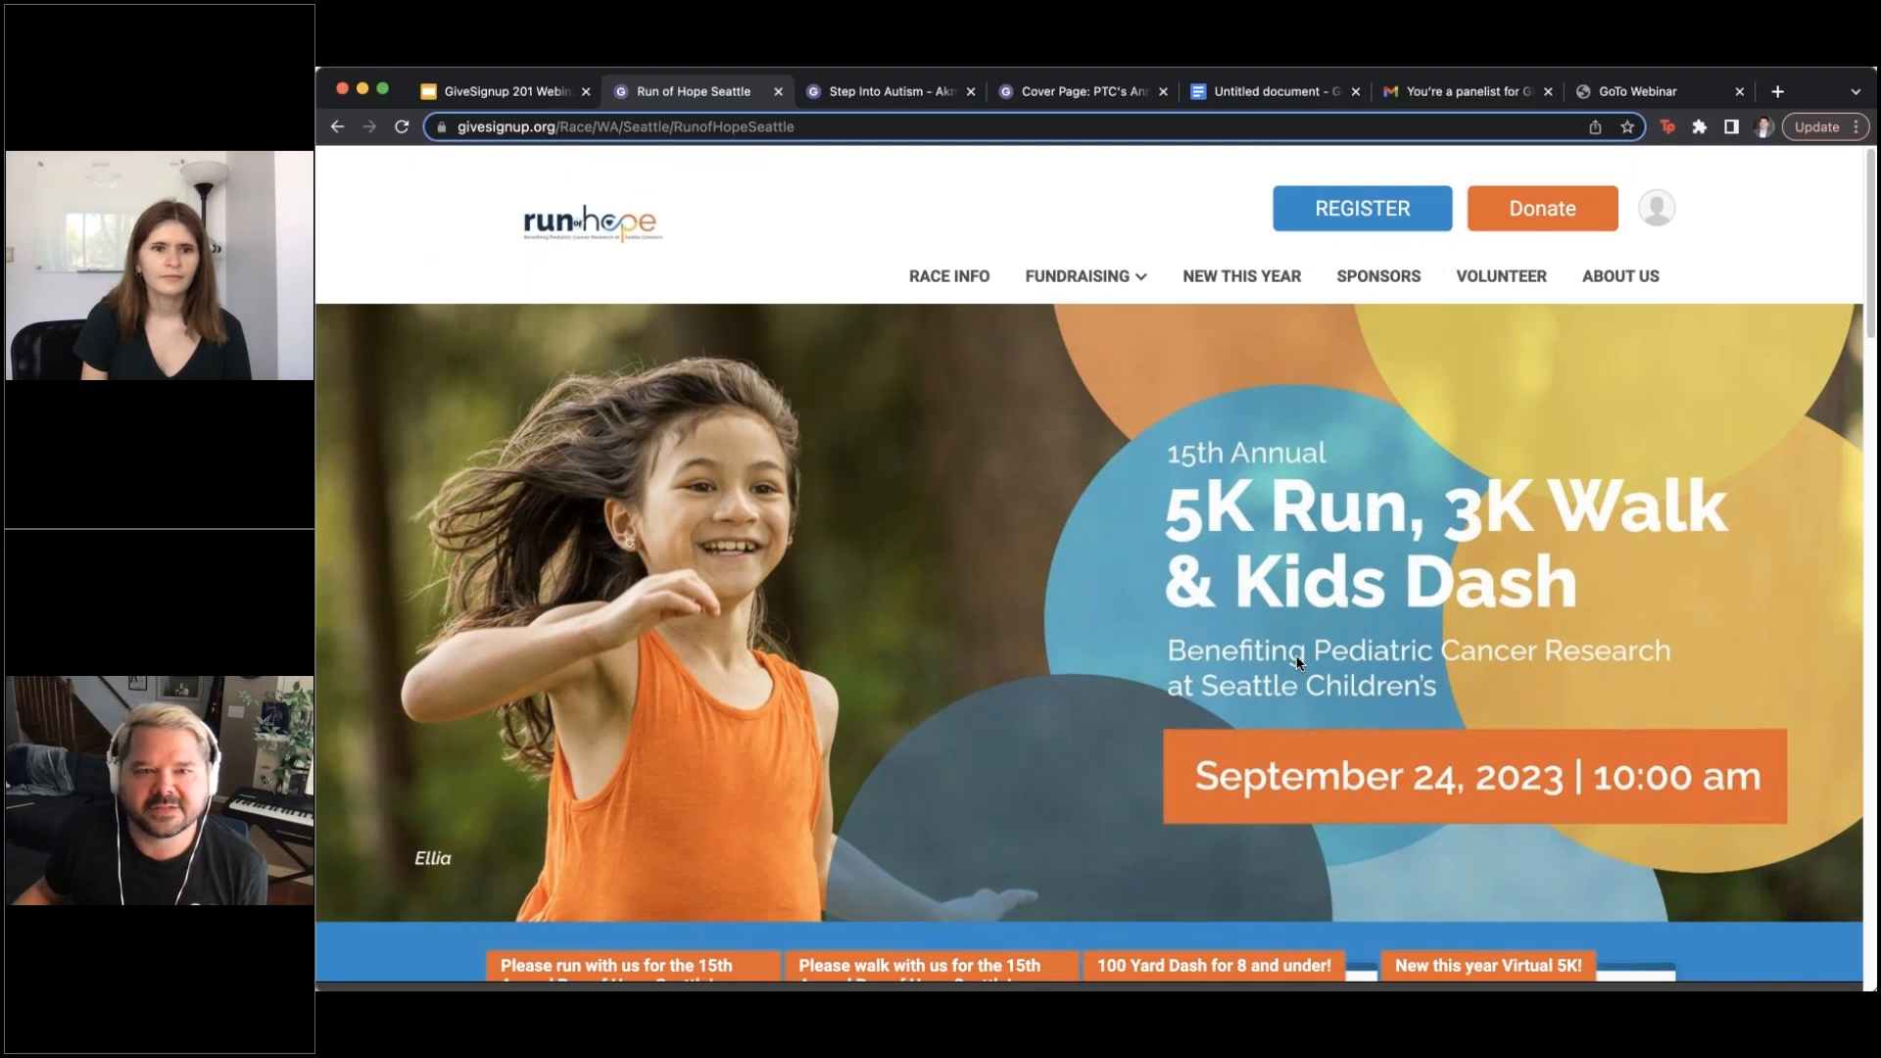
Switch to the Step Into Autism - Akron website and review its event card, mission text, fundraising progress and volunteer section
{"action": "left_click", "coordinate": [885, 97]}
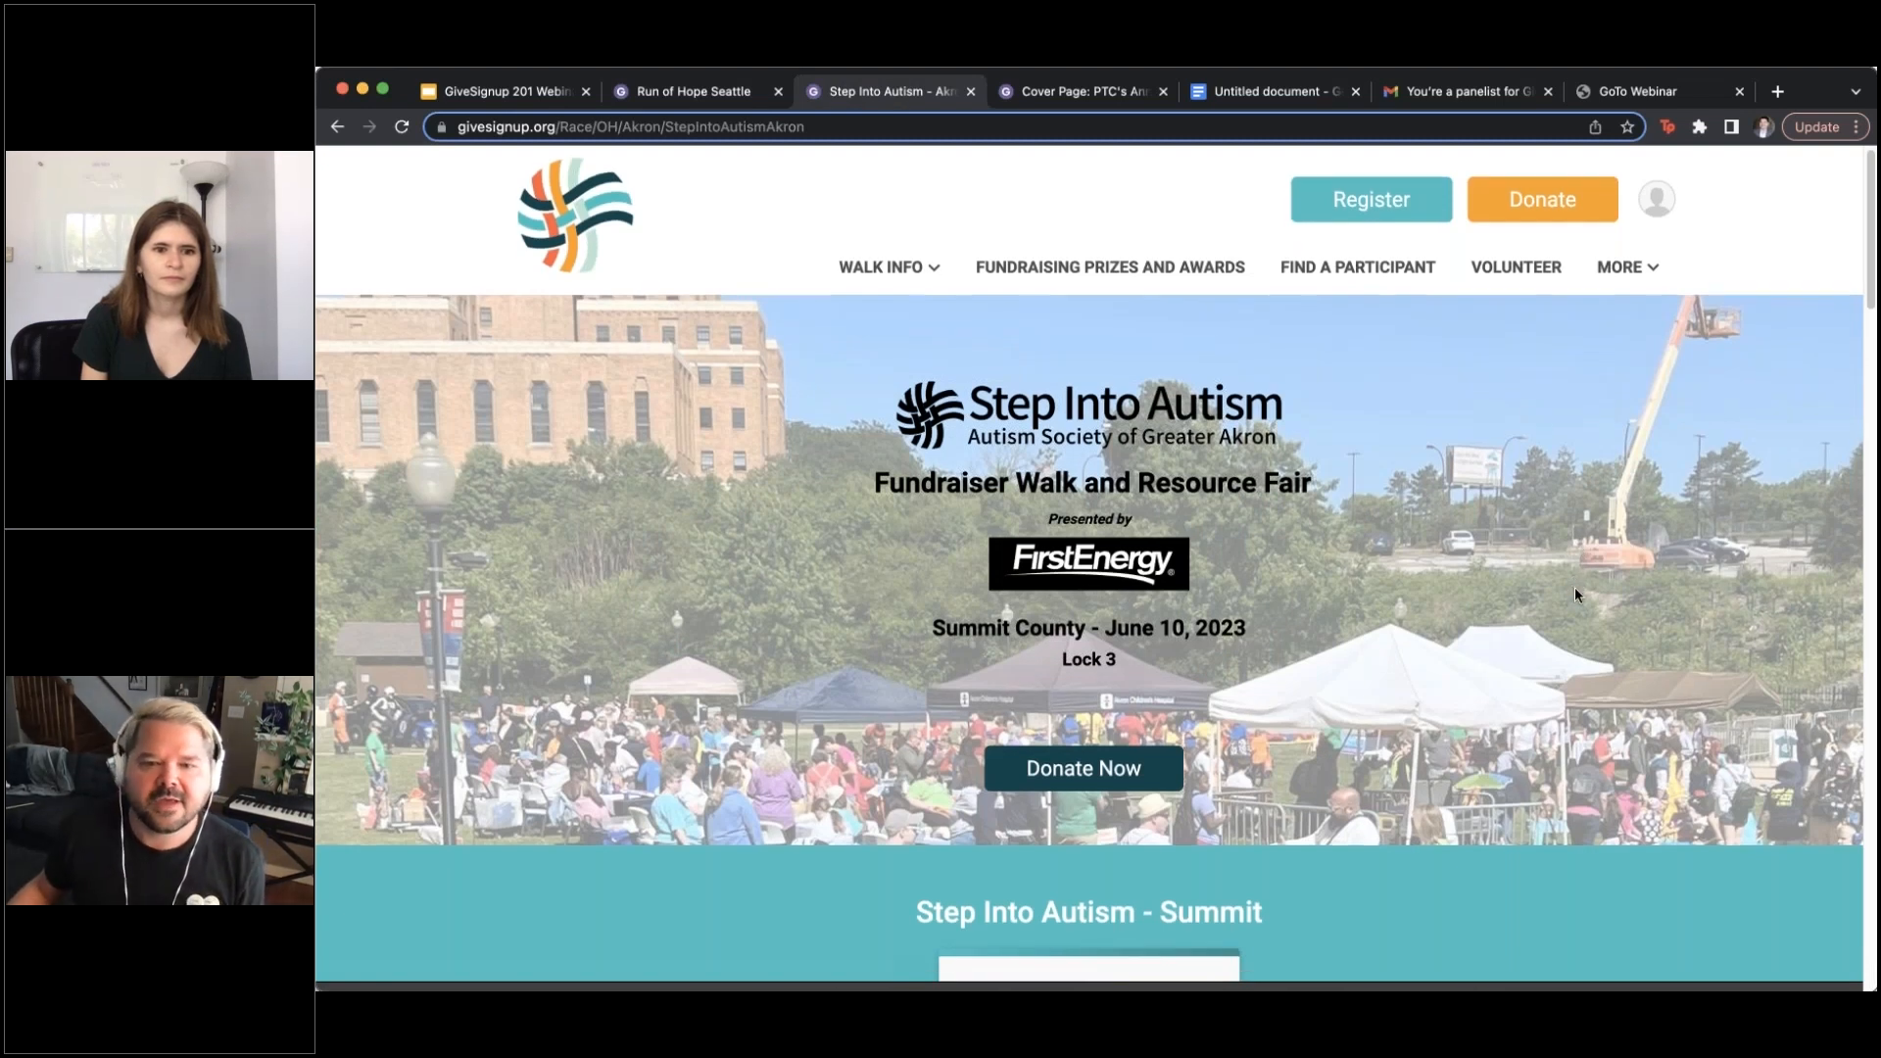
{"action": "scroll", "coordinate": [1573, 586], "scroll_direction": "down", "scroll_amount": 5}
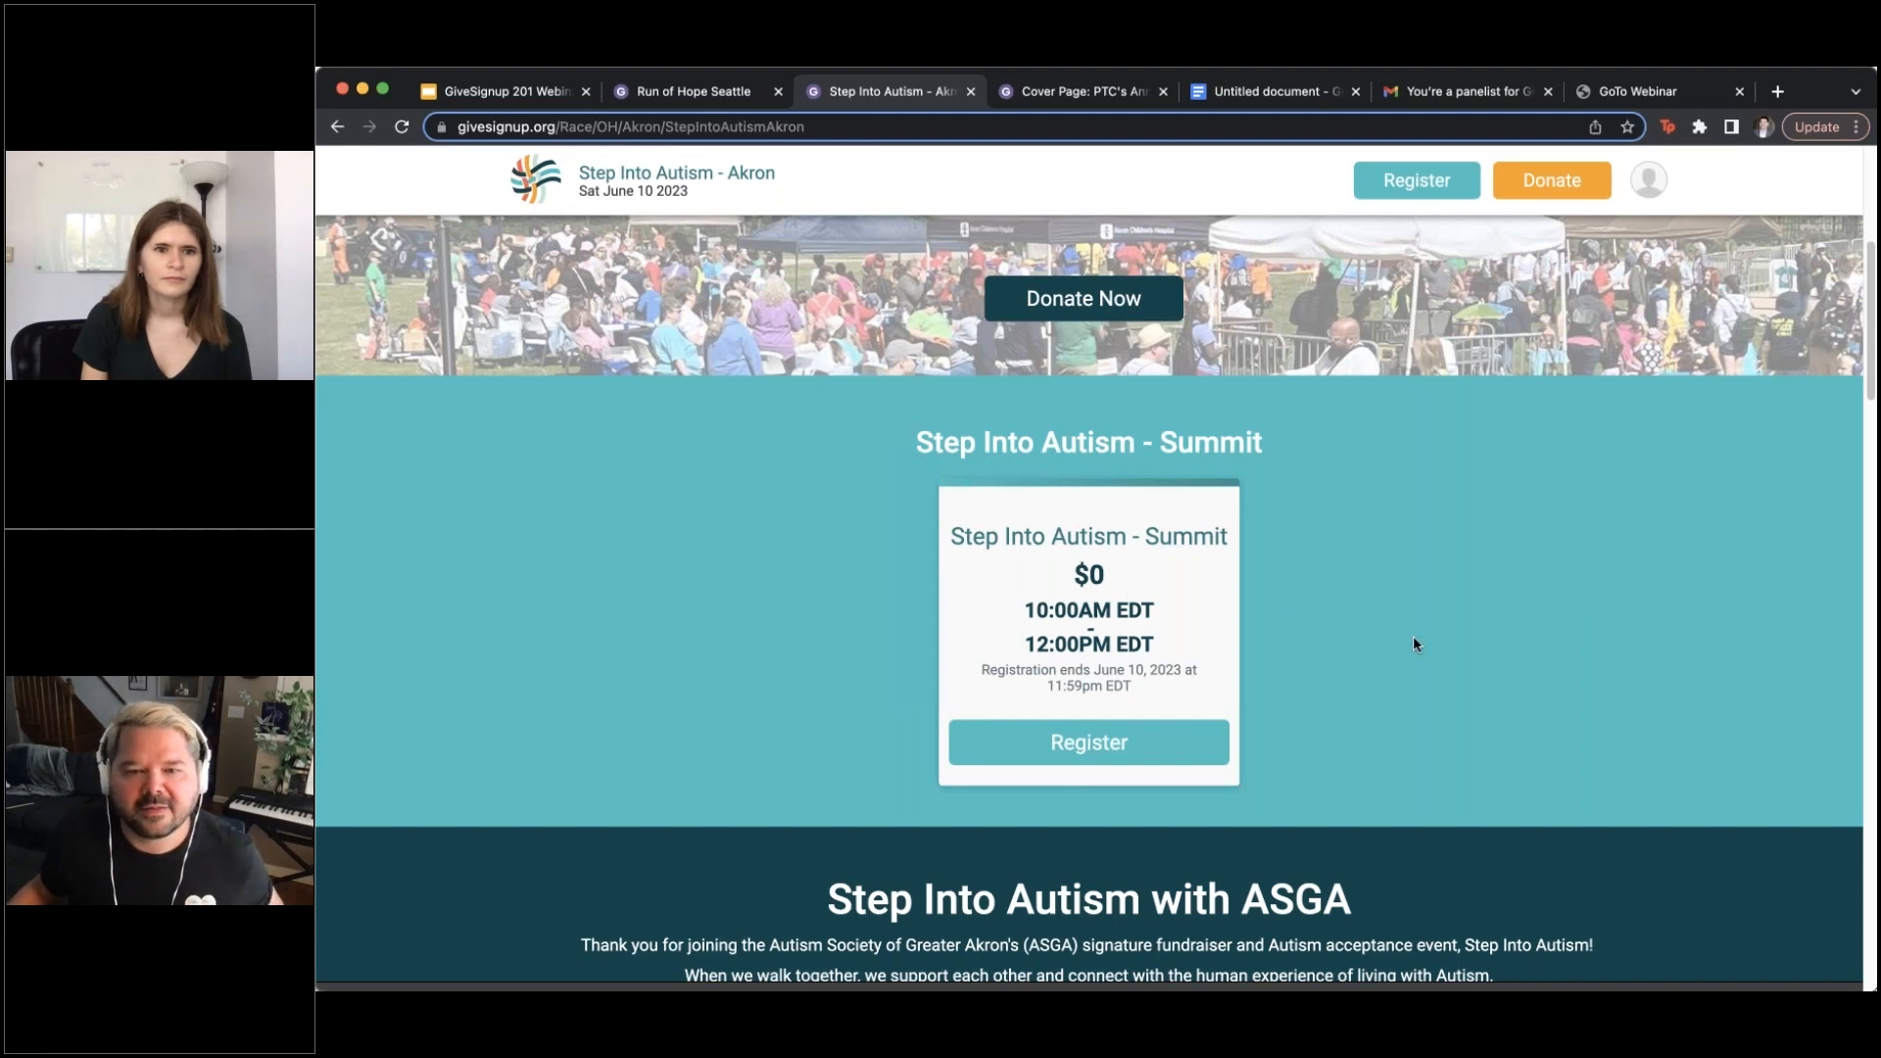
{"action": "scroll", "coordinate": [1413, 638], "scroll_direction": "down", "scroll_amount": 3}
{"action": "scroll", "coordinate": [1413, 646], "scroll_direction": "down", "scroll_amount": 2}
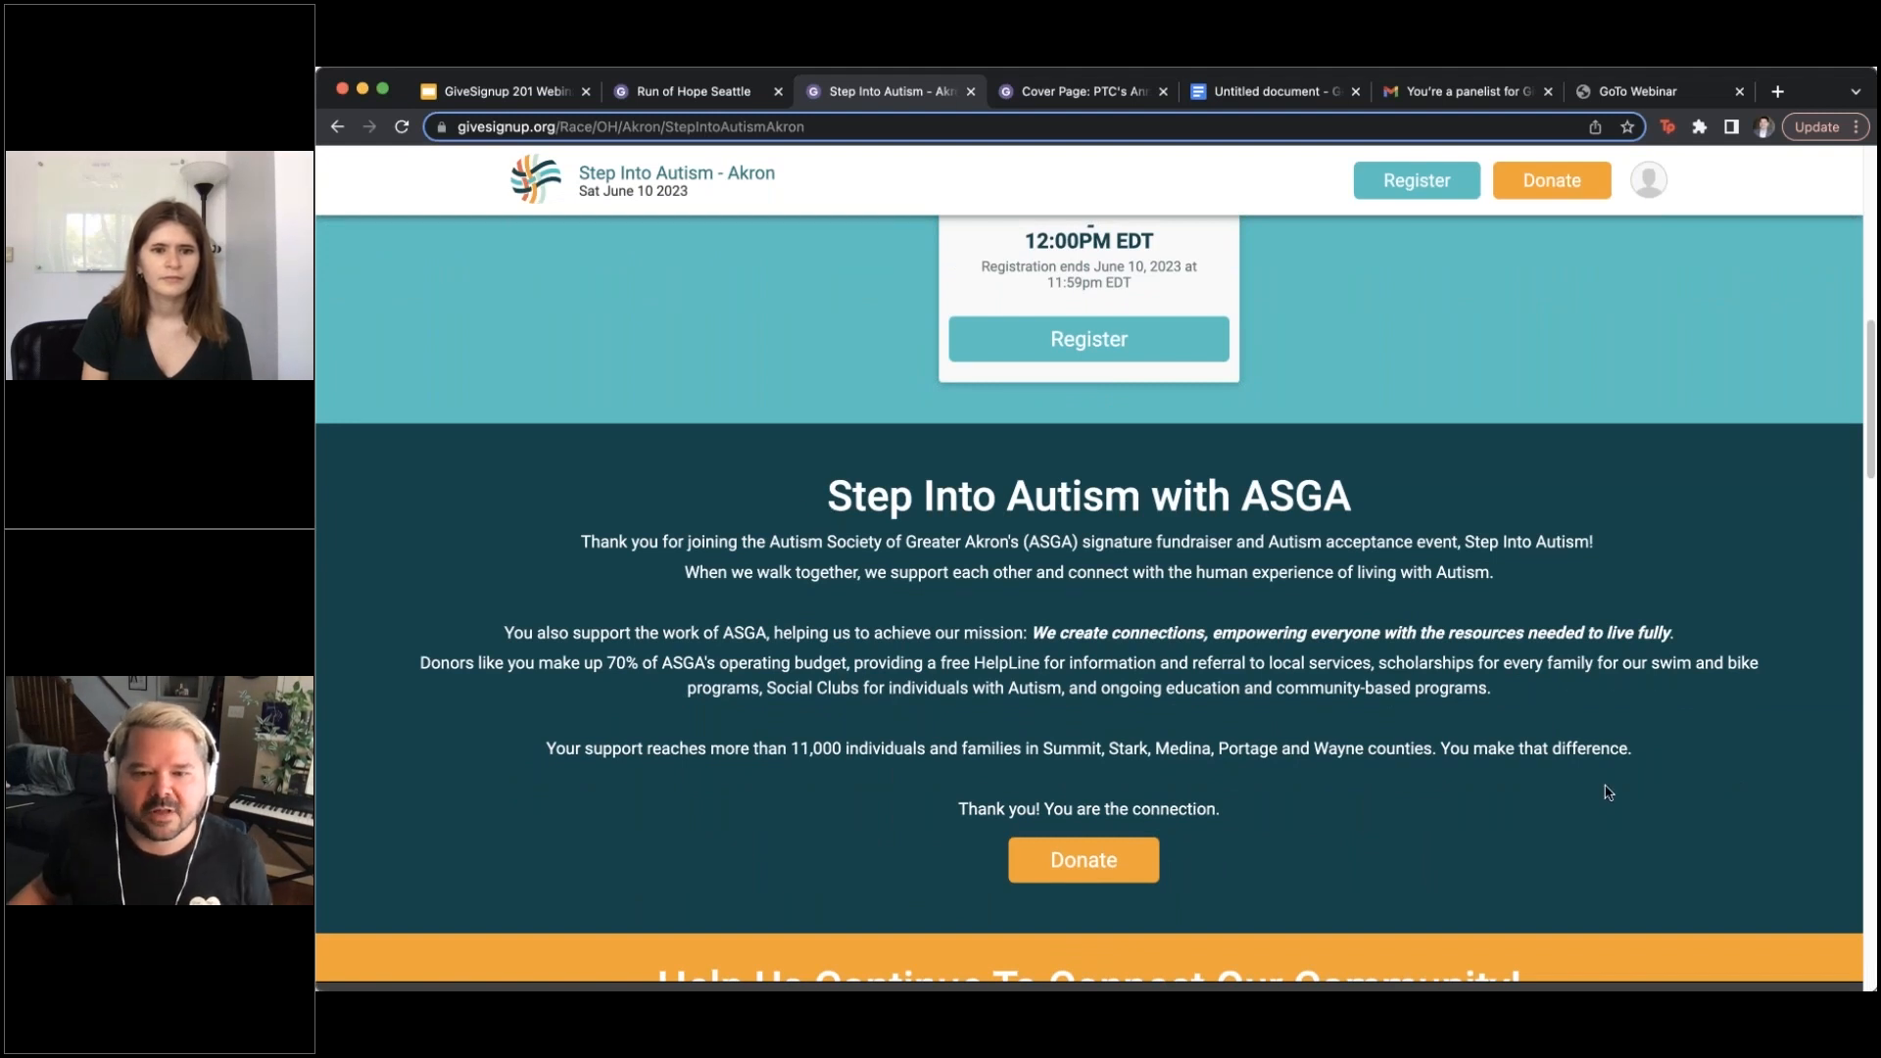
{"action": "scroll", "coordinate": [1607, 791], "scroll_direction": "down", "scroll_amount": 1}
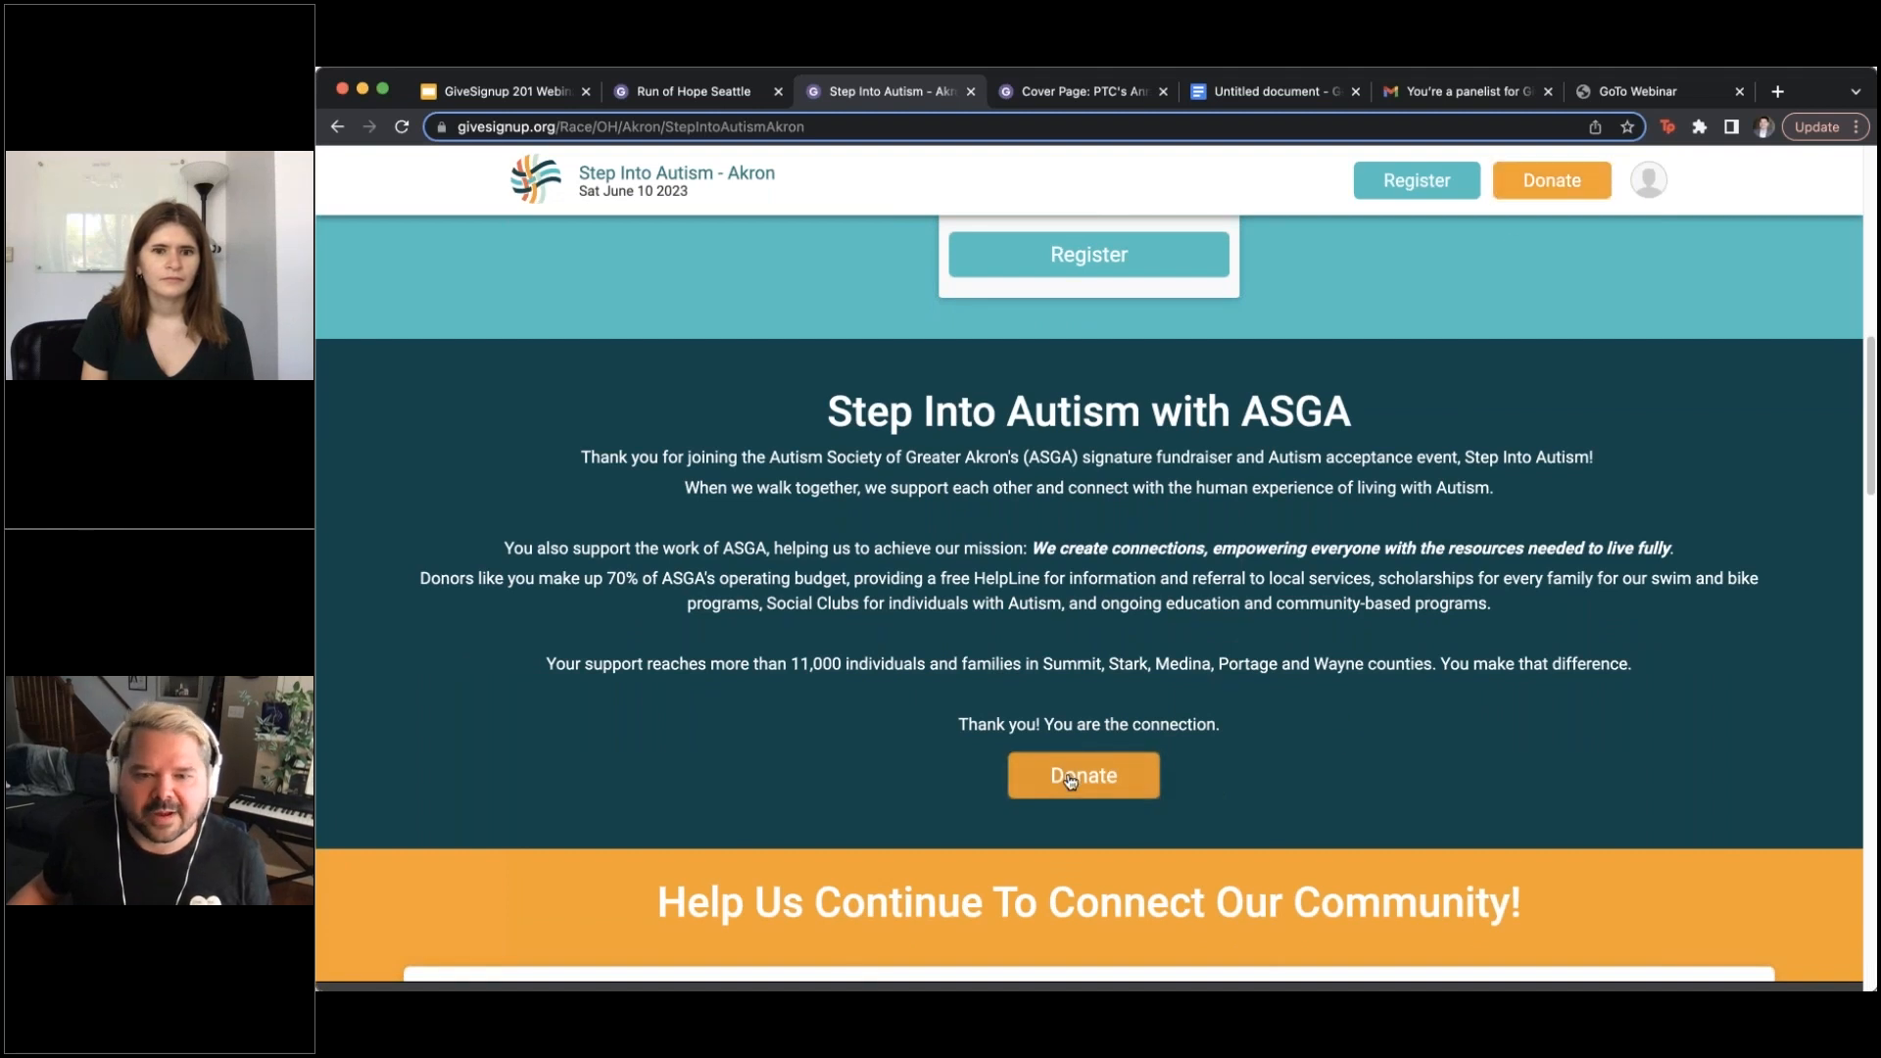
{"action": "scroll", "coordinate": [1572, 627], "scroll_direction": "down", "scroll_amount": 1}
{"action": "scroll", "coordinate": [1572, 627], "scroll_direction": "down", "scroll_amount": 5}
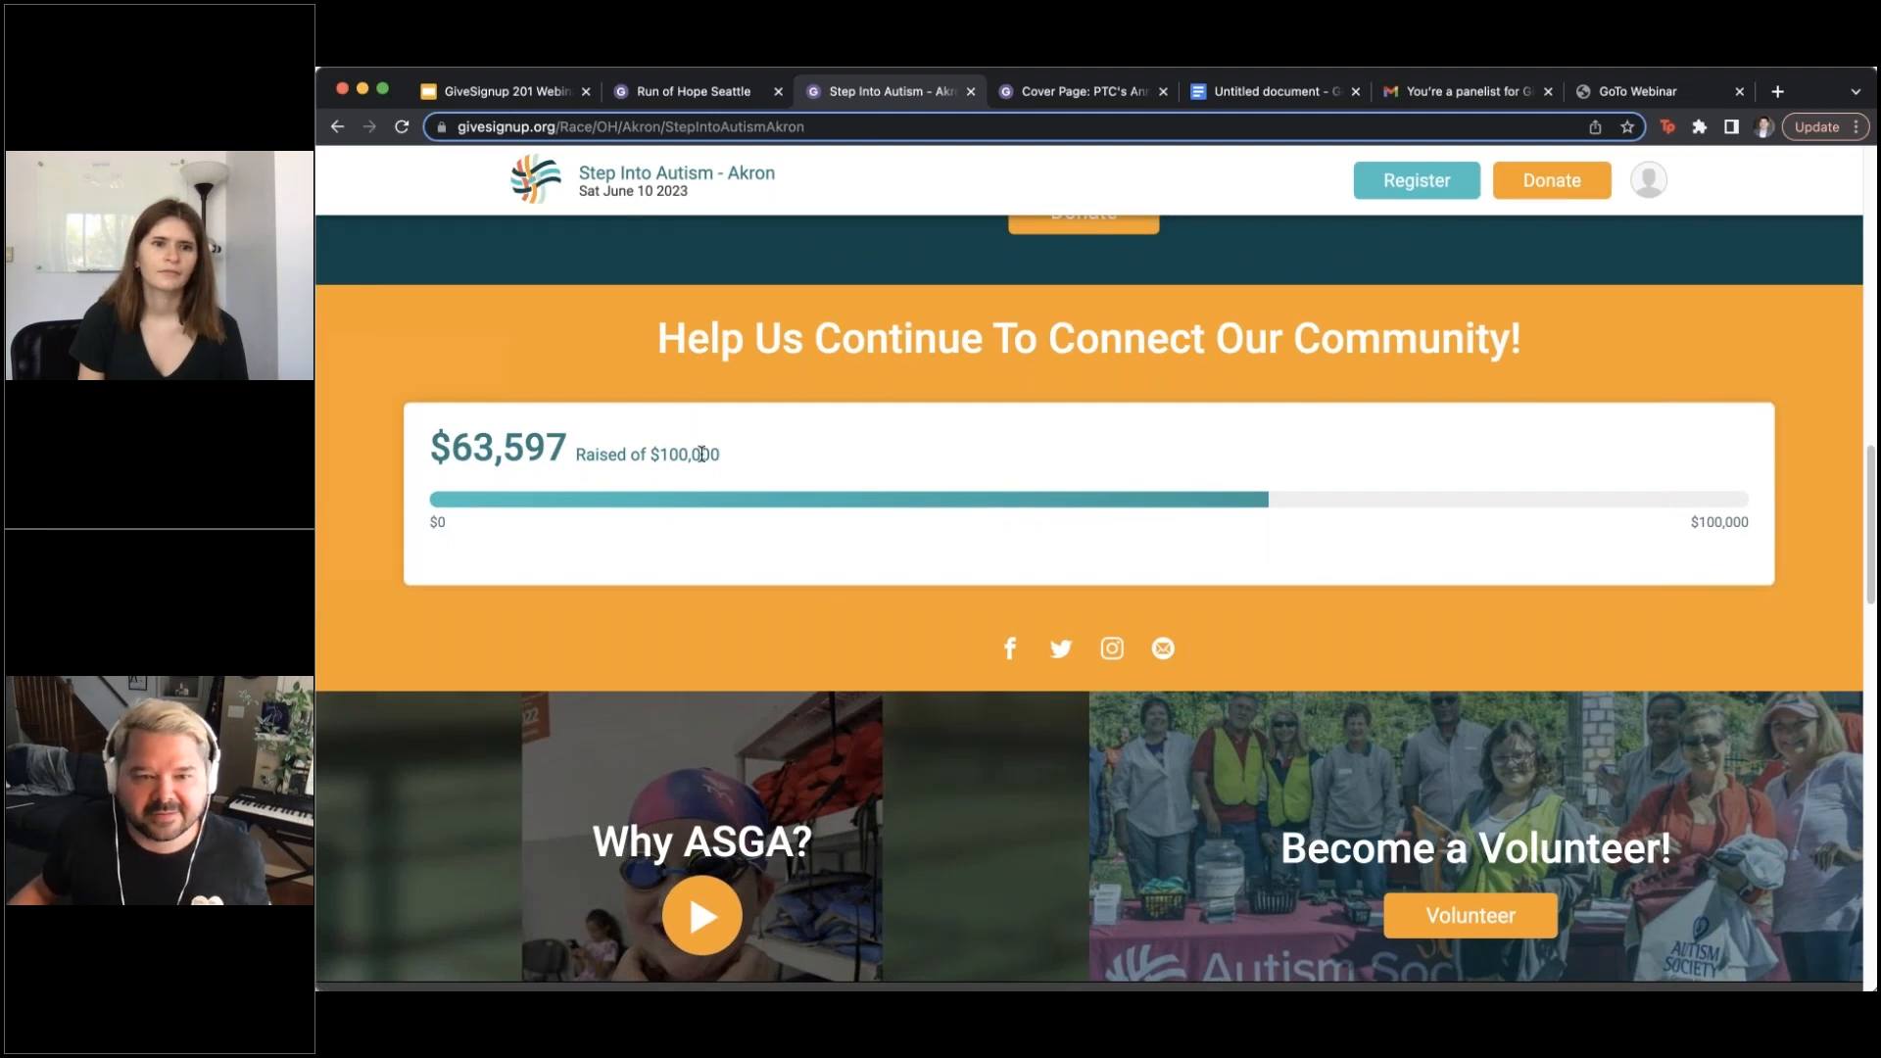
{"action": "scroll", "coordinate": [1167, 492], "scroll_direction": "down", "scroll_amount": 1}
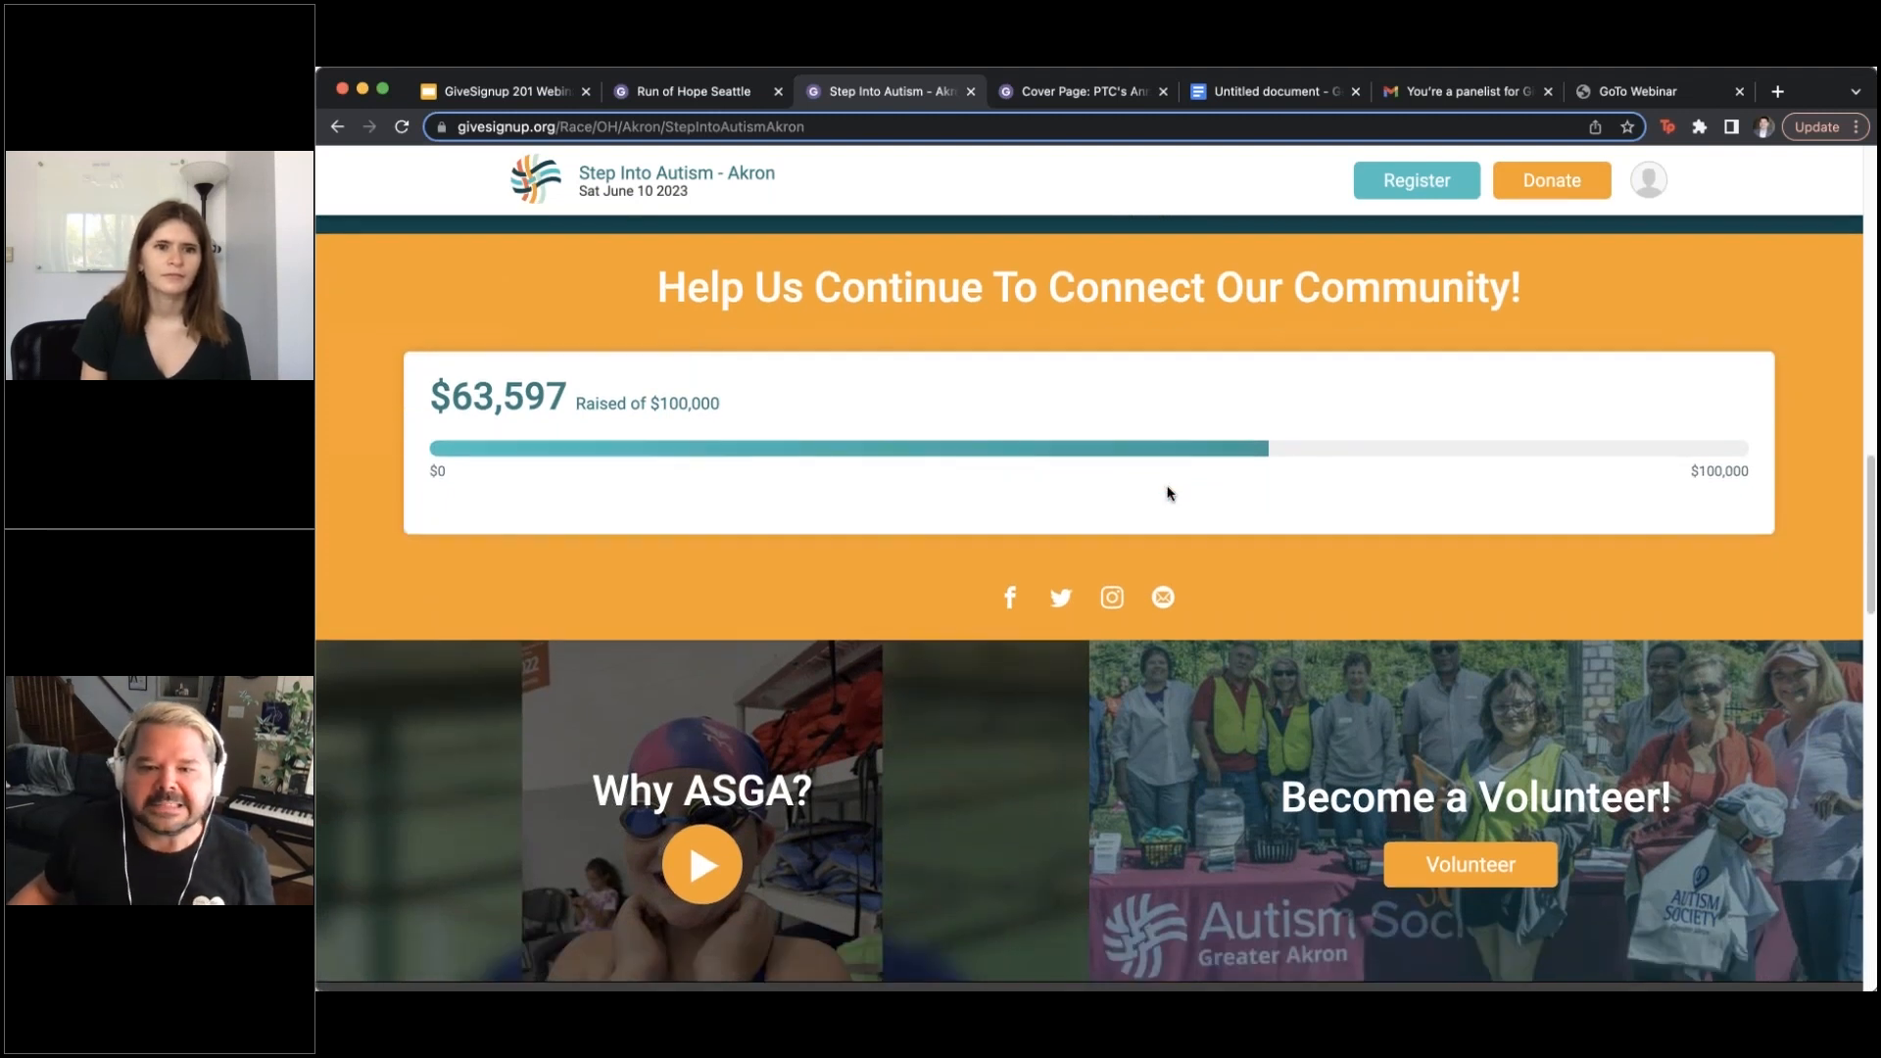
{"action": "scroll", "coordinate": [1167, 493], "scroll_direction": "down", "scroll_amount": 3}
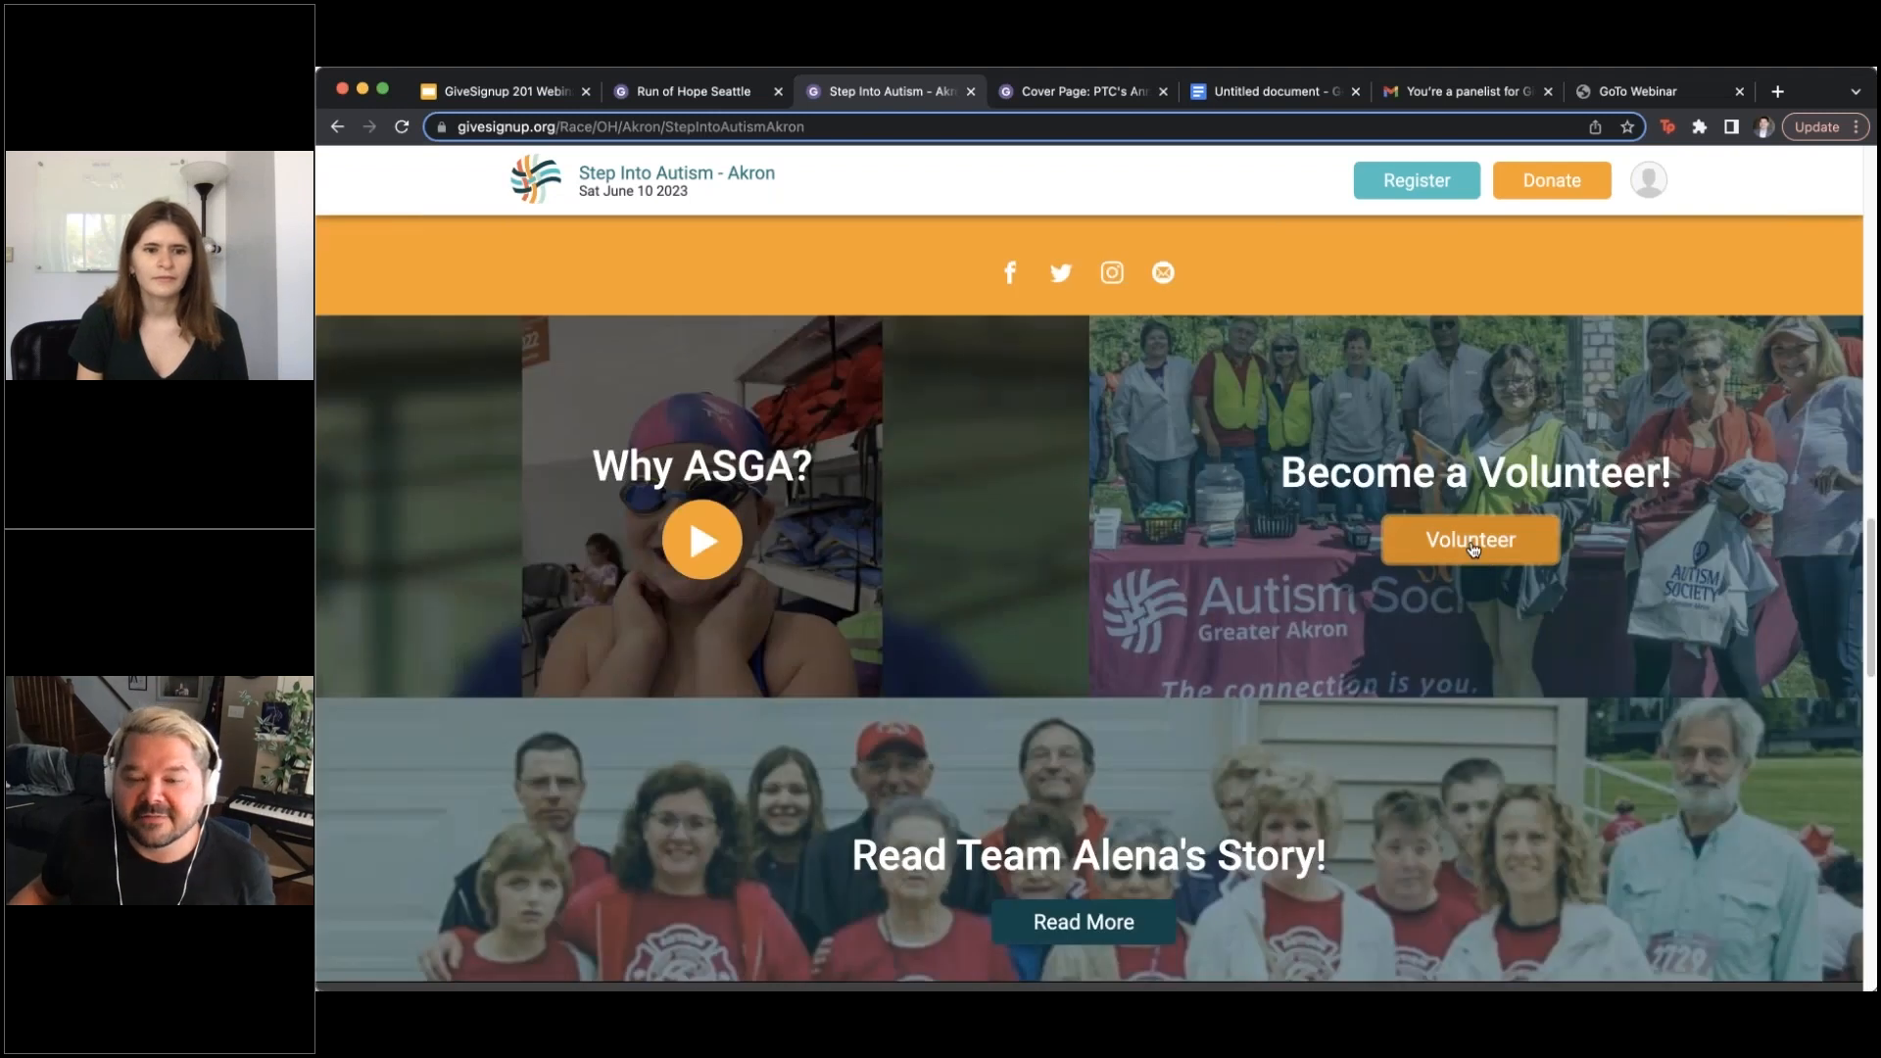
Open the Step Into Autism volunteer page and review the listed volunteer tasks and their details
{"action": "left_click", "coordinate": [1471, 540]}
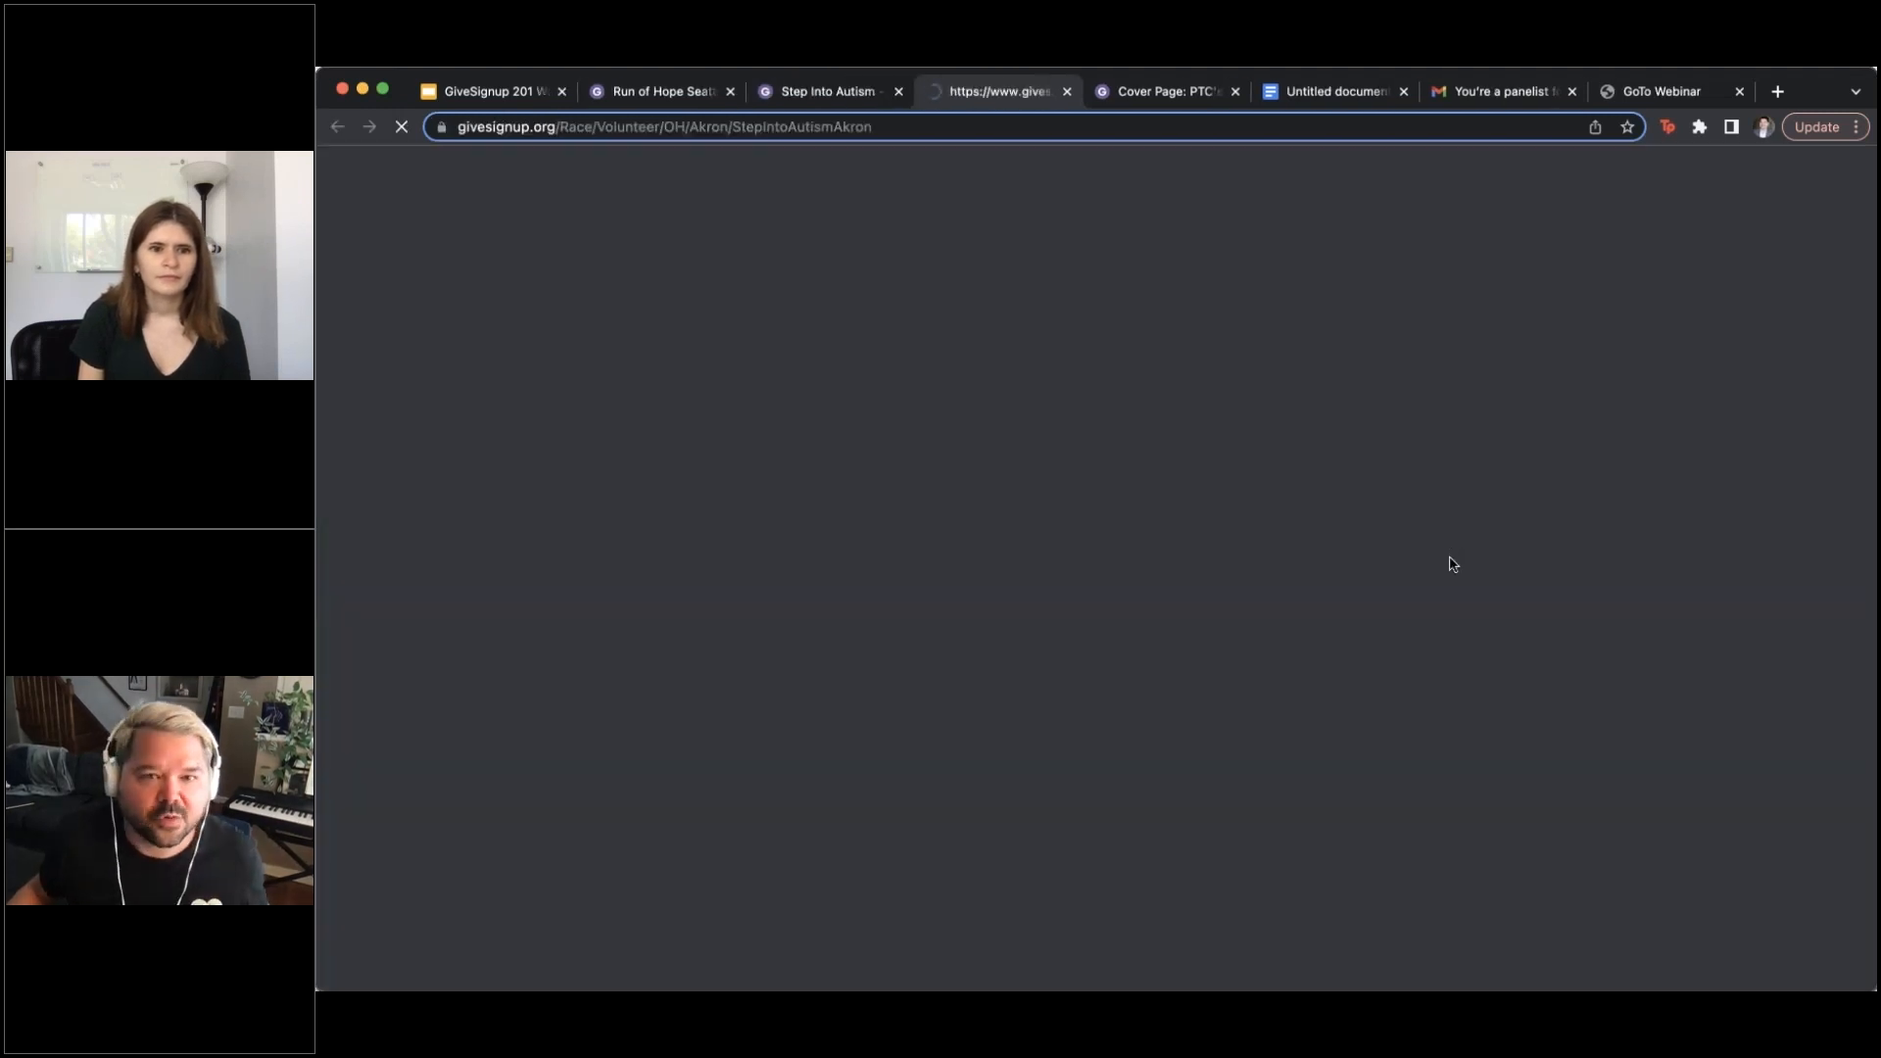
{"action": "scroll", "coordinate": [1180, 580], "scroll_direction": "down", "scroll_amount": 1}
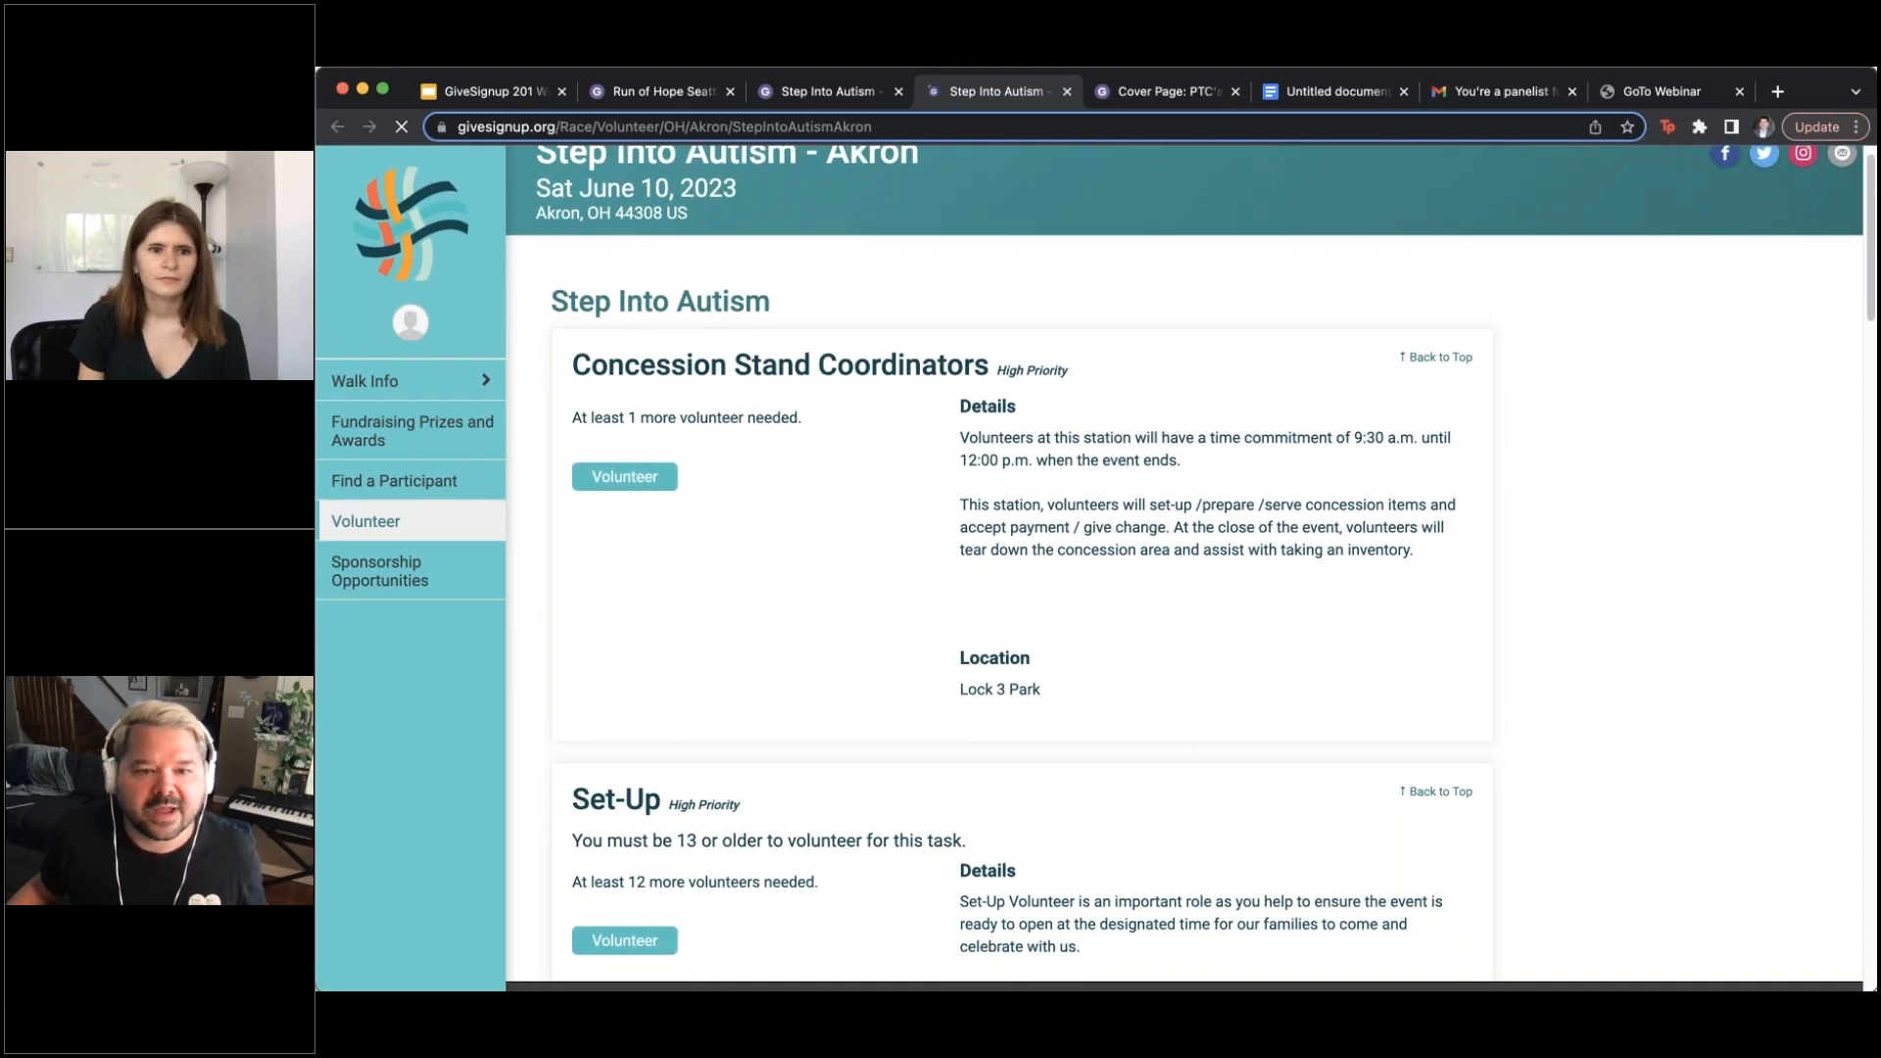
{"action": "scroll", "coordinate": [1180, 580], "scroll_direction": "down", "scroll_amount": 5}
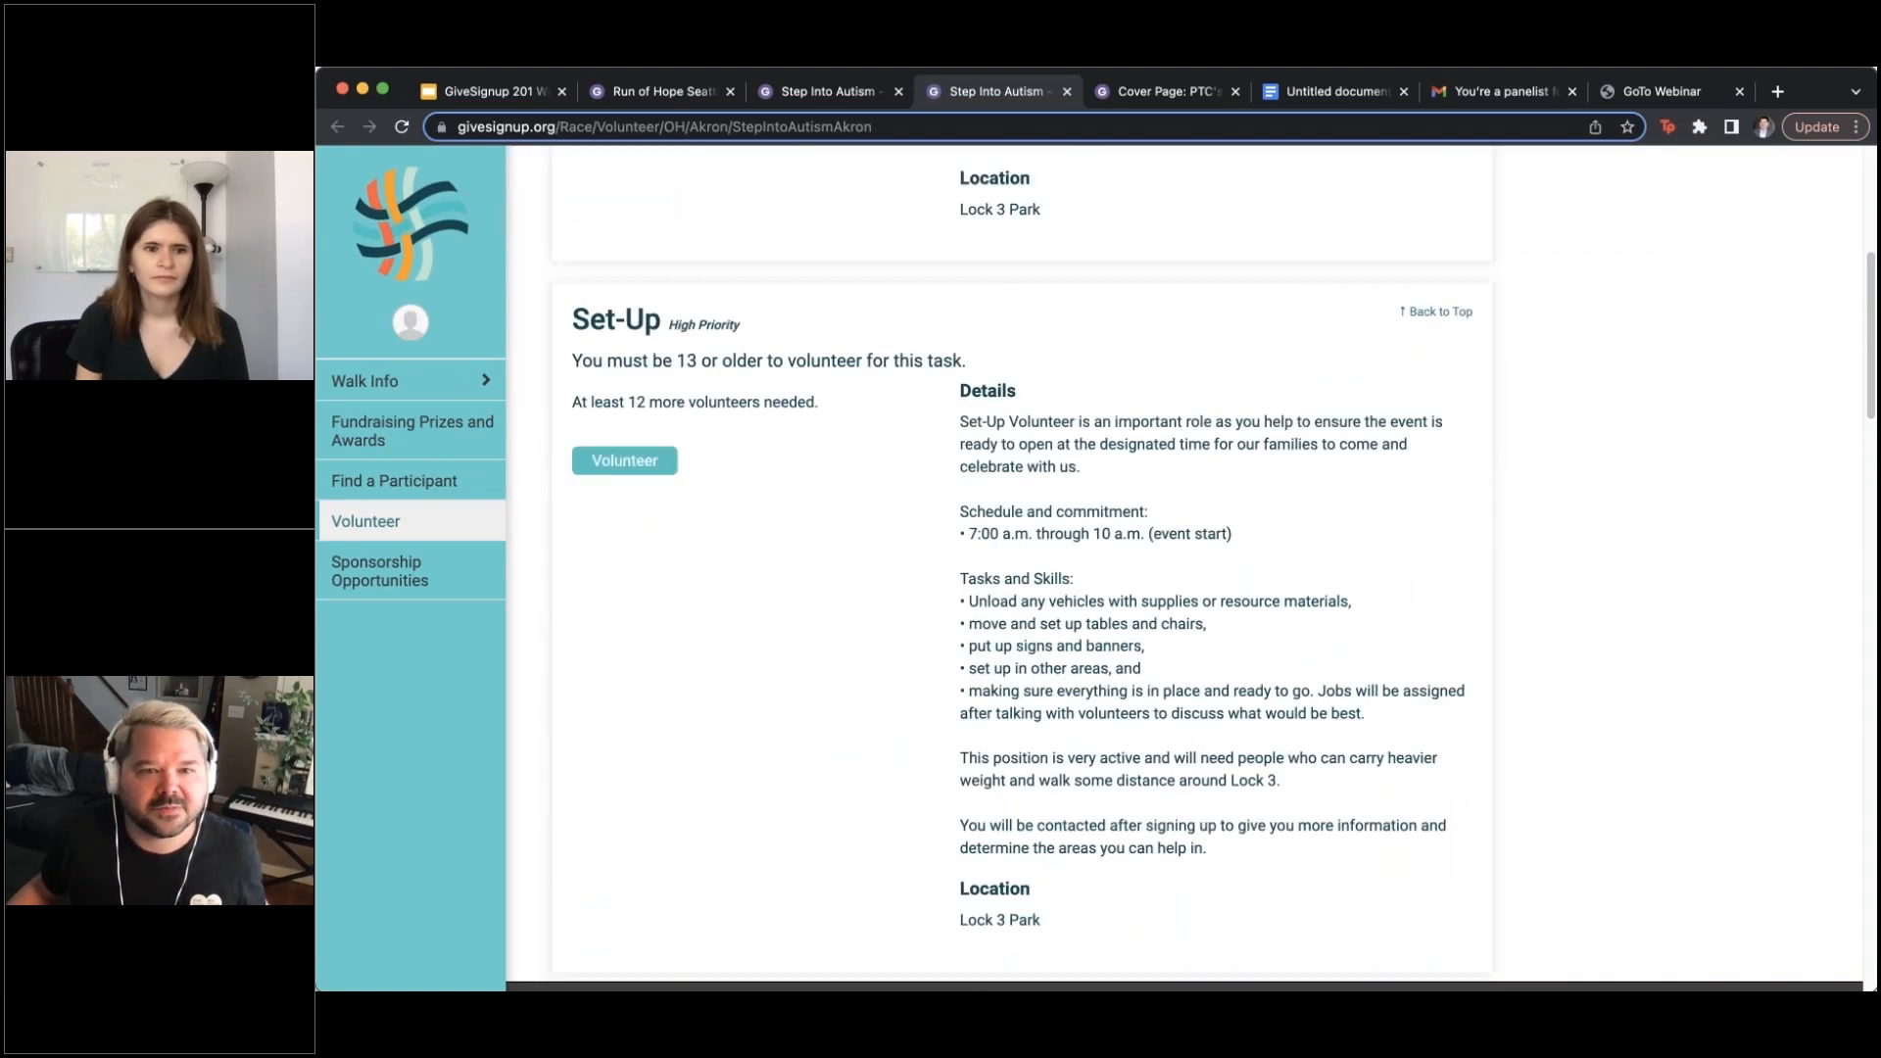
{"action": "scroll", "coordinate": [1180, 580], "scroll_direction": "down", "scroll_amount": 3}
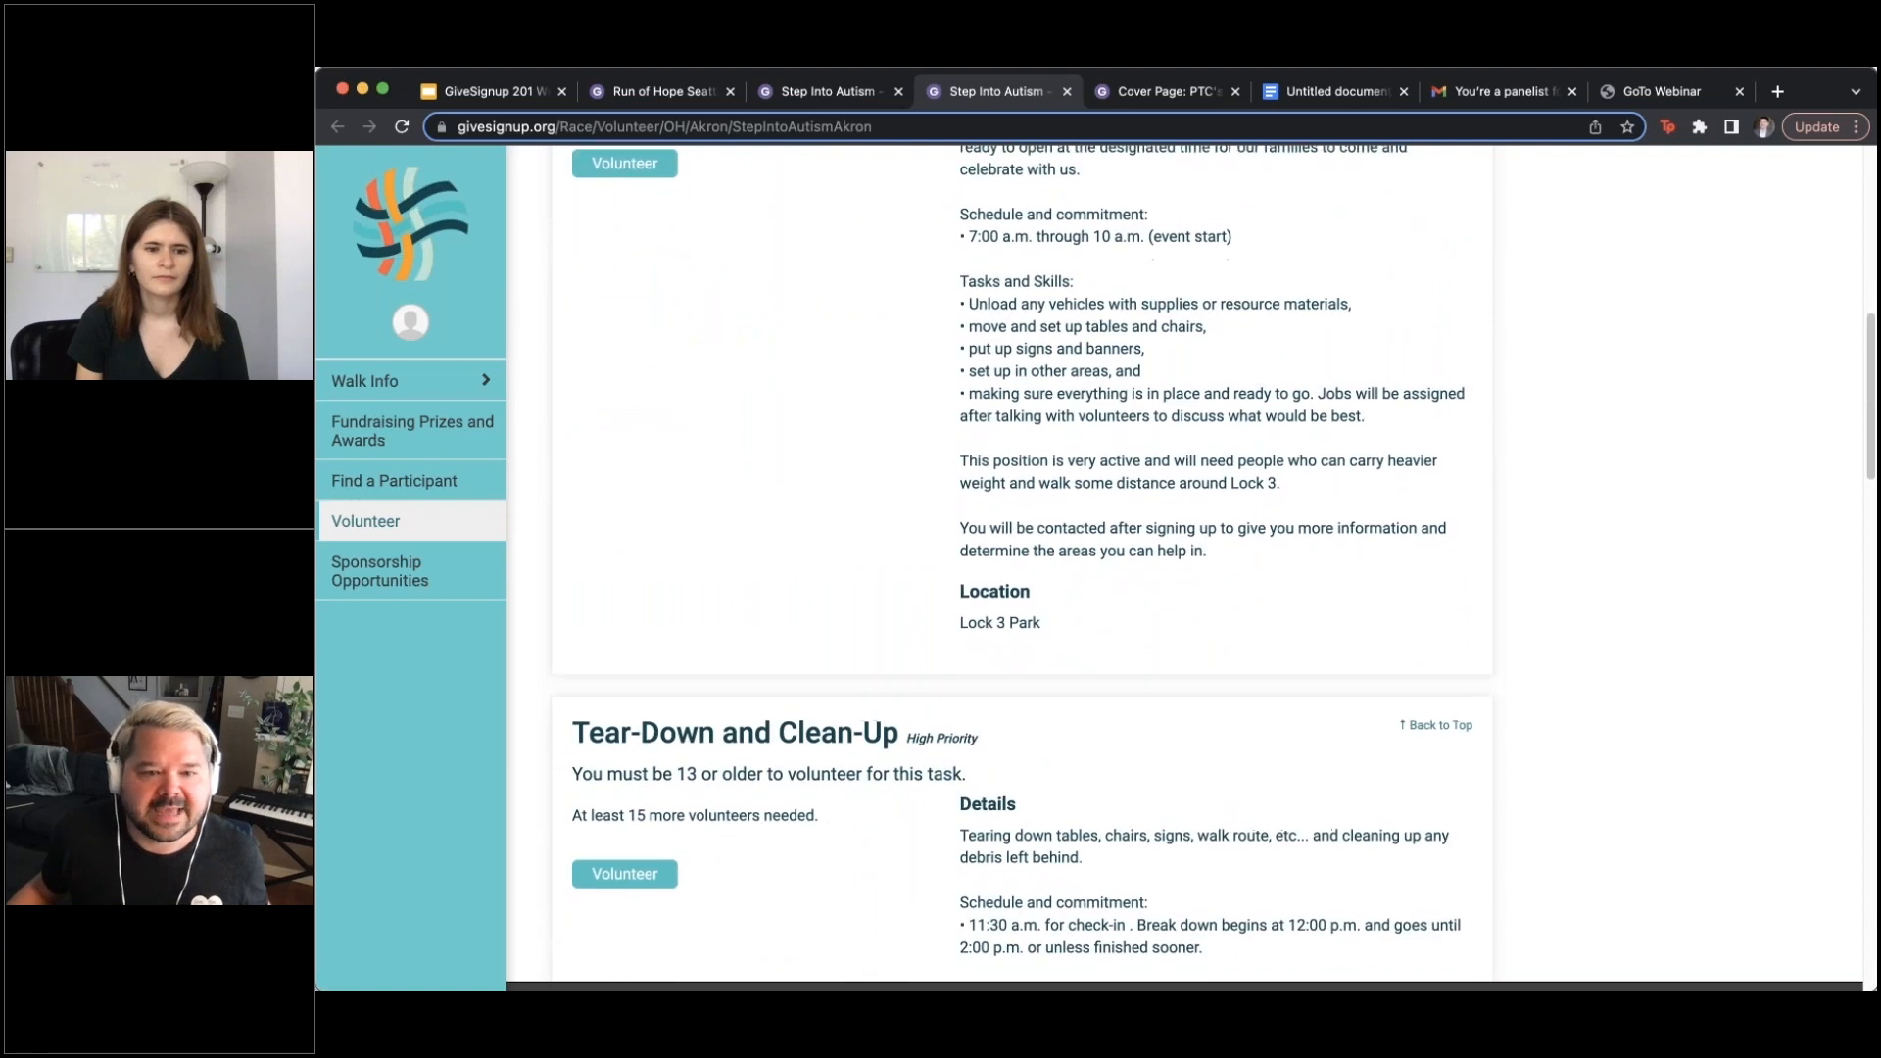
{"action": "scroll", "coordinate": [1179, 580], "scroll_direction": "up", "scroll_amount": 9}
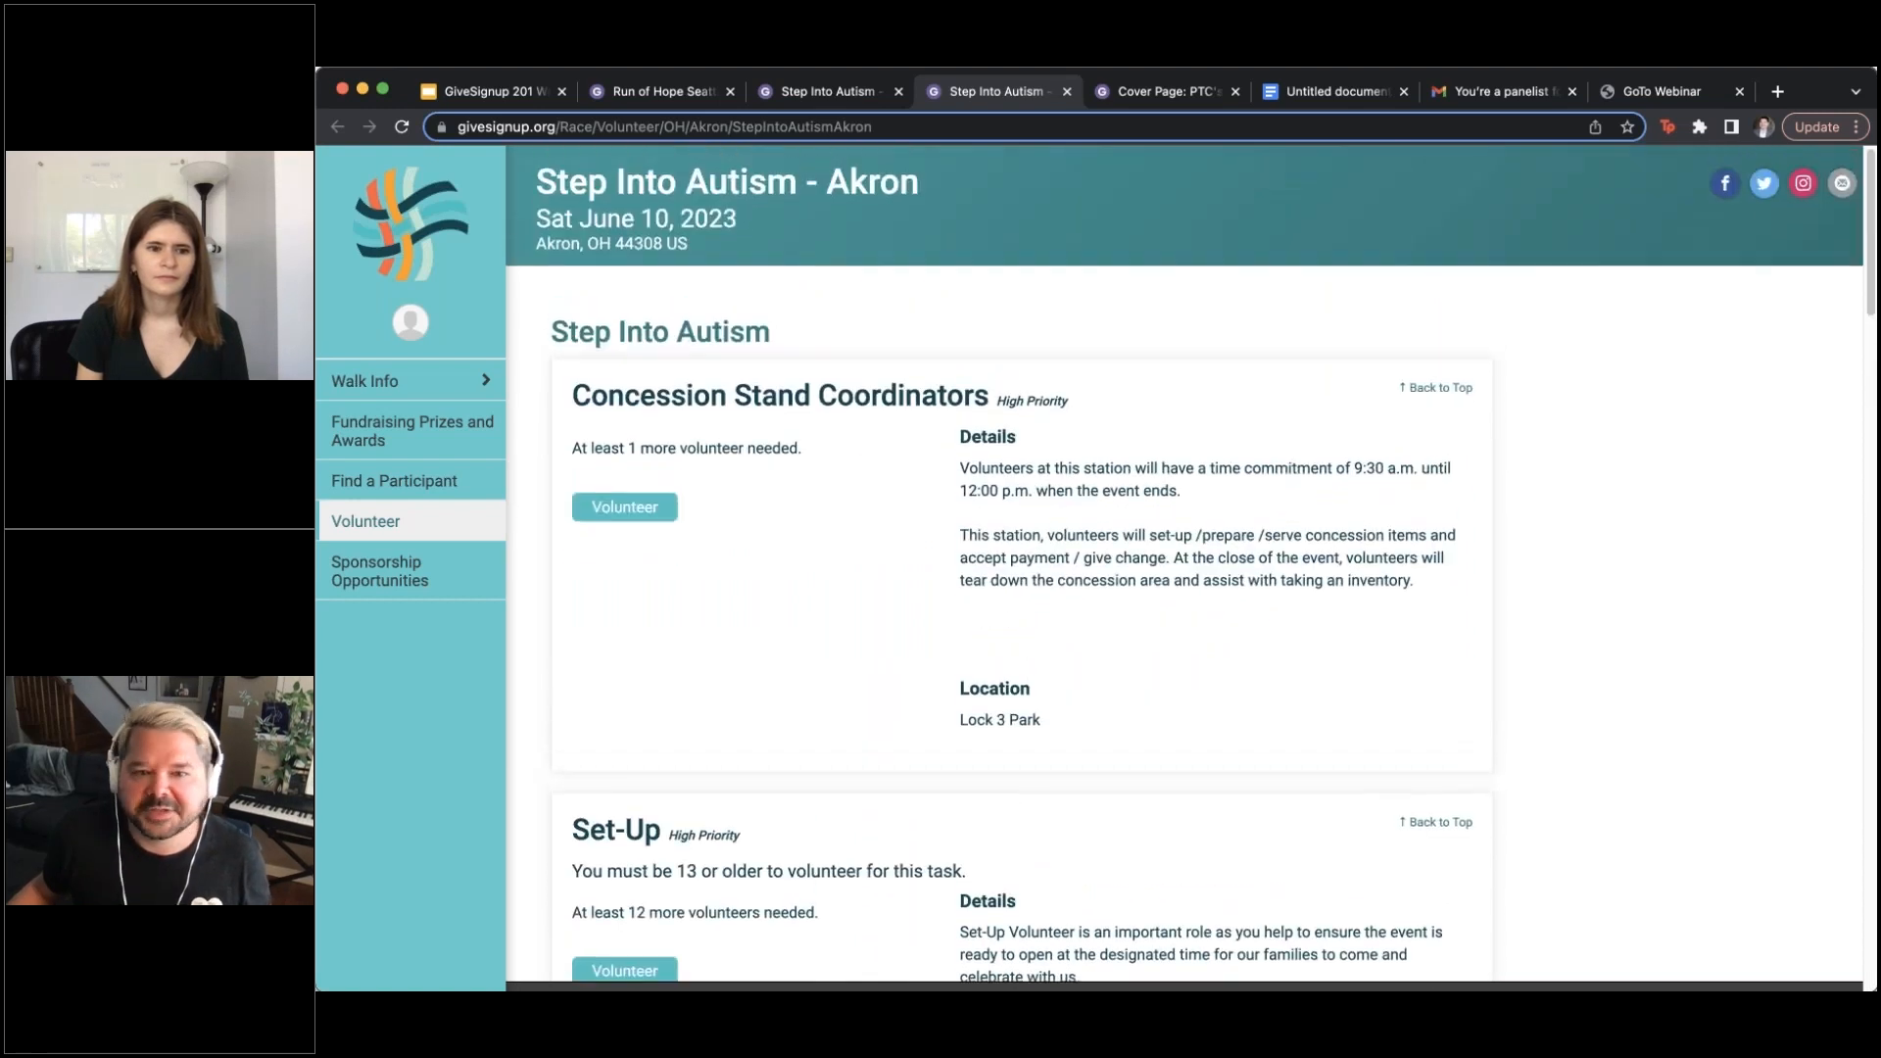
Return to the Step Into Autism cover page, try to open the featured team's story, and go back
{"action": "left_click", "coordinate": [828, 103]}
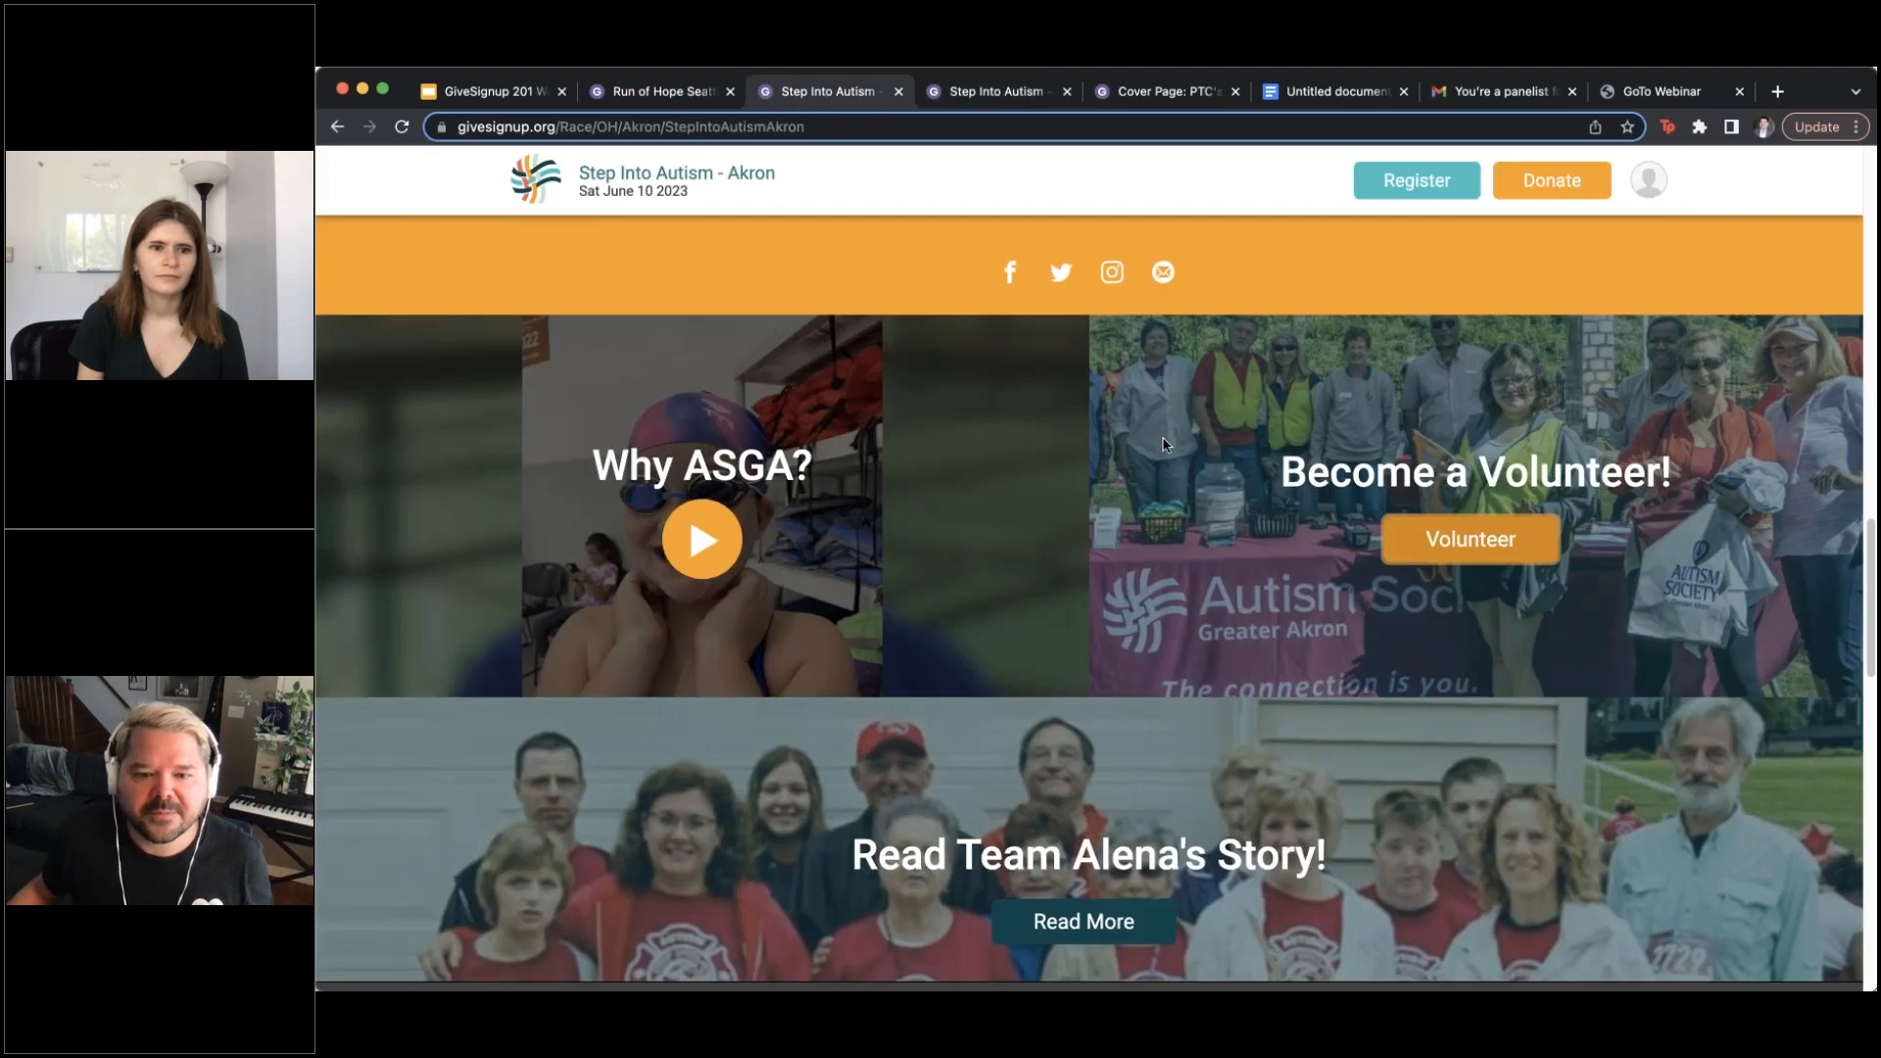
{"action": "scroll", "coordinate": [1165, 446], "scroll_direction": "down", "scroll_amount": 3}
{"action": "scroll", "coordinate": [1100, 475], "scroll_direction": "down", "scroll_amount": 2}
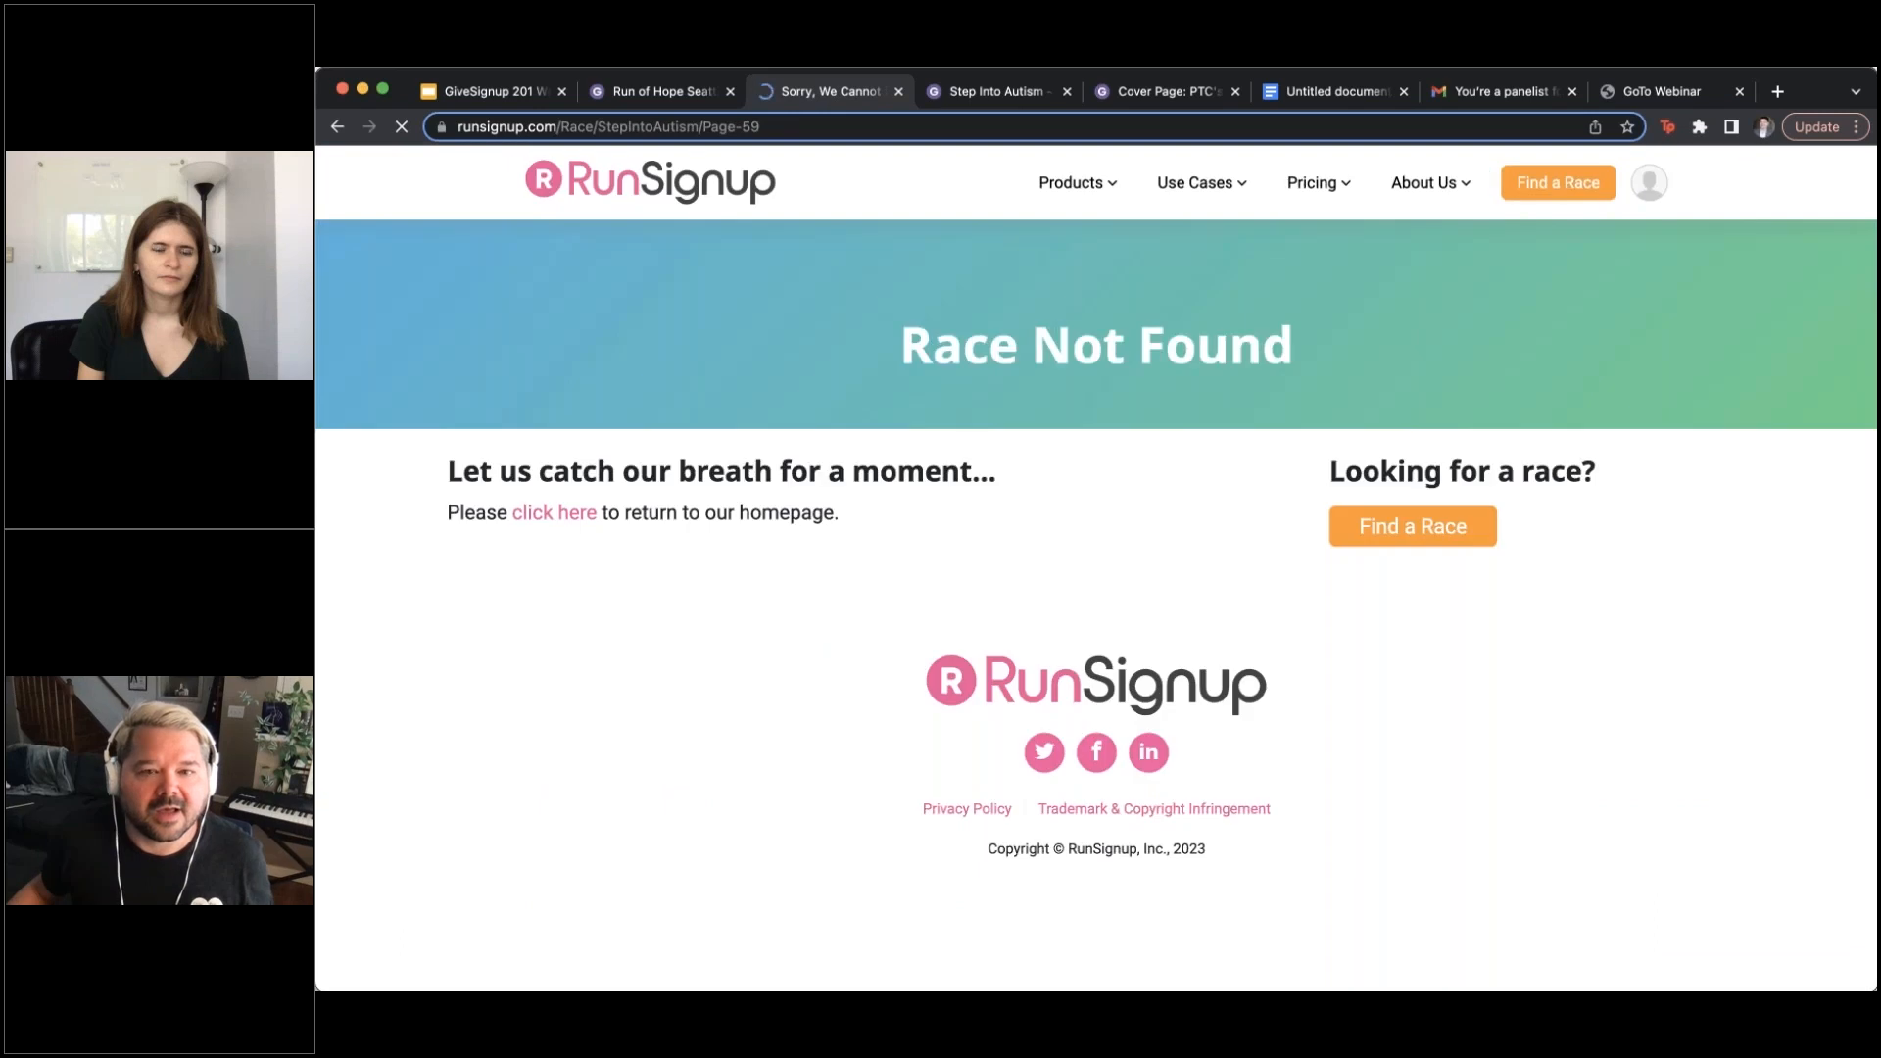
{"action": "left_click", "coordinate": [337, 127]}
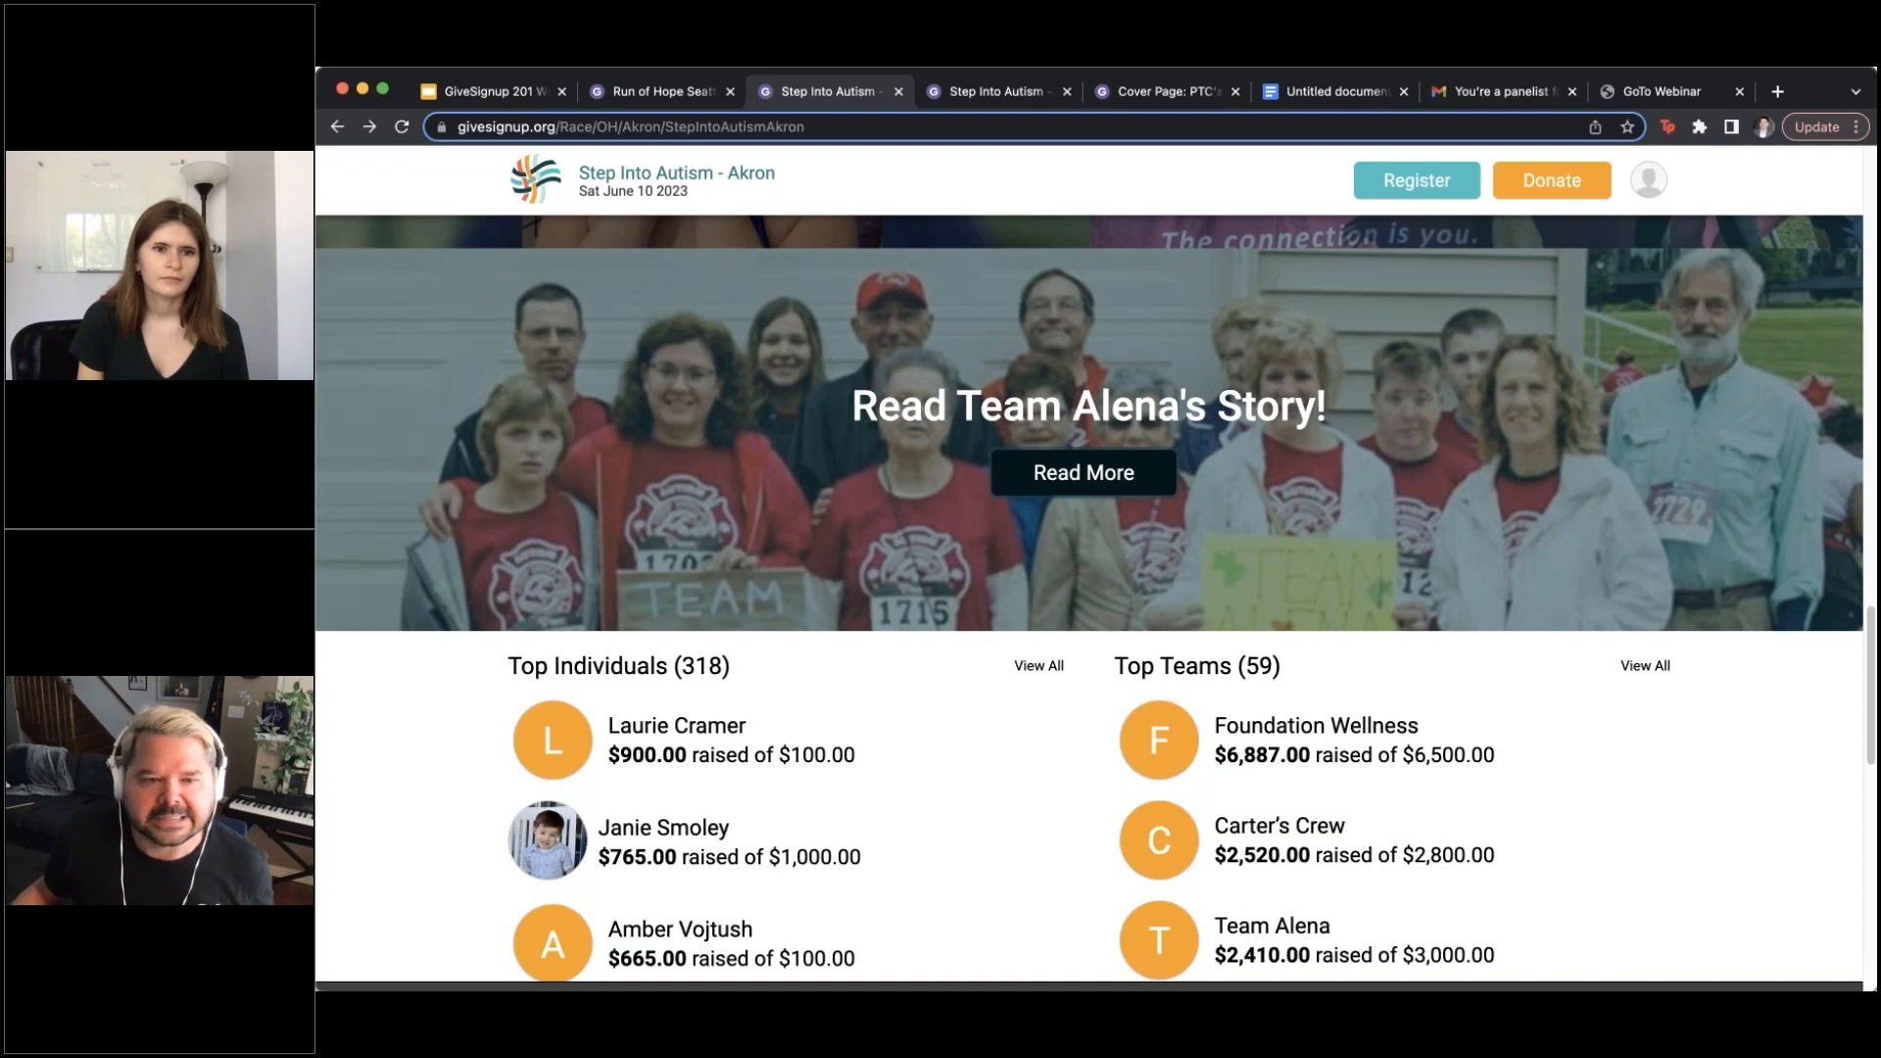
Examine the top individuals, top teams and sponsor logos on the Step Into Autism cover page
{"action": "scroll", "coordinate": [1342, 485], "scroll_direction": "down", "scroll_amount": 3}
{"action": "scroll", "coordinate": [1355, 499], "scroll_direction": "down", "scroll_amount": 2}
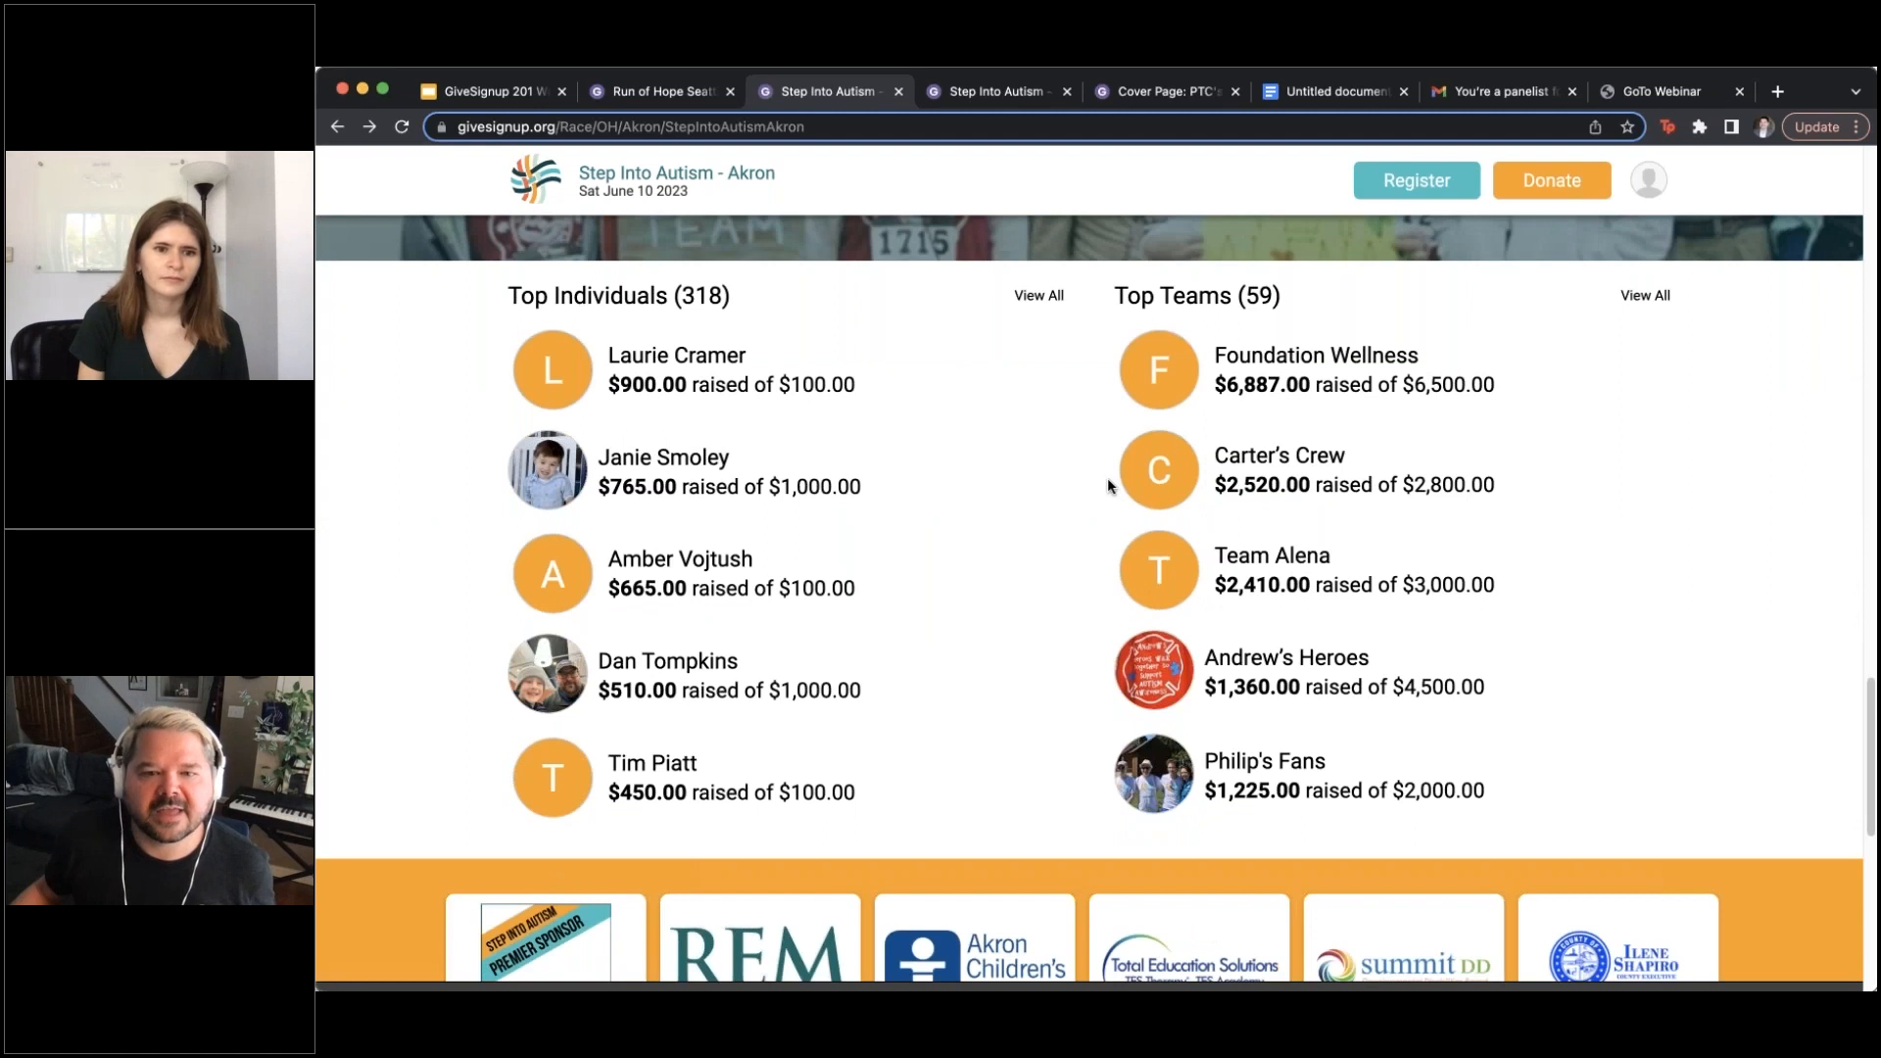
{"action": "scroll", "coordinate": [1107, 486], "scroll_direction": "down", "scroll_amount": 2}
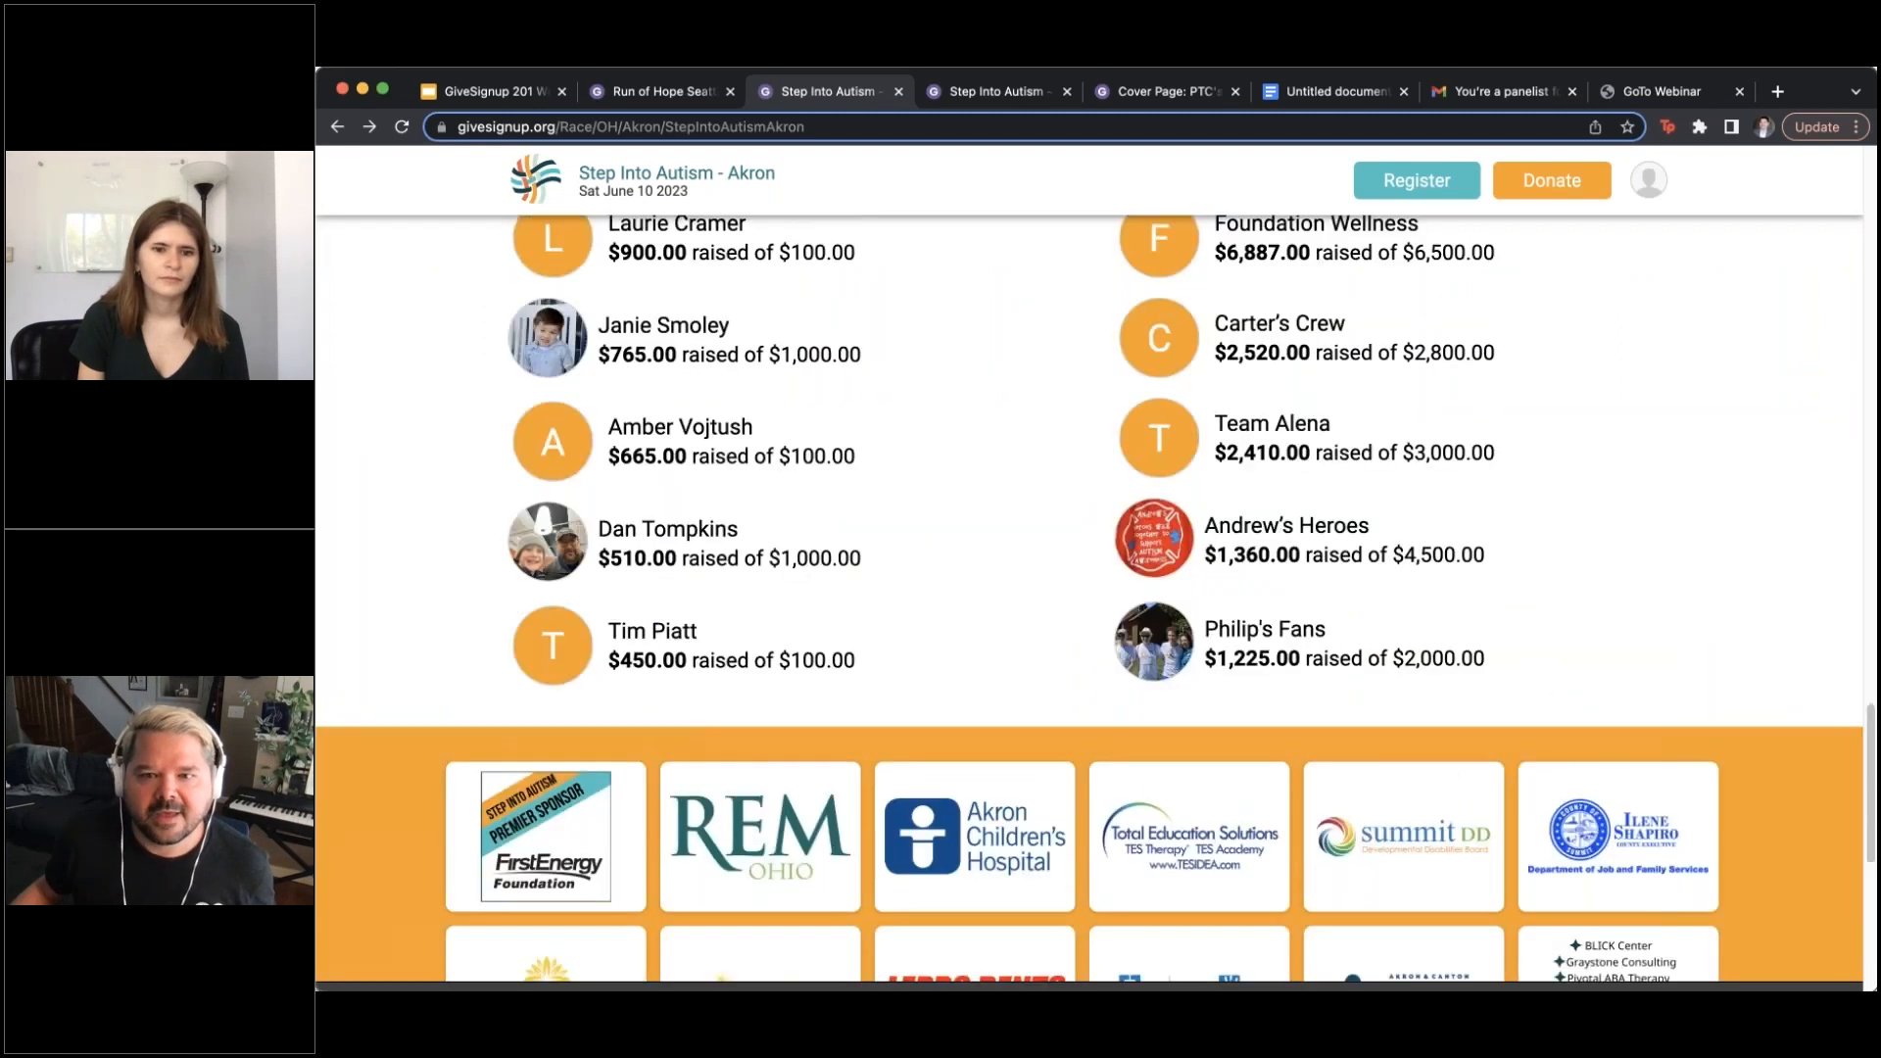
{"action": "scroll", "coordinate": [1325, 776], "scroll_direction": "up", "scroll_amount": 20}
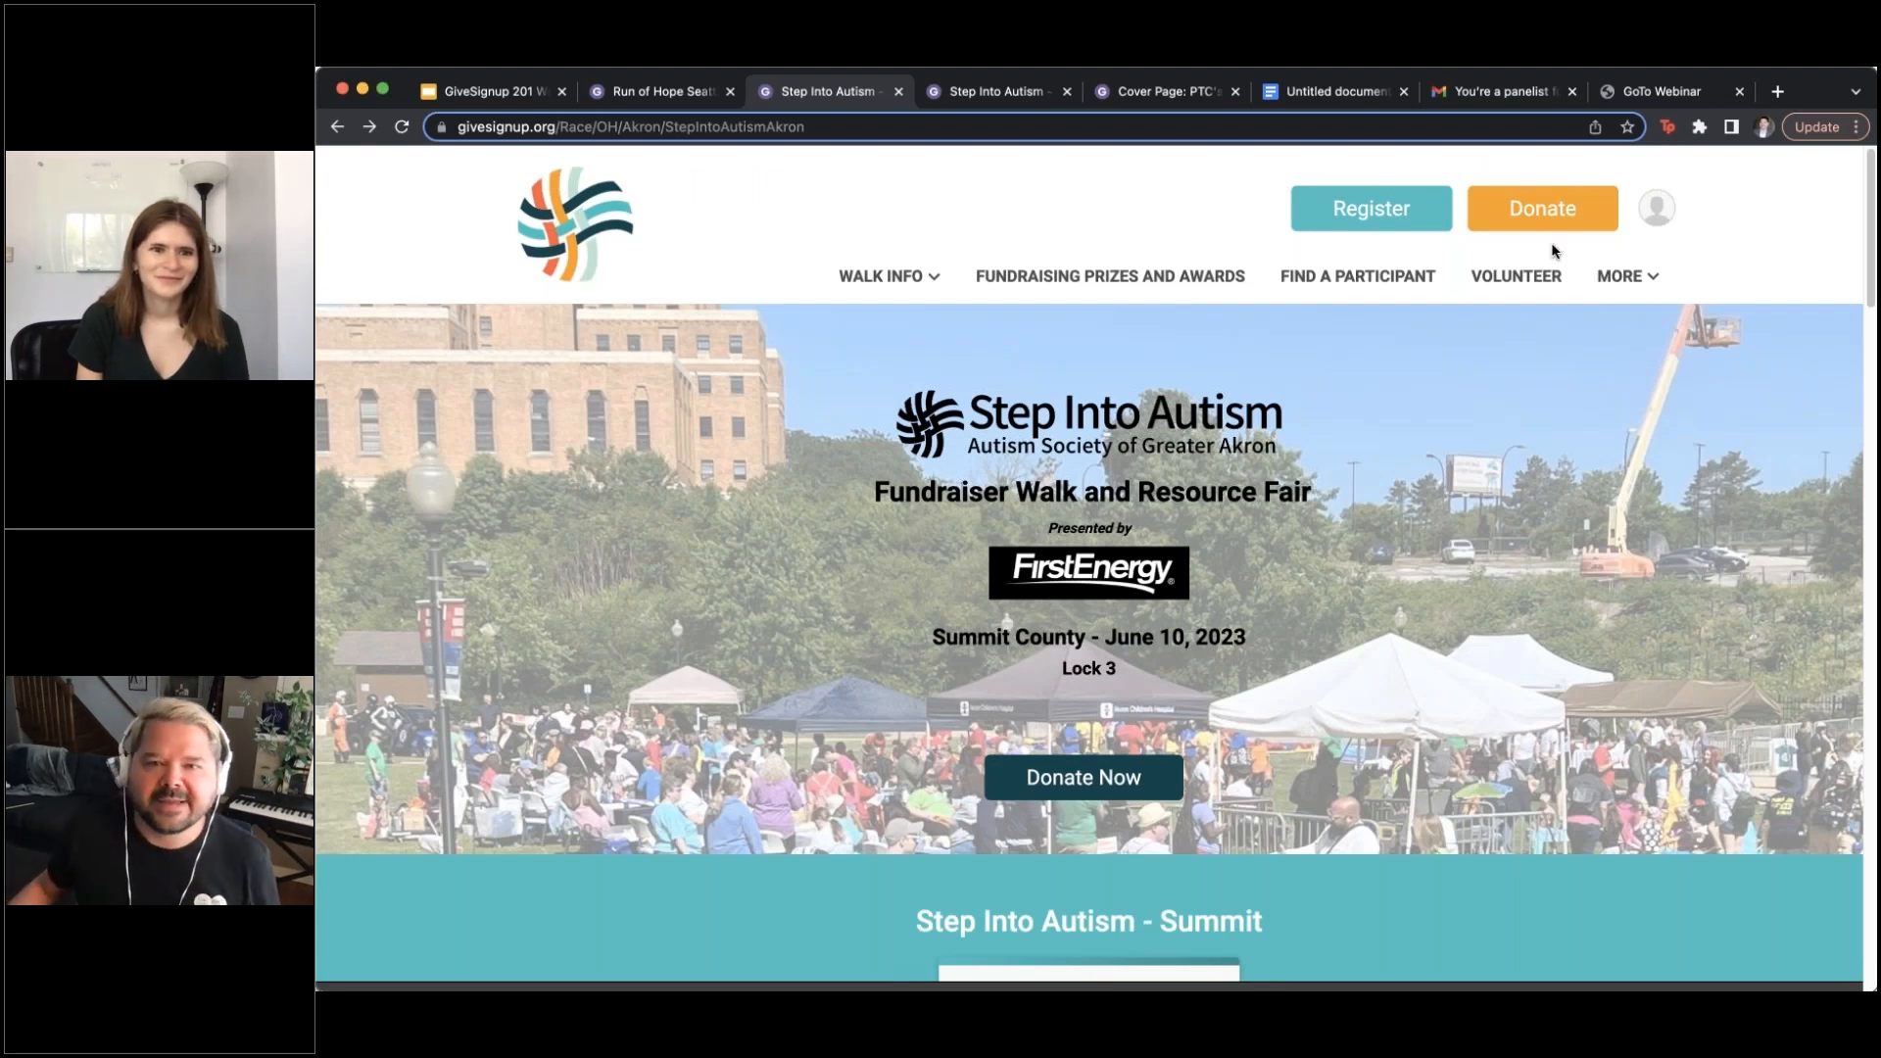
Switch to the PTC's Annual 5K and 1K Hybrid Event dashboard and open the race website's Cover Page setup
{"action": "left_click", "coordinate": [1168, 92]}
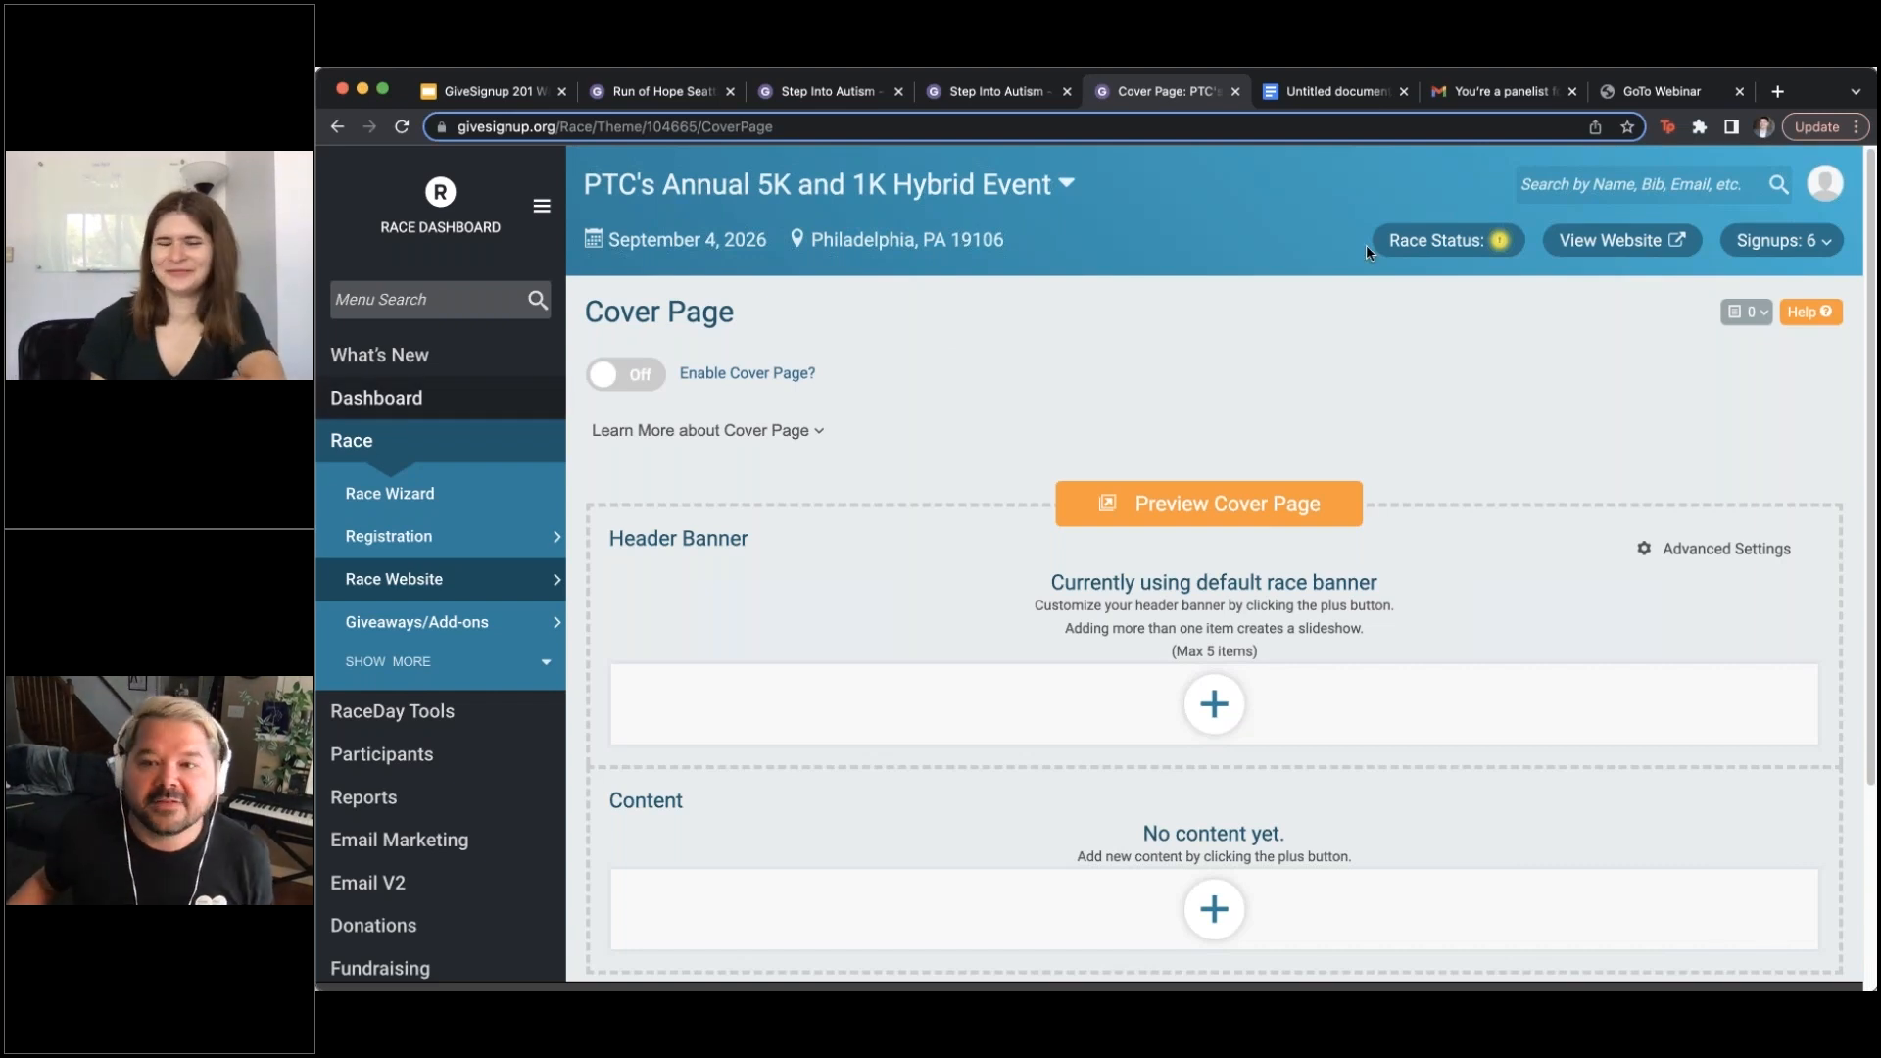
{"action": "left_click", "coordinate": [411, 398]}
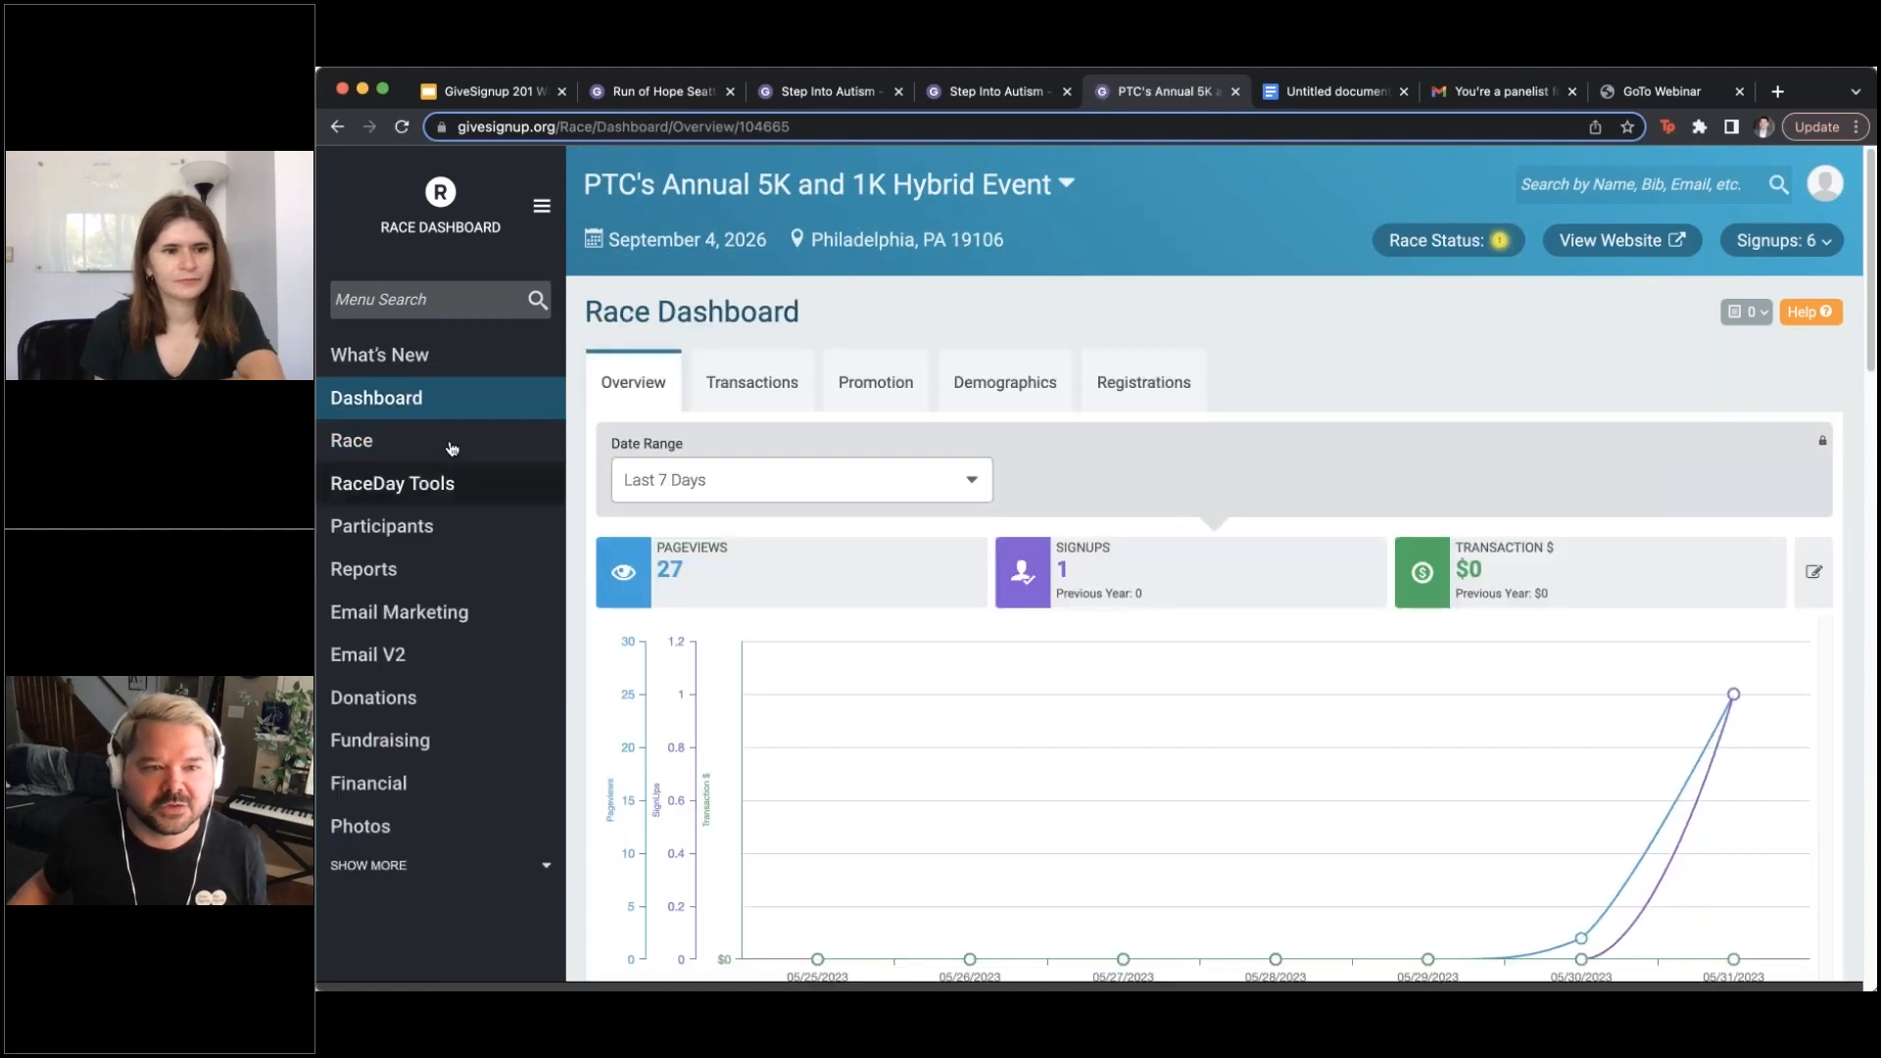
{"action": "left_click", "coordinate": [451, 449]}
{"action": "mouse_move", "coordinate": [551, 579]}
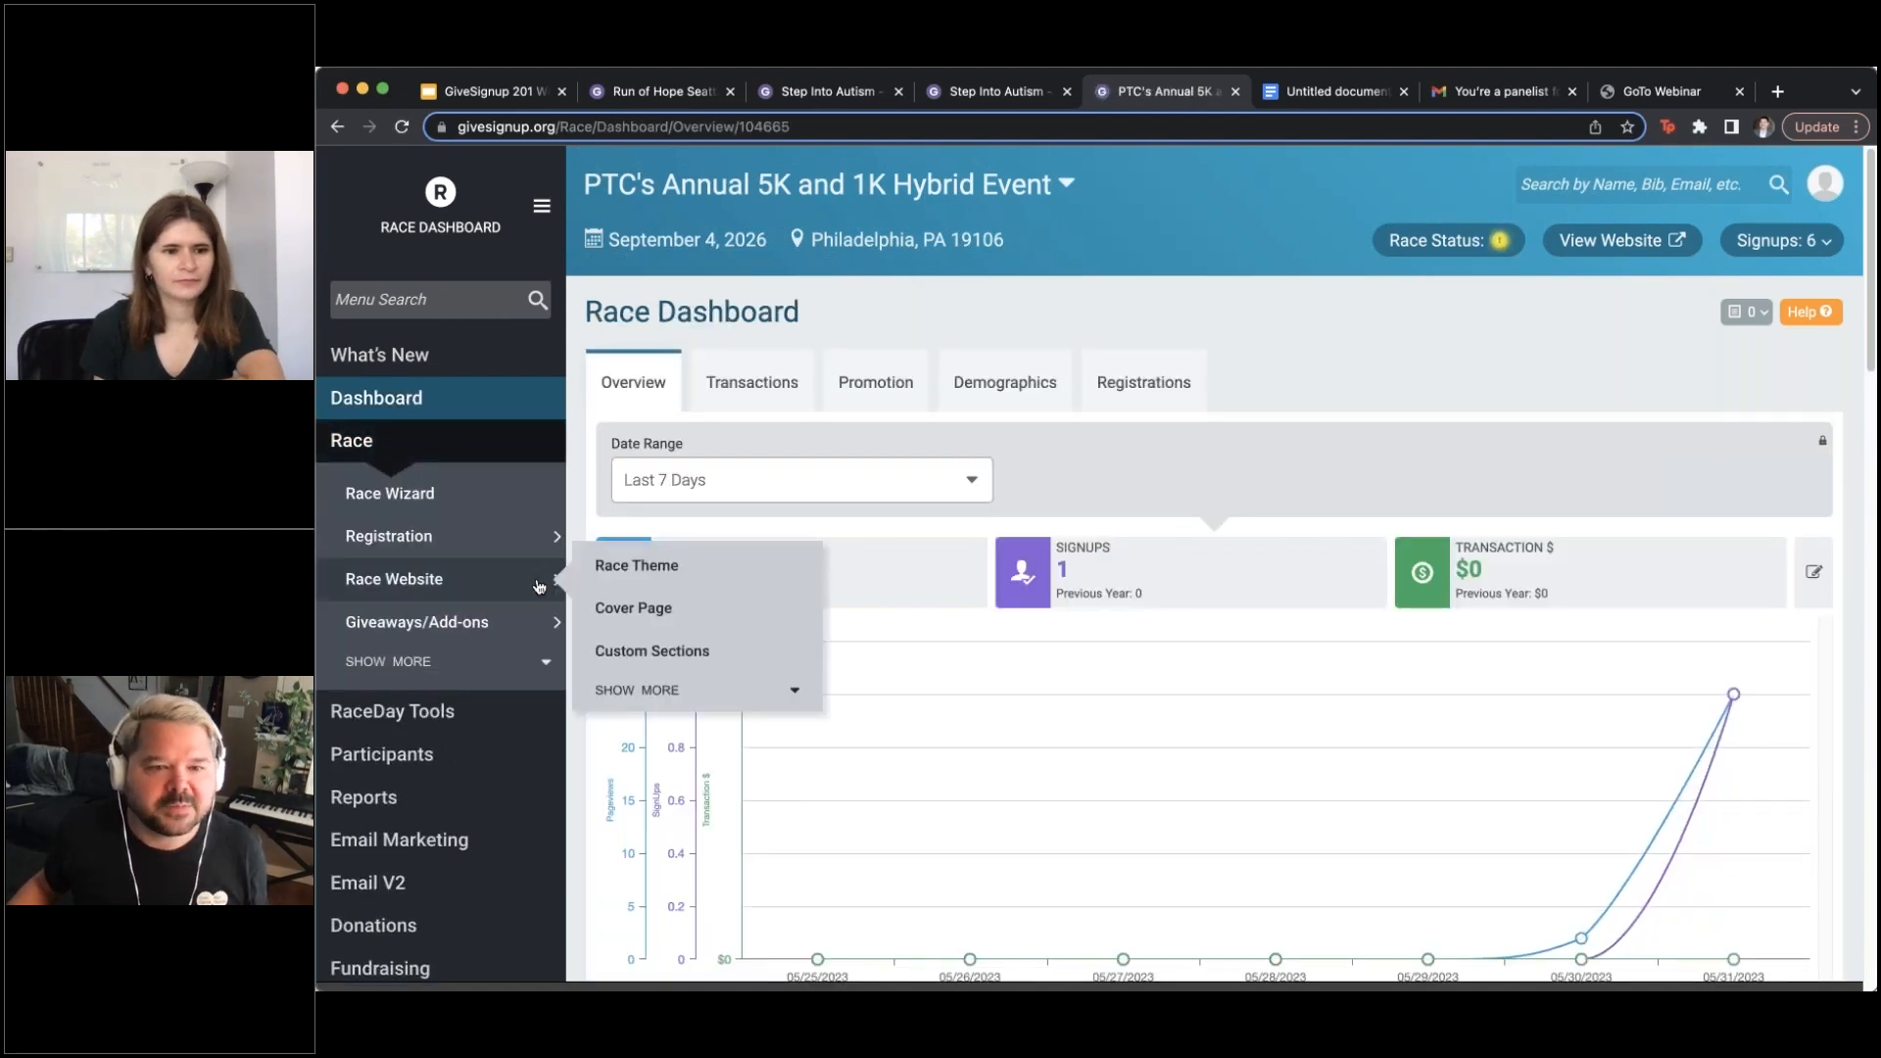
{"action": "left_click", "coordinate": [641, 608]}
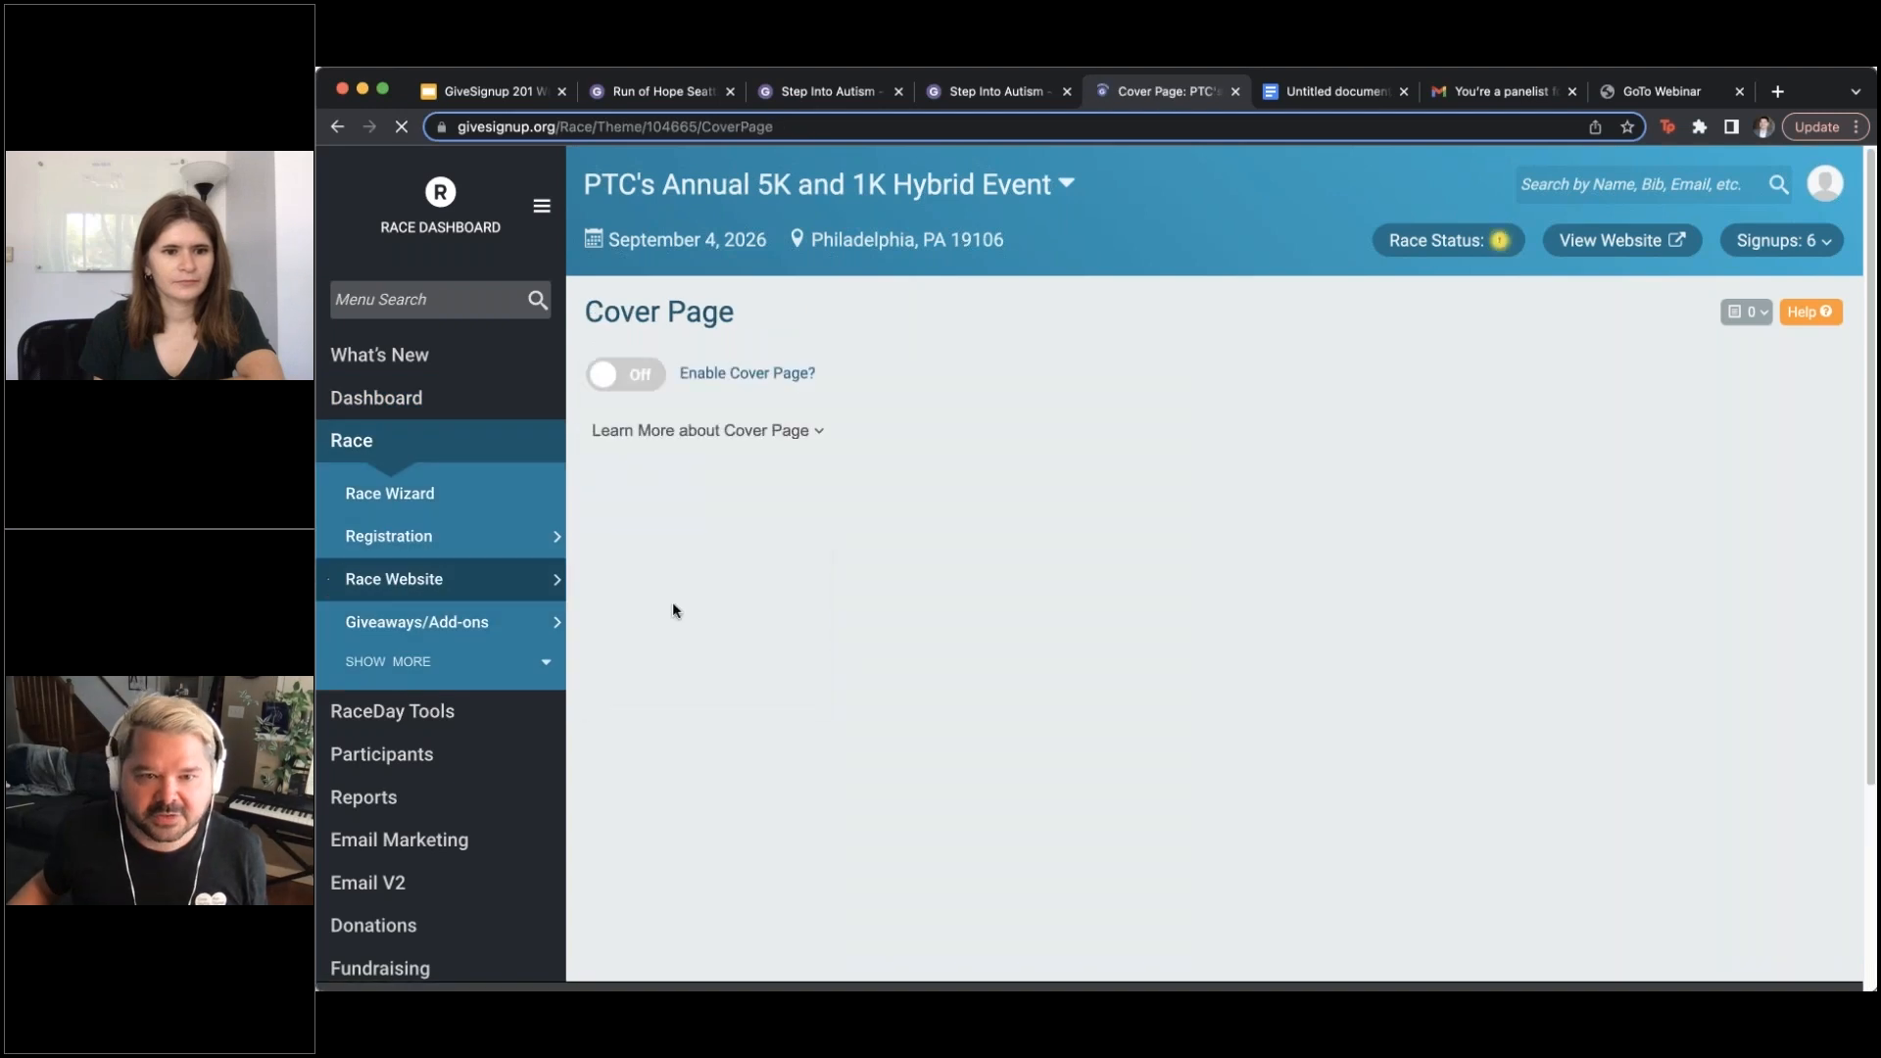
Search the dashboard menu for "cover", then clear the search
{"action": "left_click", "coordinate": [377, 294]}
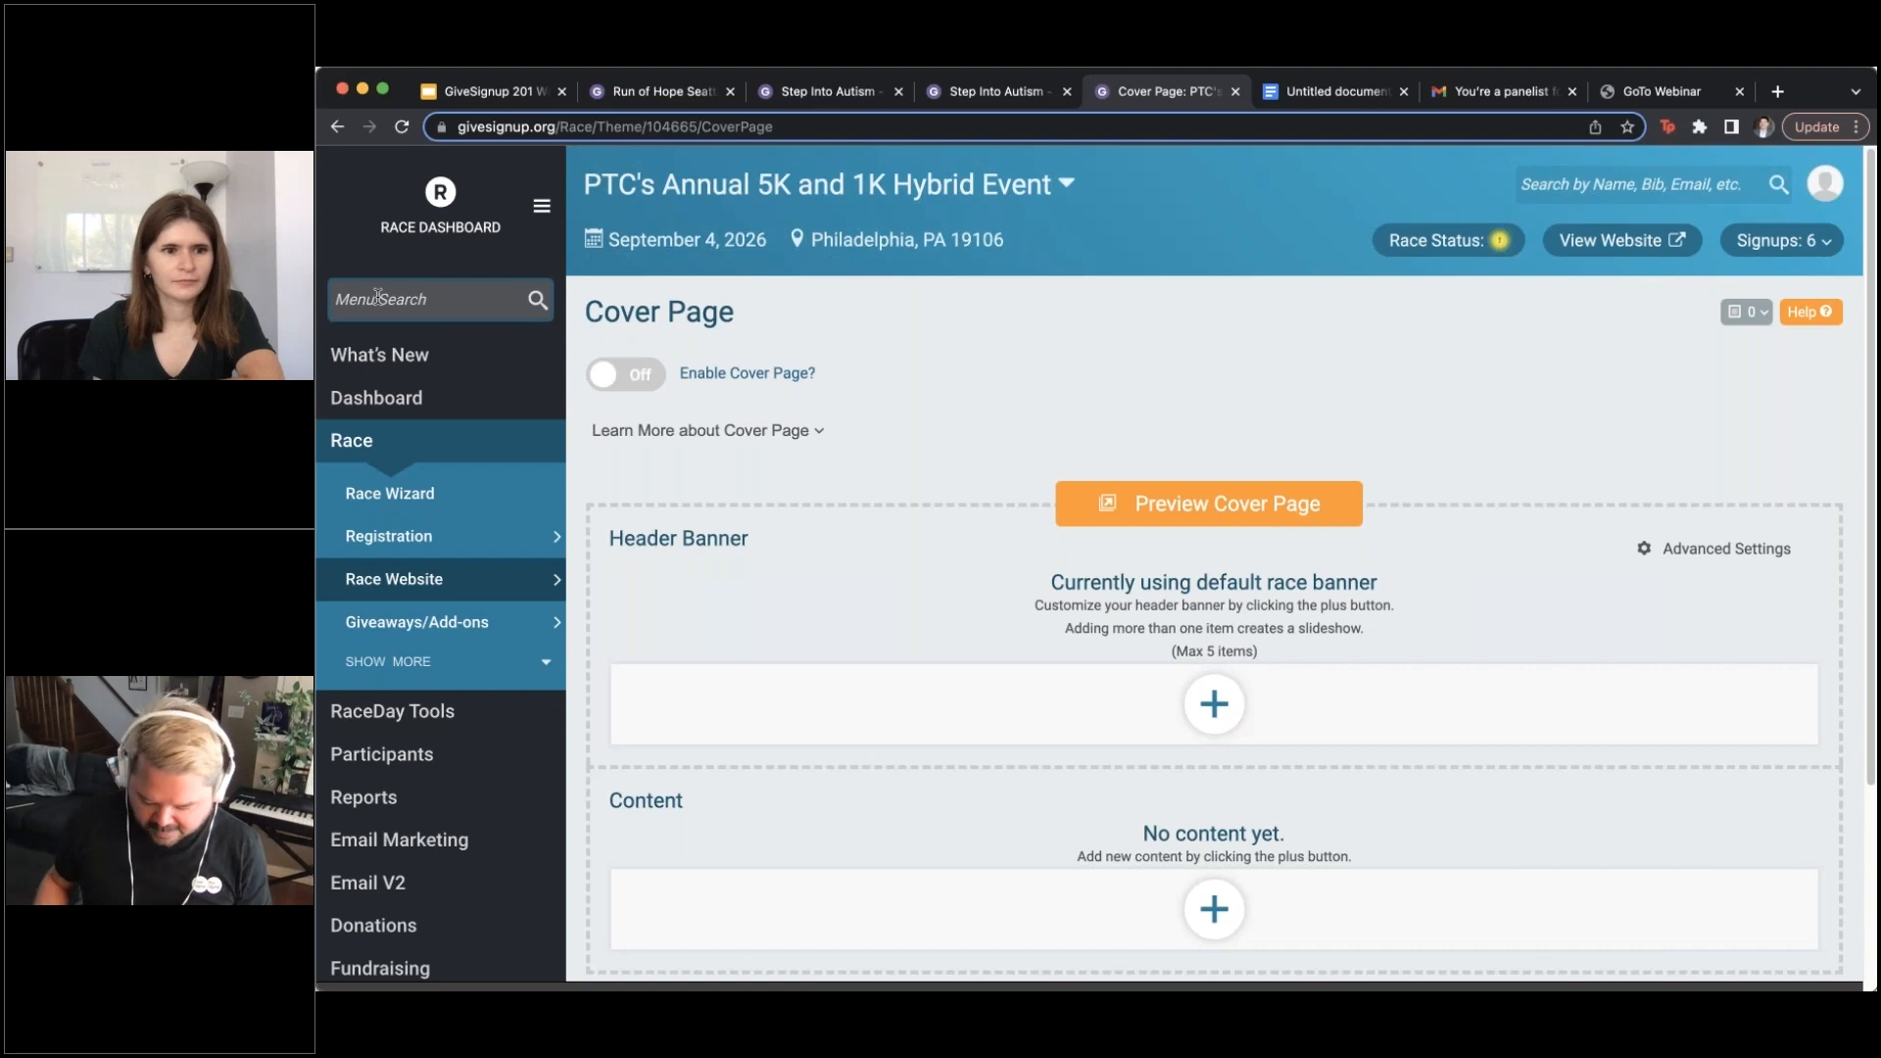
{"action": "type", "text": "cover"}
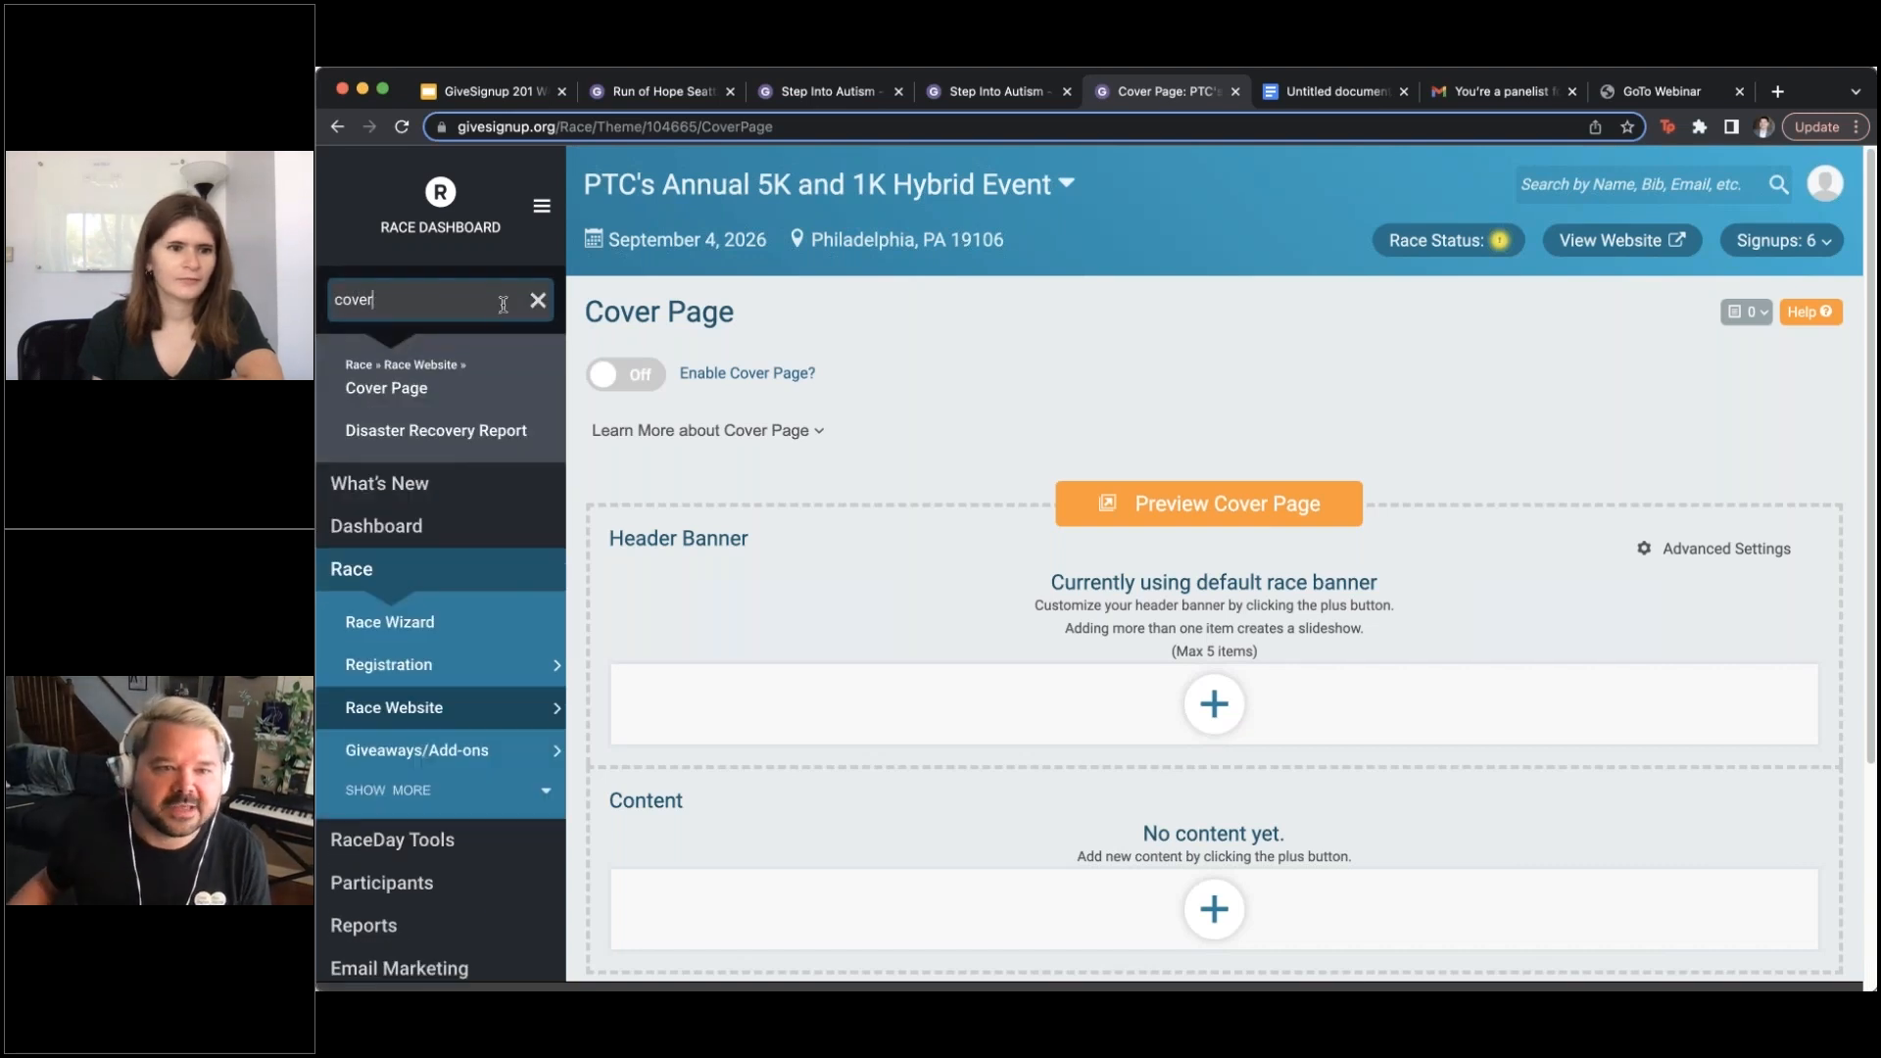
{"action": "left_click", "coordinate": [538, 299]}
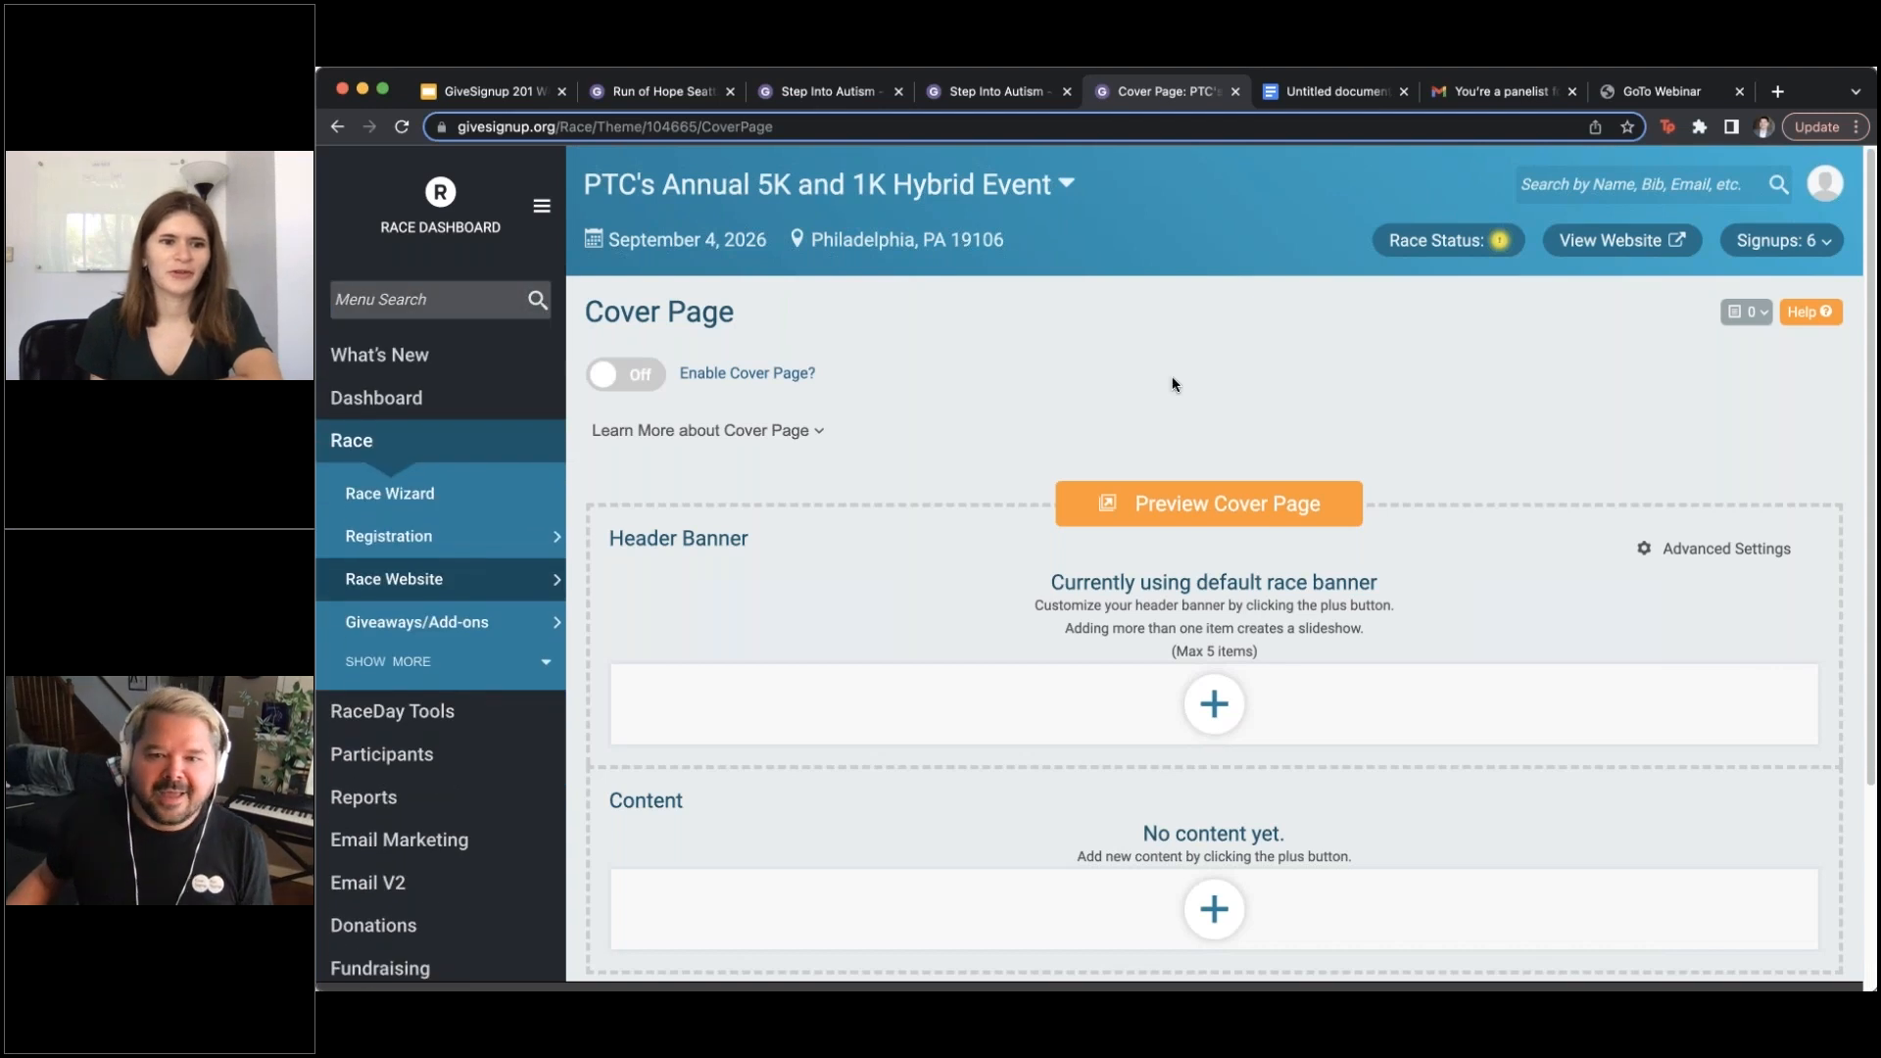
Add a content item to the cover page's header banner and name it "banner"
{"action": "scroll", "coordinate": [1175, 384], "scroll_direction": "down", "scroll_amount": 3}
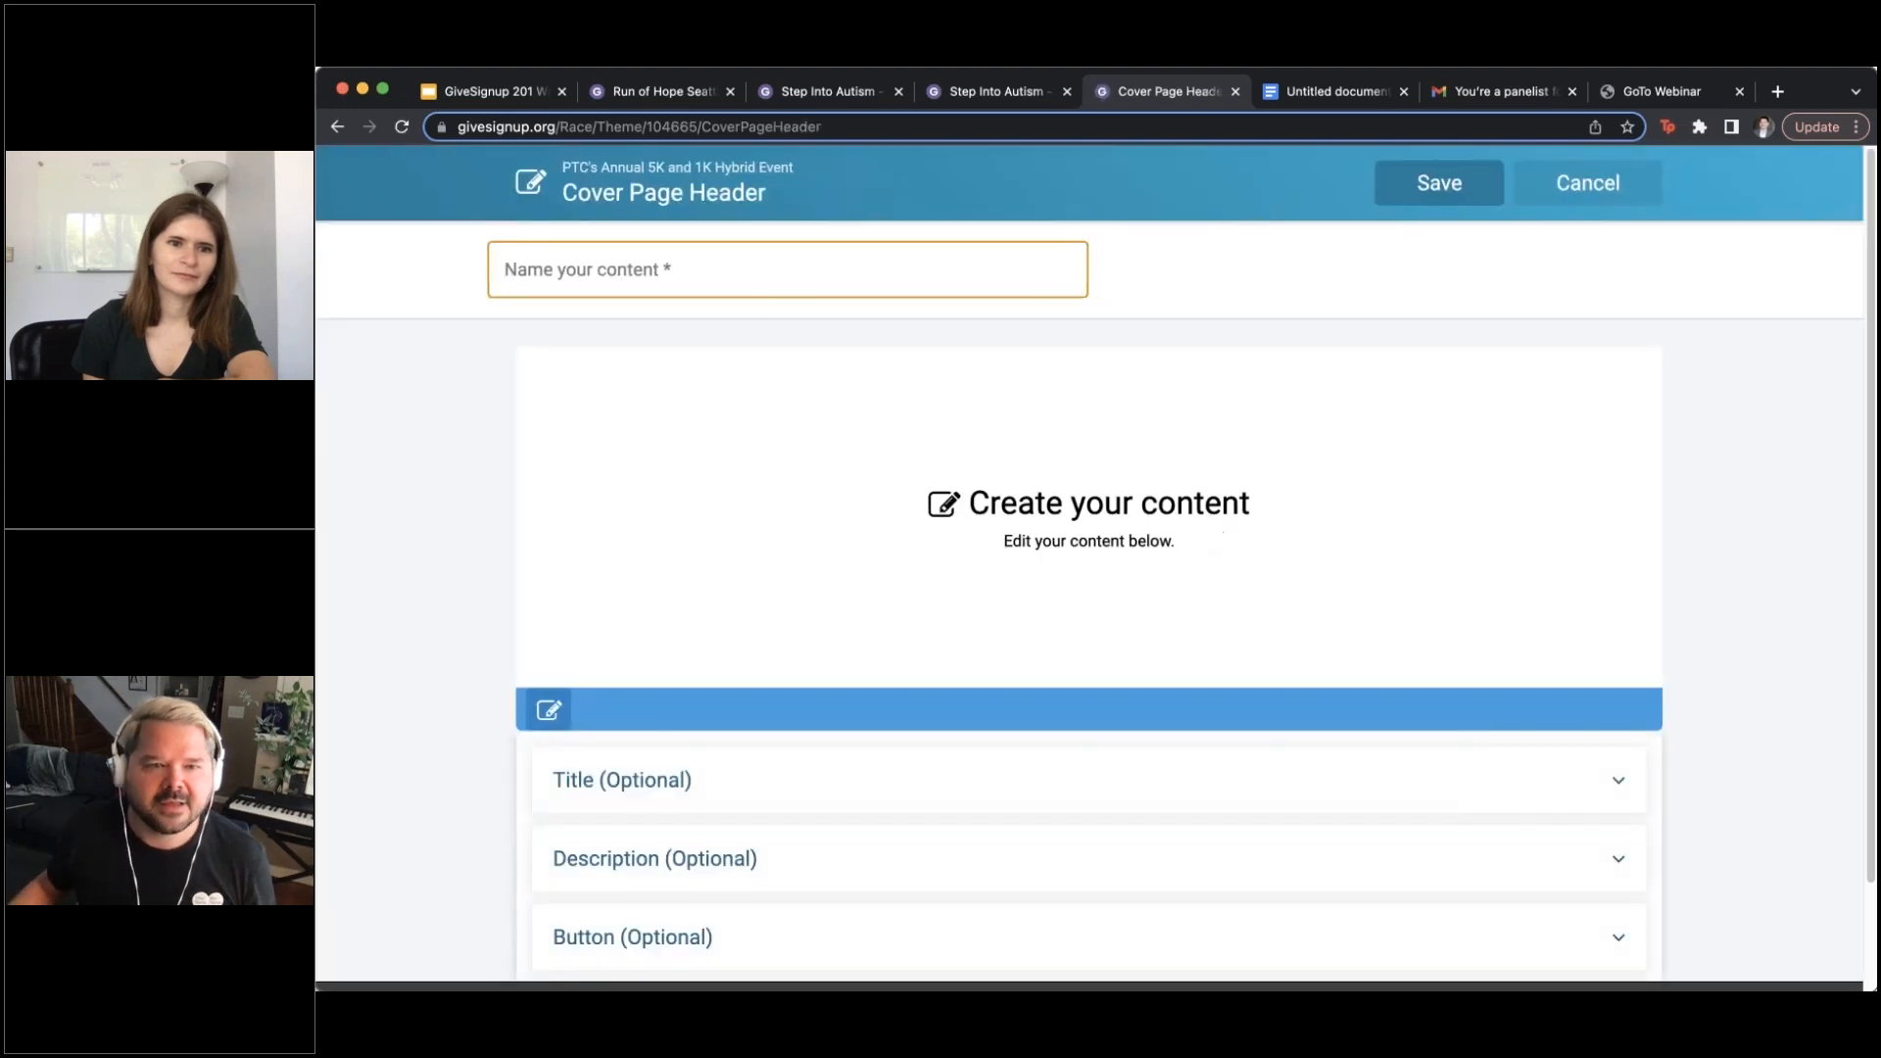
{"action": "left_click", "coordinate": [760, 288]}
{"action": "type", "text": "banner"}
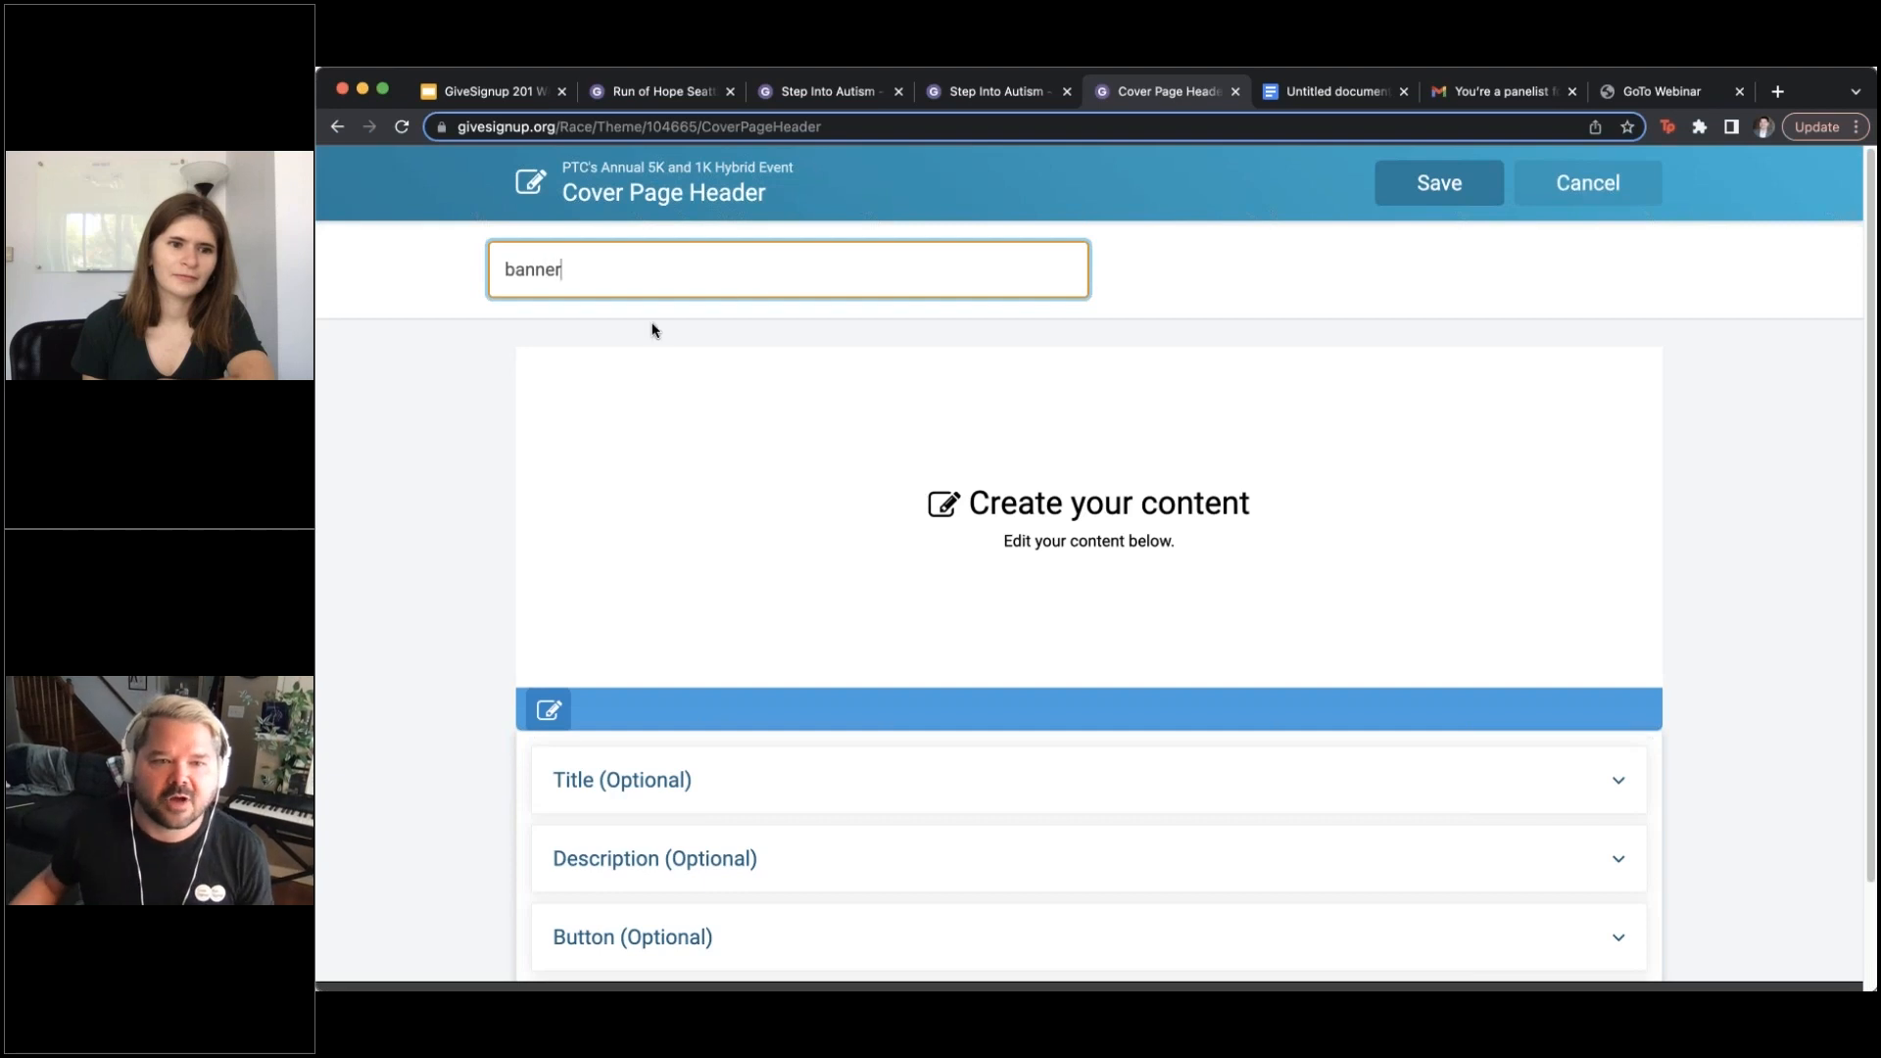
{"action": "left_click", "coordinate": [654, 330]}
{"action": "scroll", "coordinate": [428, 511], "scroll_direction": "down", "scroll_amount": 2}
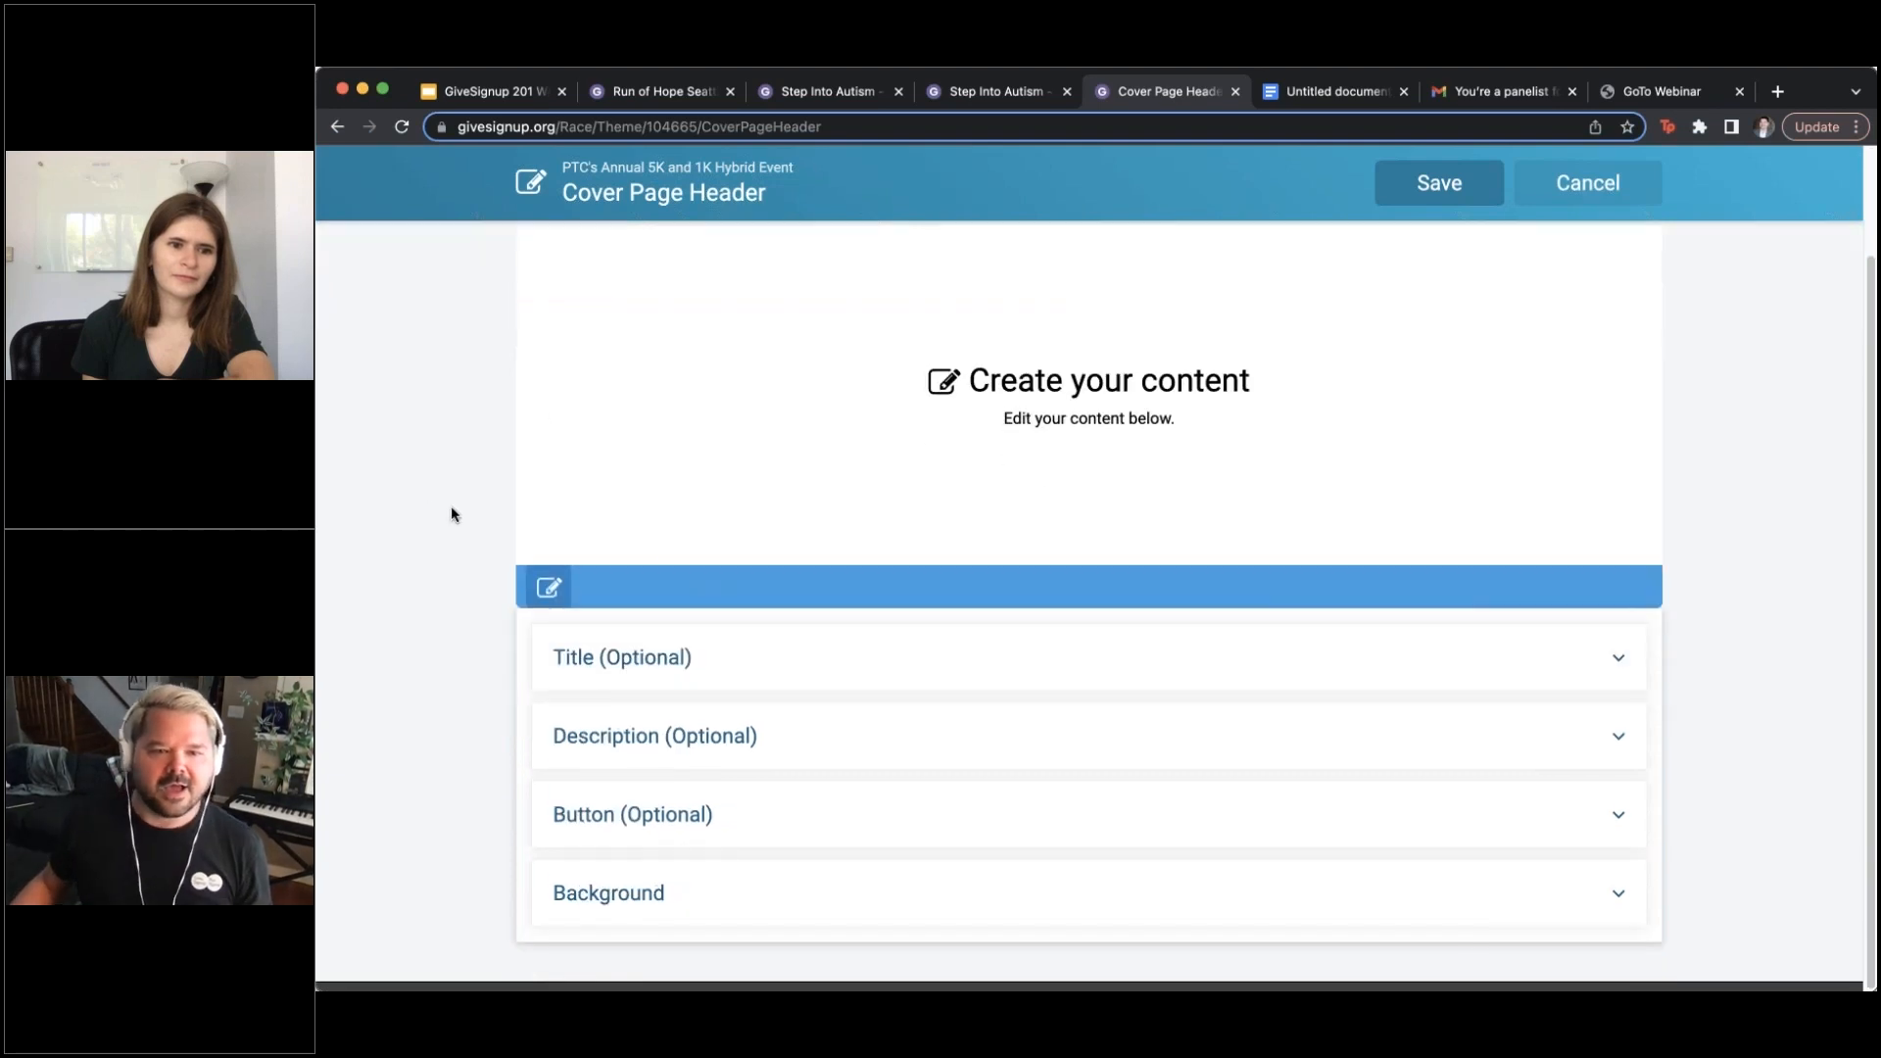
Copy "PTC's Annual 5K and 1K Hybrid Event" from the Google Docs notes and paste it as the banner's title
{"action": "left_click", "coordinate": [1617, 660]}
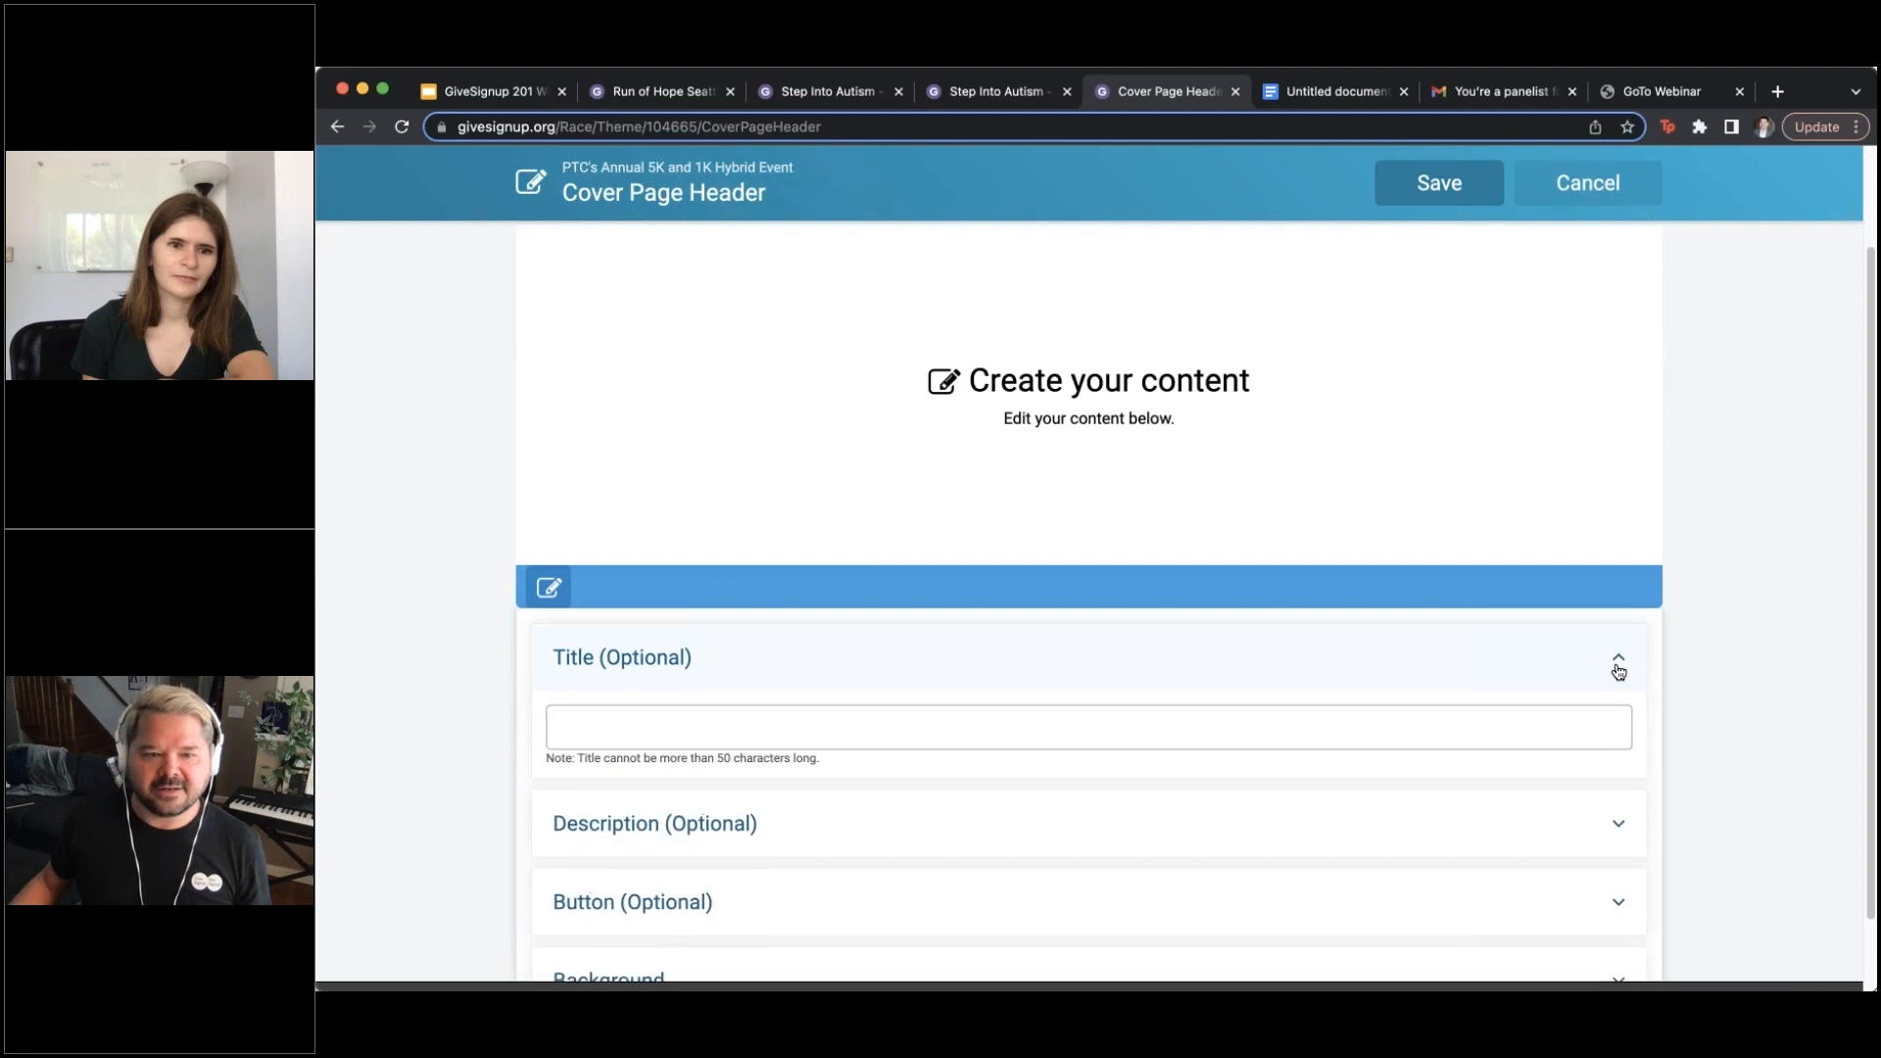
{"action": "left_click", "coordinate": [1319, 95]}
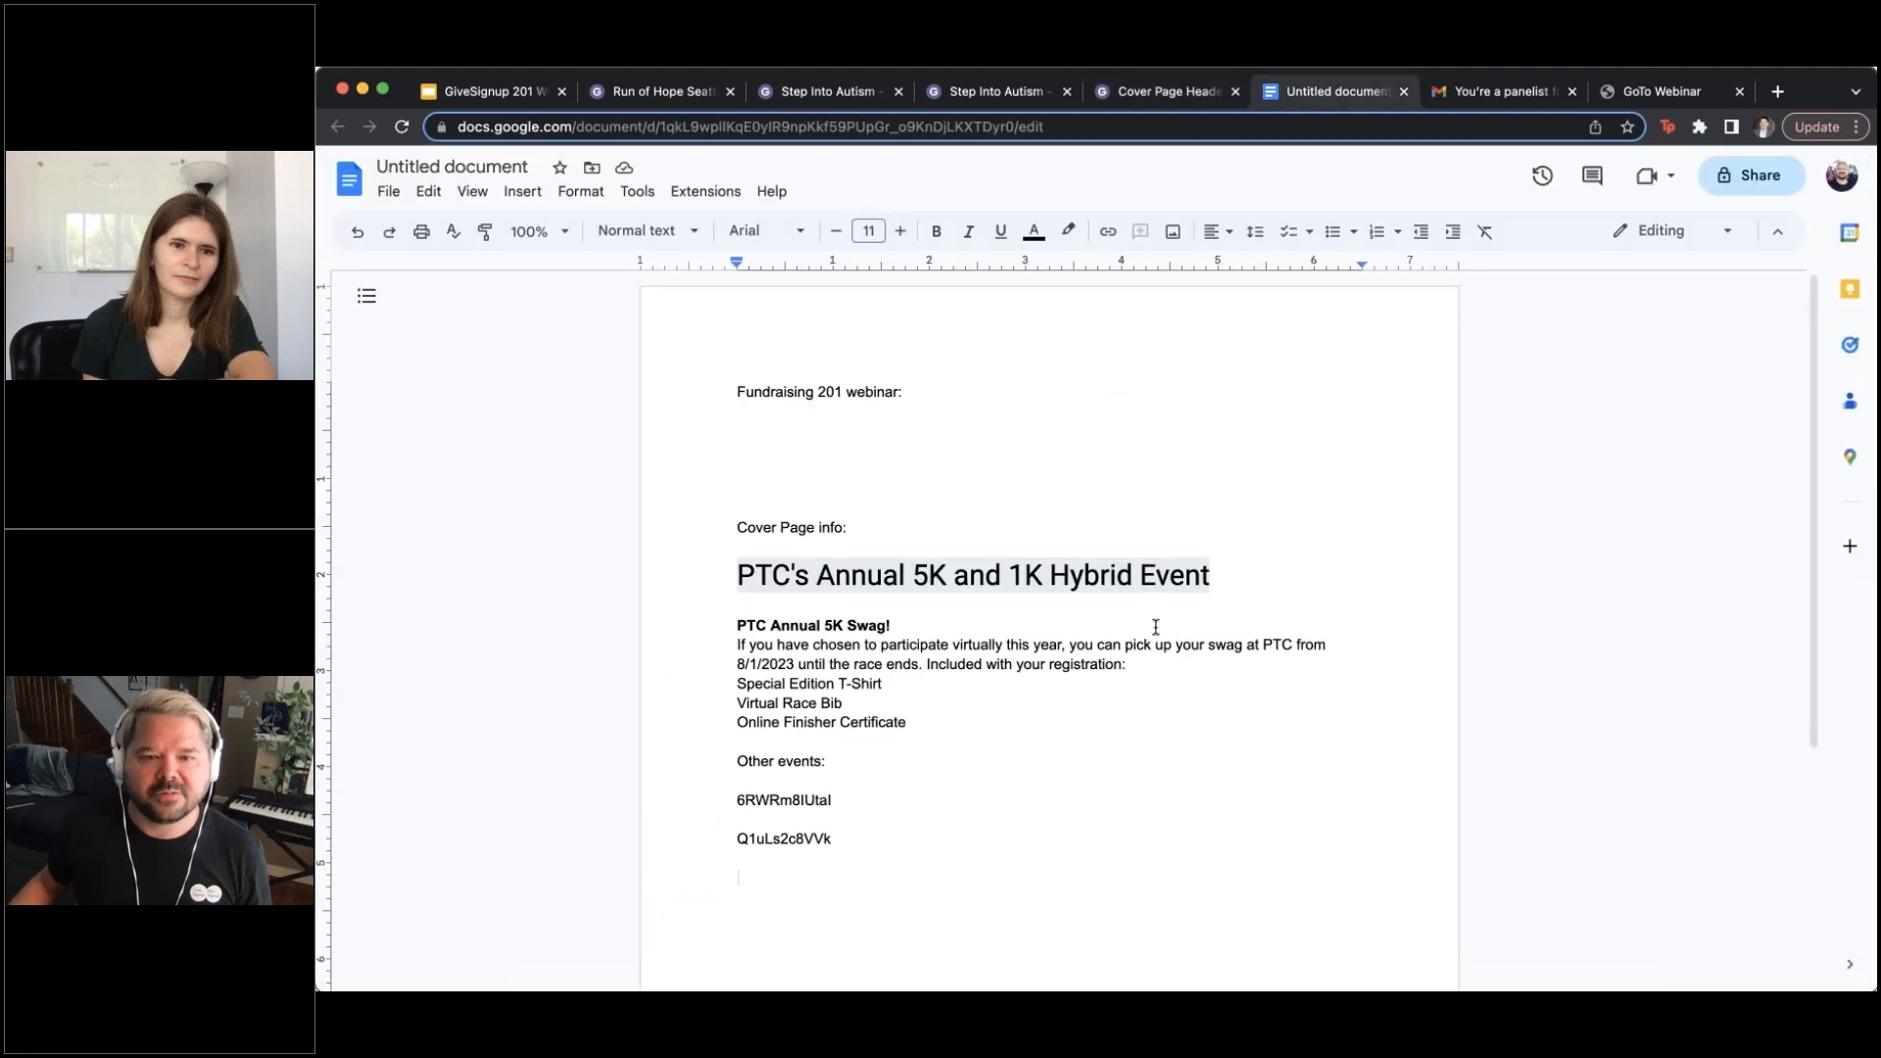
{"action": "left_click_drag", "start_coordinate": [1210, 583], "coordinate": [801, 578]}
{"action": "right_click", "coordinate": [989, 578]}
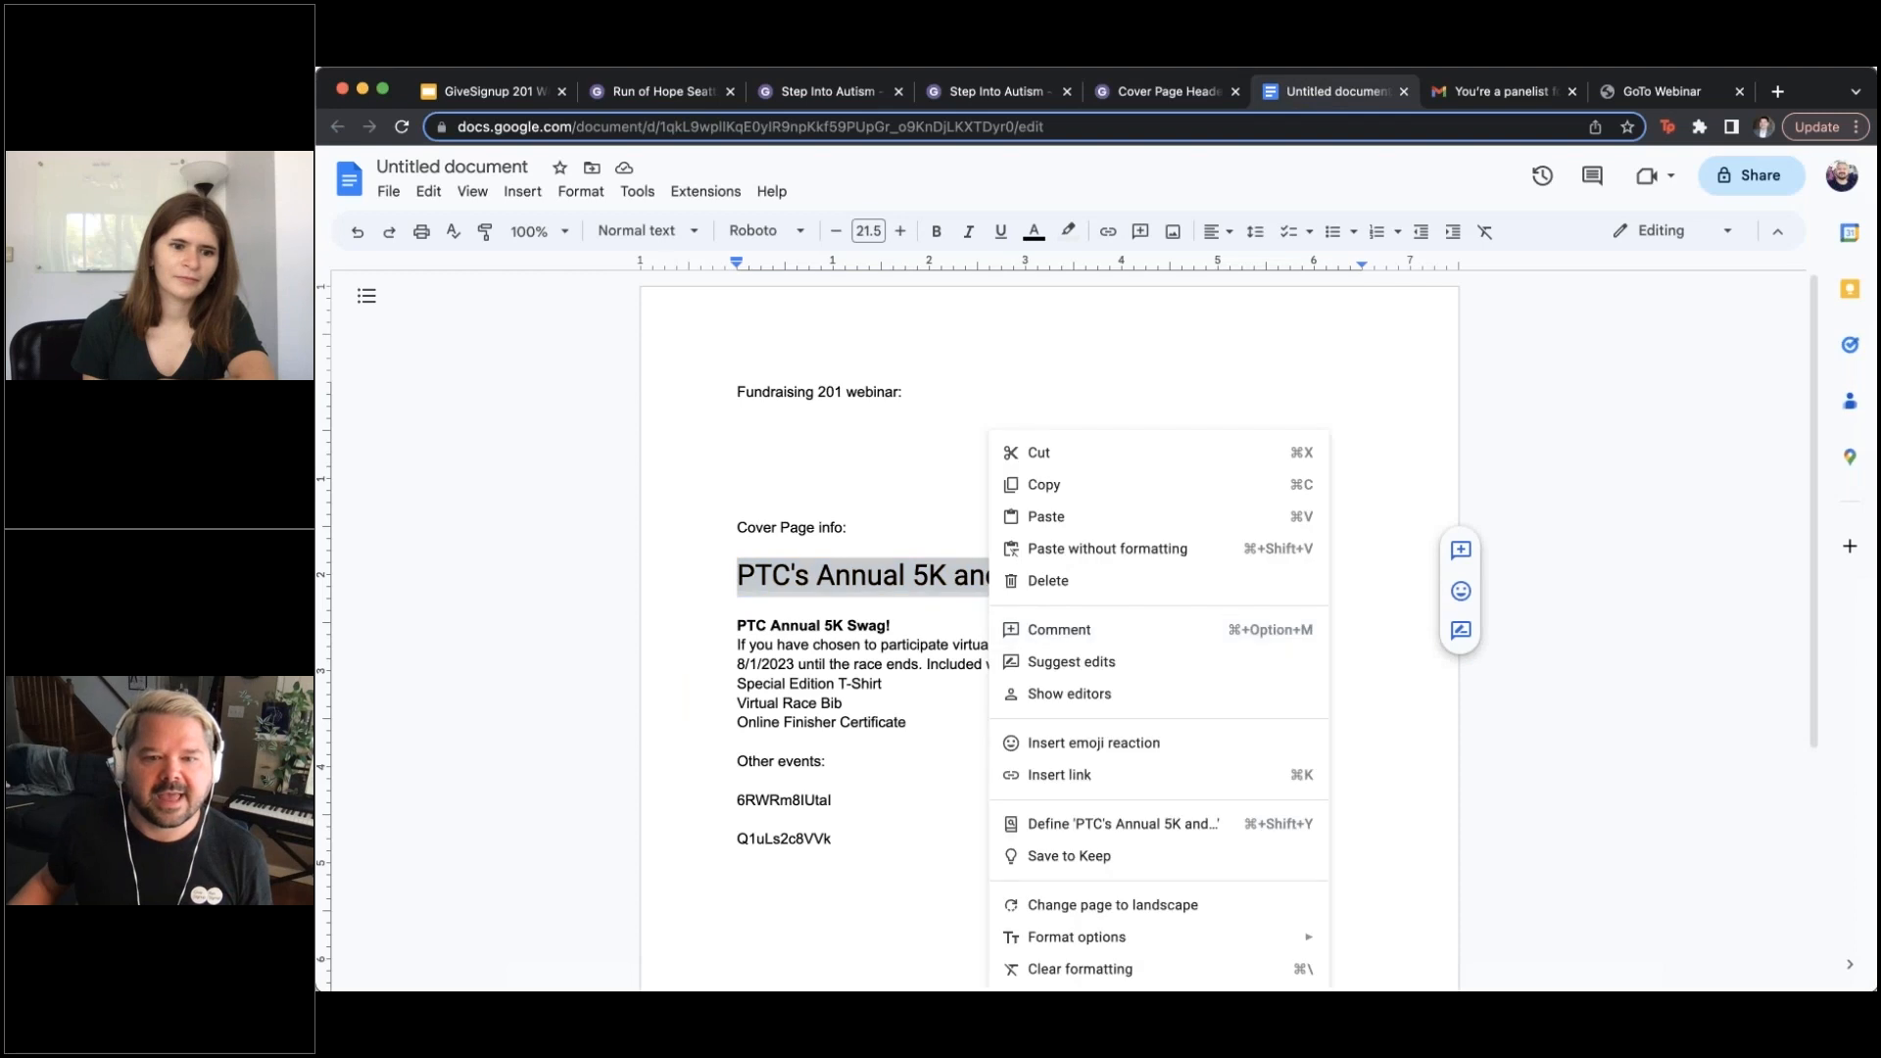
{"action": "left_click", "coordinate": [1067, 490]}
{"action": "left_click", "coordinate": [1173, 94]}
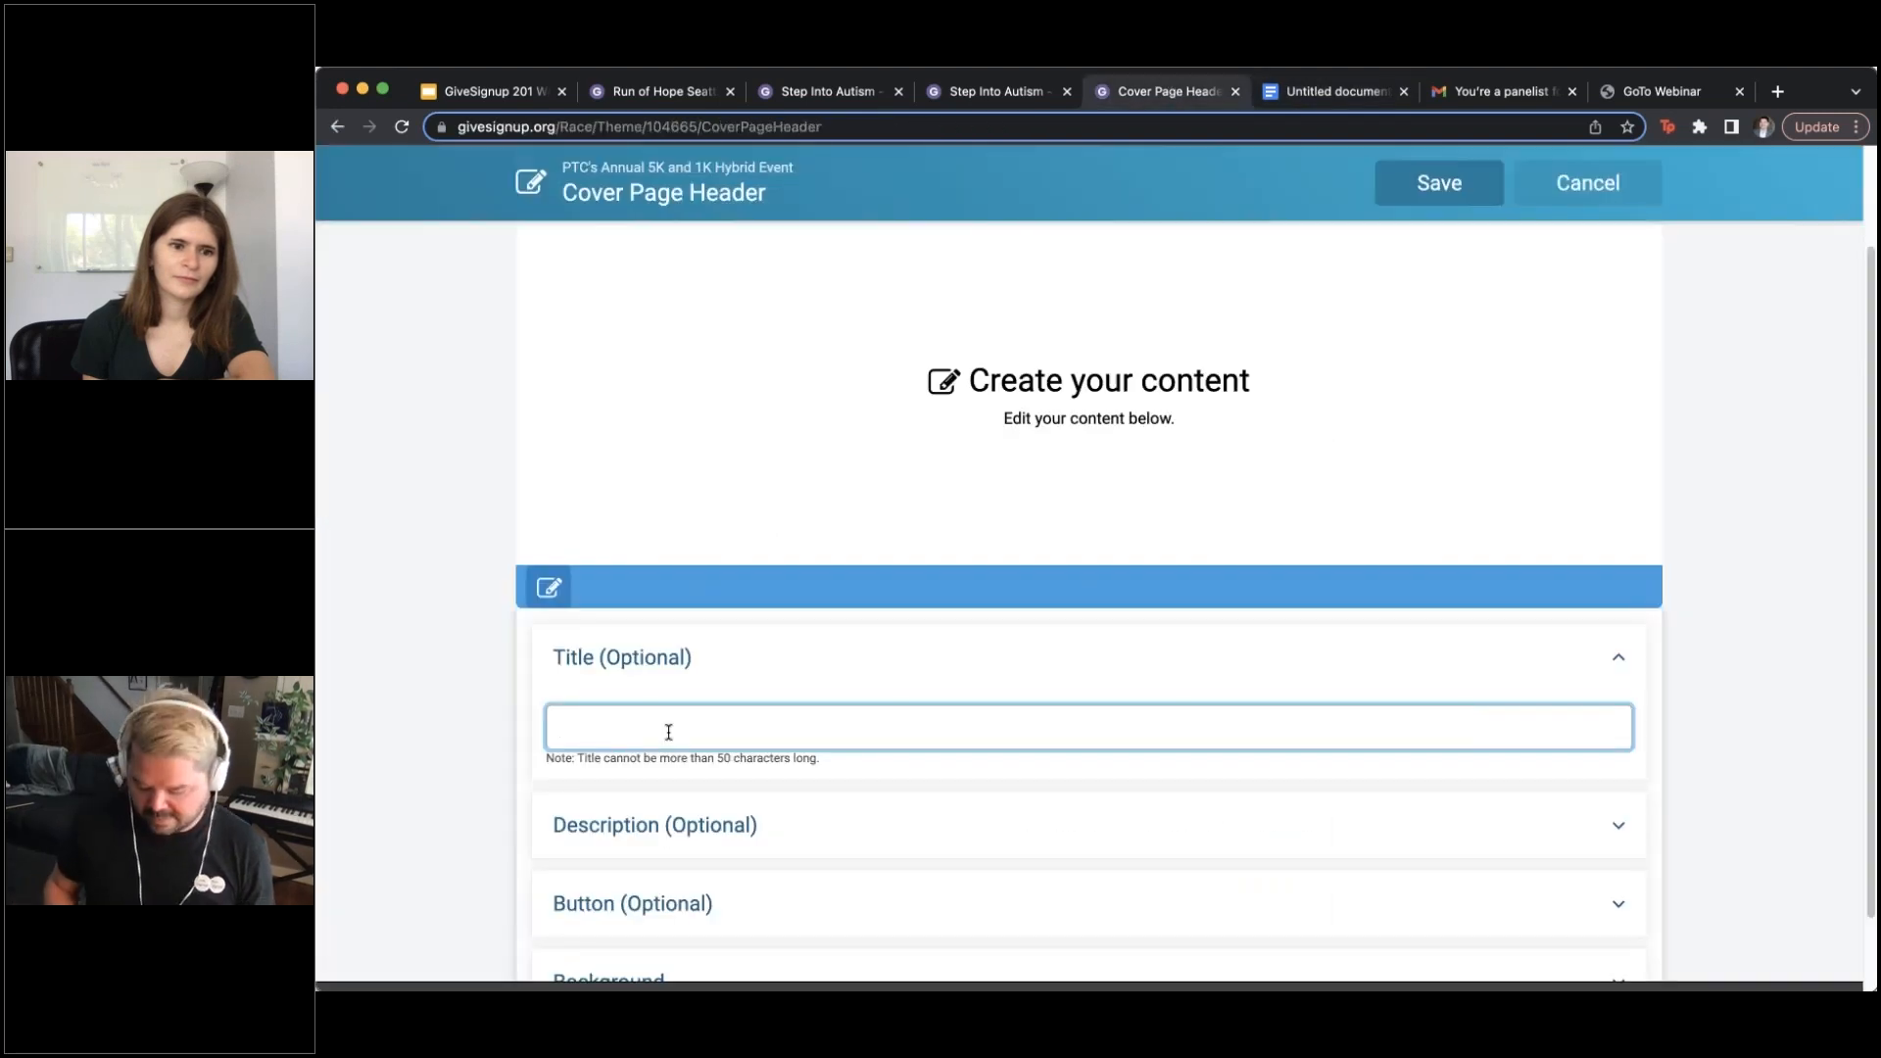
{"action": "key", "text": "super+v"}
Upload the concert theater photo as the banner's background image, zoomed out fully in the crop frame
{"action": "scroll", "coordinate": [896, 739], "scroll_direction": "down", "scroll_amount": 2}
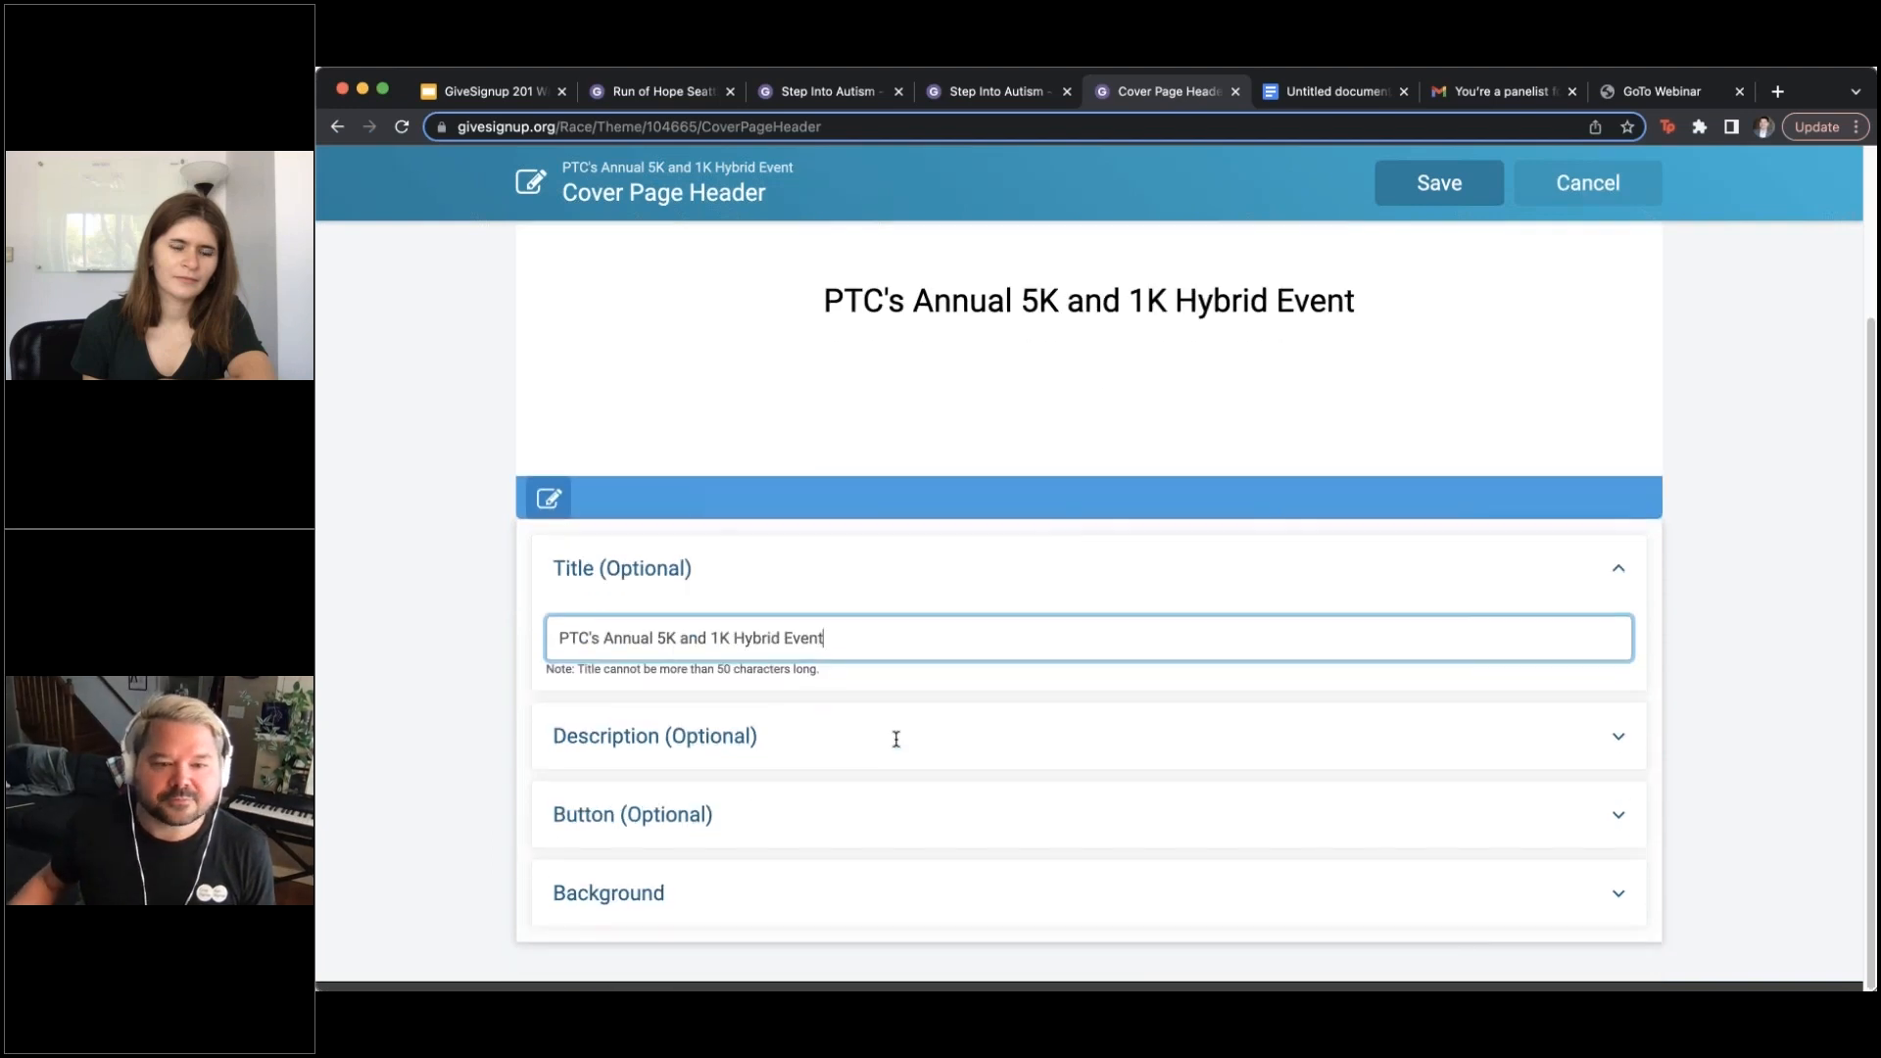
{"action": "left_click", "coordinate": [1624, 903]}
{"action": "scroll", "coordinate": [1365, 856], "scroll_direction": "down", "scroll_amount": 4}
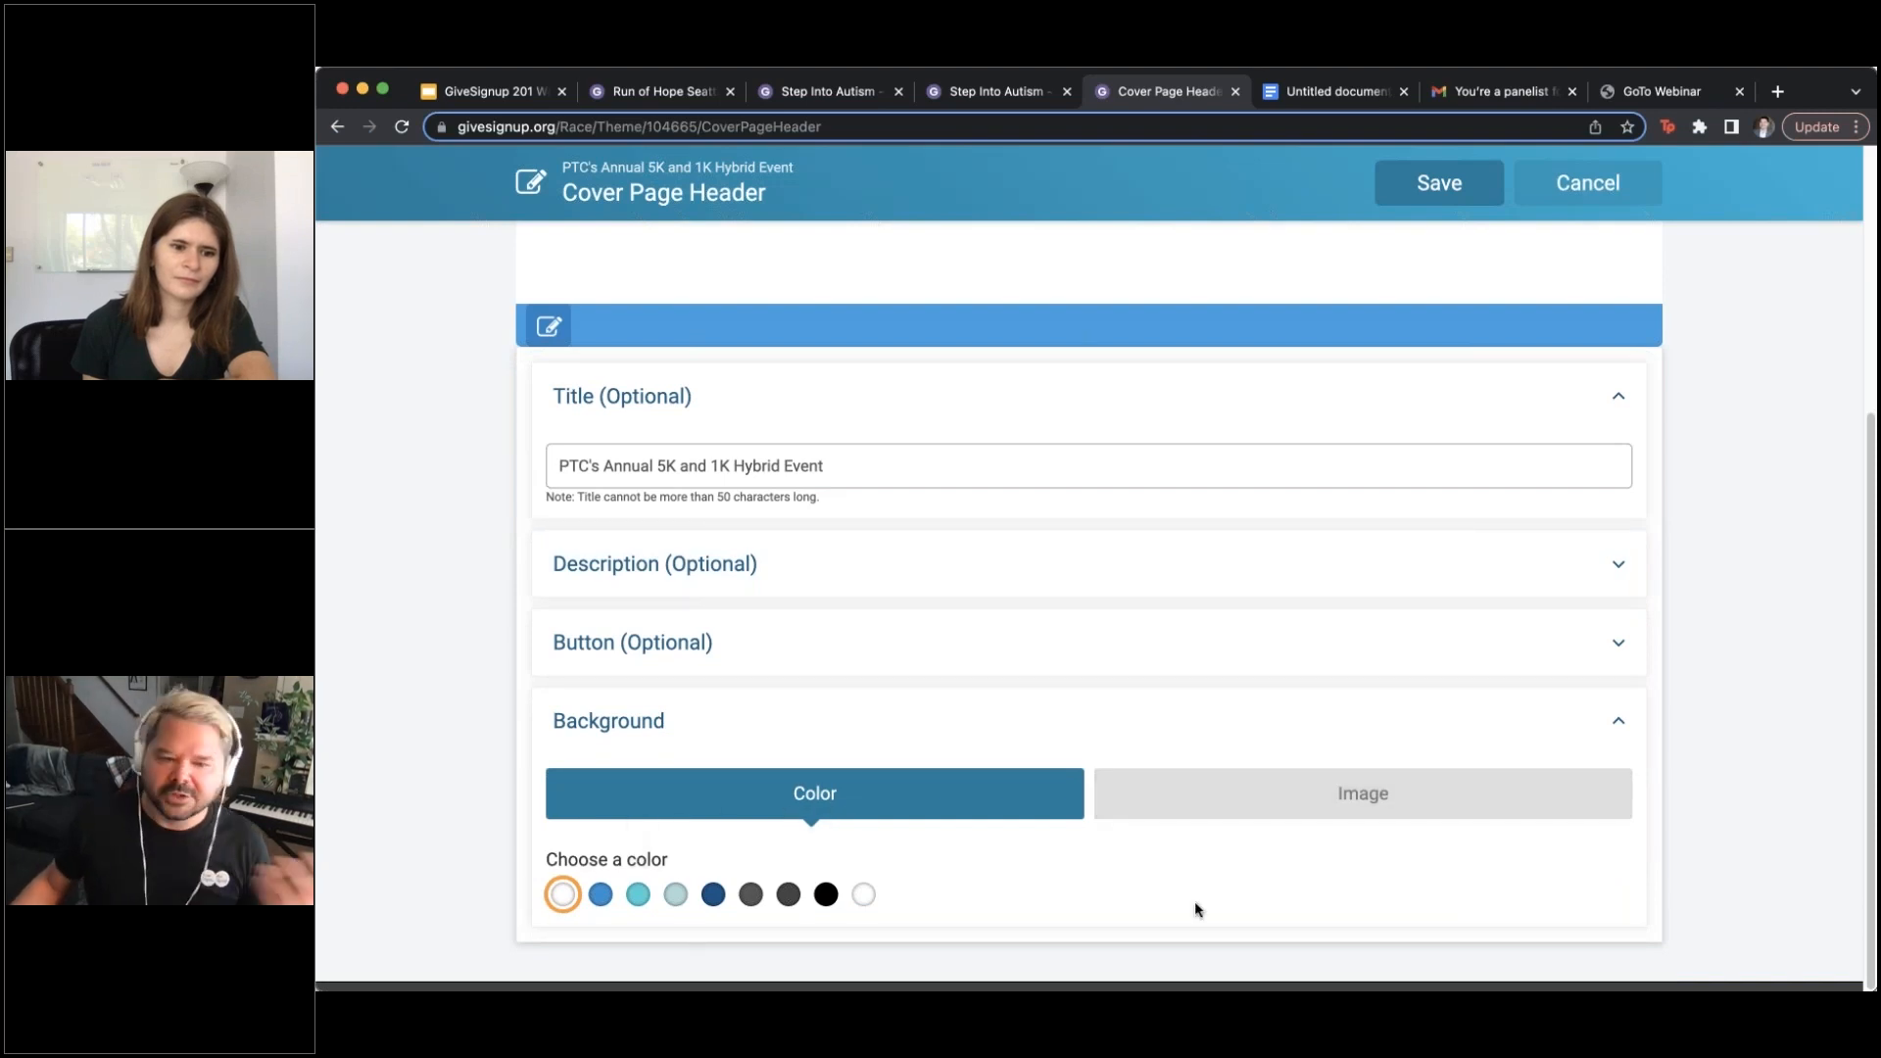
{"action": "left_click", "coordinate": [1347, 805]}
{"action": "scroll", "coordinate": [1078, 588], "scroll_direction": "down", "scroll_amount": 3}
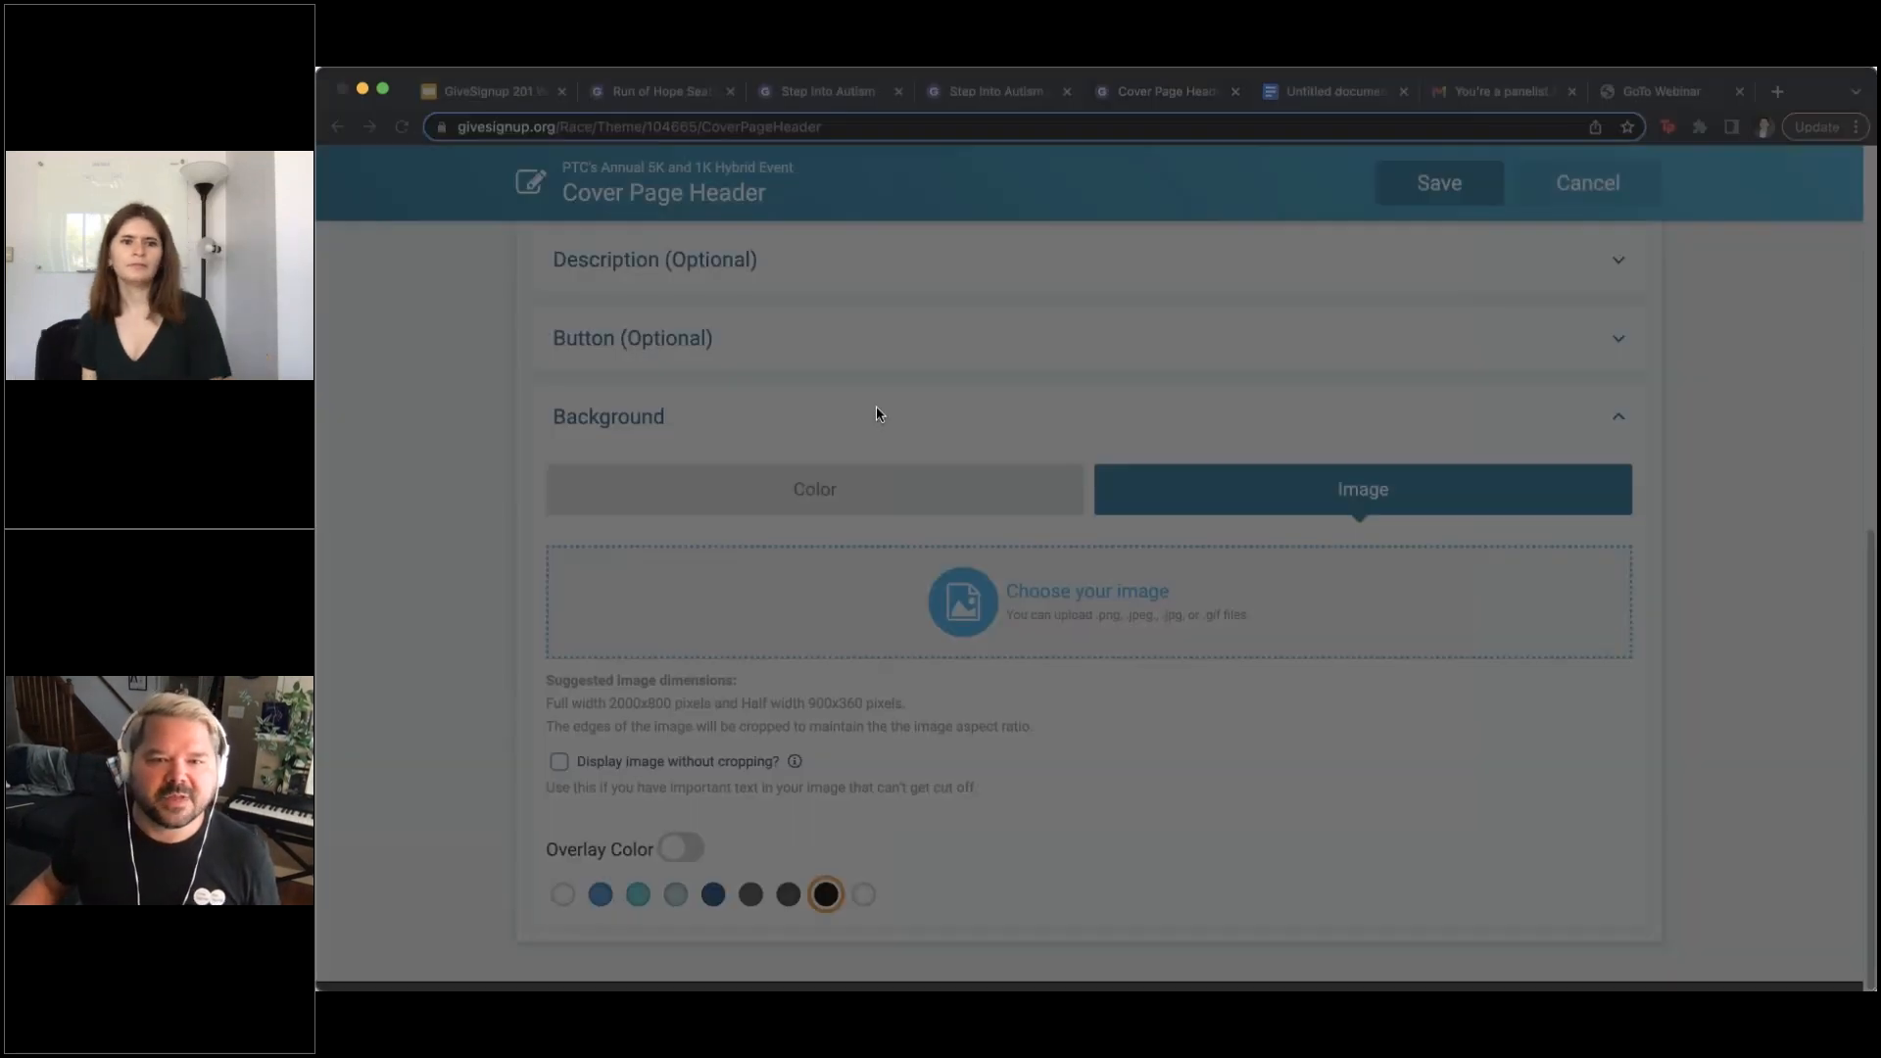
{"action": "left_click", "coordinate": [1492, 712]}
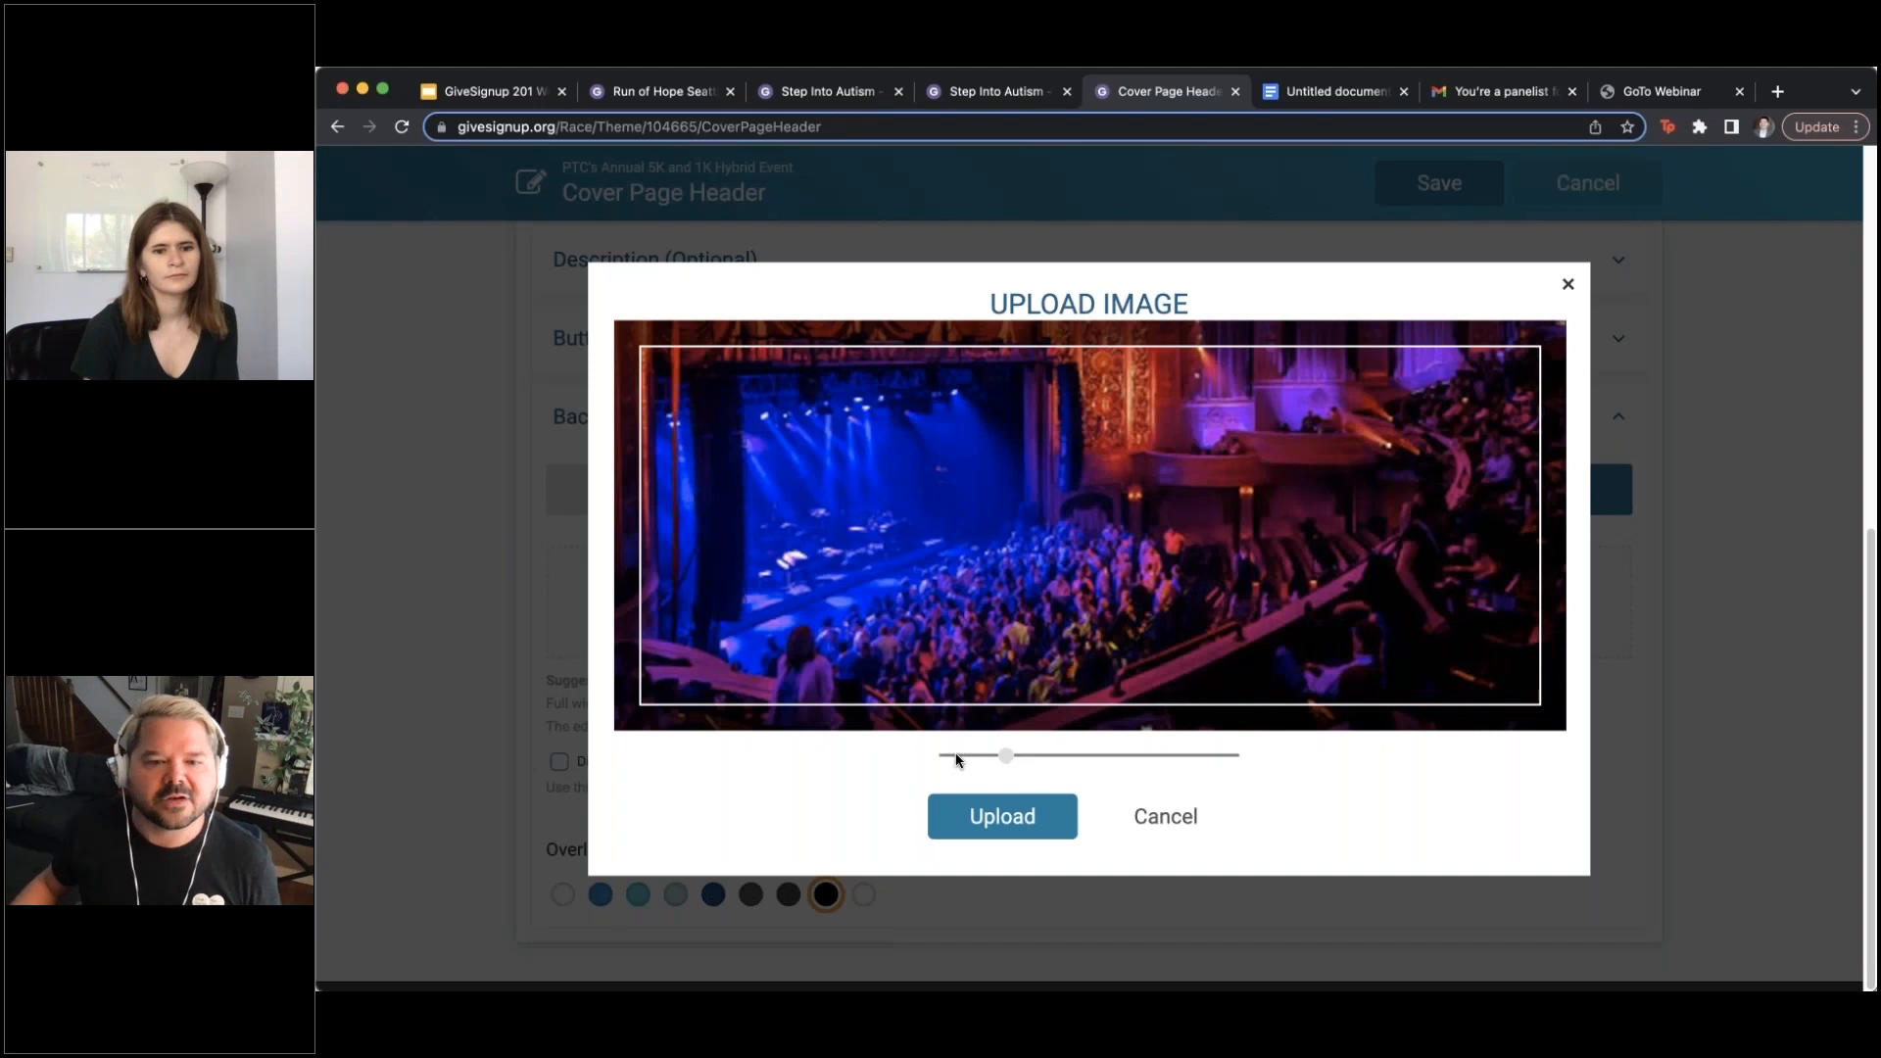
{"action": "left_click_drag", "start_coordinate": [957, 759], "coordinate": [934, 759]}
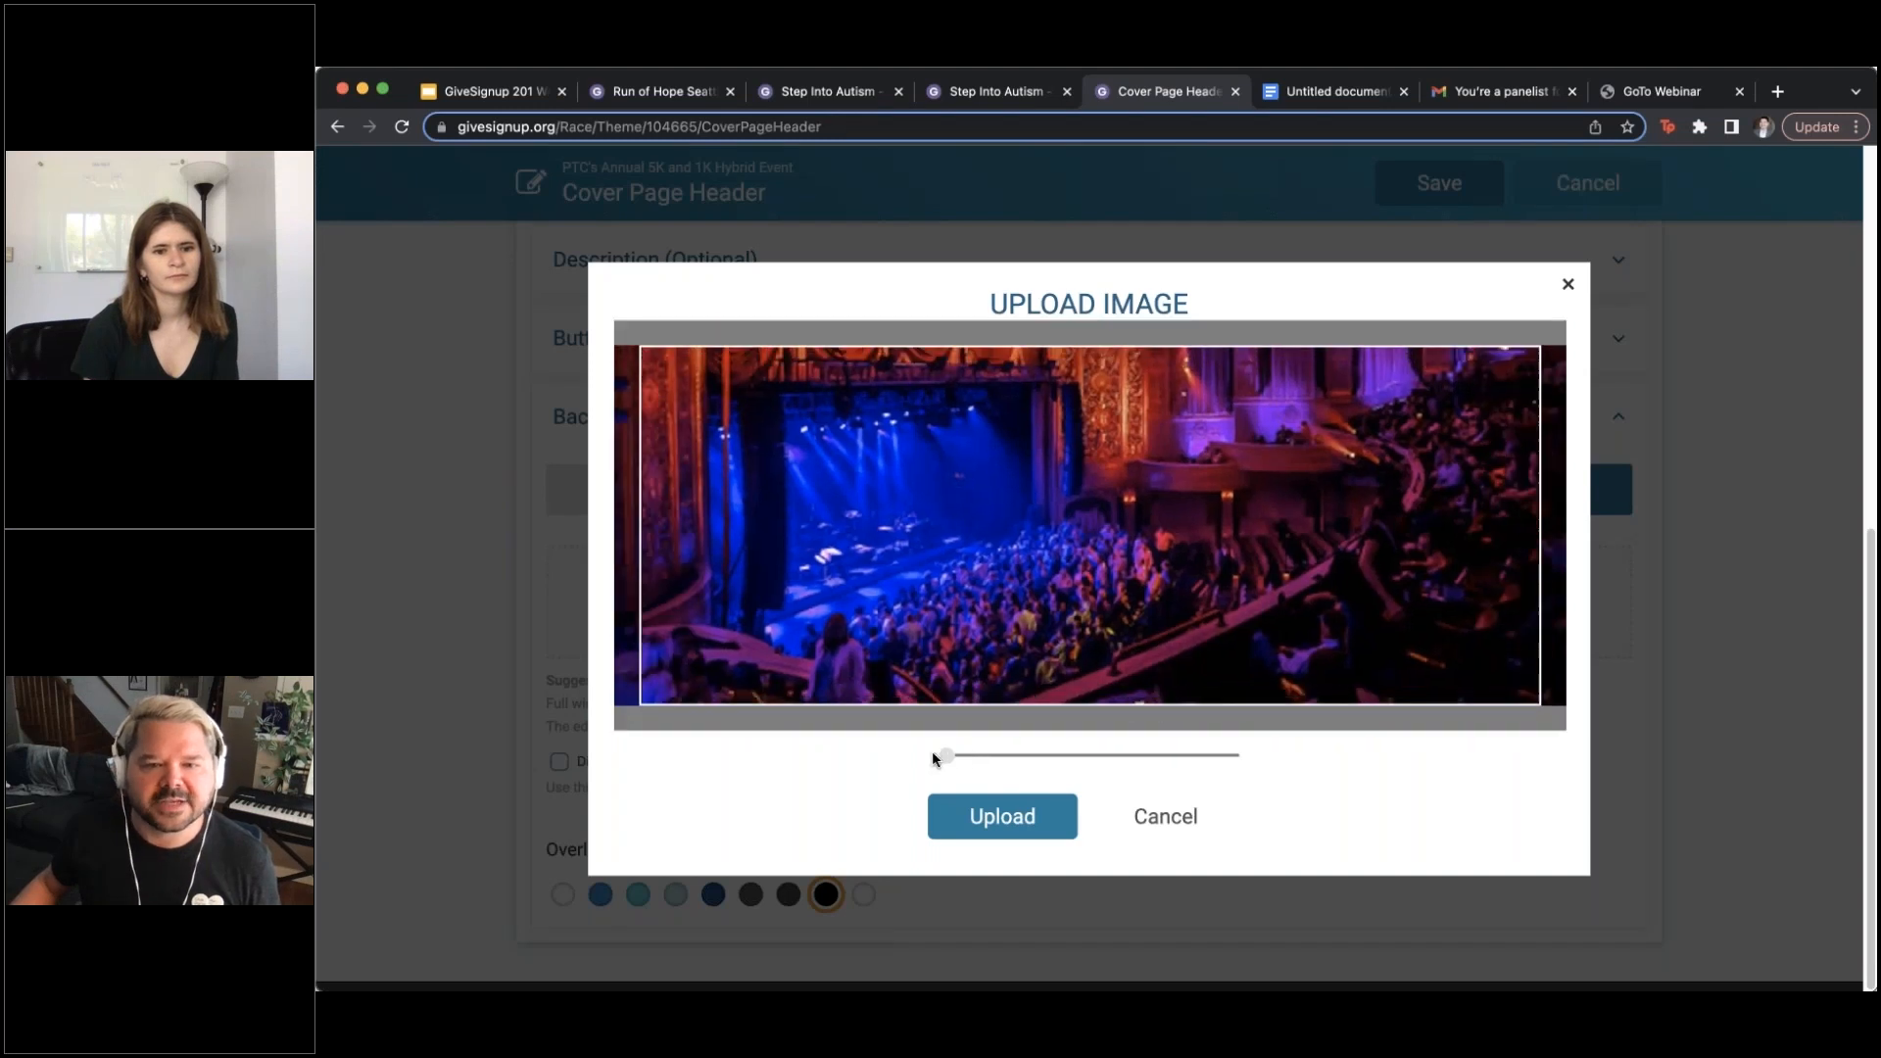
{"action": "left_click", "coordinate": [1027, 821]}
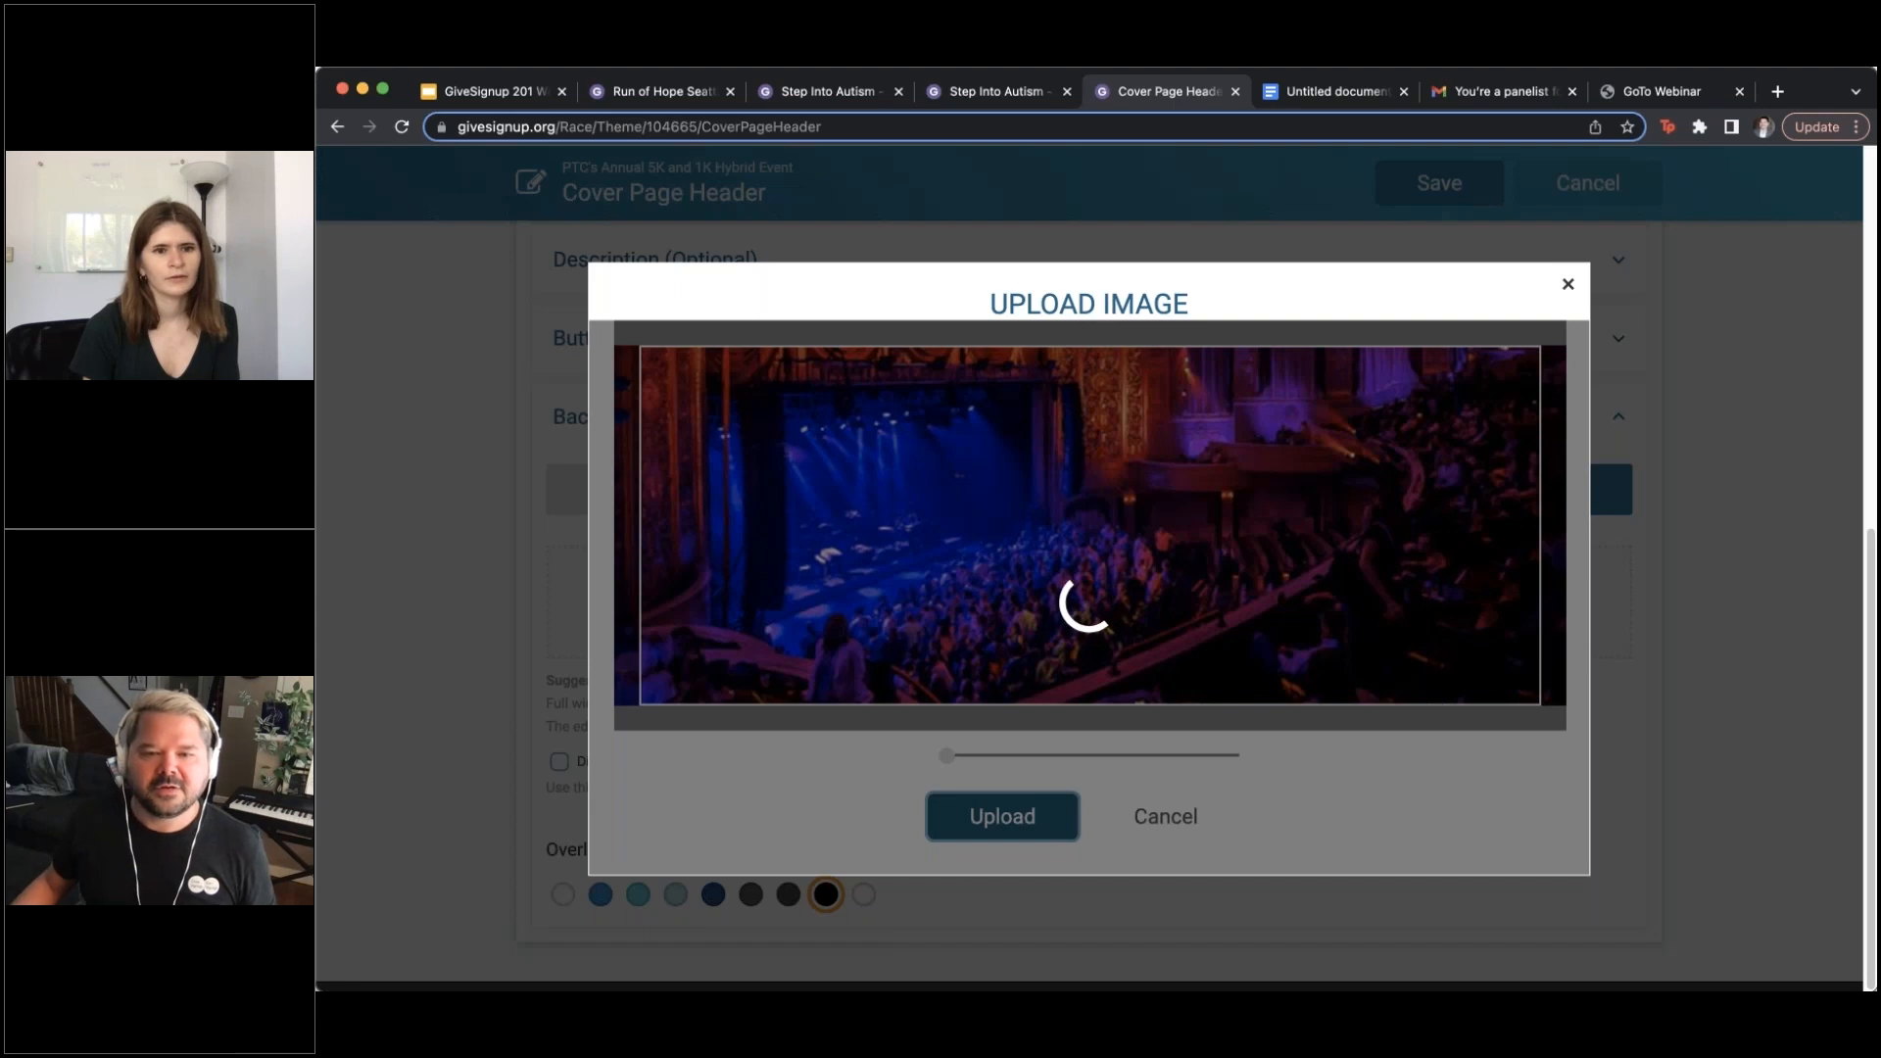
Review the banner's background image, cropping, overlay and font color options, then save the header banner
{"action": "scroll", "coordinate": [1394, 366], "scroll_direction": "down", "scroll_amount": 5}
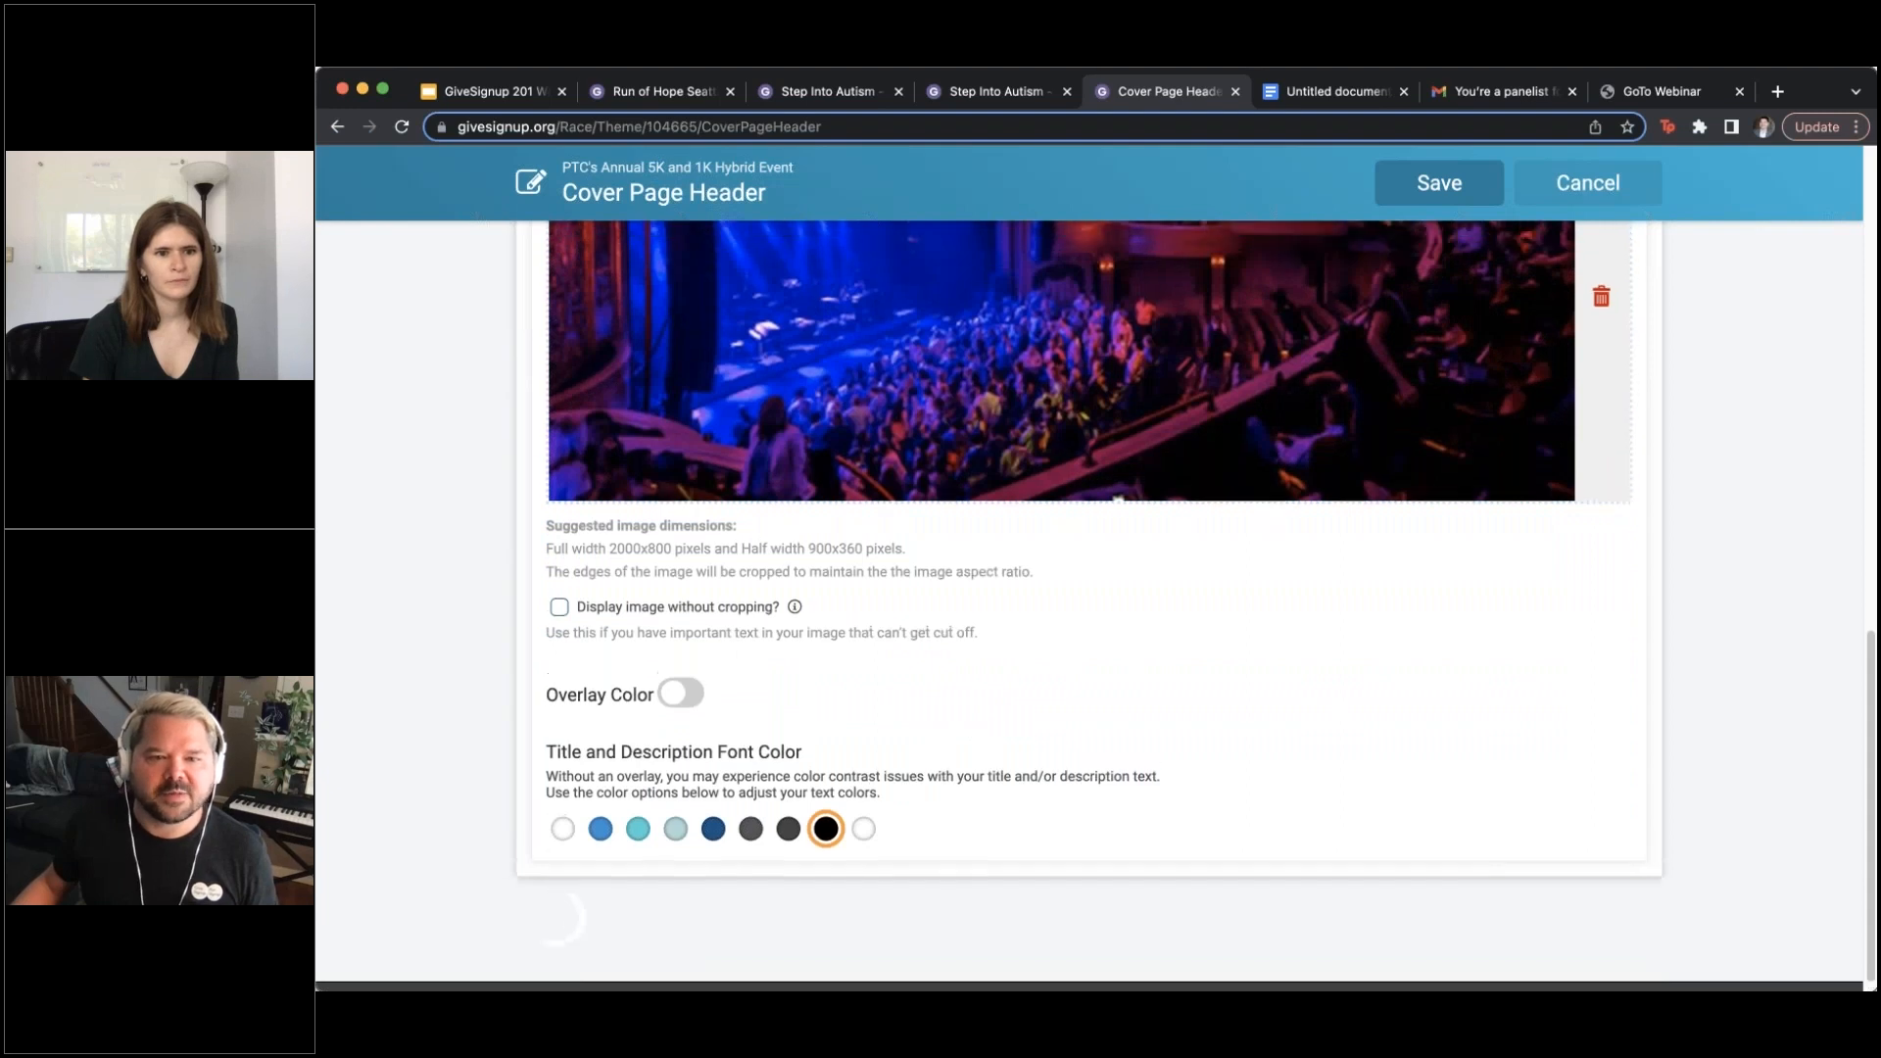
{"action": "scroll", "coordinate": [1180, 651], "scroll_direction": "up", "scroll_amount": 3}
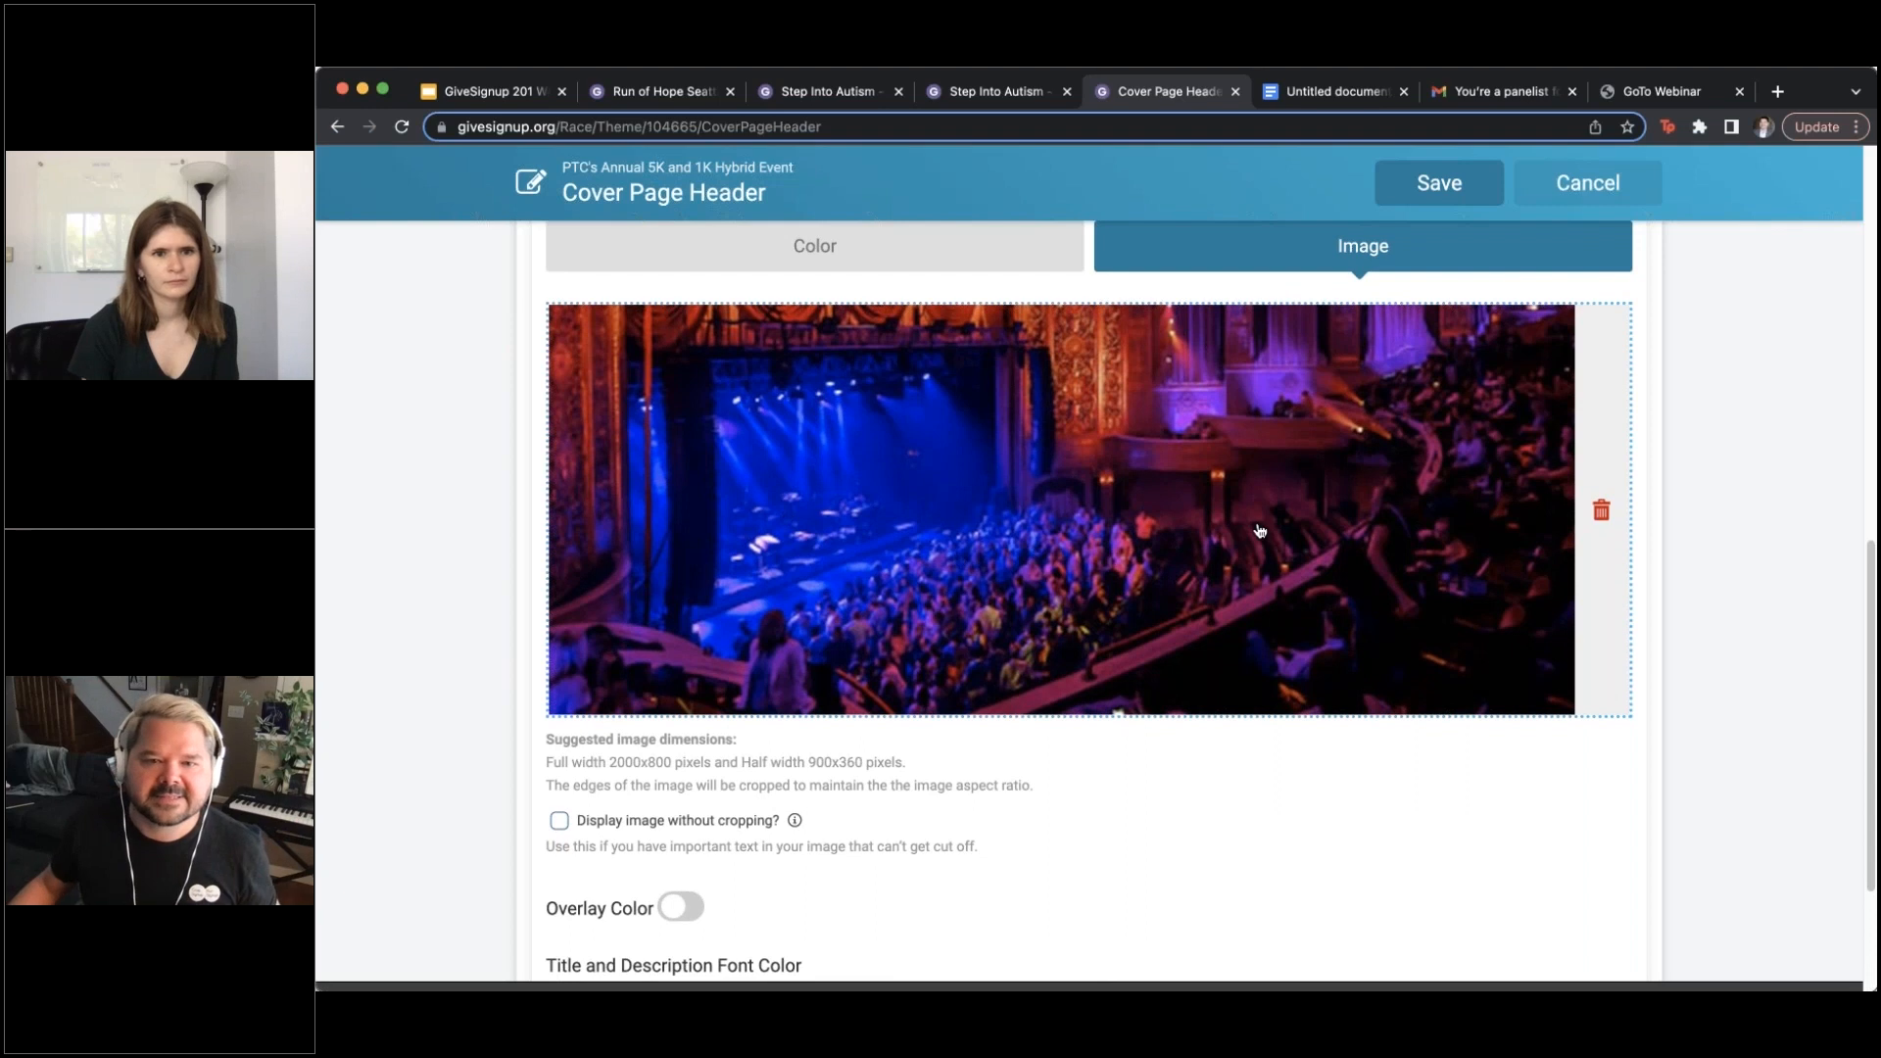
{"action": "scroll", "coordinate": [1244, 534], "scroll_direction": "up", "scroll_amount": 2}
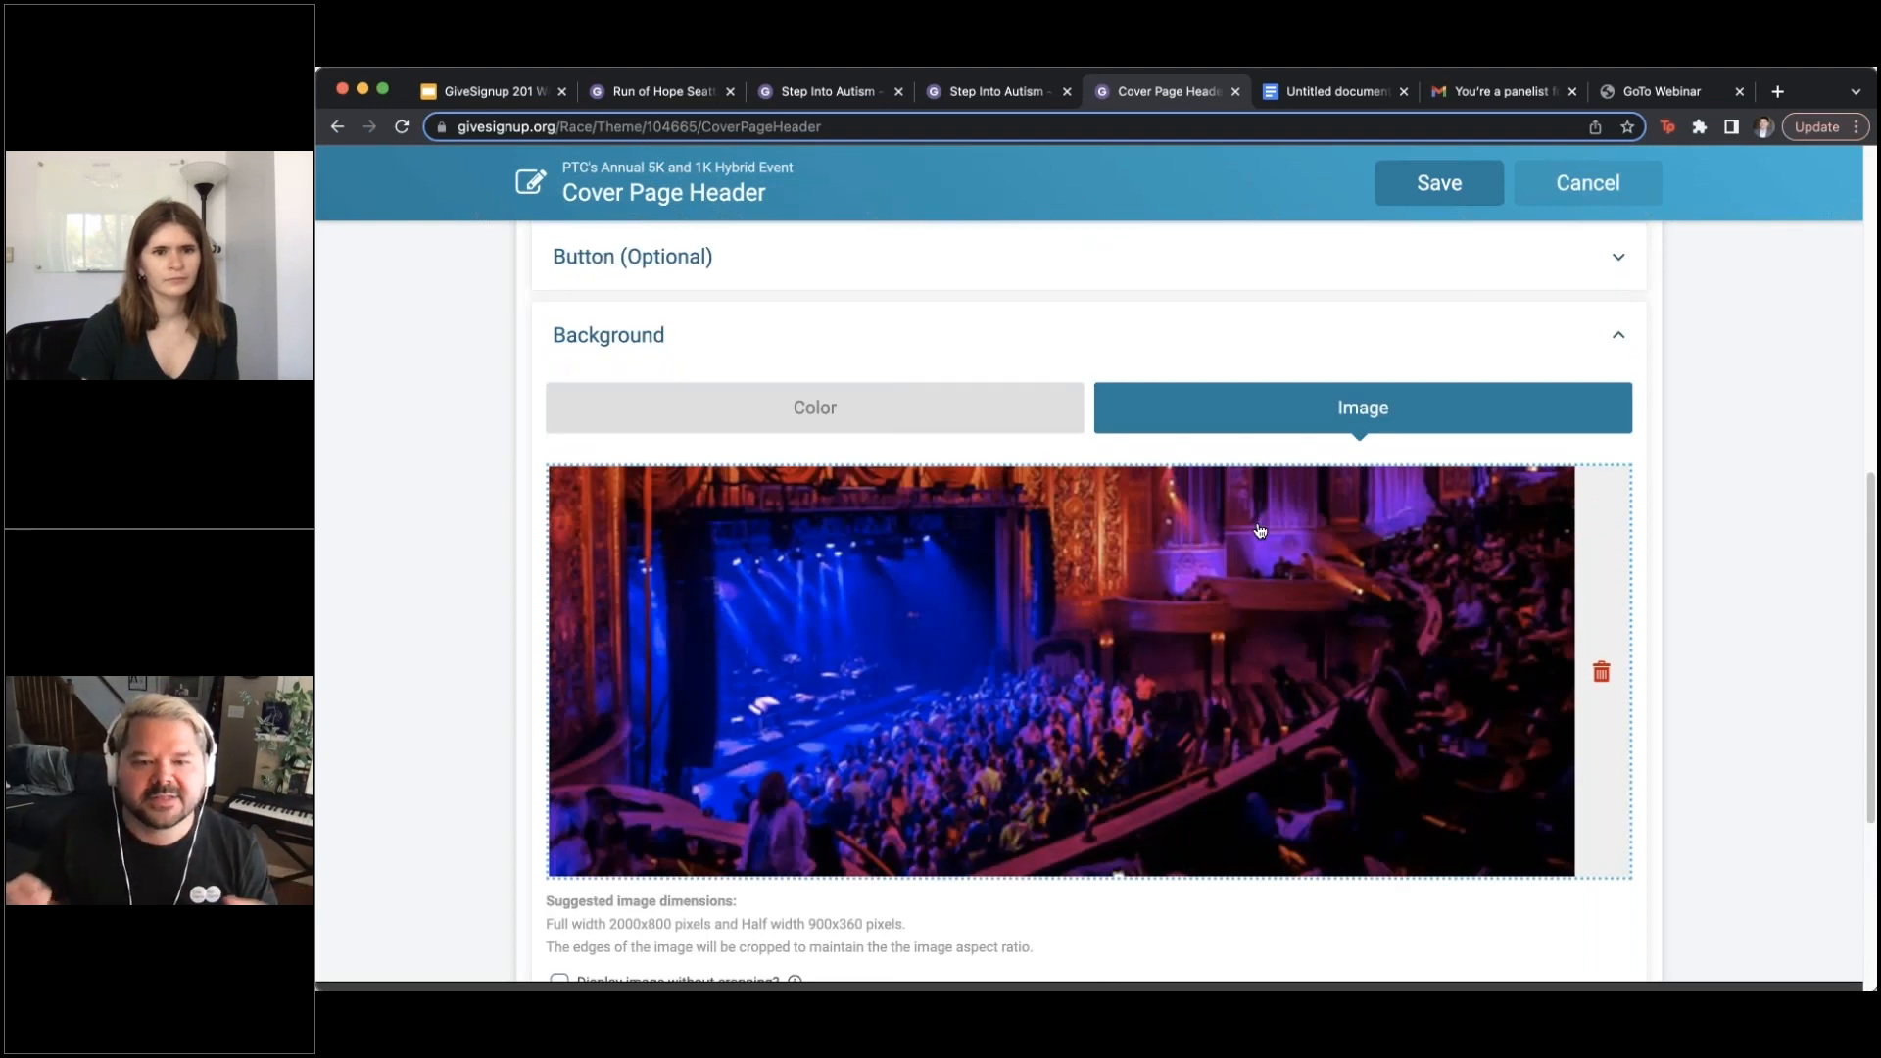
{"action": "scroll", "coordinate": [1260, 531], "scroll_direction": "down", "scroll_amount": 3}
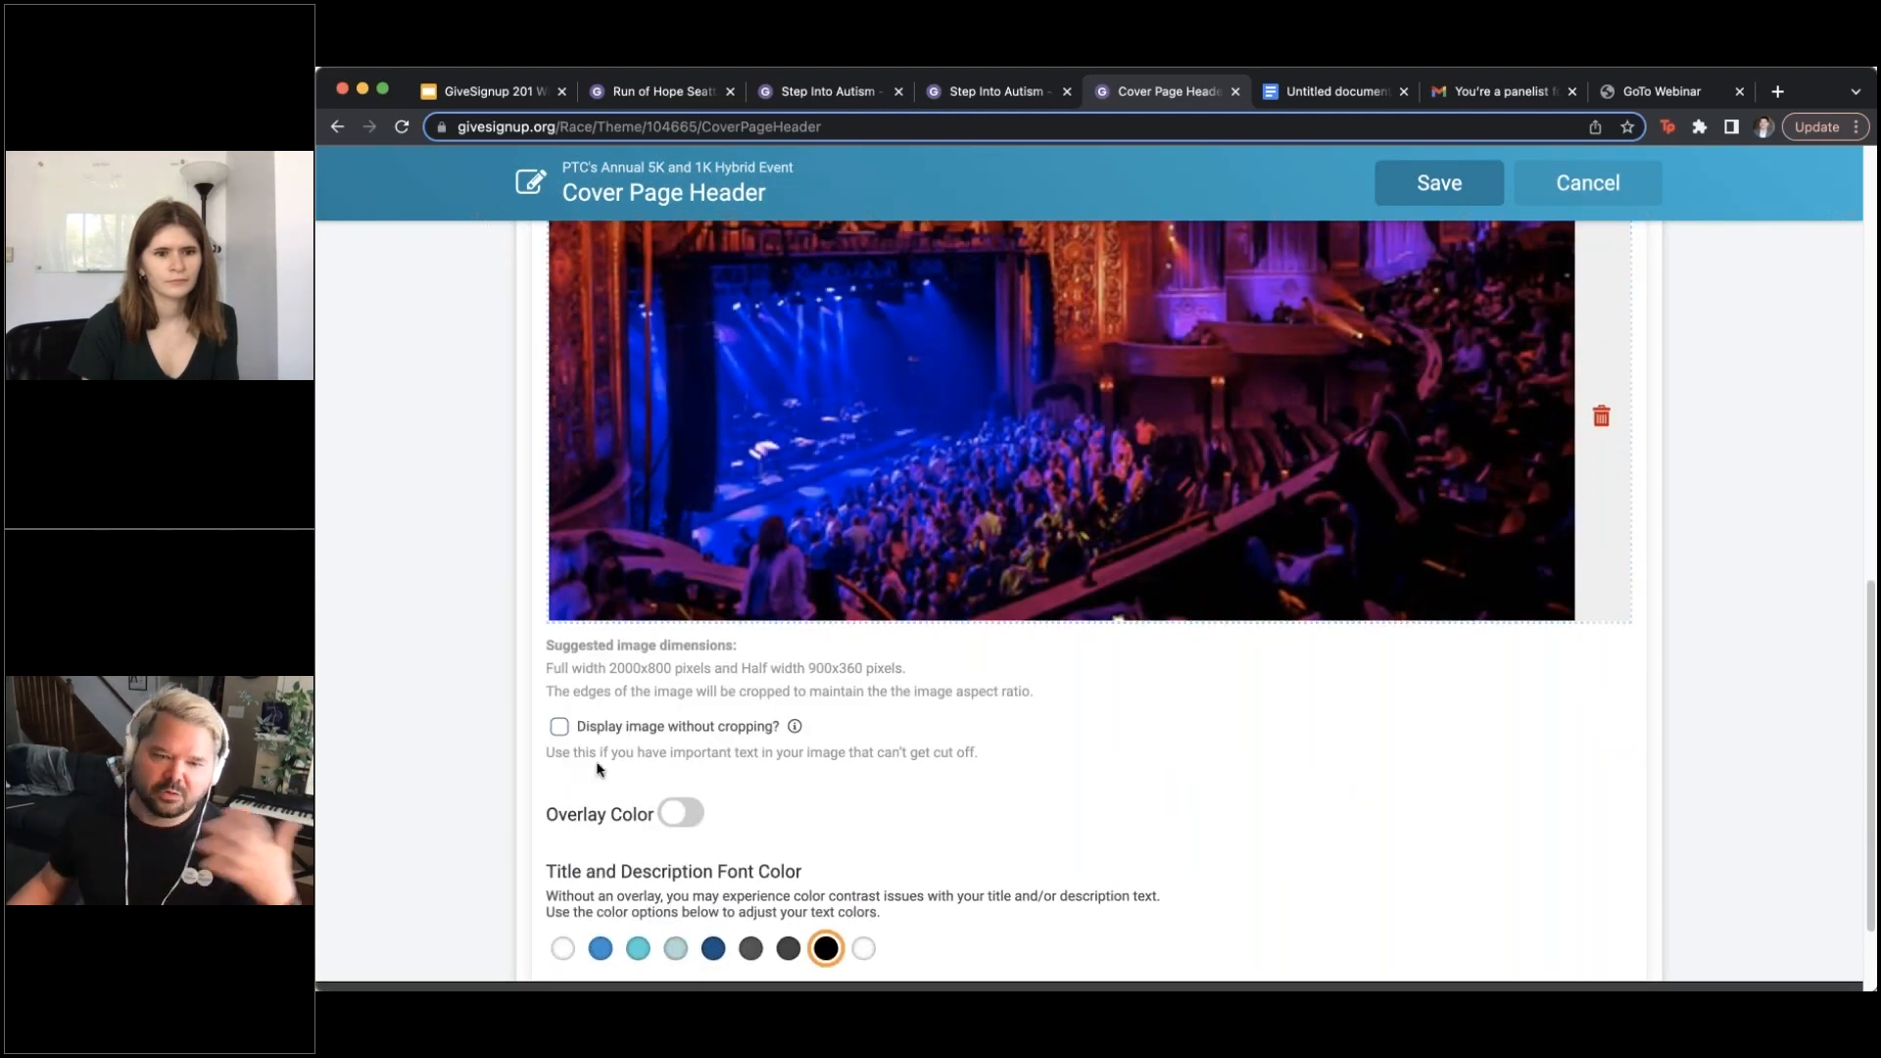
{"action": "scroll", "coordinate": [1045, 836], "scroll_direction": "up", "scroll_amount": 5}
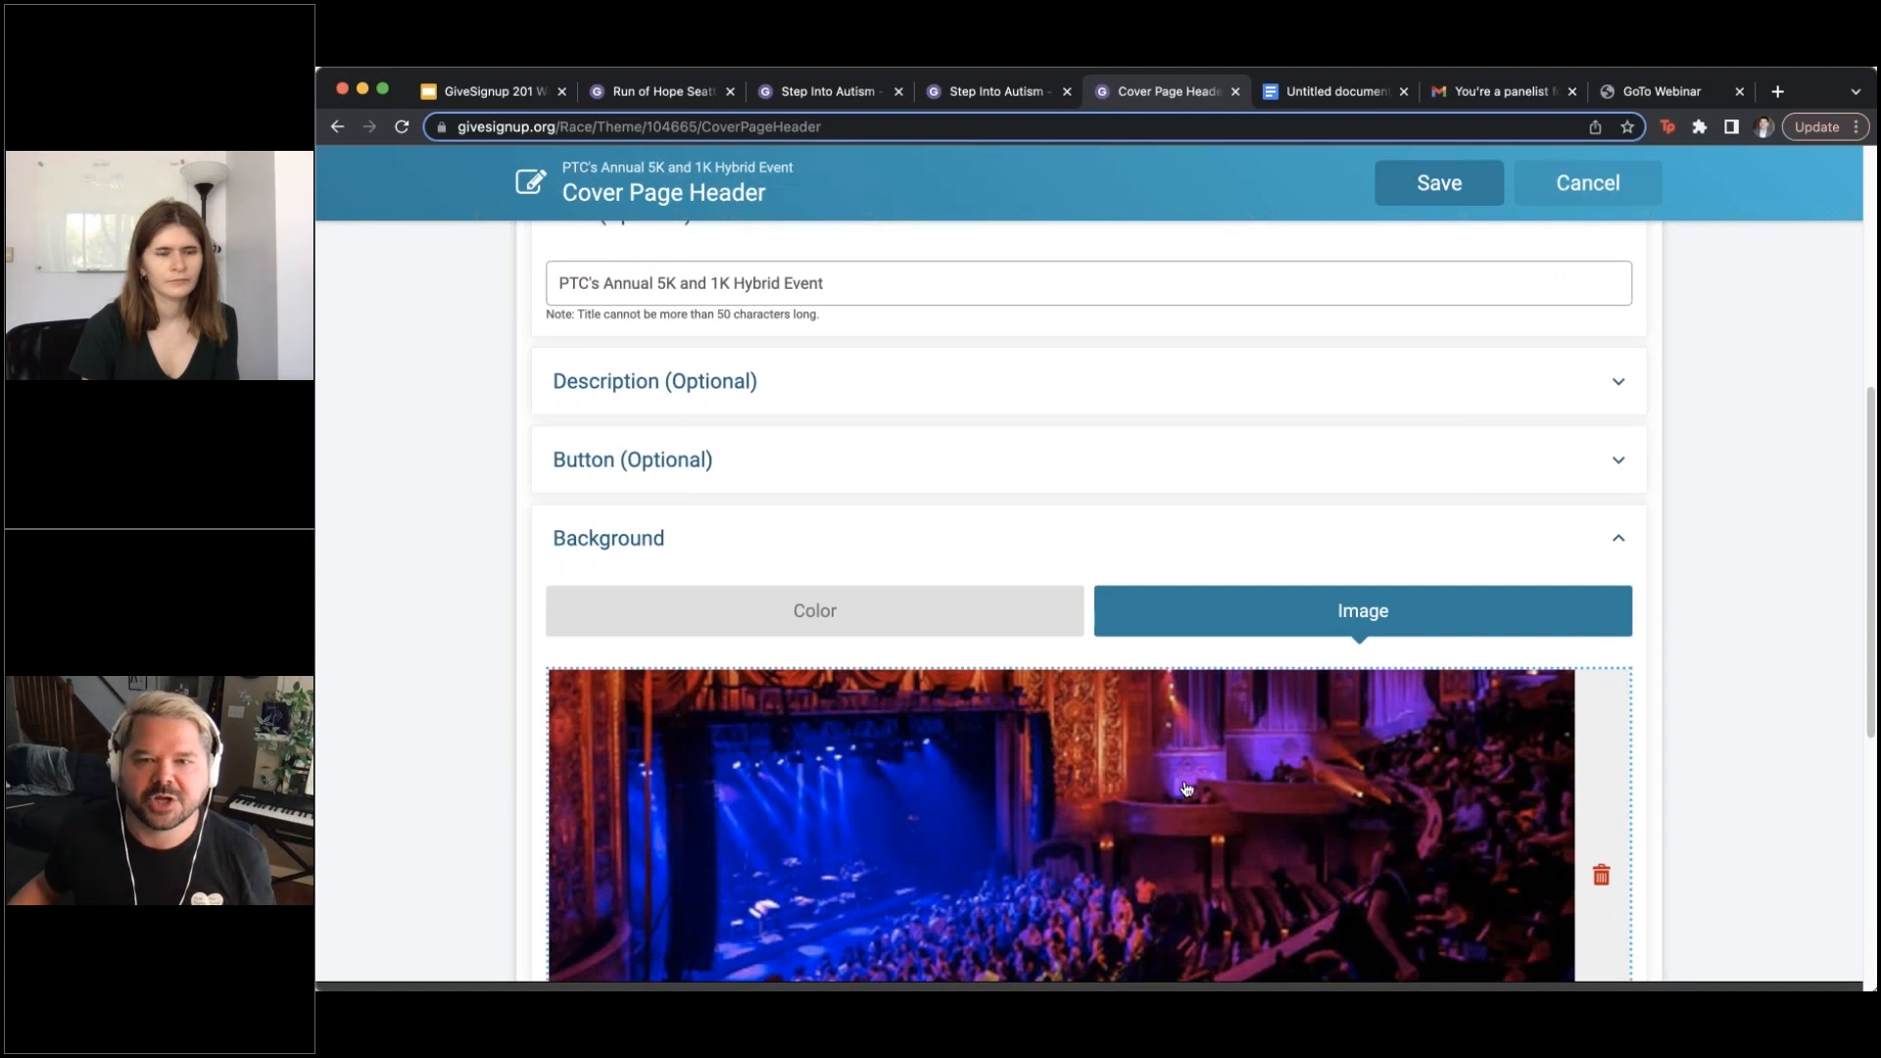
{"action": "left_click", "coordinate": [1448, 186]}
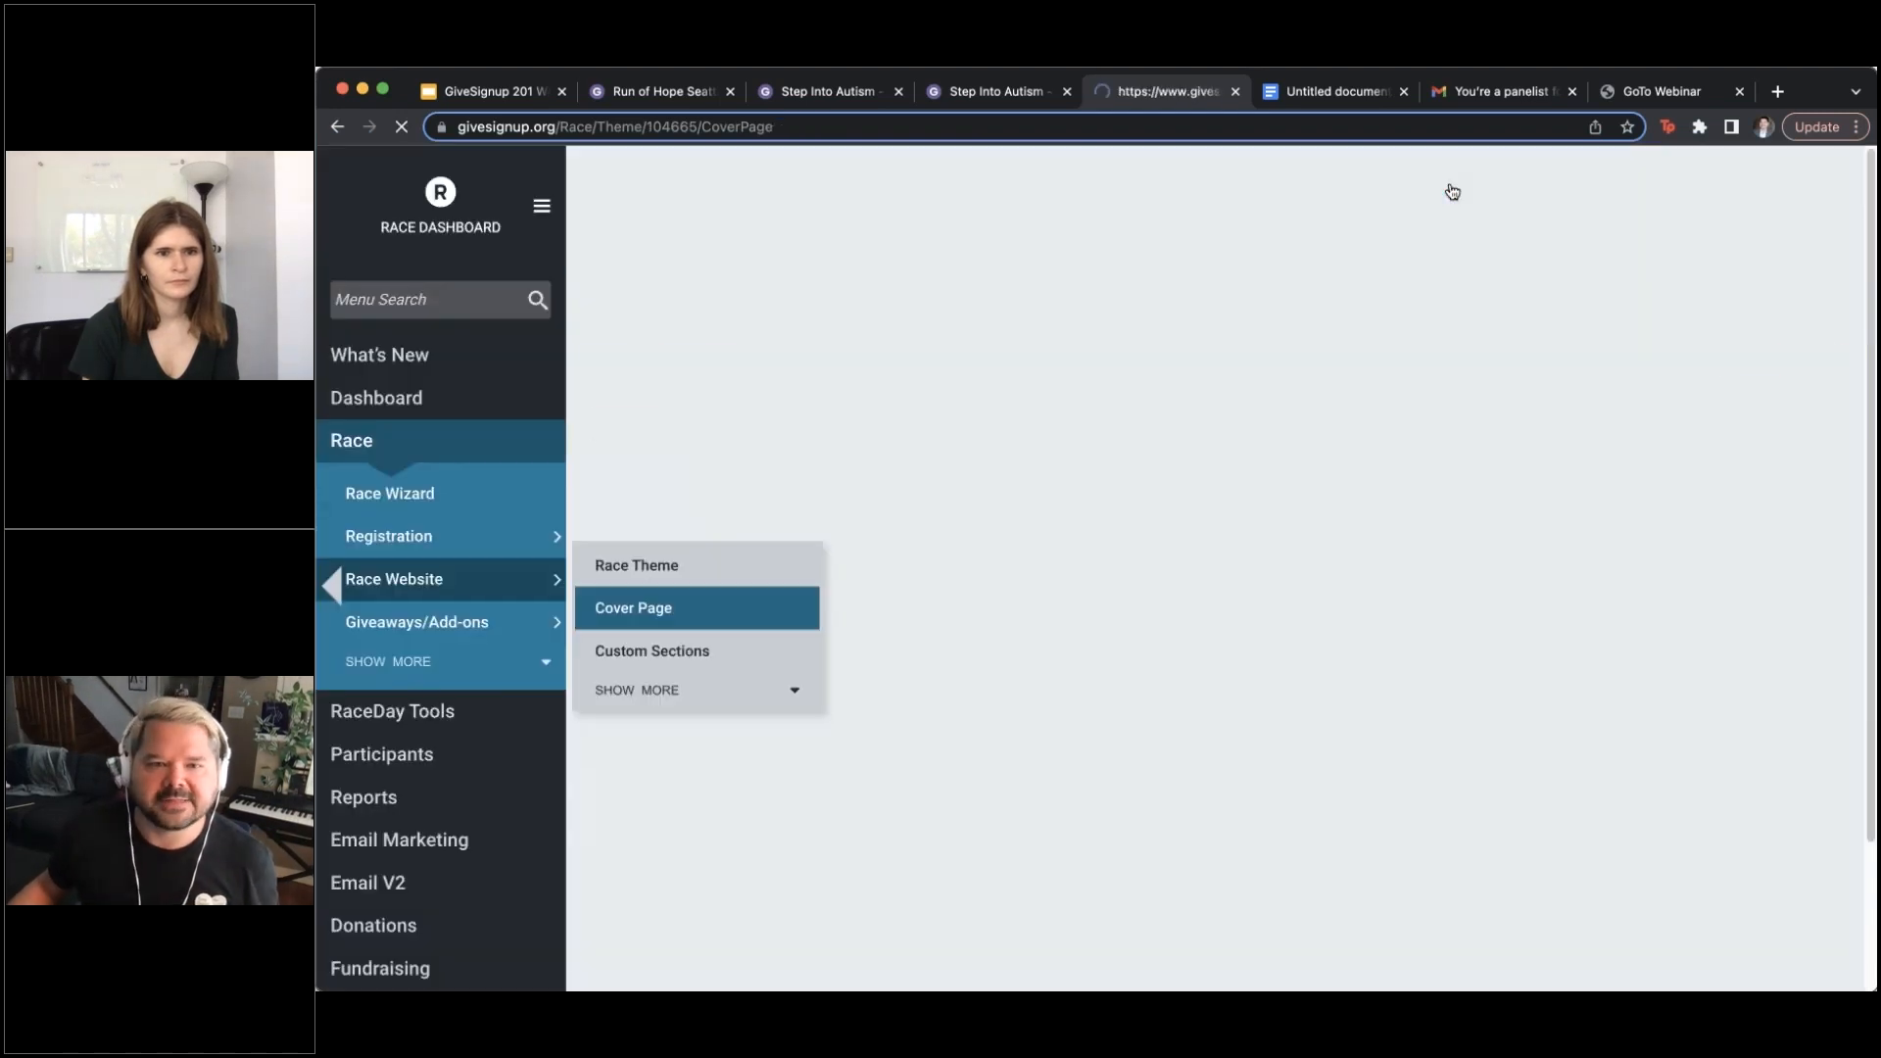
Add a full-width section to the cover page's content and name it "Tiles"
{"action": "scroll", "coordinate": [1235, 468], "scroll_direction": "down", "scroll_amount": 3}
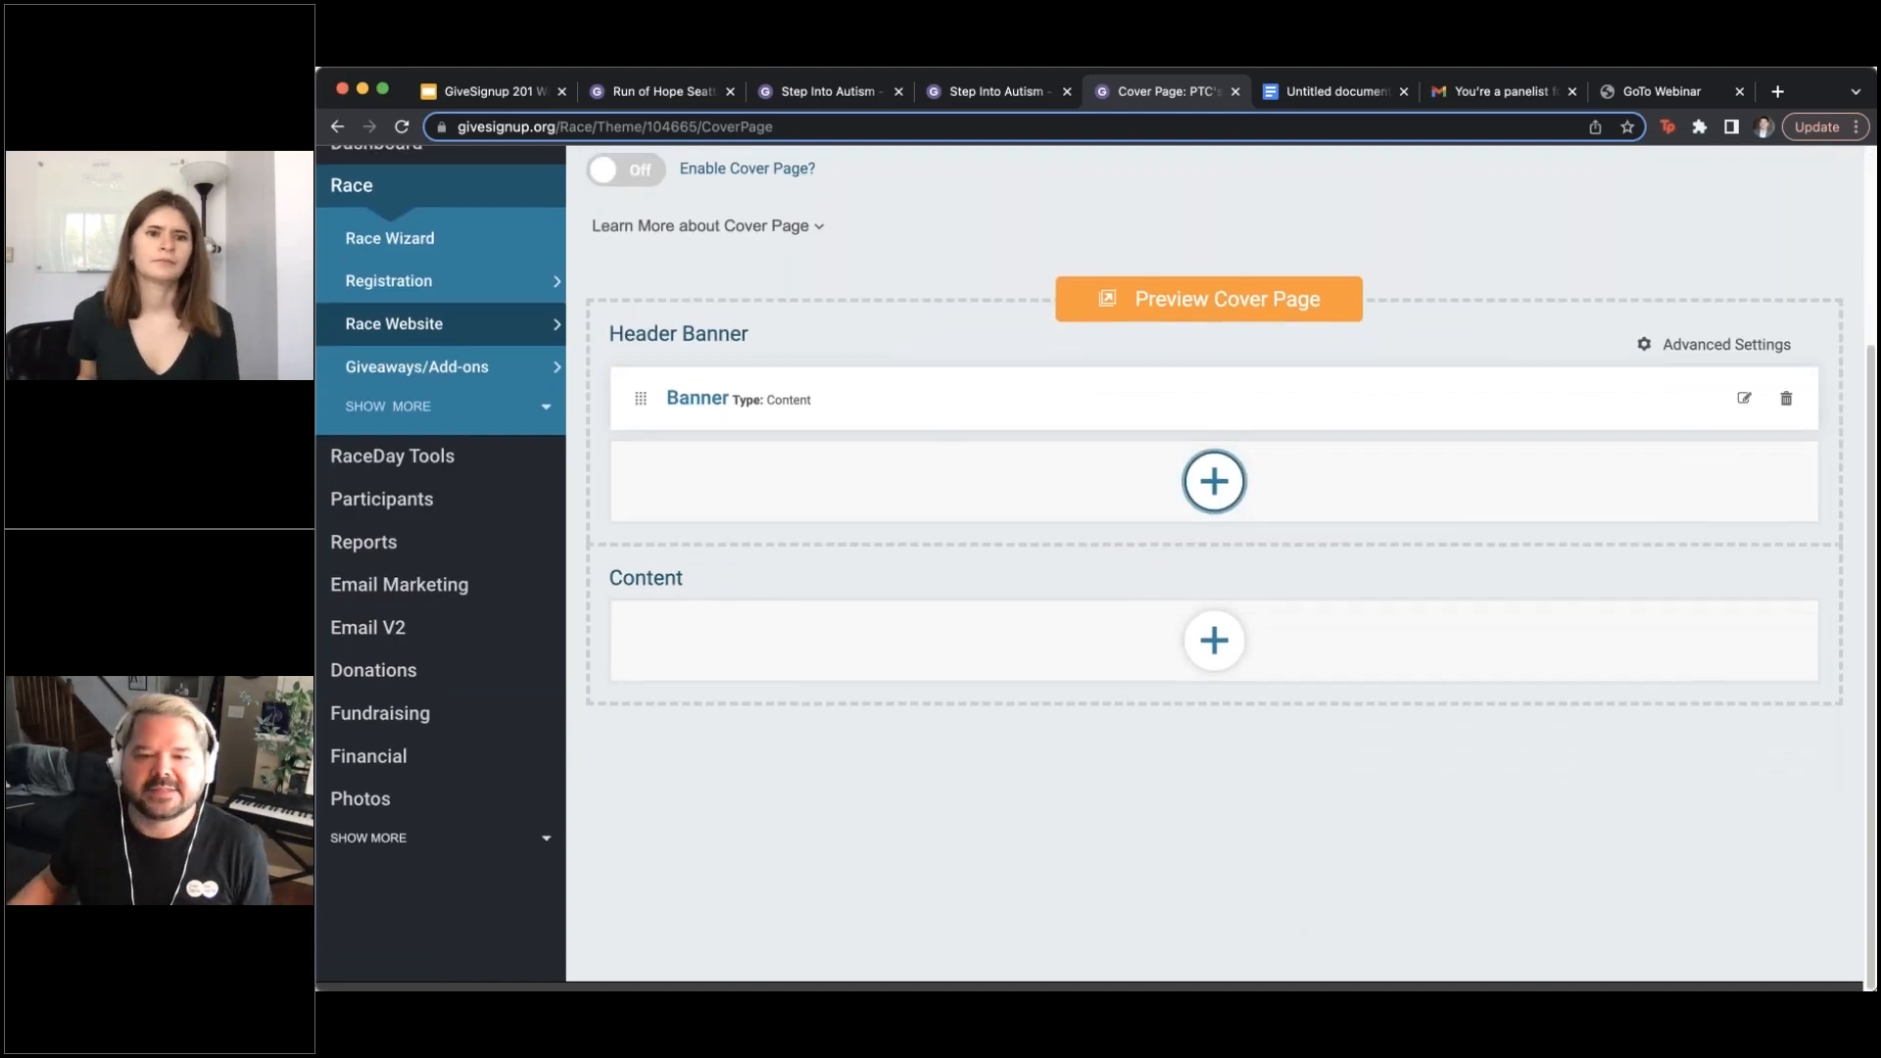
{"action": "left_click", "coordinate": [1226, 637]}
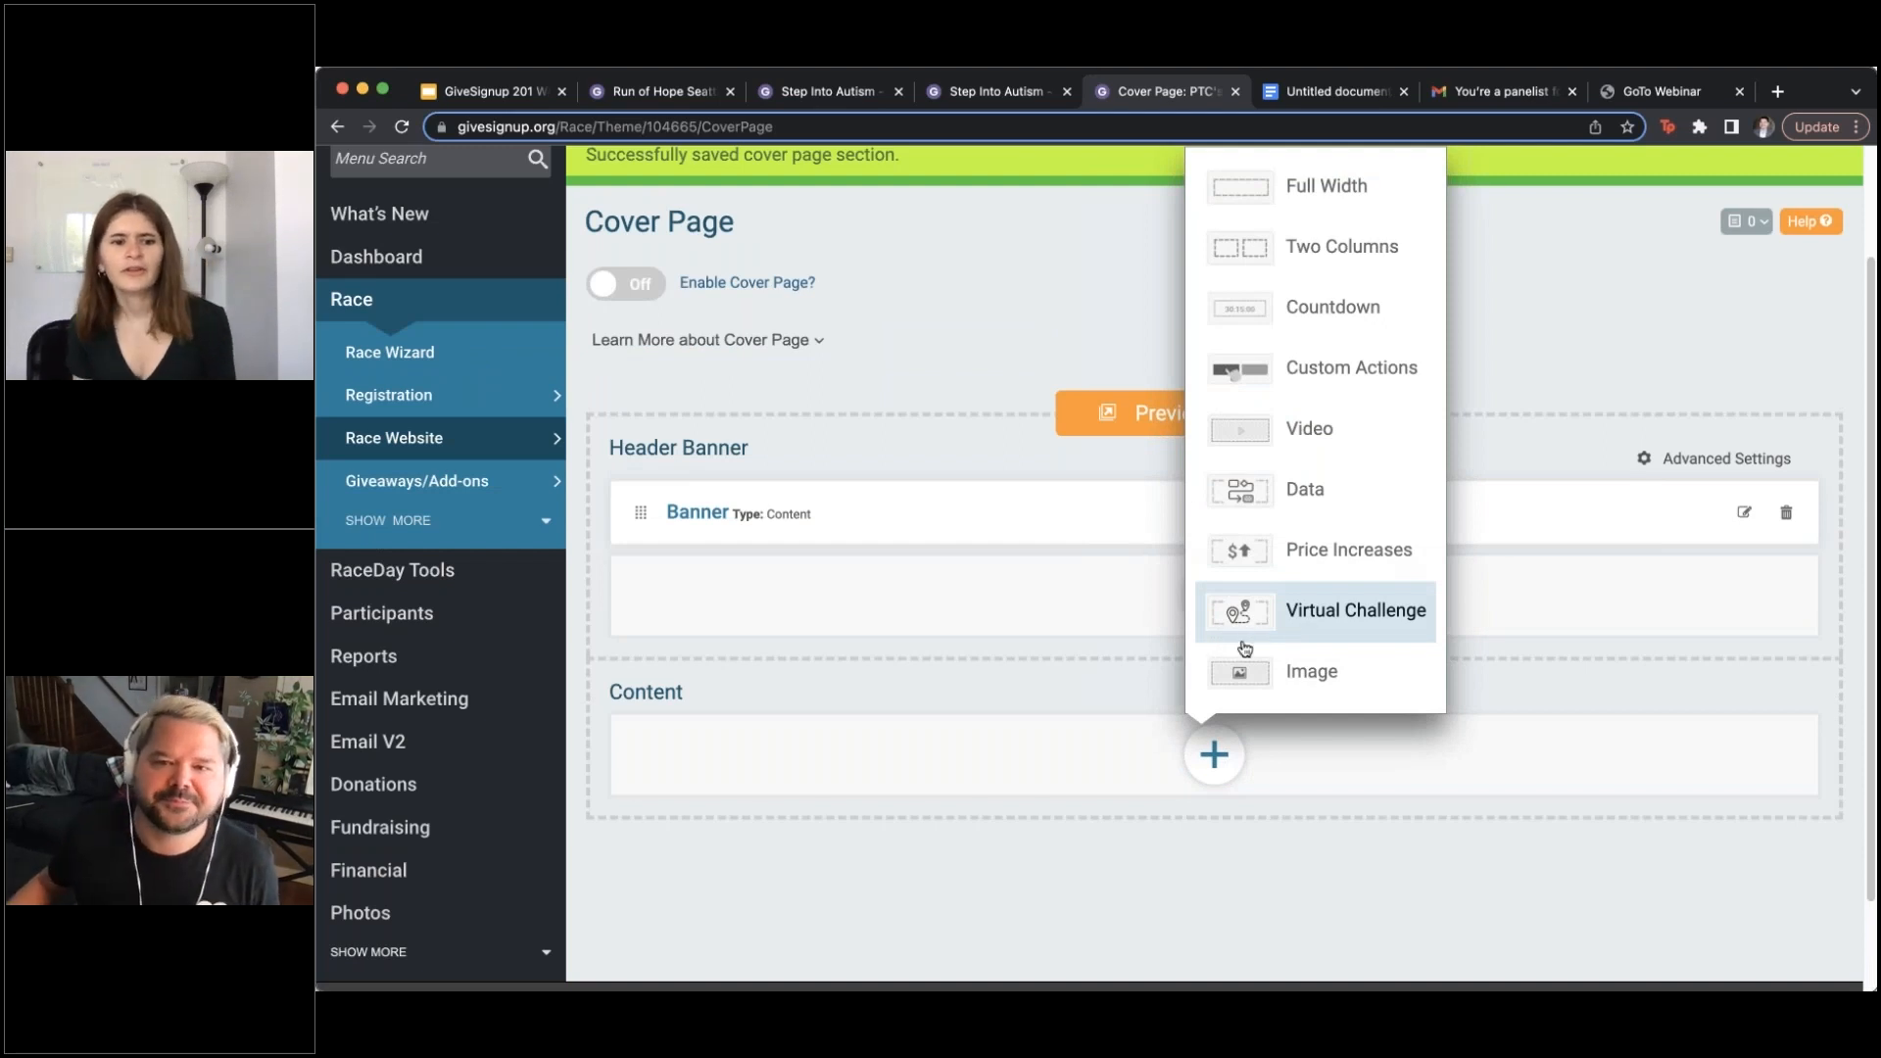
{"action": "left_click", "coordinate": [1367, 202]}
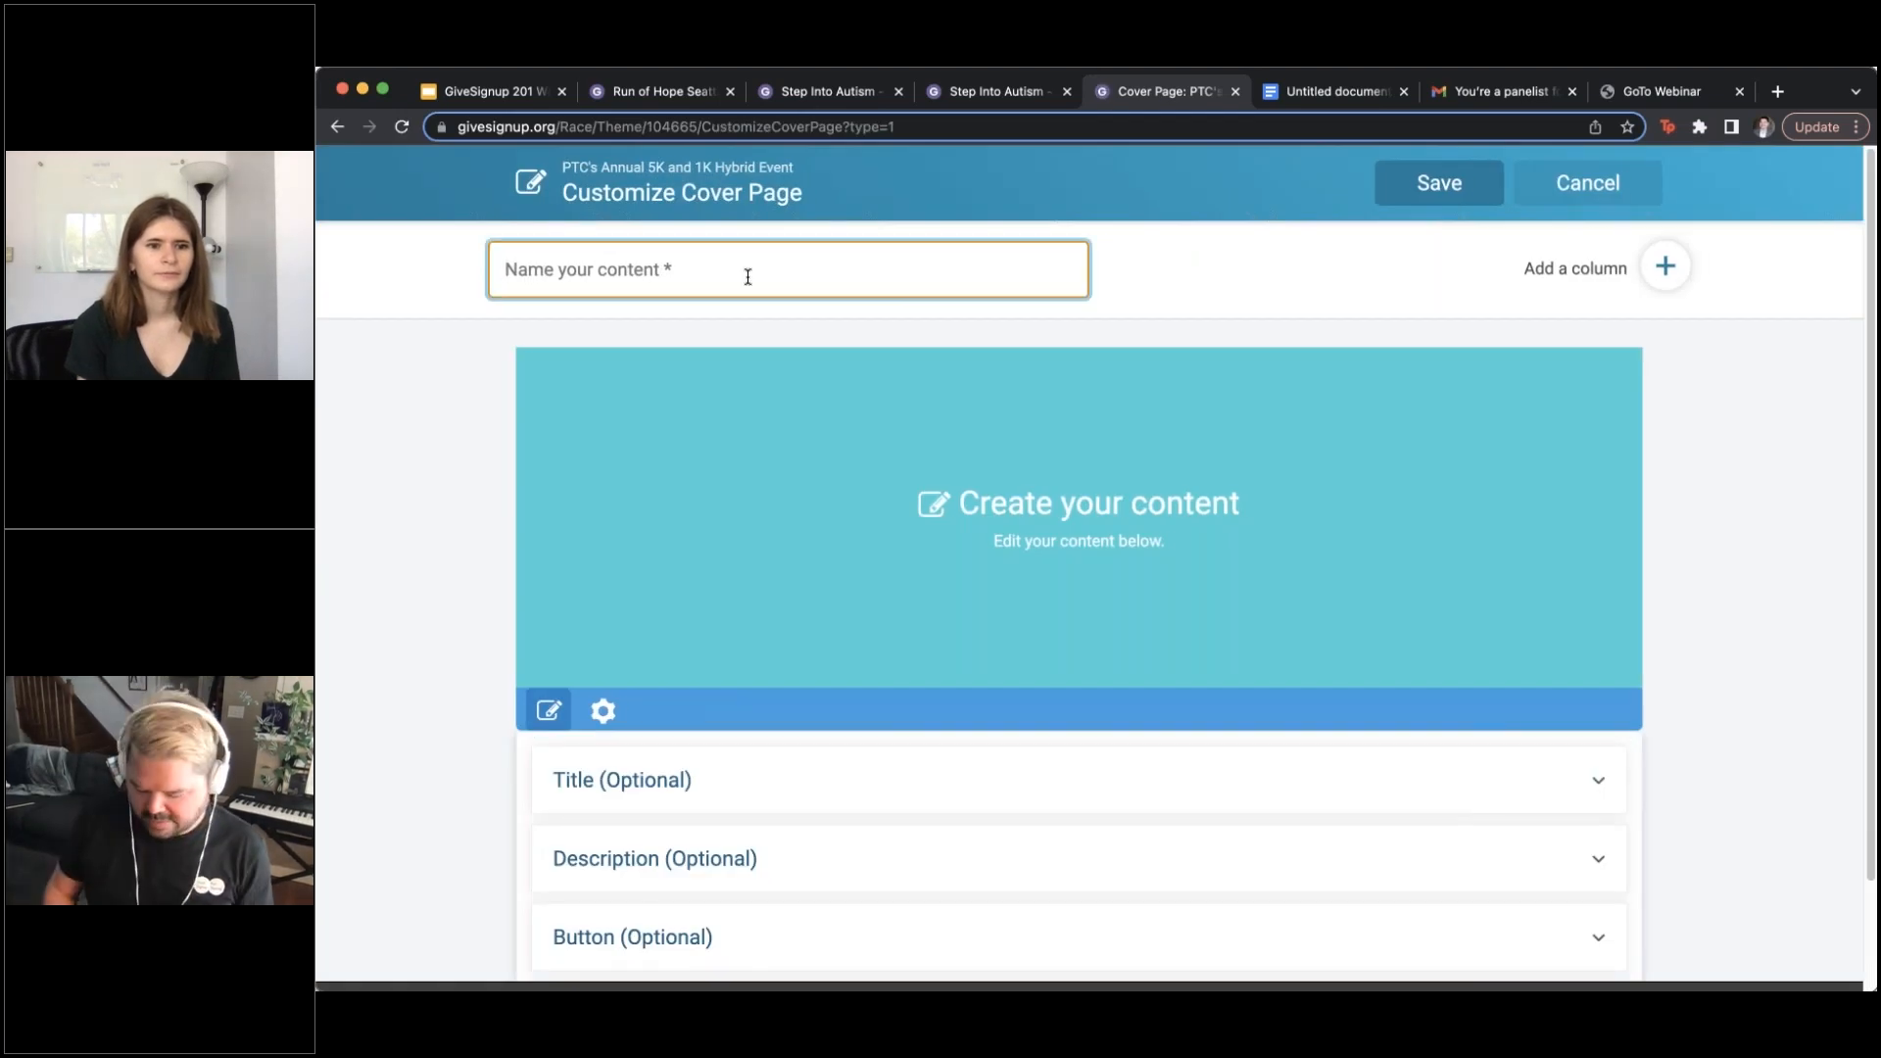
{"action": "type", "text": "Tiles"}
Change the Tiles section's content type to Data and set its data type to Event Tiles
{"action": "scroll", "coordinate": [754, 303], "scroll_direction": "down", "scroll_amount": 3}
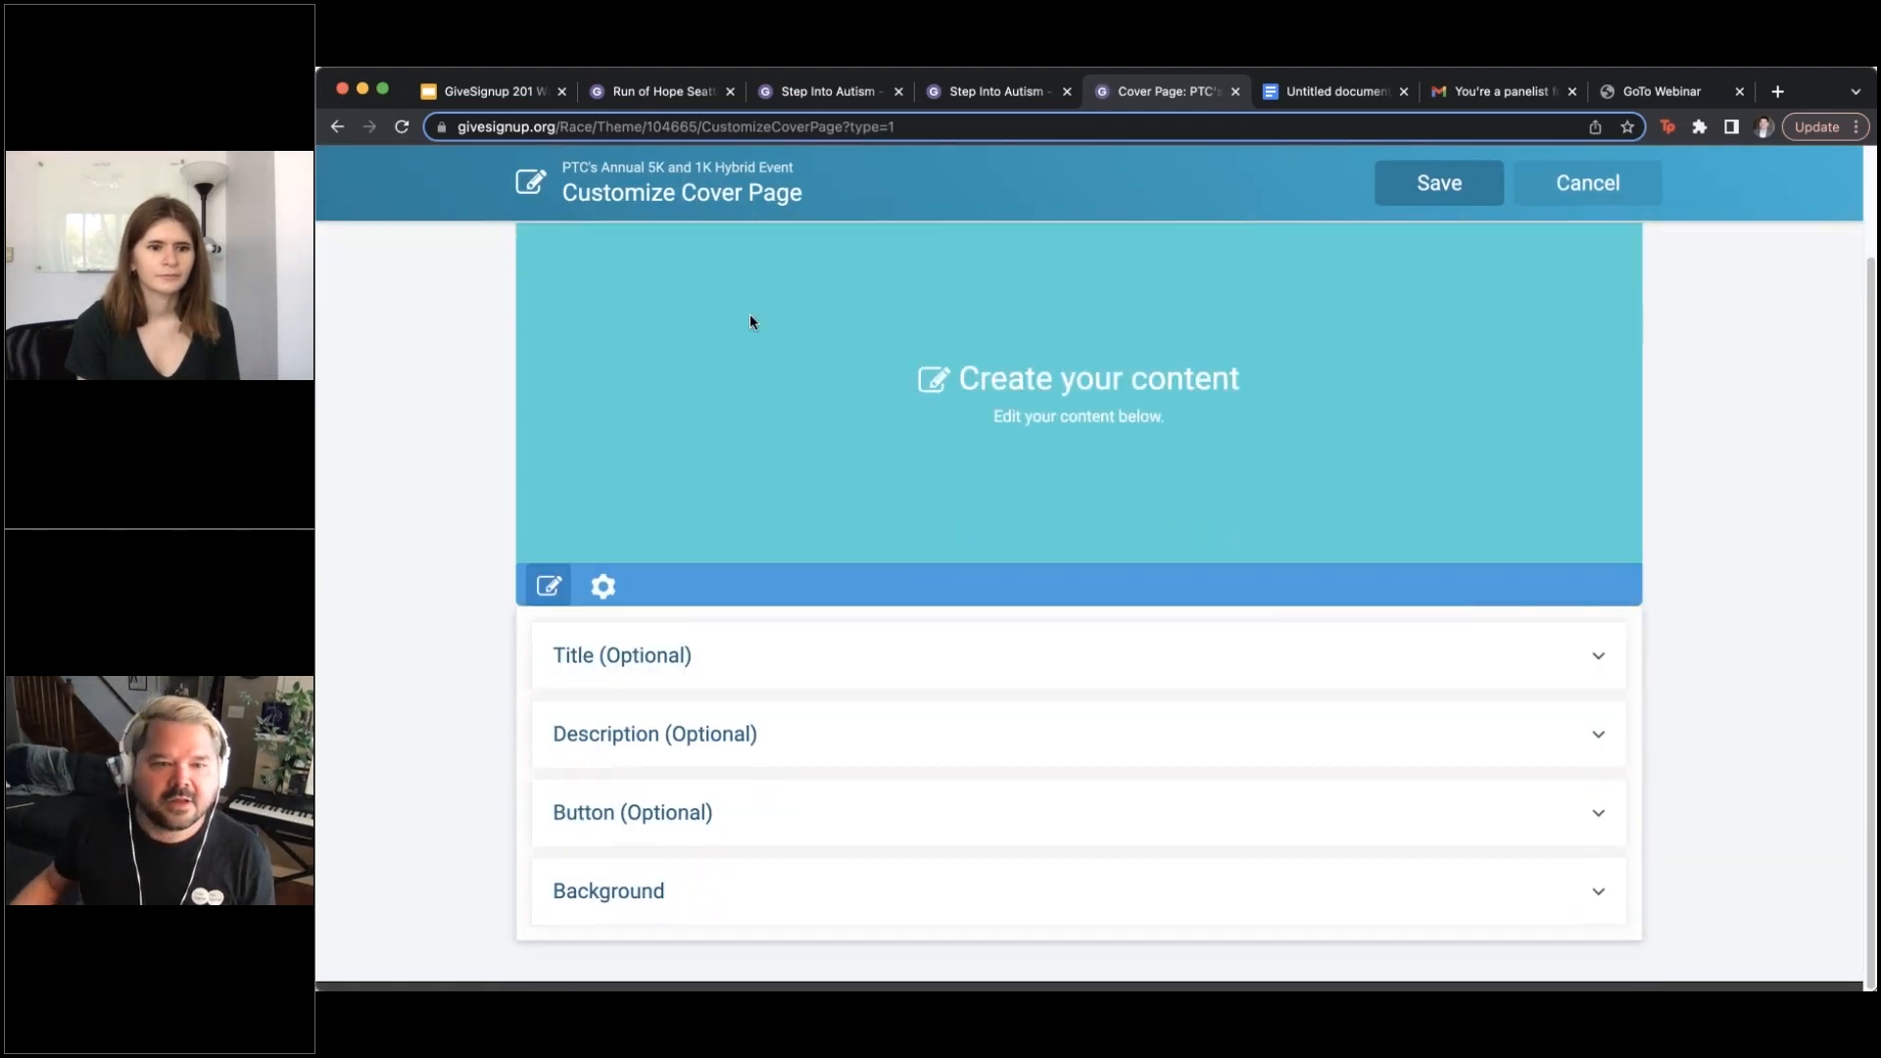
{"action": "left_click", "coordinate": [604, 588]}
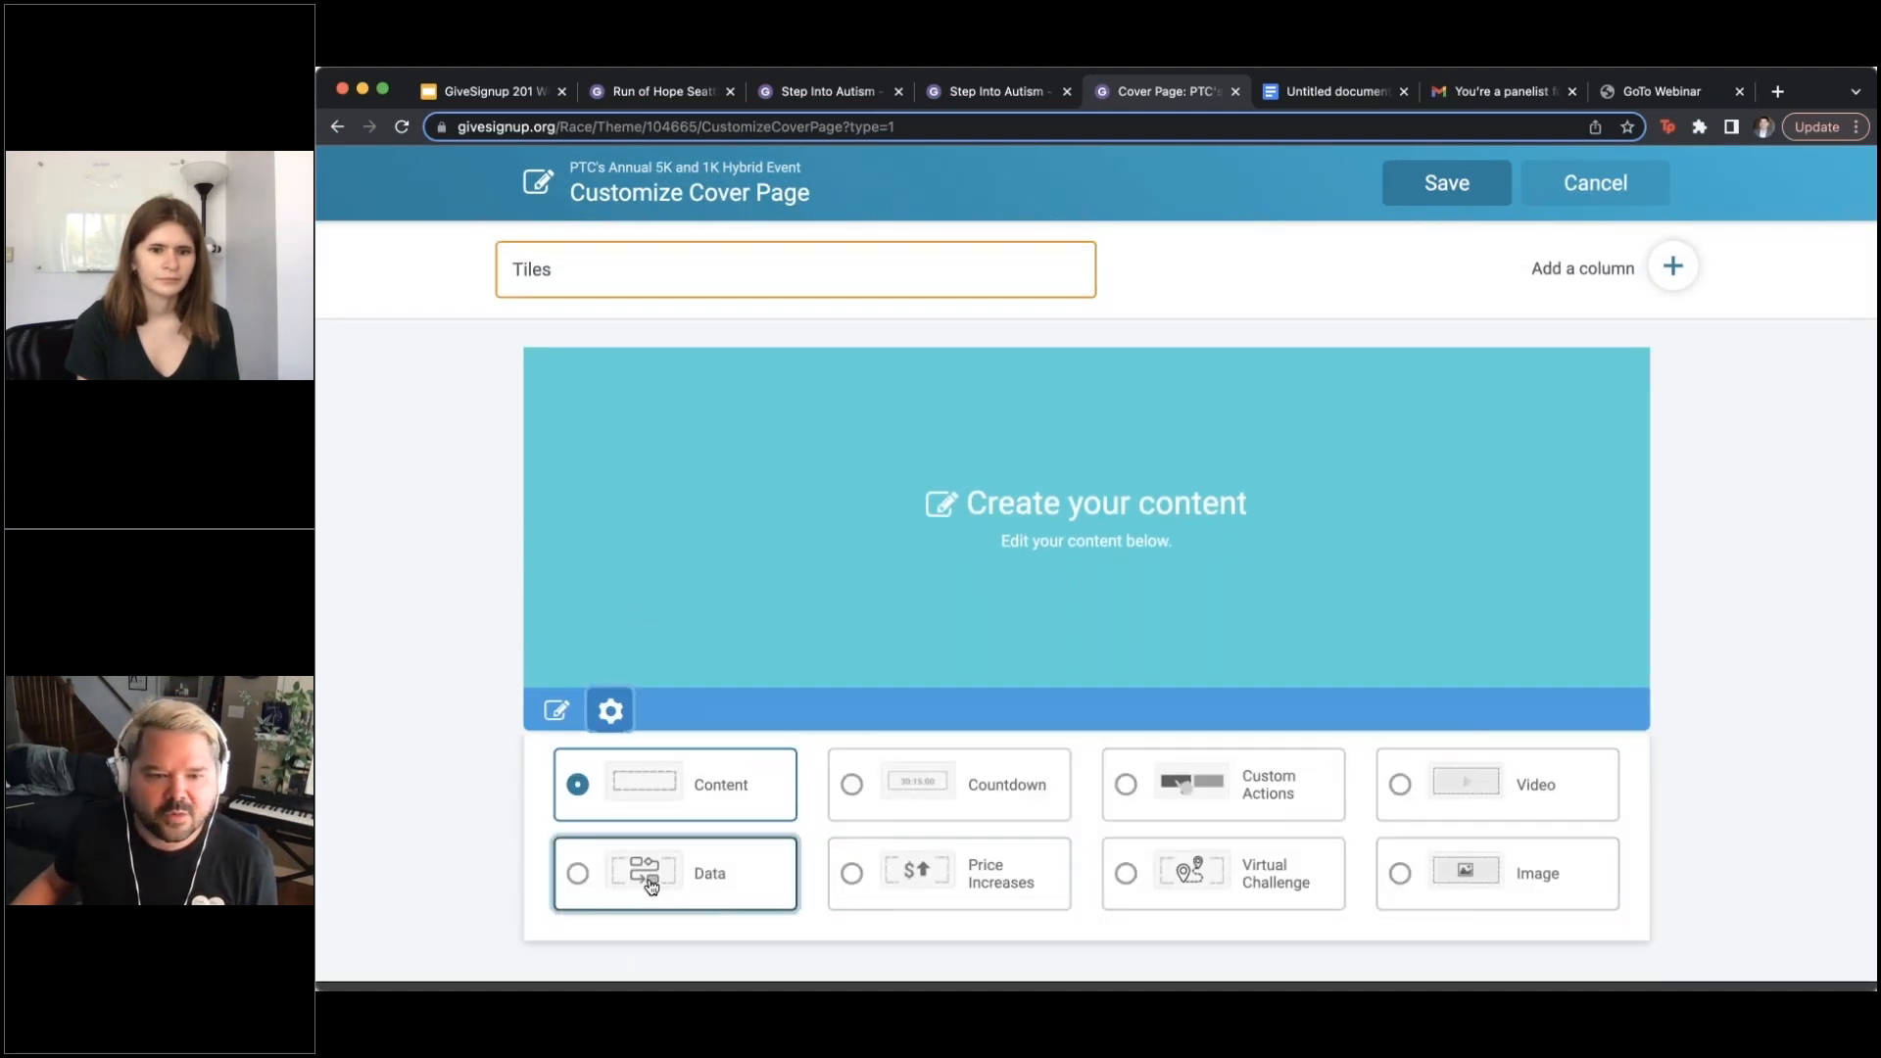
{"action": "left_click", "coordinate": [681, 862]}
{"action": "scroll", "coordinate": [764, 779], "scroll_direction": "down", "scroll_amount": 2}
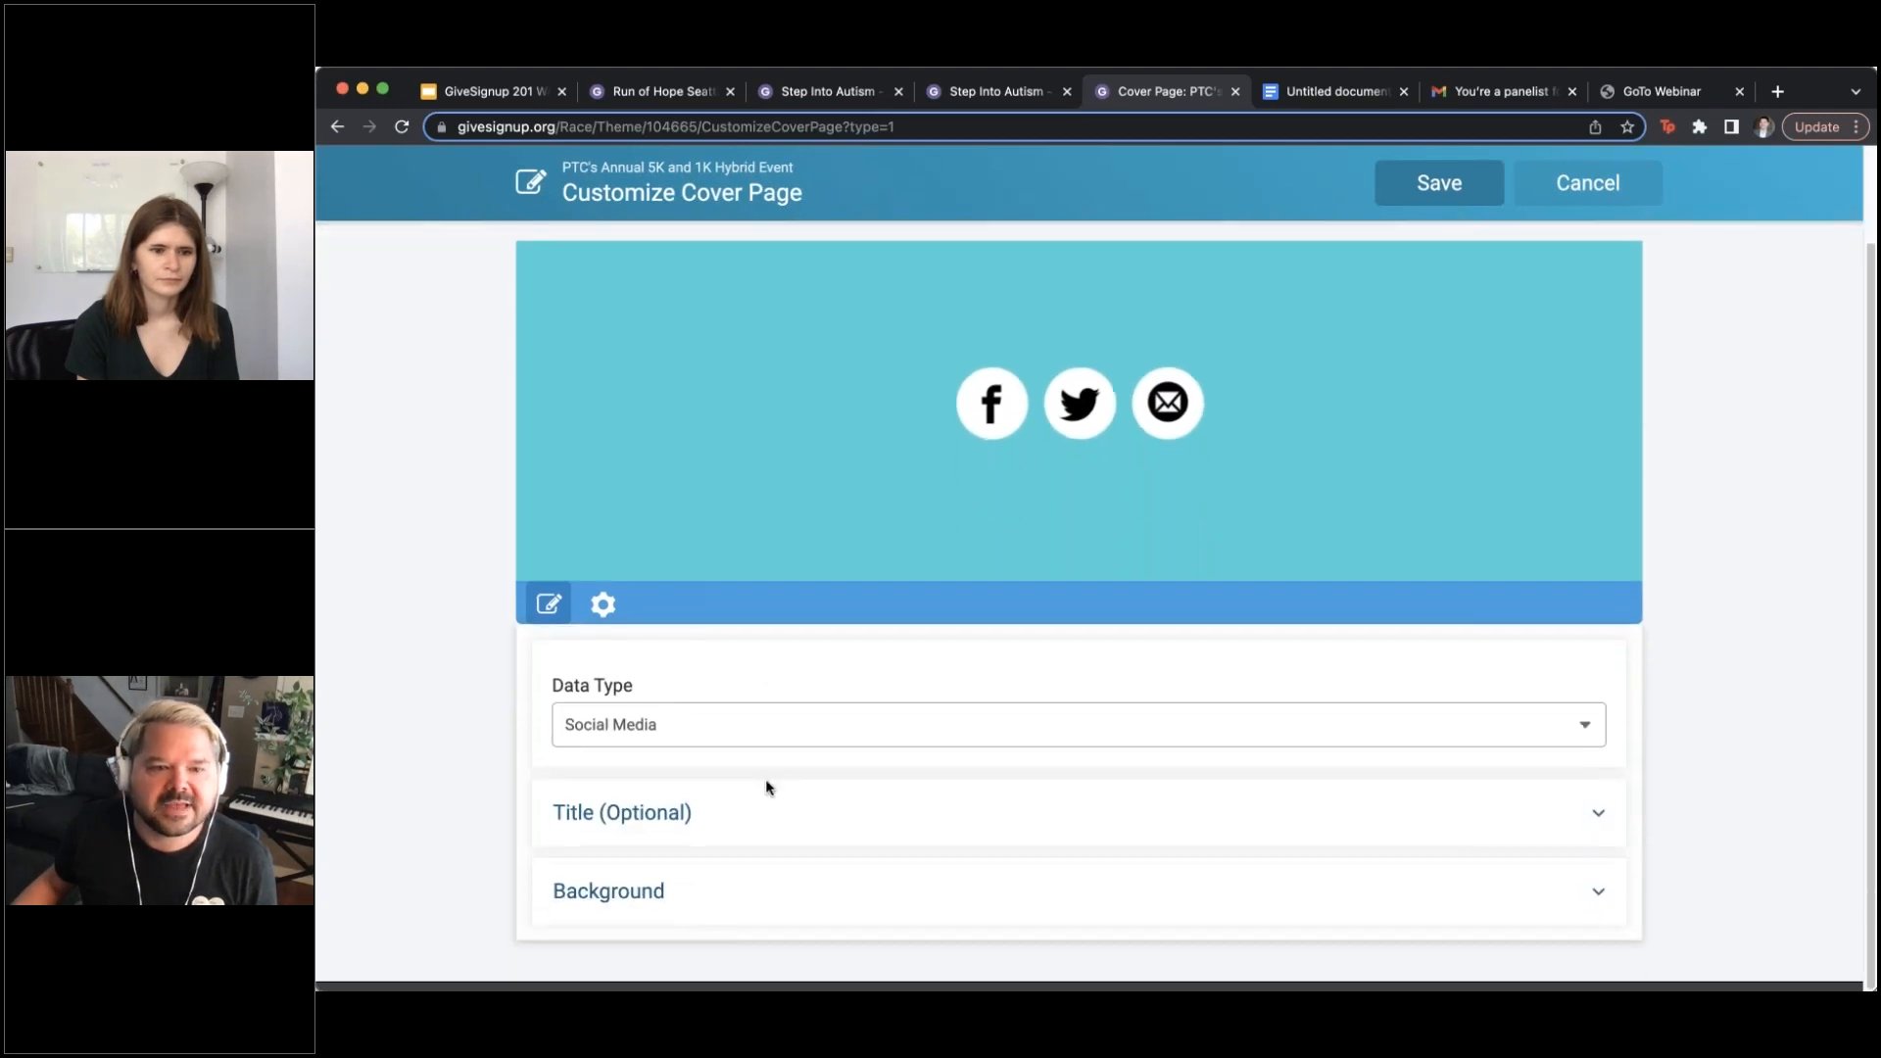
{"action": "left_click", "coordinate": [714, 733]}
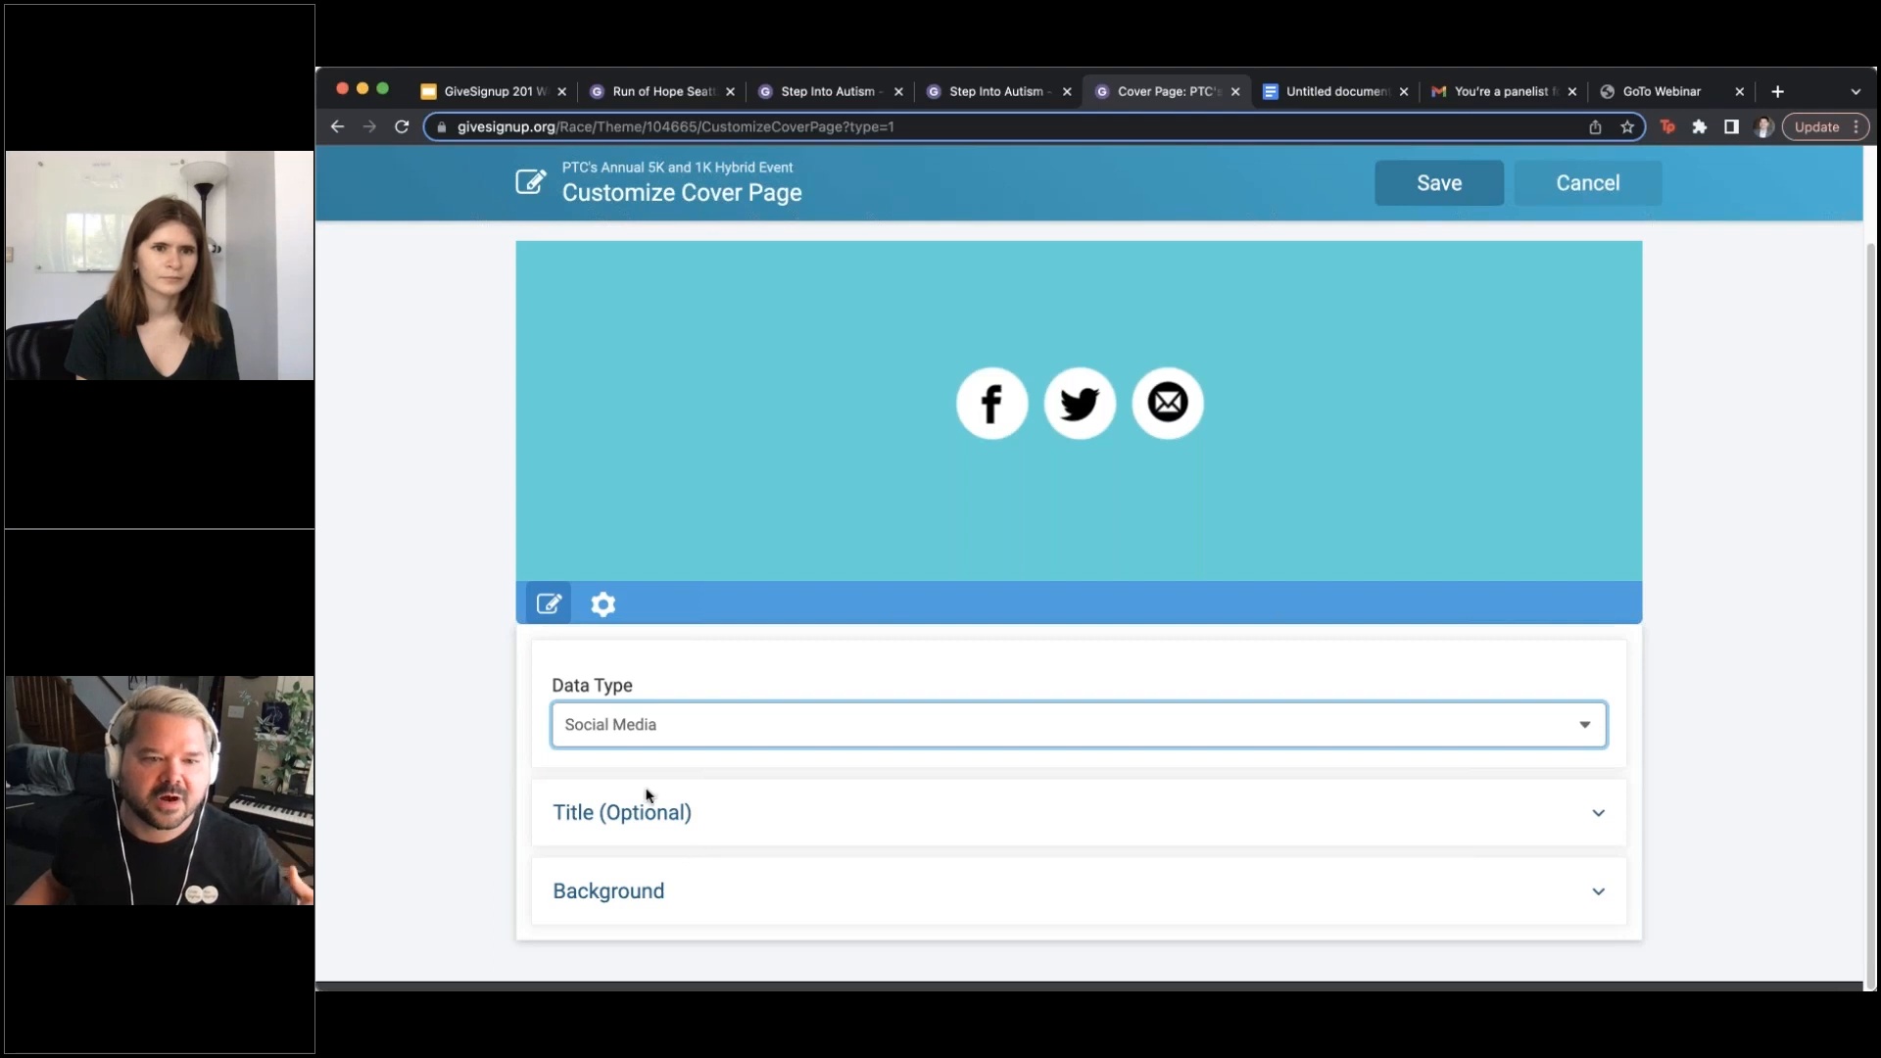
{"action": "left_click", "coordinate": [634, 757]}
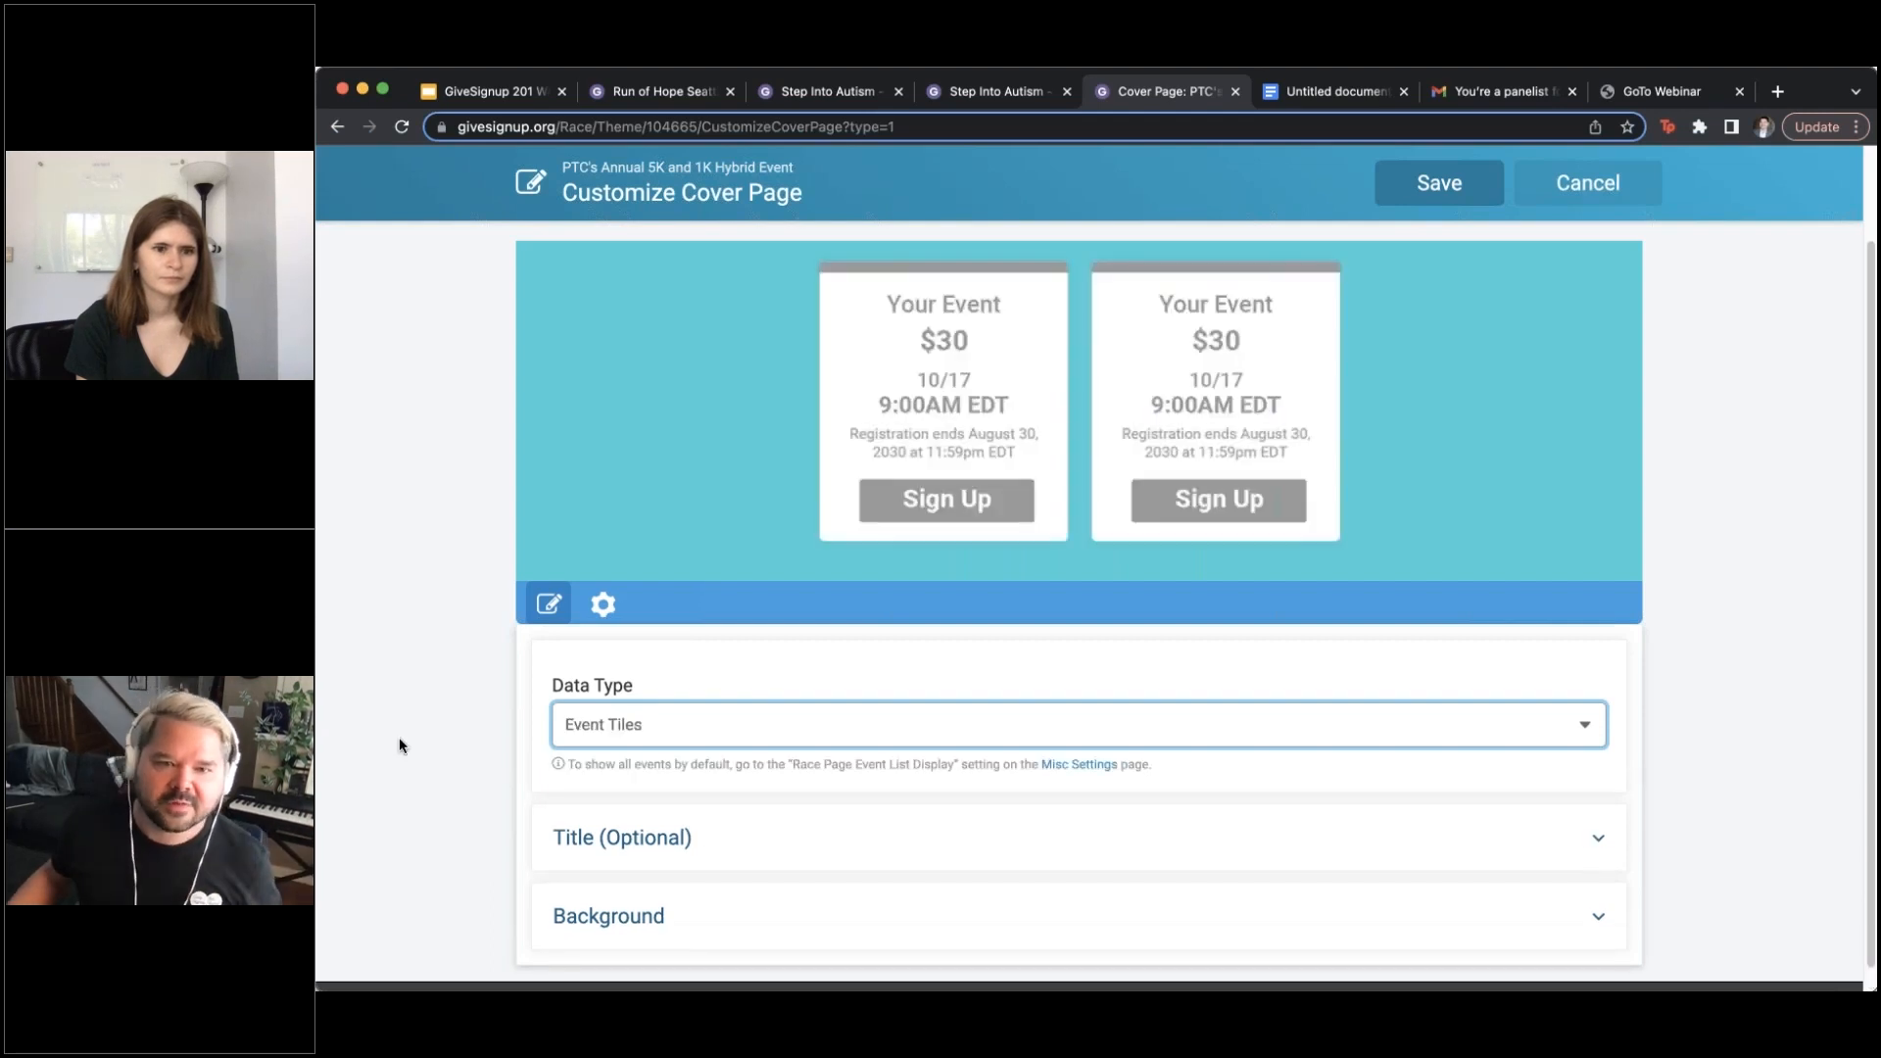
Set the Tiles section's background color to dark blue and save the section
{"action": "scroll", "coordinate": [383, 672], "scroll_direction": "up", "scroll_amount": 1}
{"action": "scroll", "coordinate": [383, 678], "scroll_direction": "down", "scroll_amount": 1}
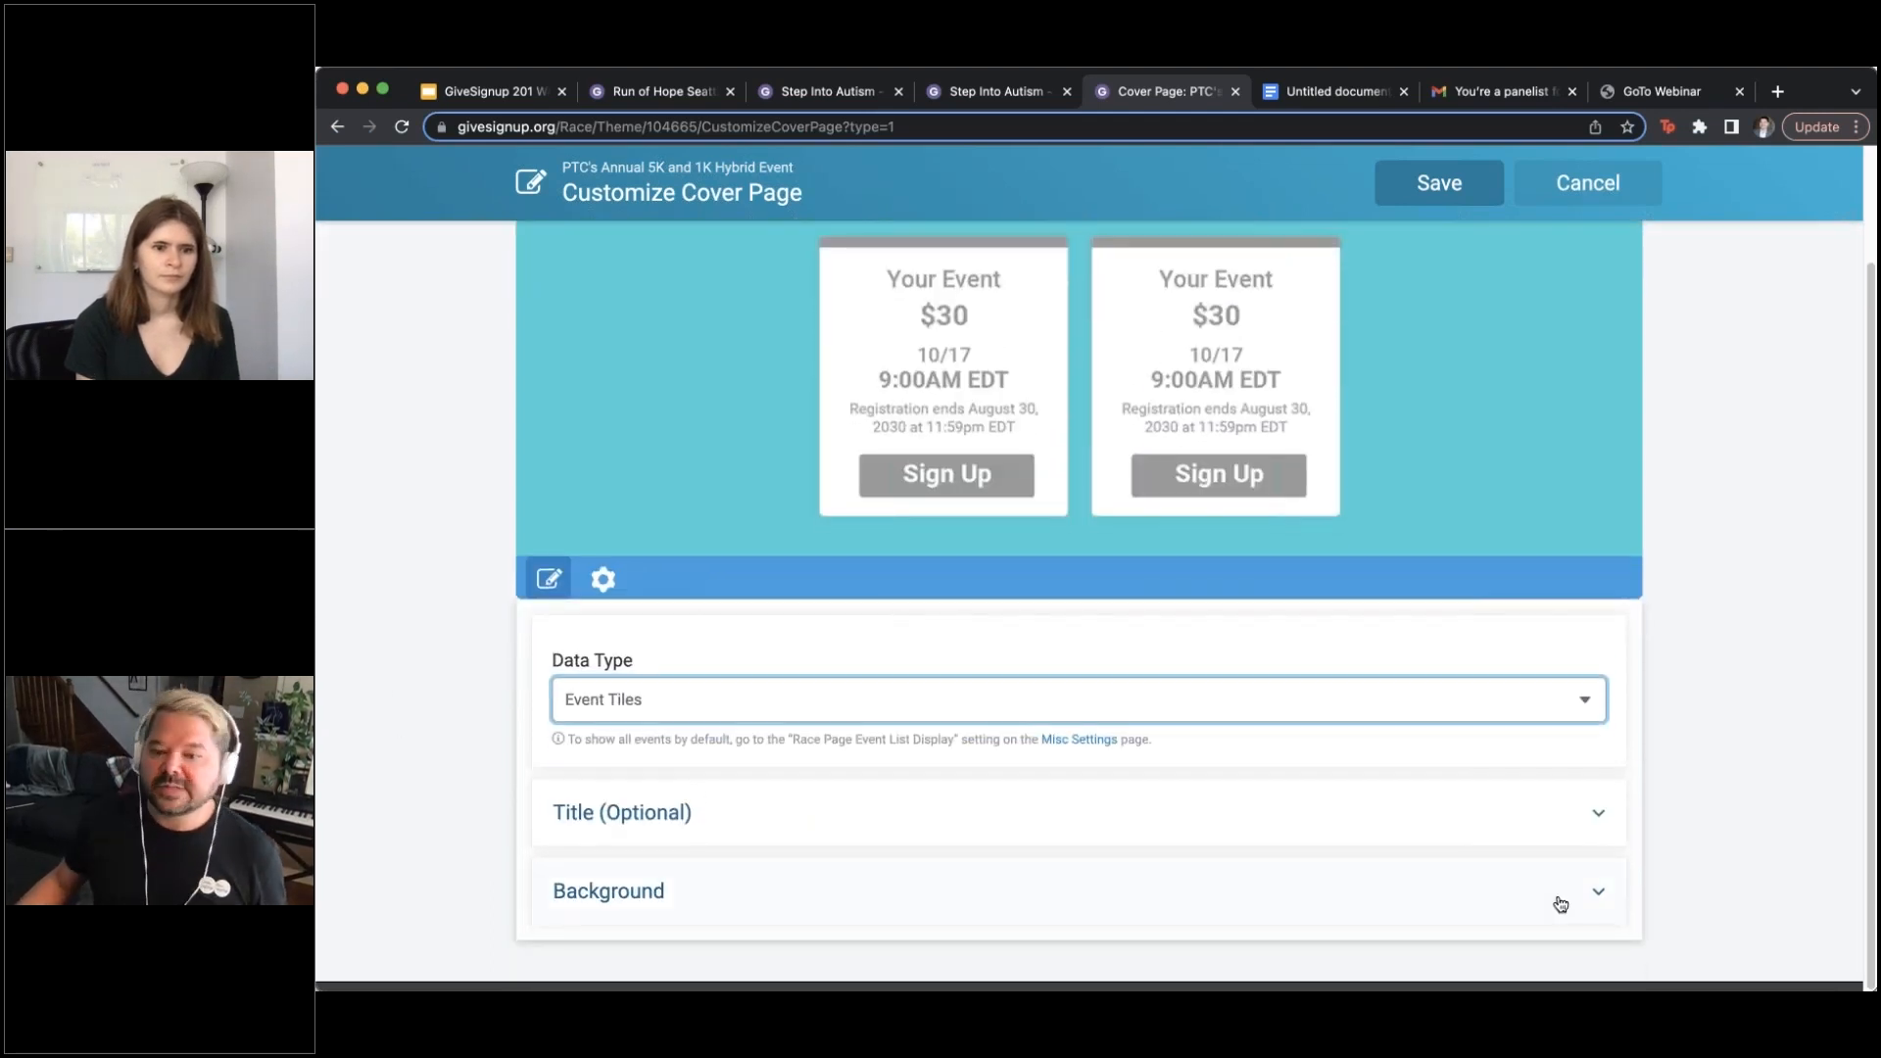
{"action": "left_click", "coordinate": [1596, 907]}
{"action": "scroll", "coordinate": [940, 887], "scroll_direction": "down", "scroll_amount": 1}
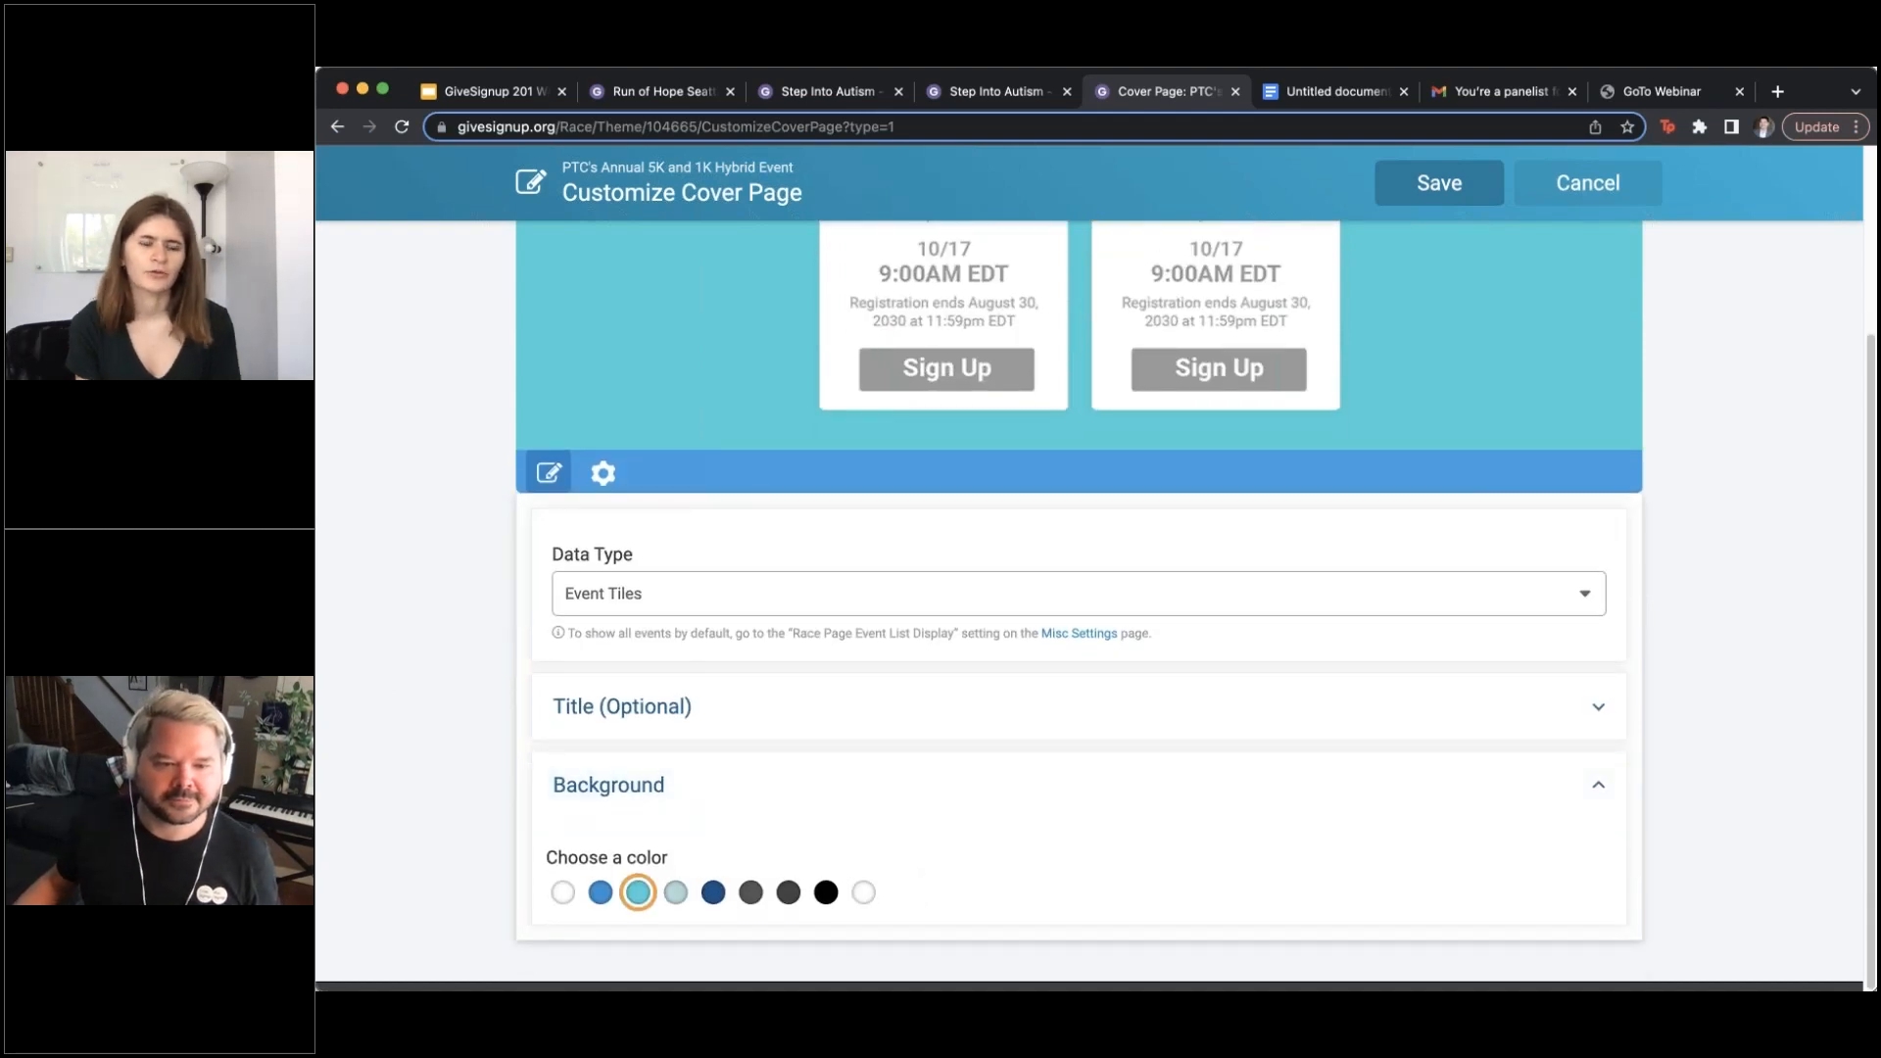
{"action": "left_click", "coordinate": [713, 892]}
{"action": "scroll", "coordinate": [718, 898], "scroll_direction": "up", "scroll_amount": 3}
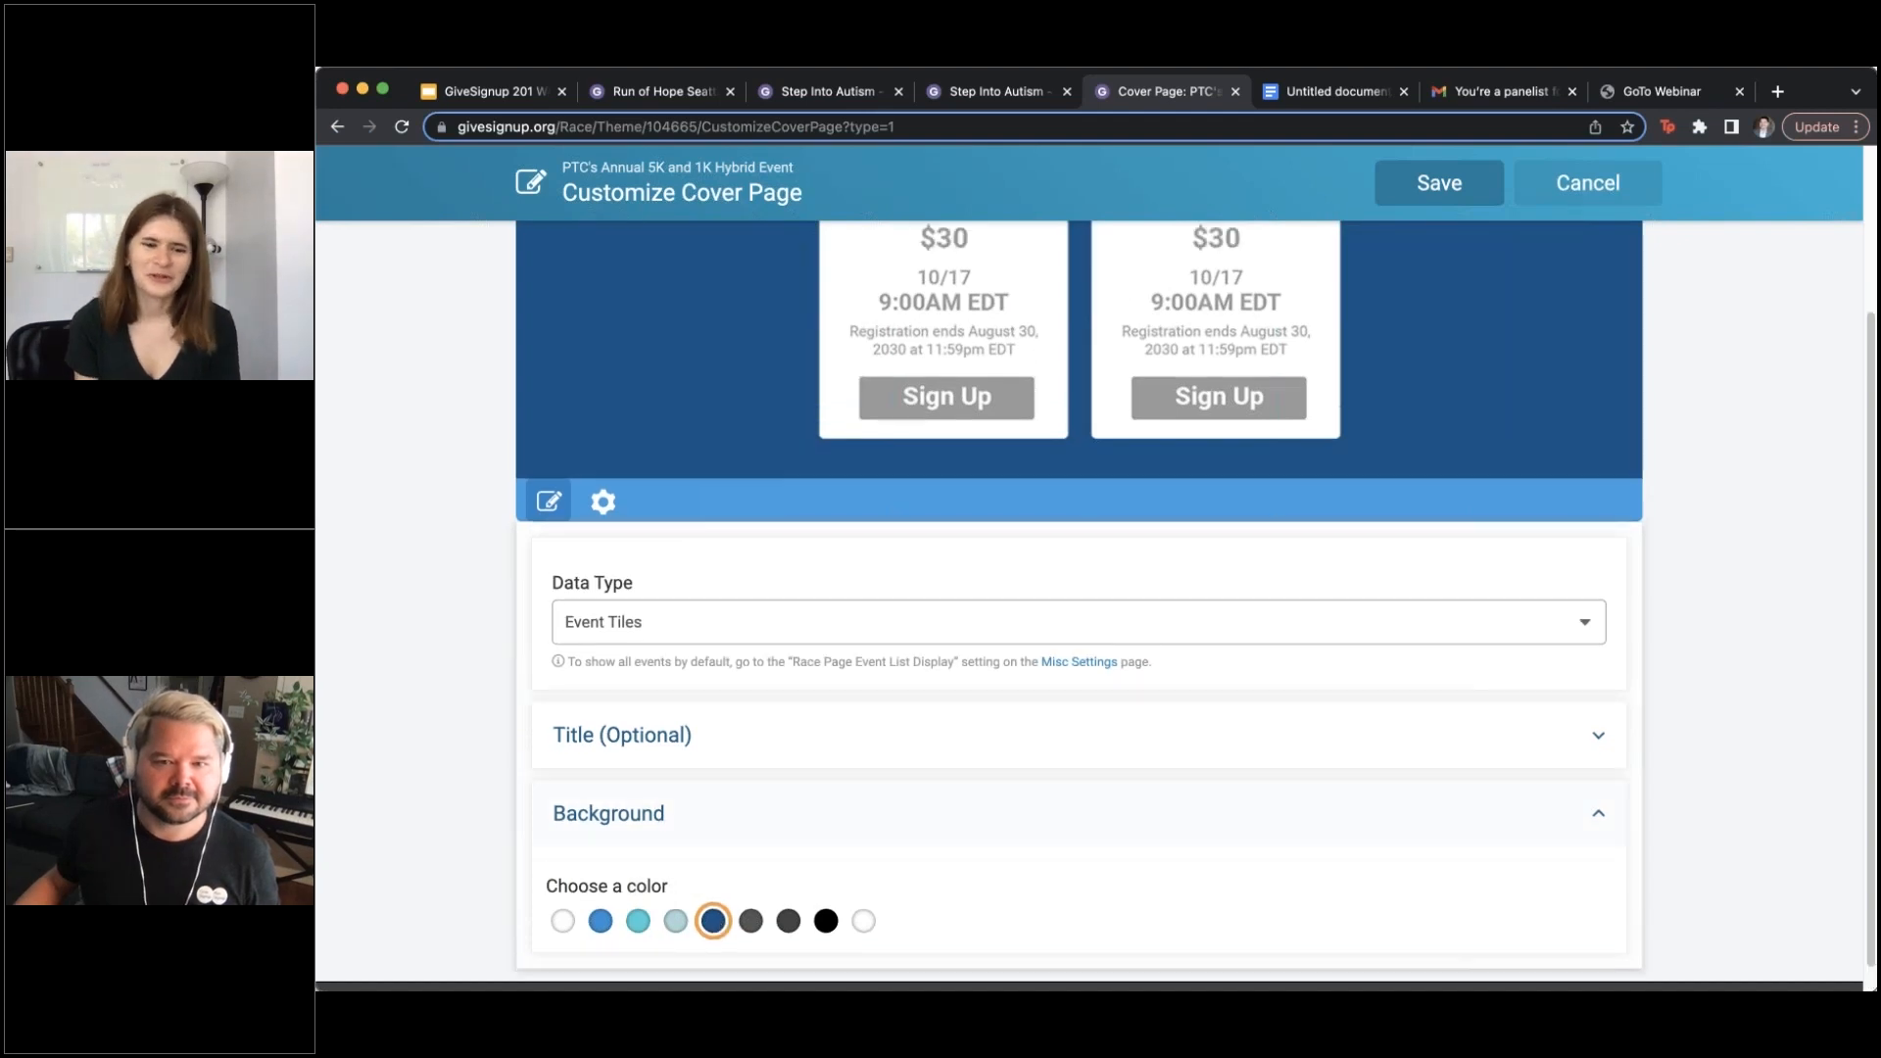
{"action": "left_click", "coordinate": [1441, 181]}
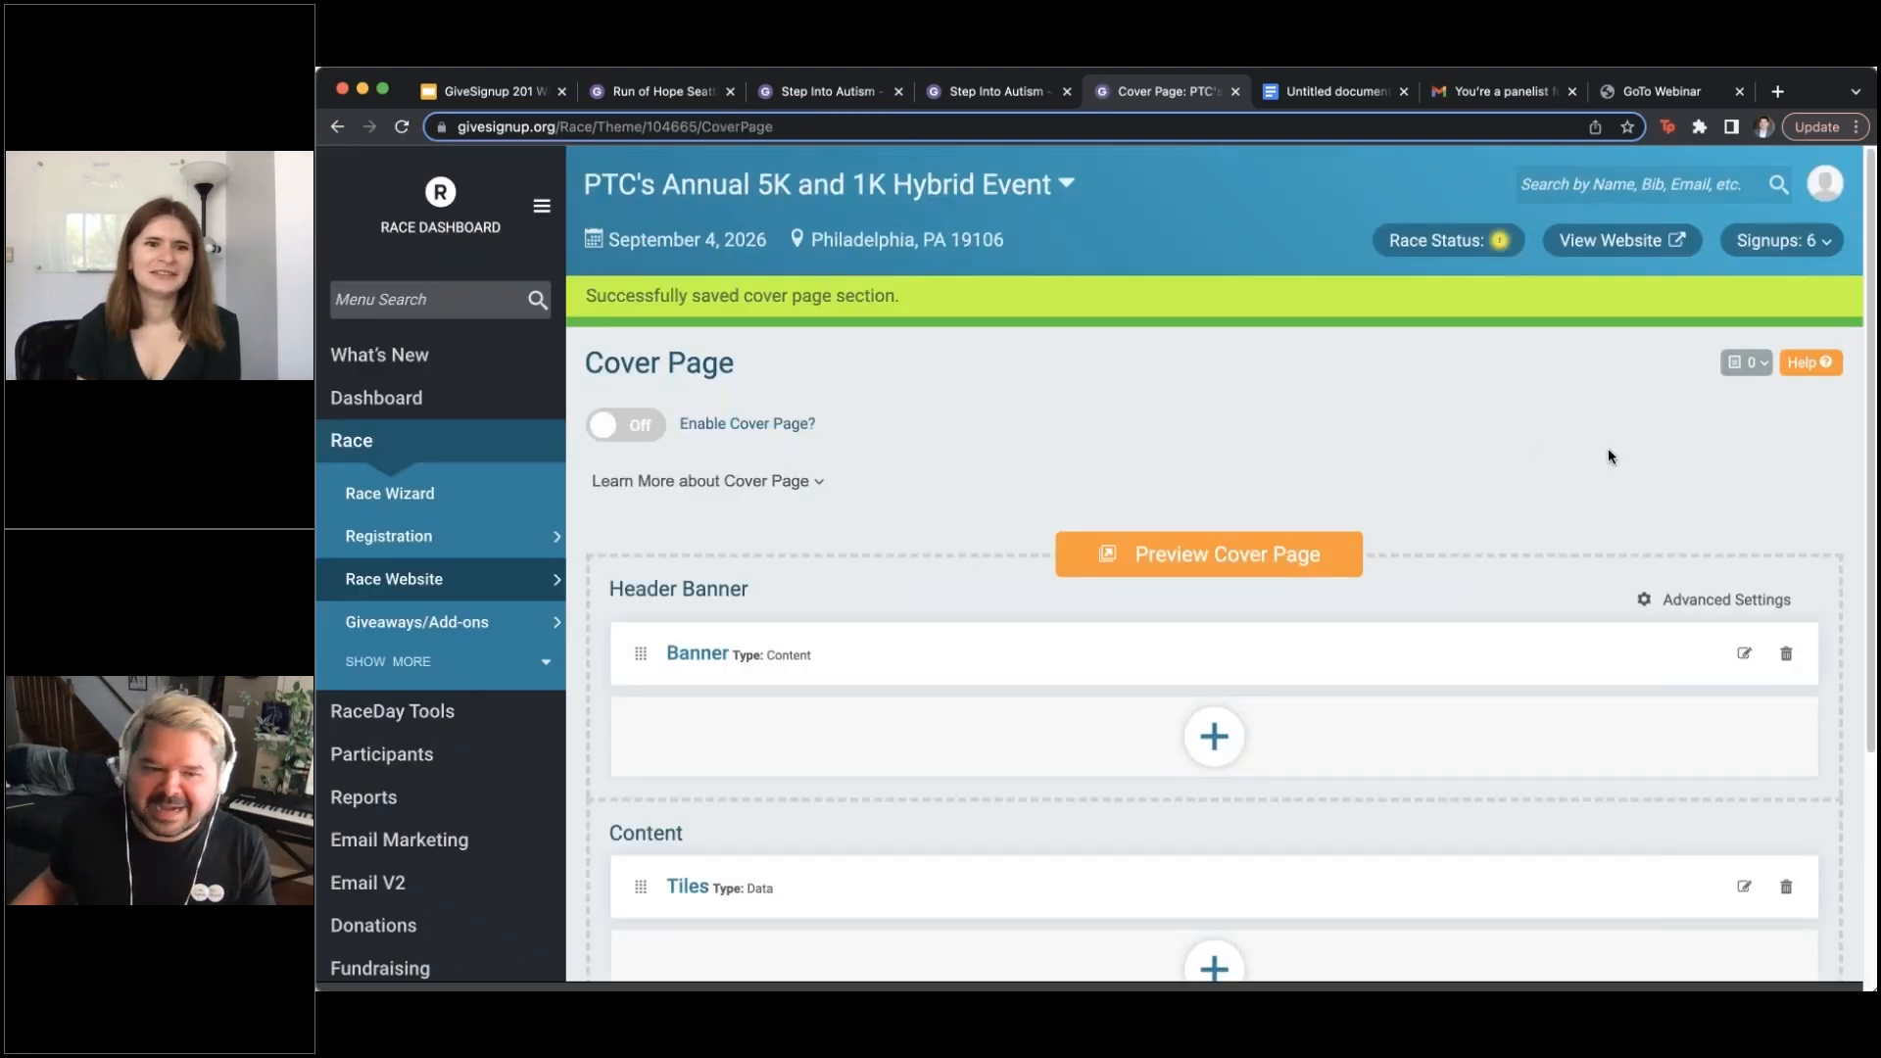
Add a full-width section to the cover page's content, setting its content type to Data and its data type to Donation Goal Thermometer
{"action": "scroll", "coordinate": [1607, 451], "scroll_direction": "down", "scroll_amount": 3}
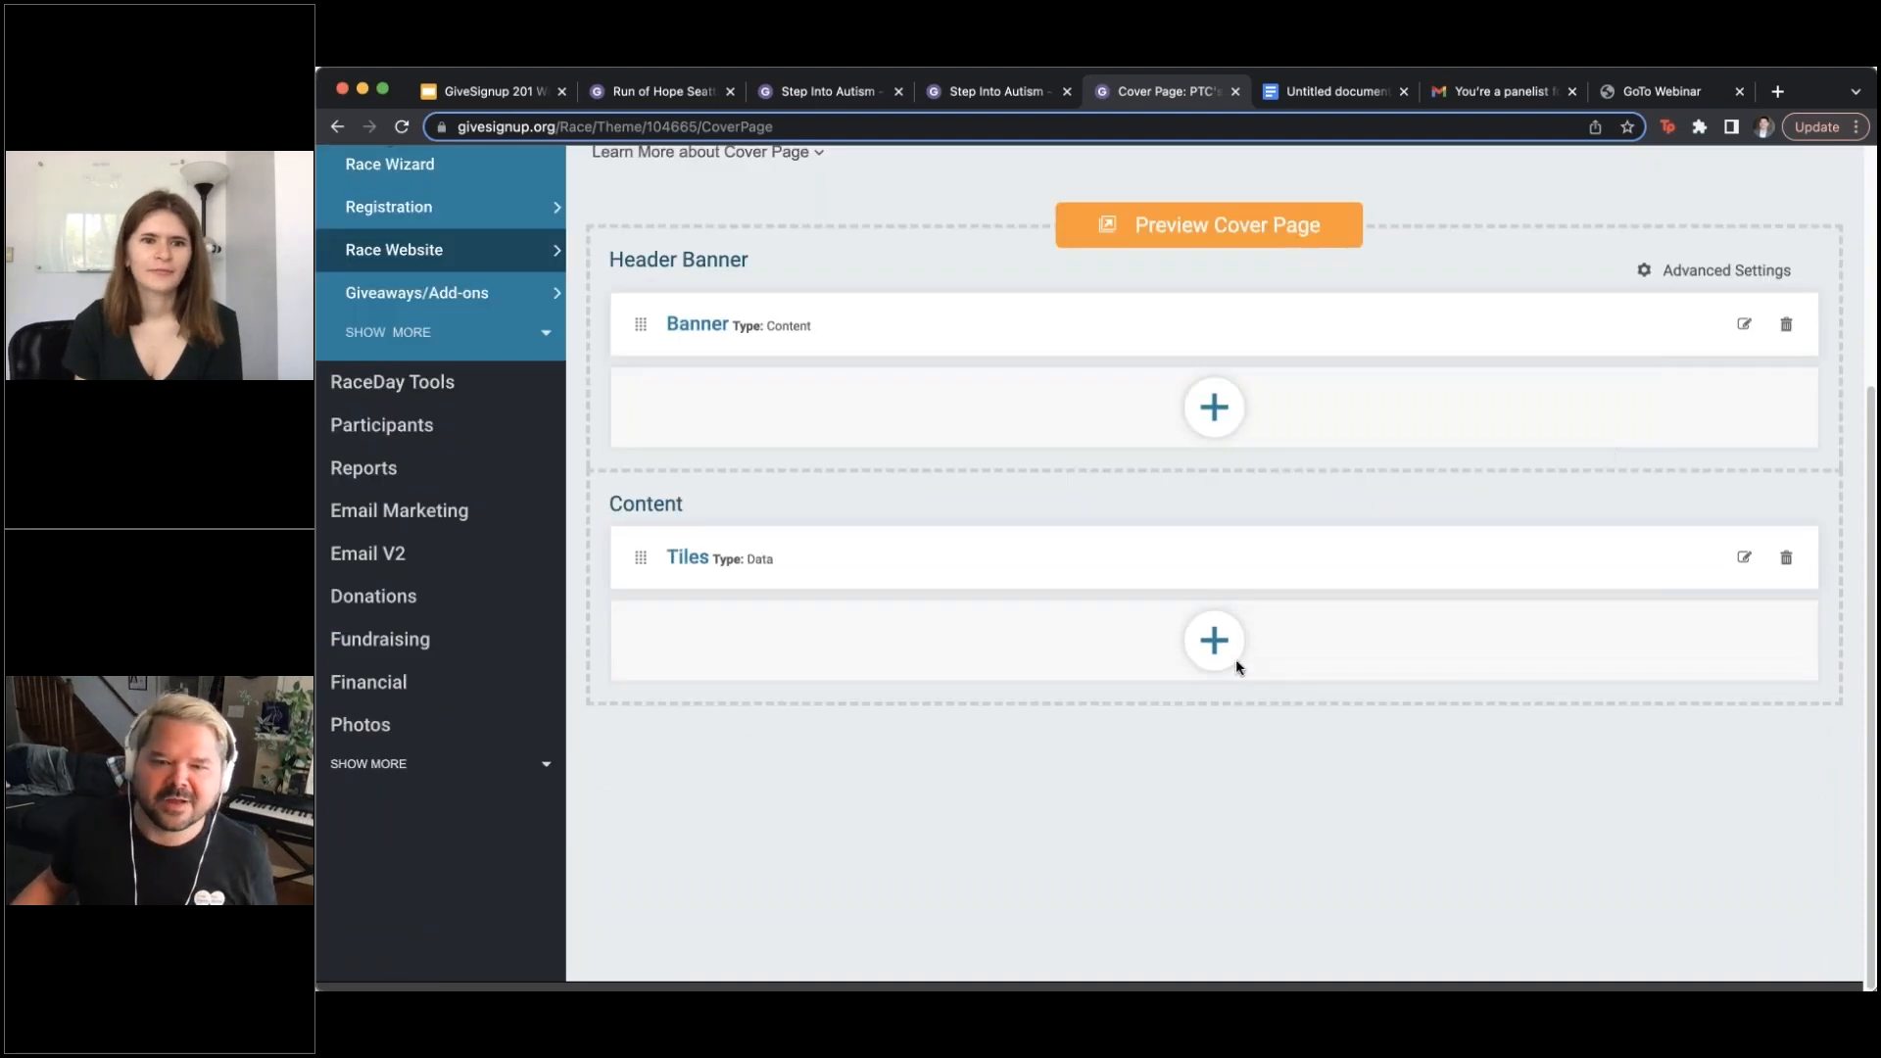
{"action": "left_click", "coordinate": [1214, 641]}
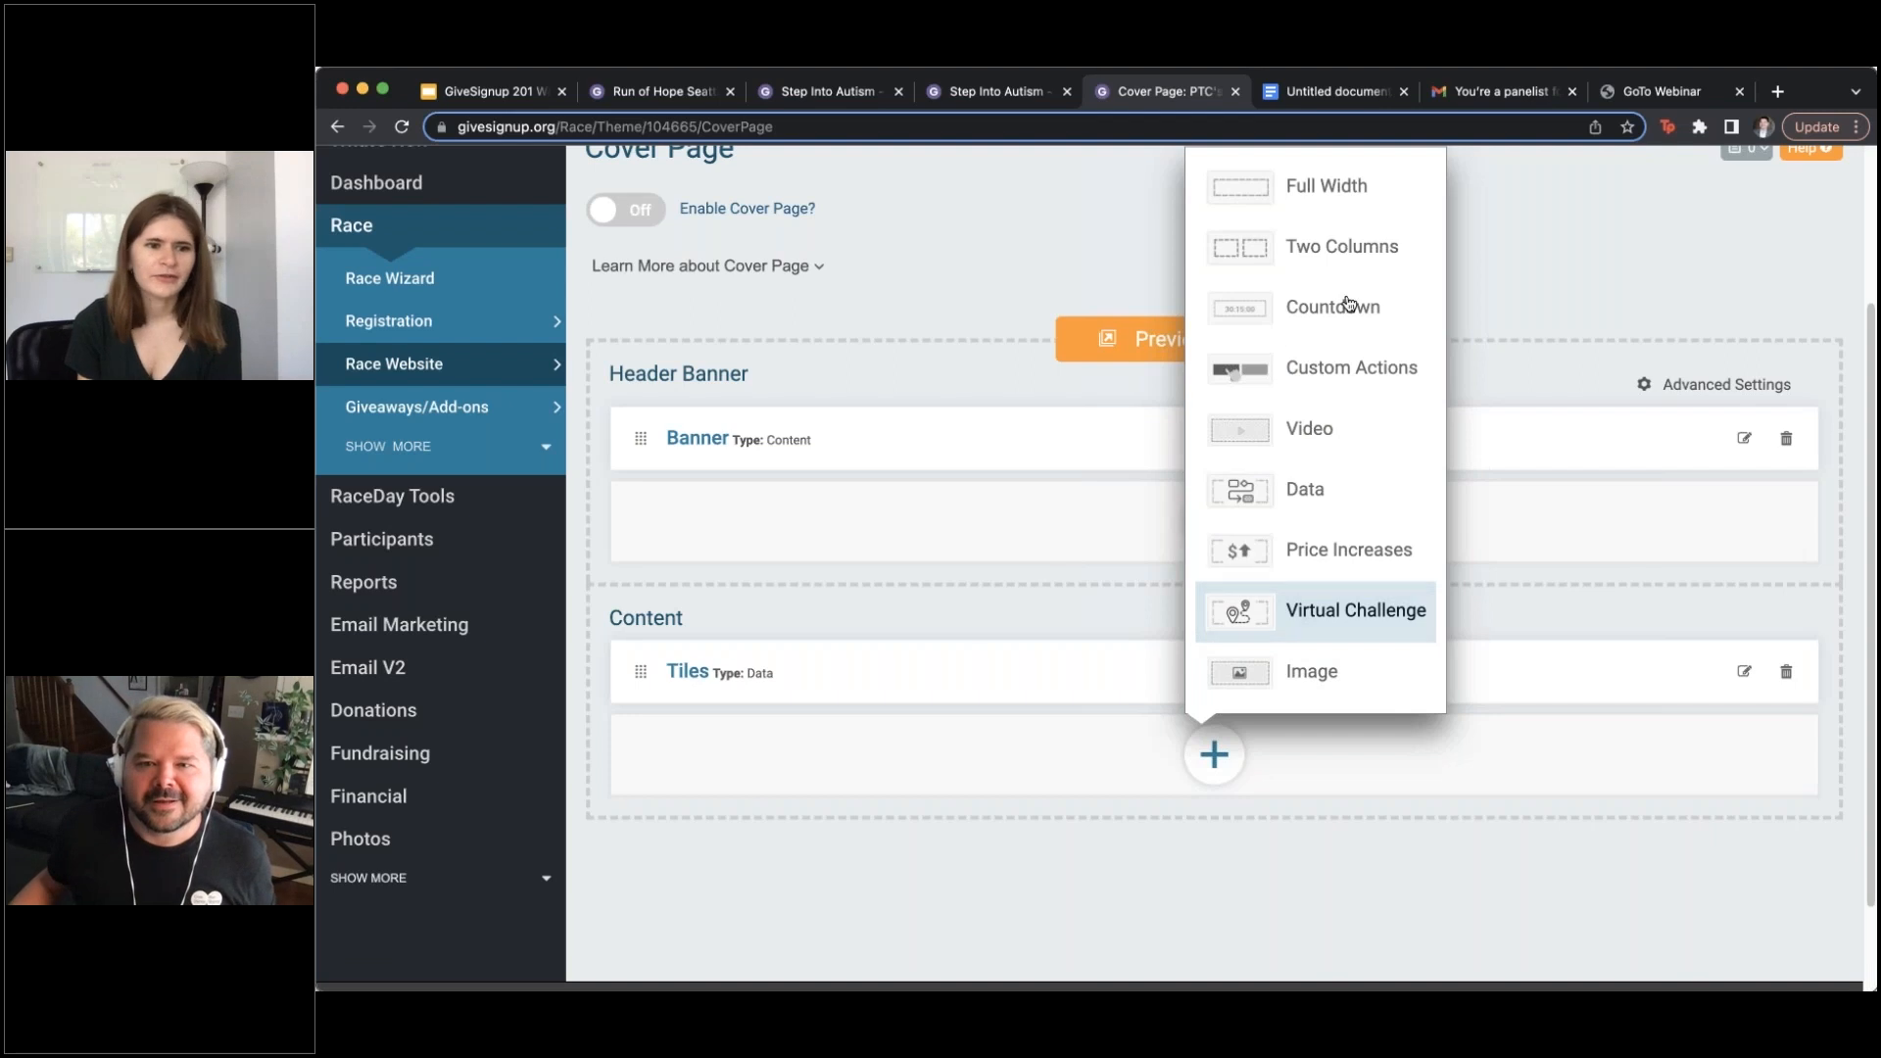
{"action": "left_click", "coordinate": [1366, 196]}
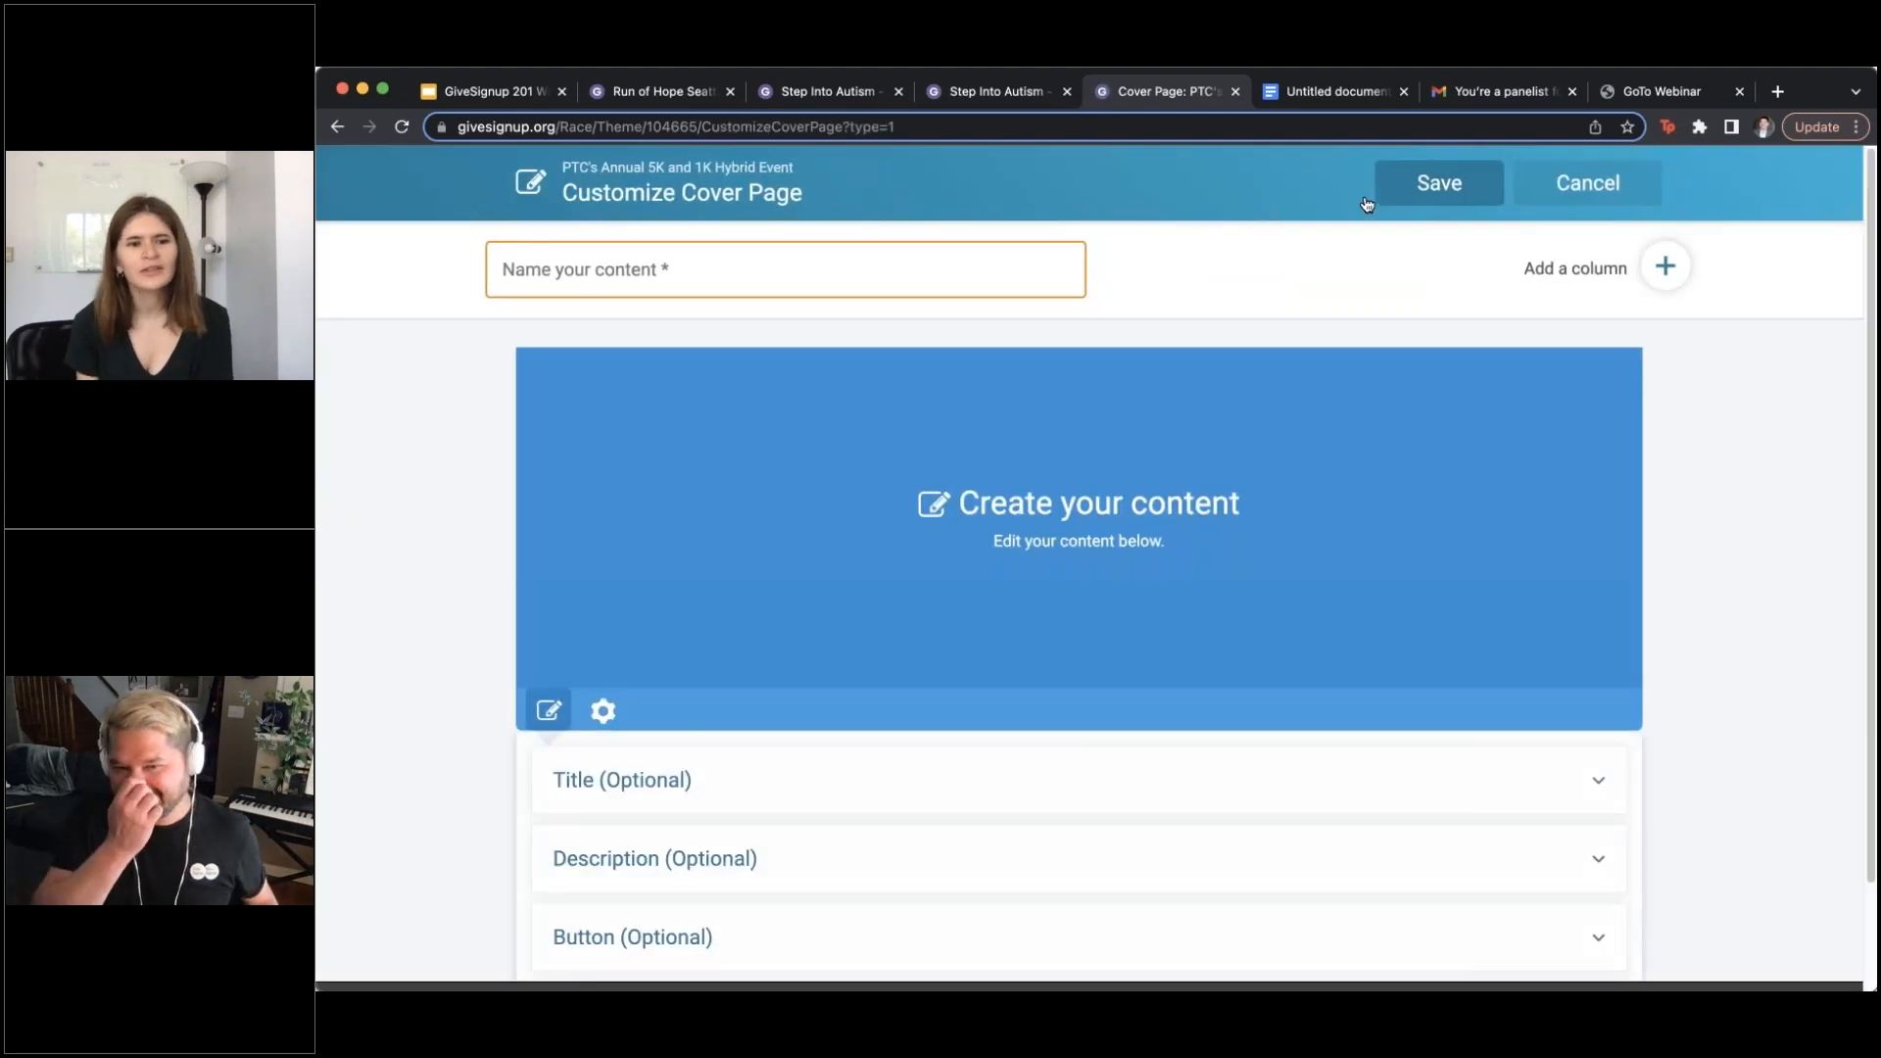
{"action": "scroll", "coordinate": [1295, 313], "scroll_direction": "down", "scroll_amount": 1}
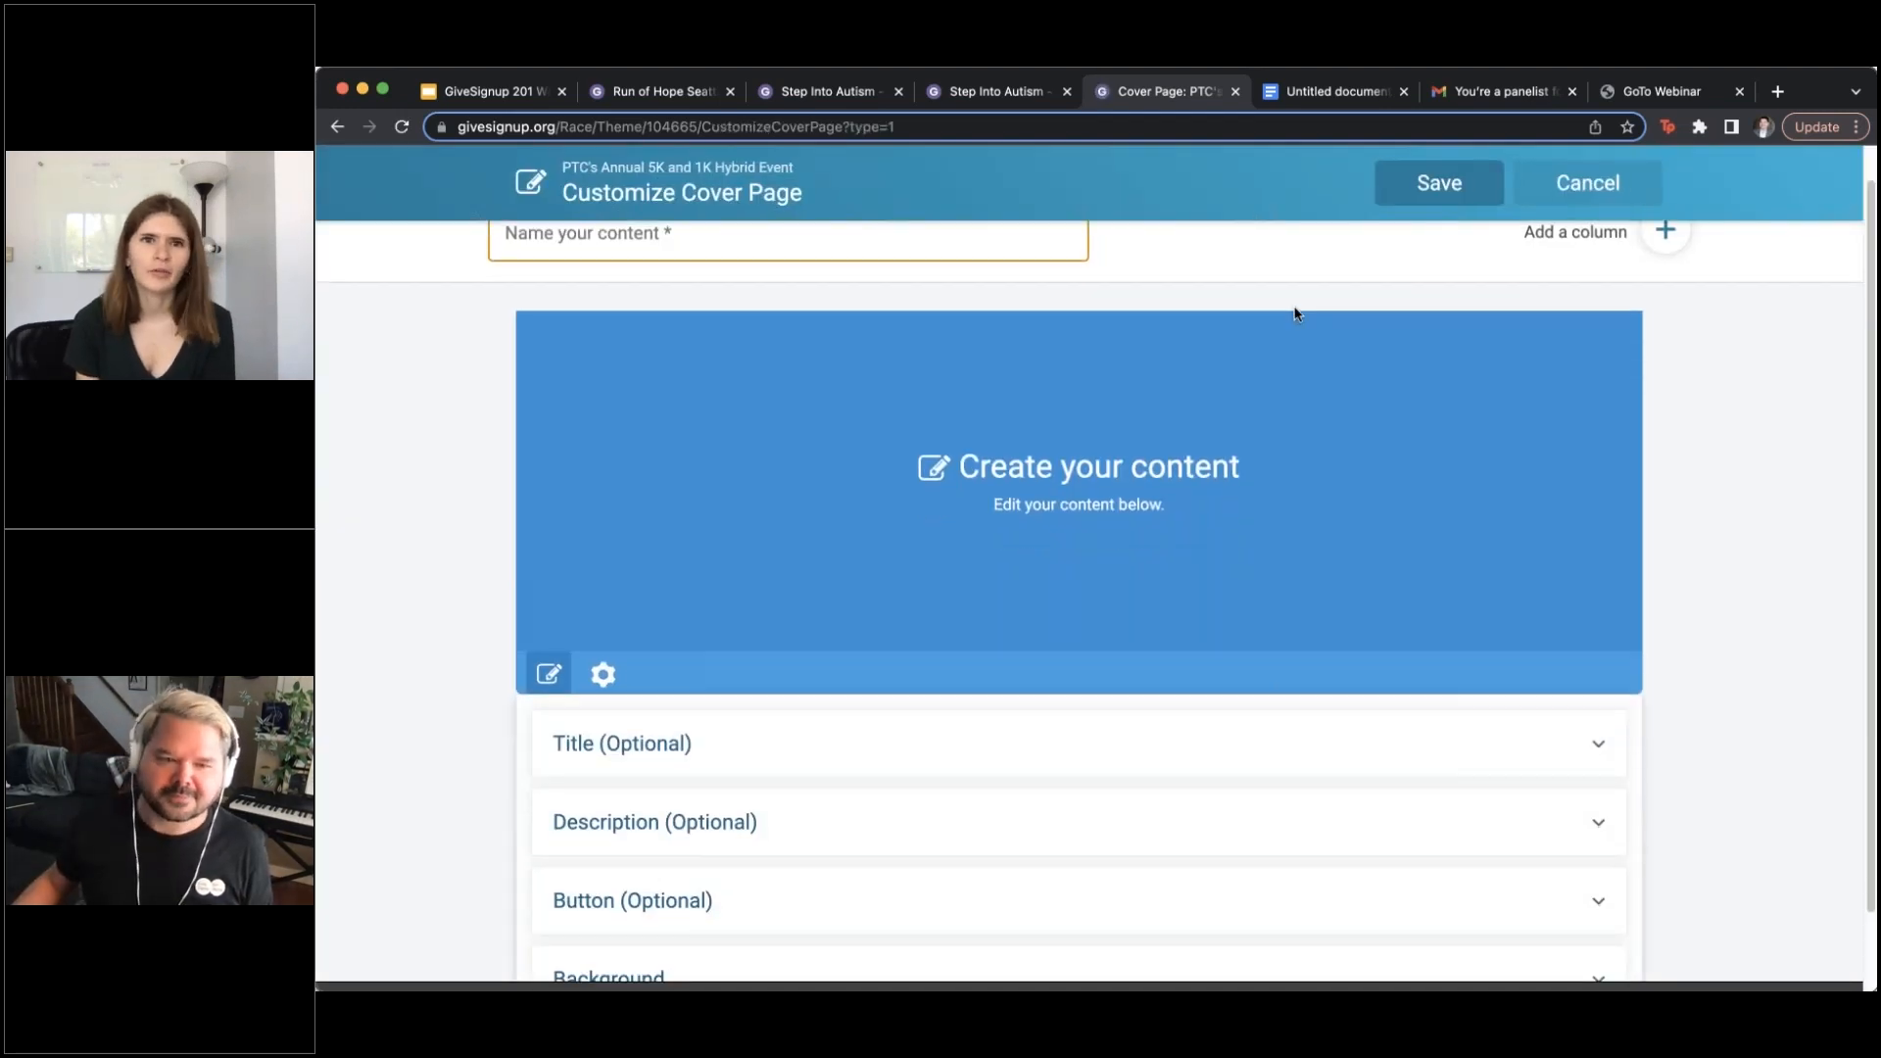
{"action": "scroll", "coordinate": [1295, 313], "scroll_direction": "down", "scroll_amount": 2}
{"action": "left_click", "coordinate": [611, 608]}
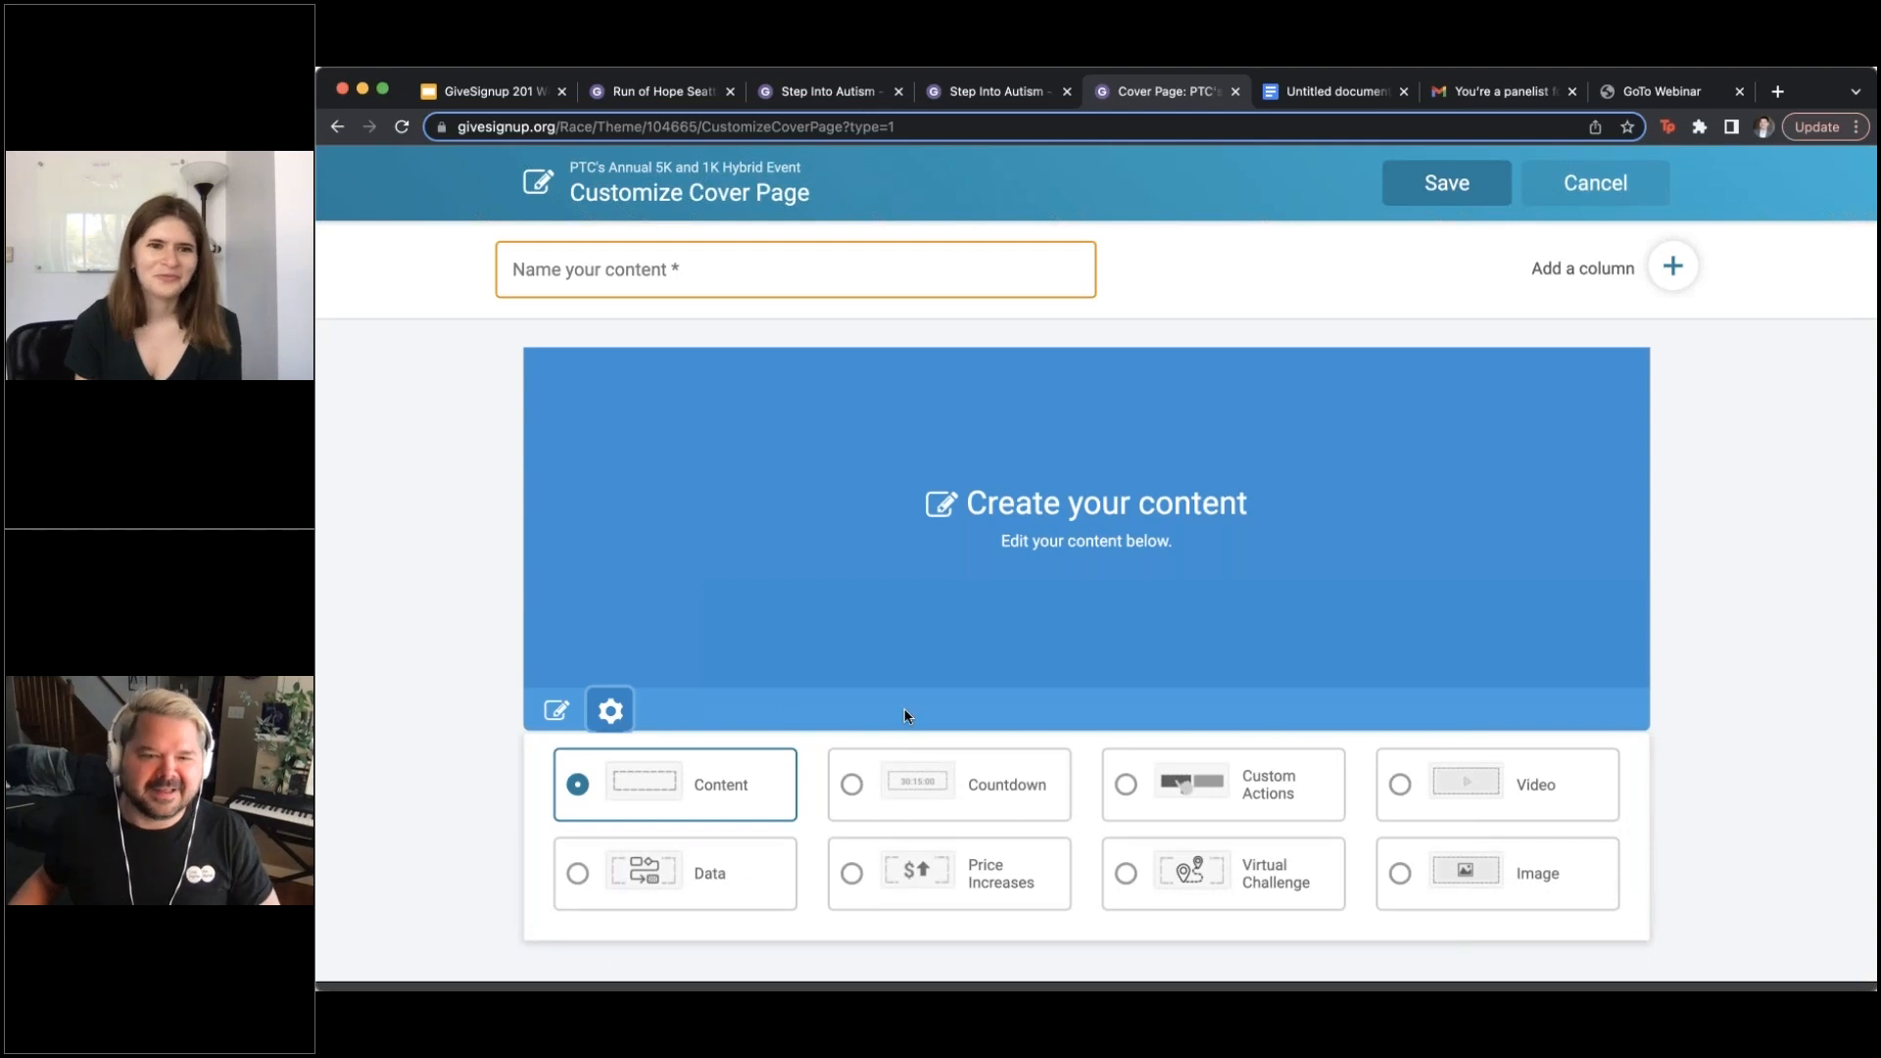
{"action": "left_click", "coordinate": [741, 865]}
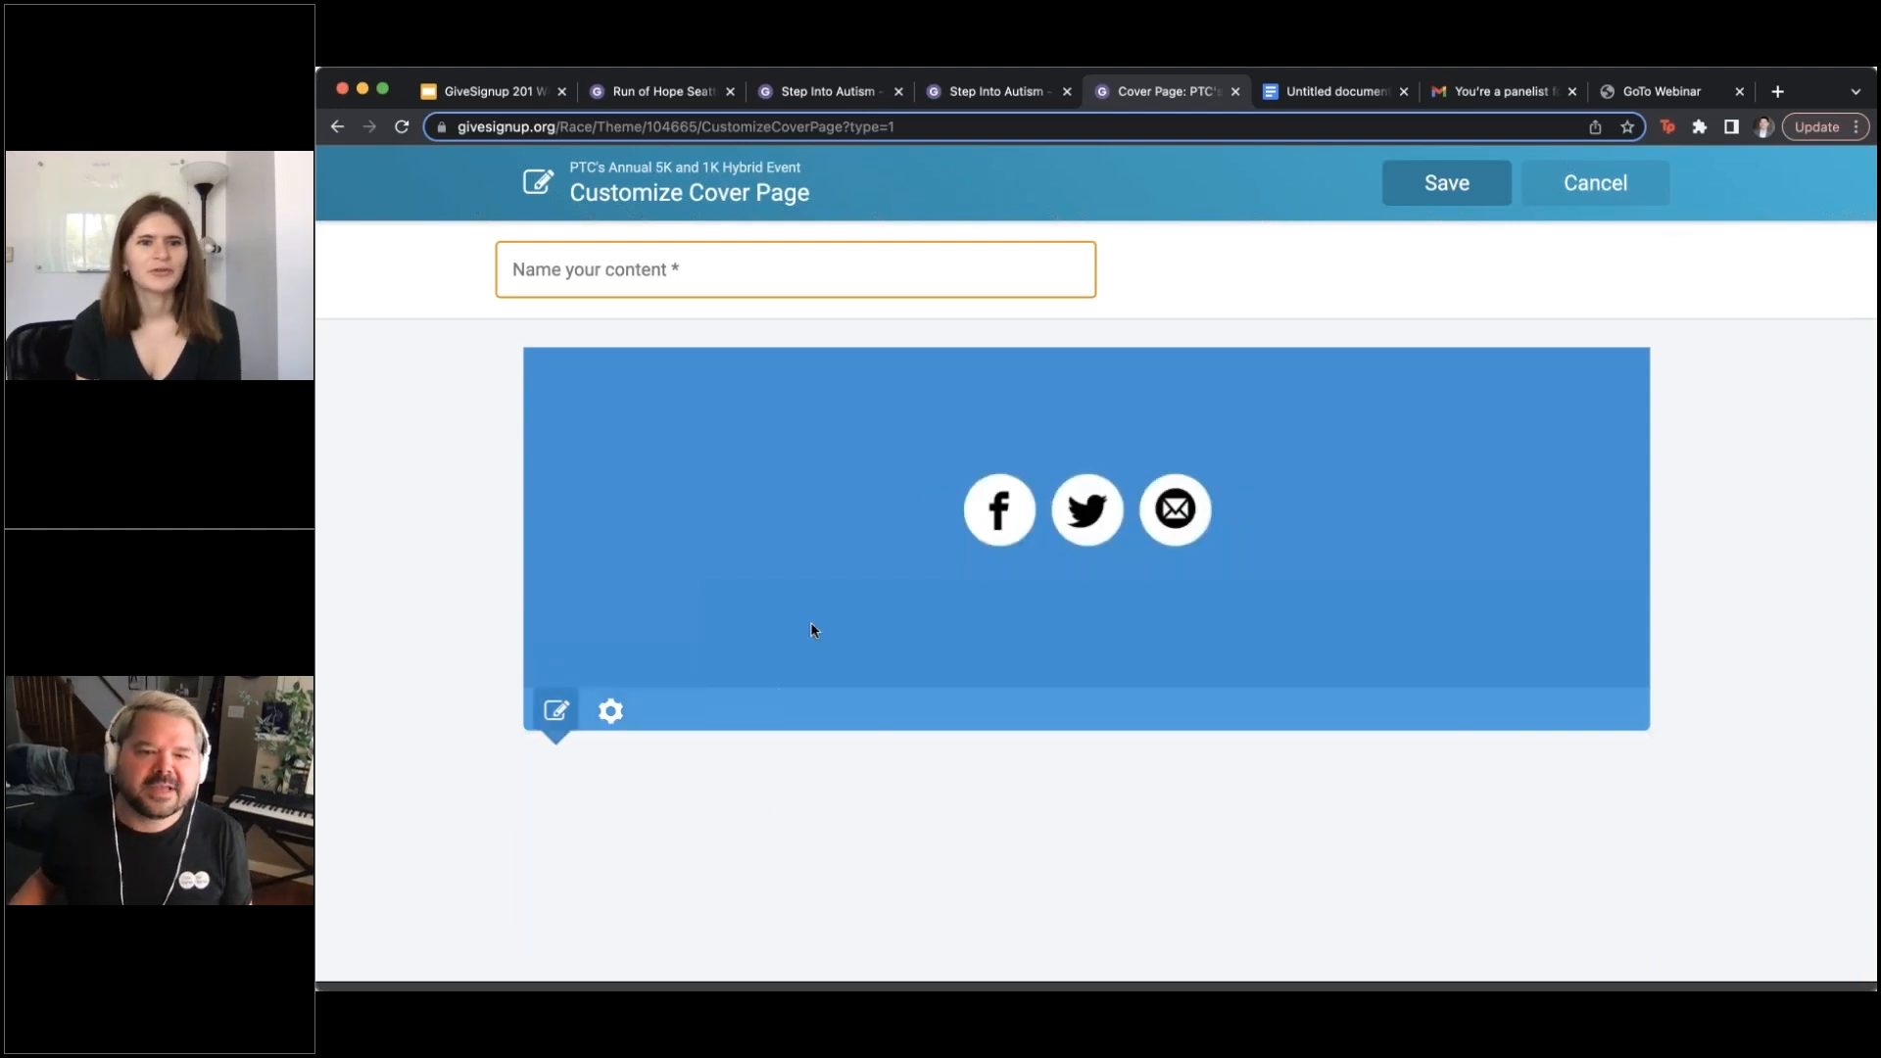
{"action": "left_click", "coordinate": [761, 835]}
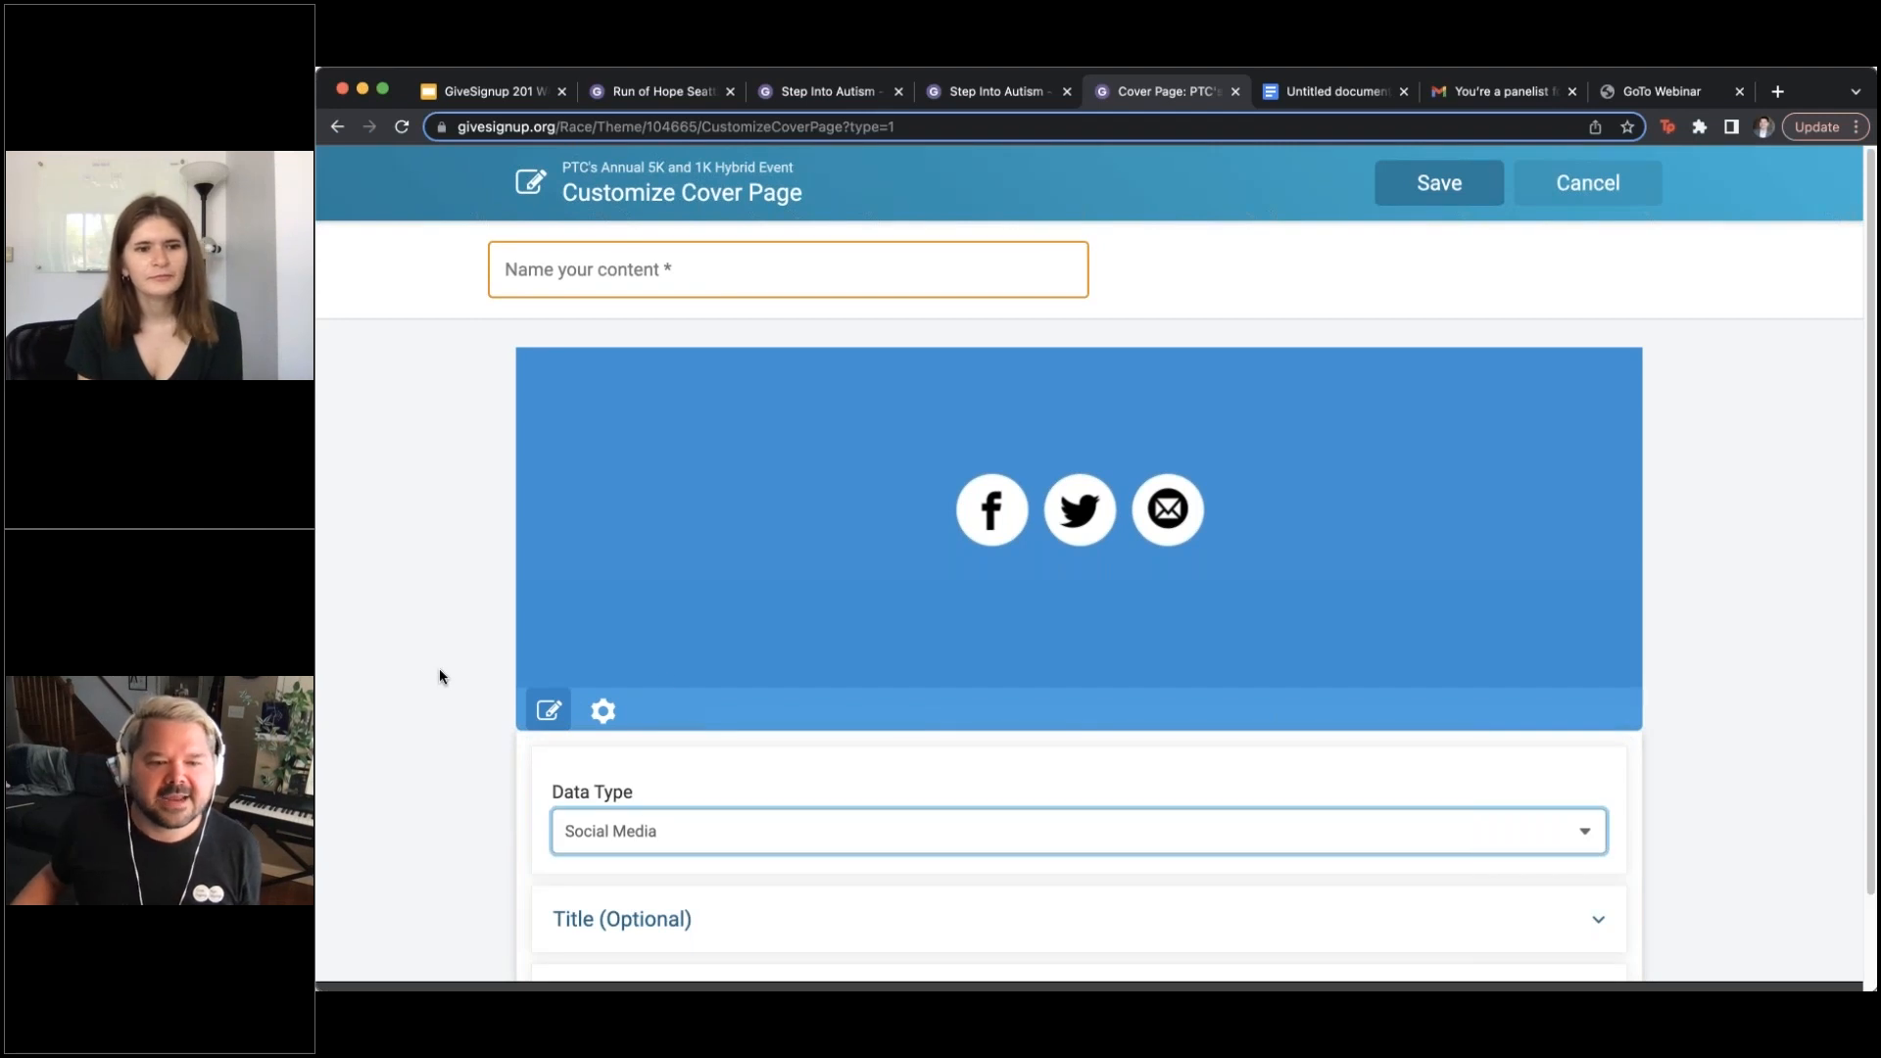
{"action": "left_click", "coordinate": [684, 969]}
Name the new section "Donation Goal Thermometer" and save it
{"action": "left_click", "coordinate": [559, 267]}
{"action": "type", "text": "Donation "}
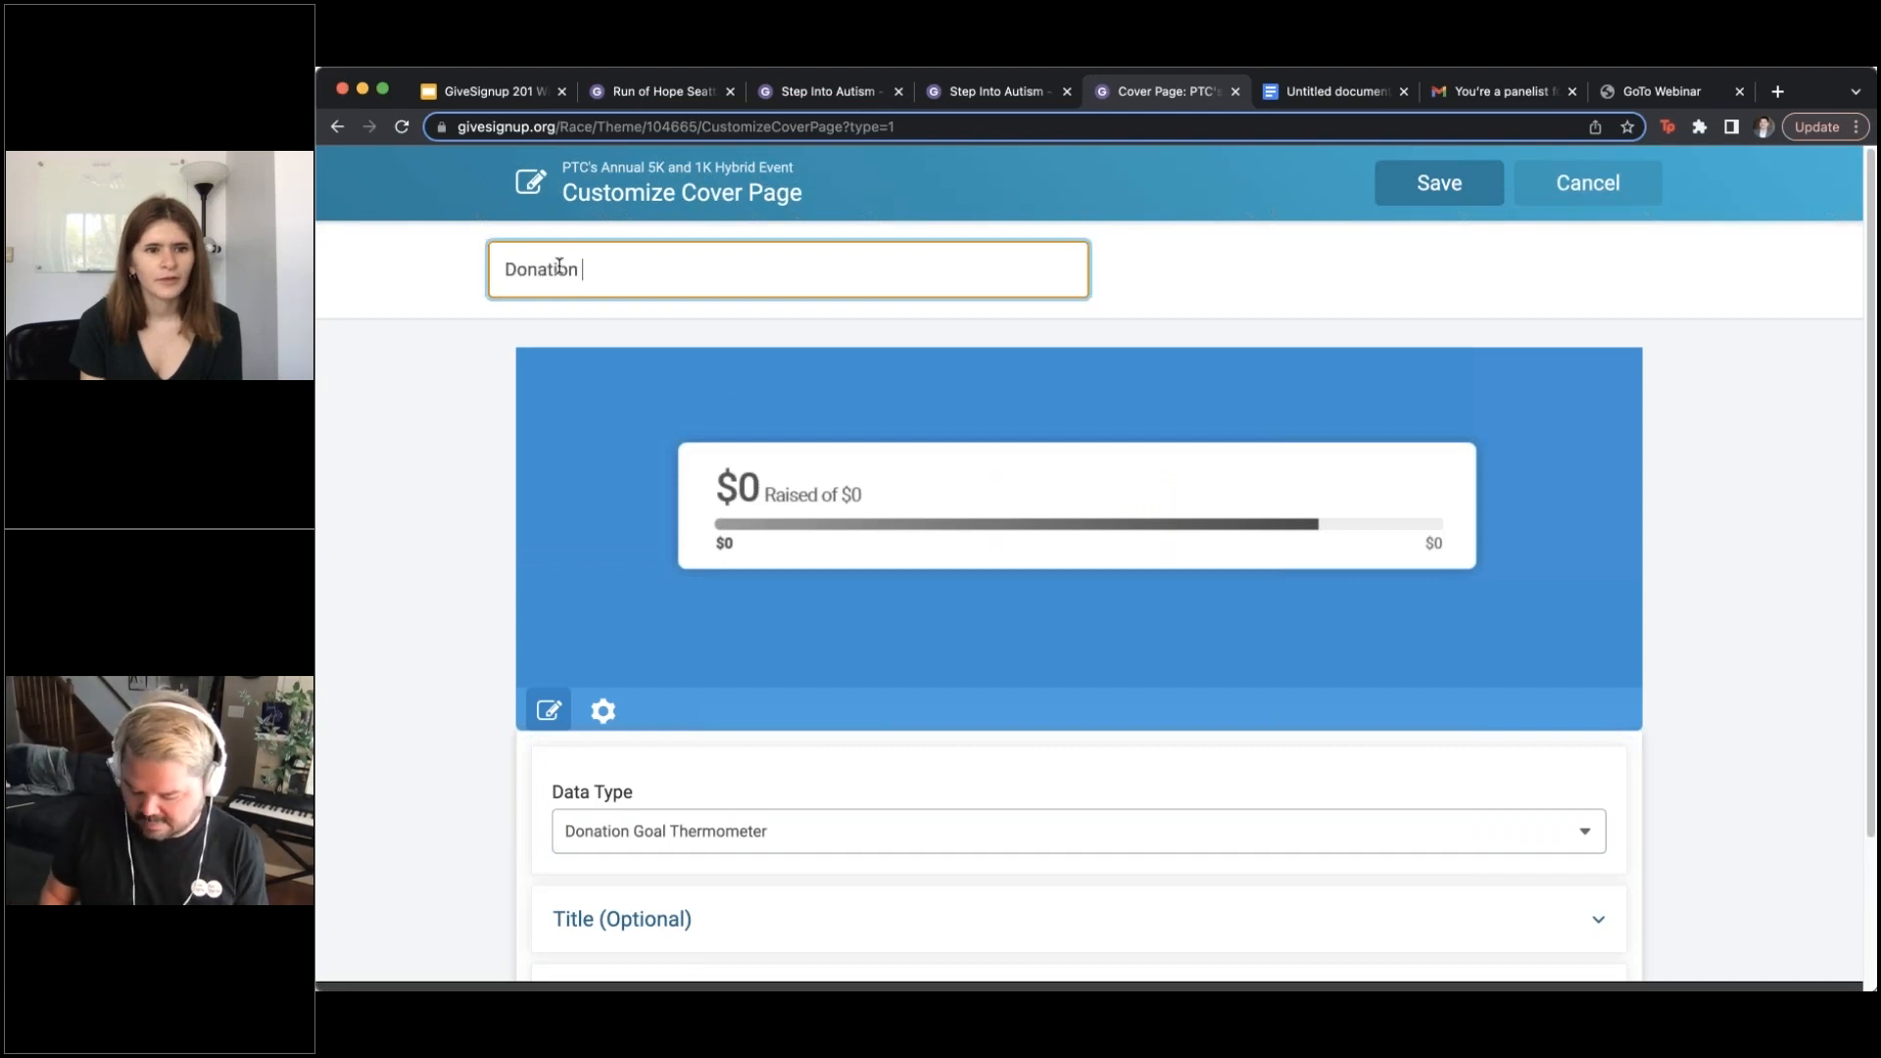
{"action": "type", "text": "Goal Thermom"}
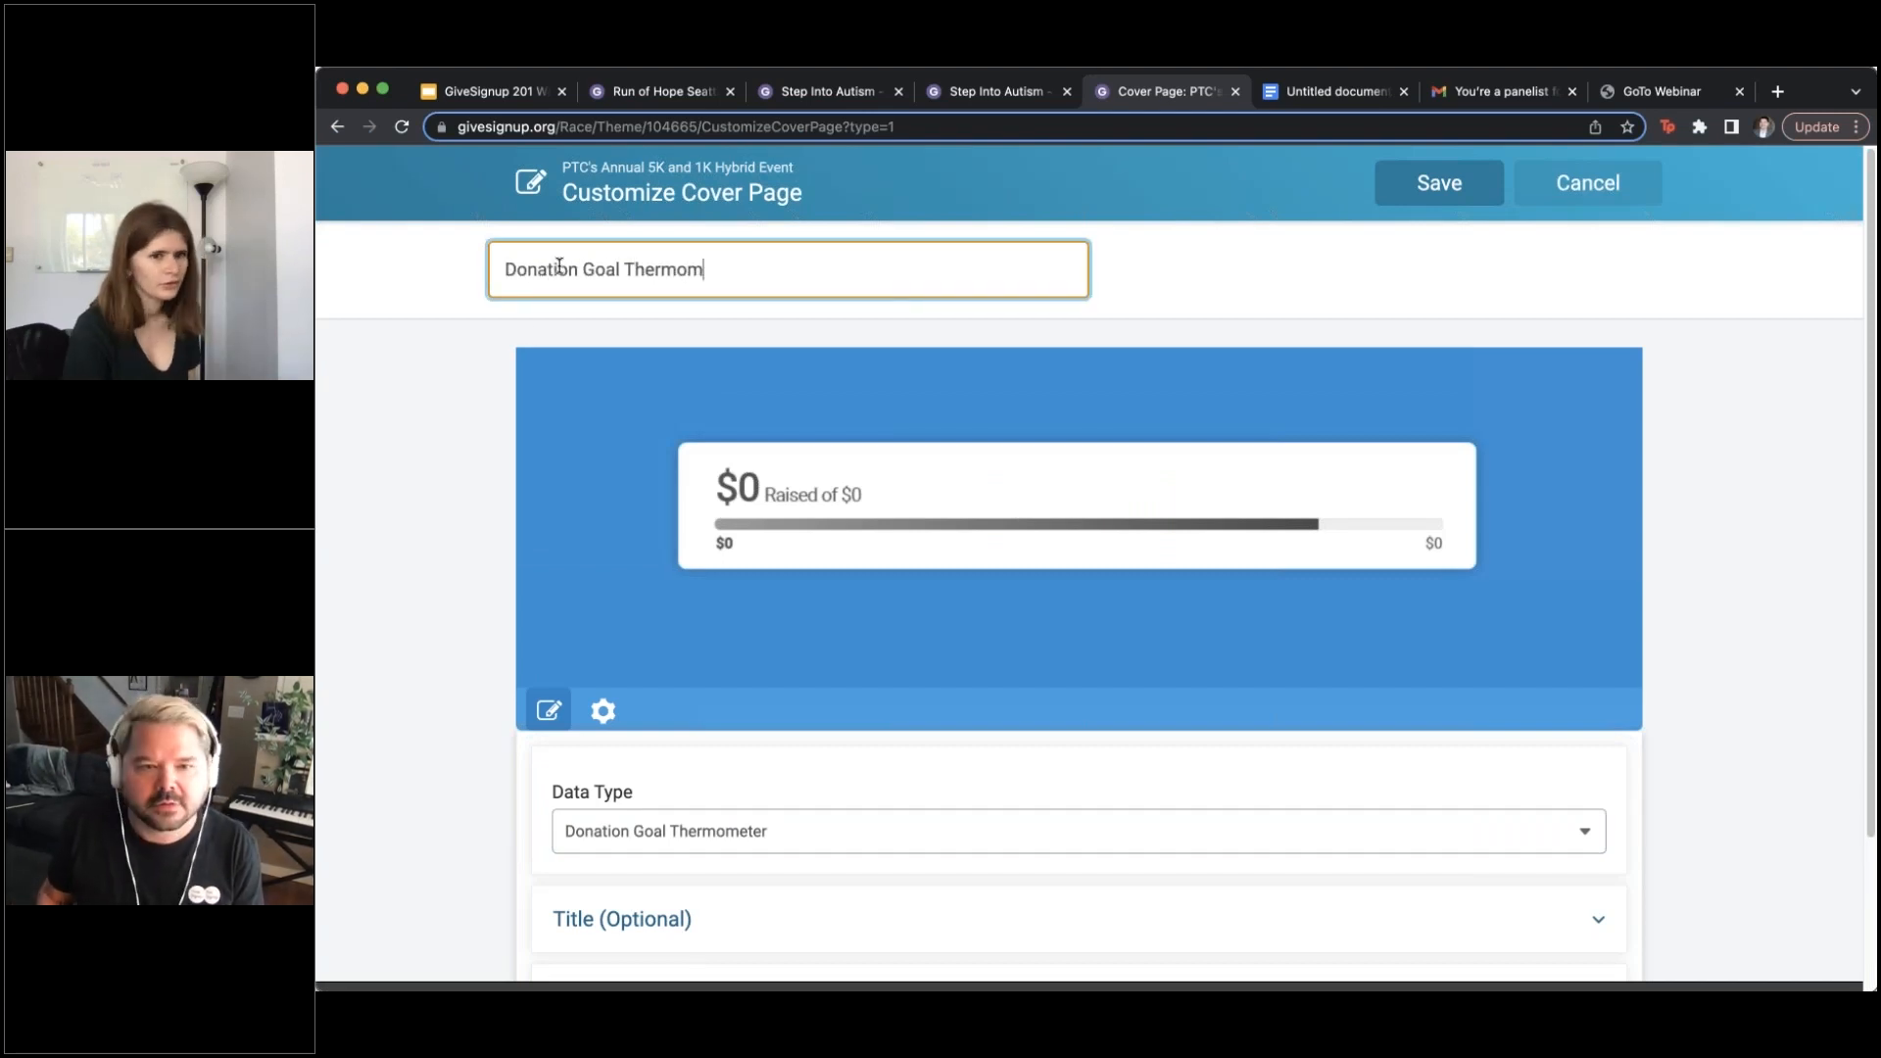
{"action": "type", "text": "eter"}
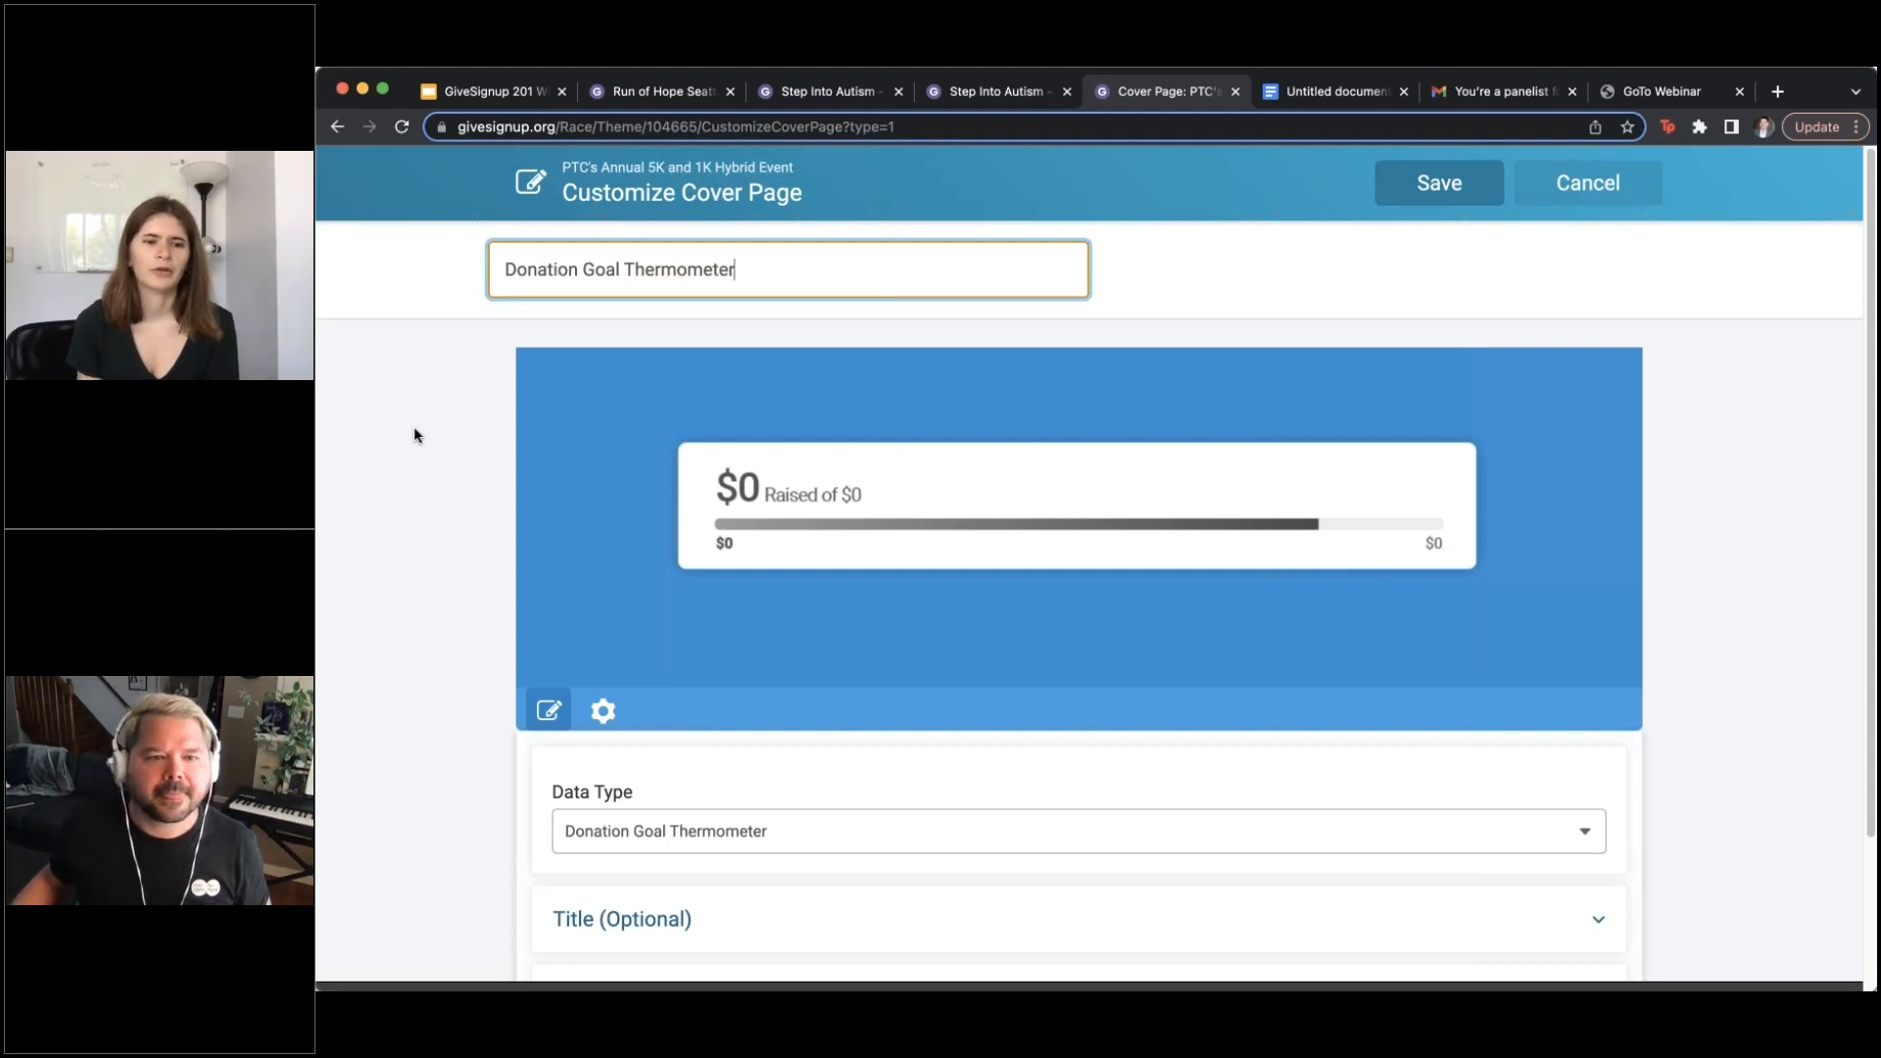
{"action": "scroll", "coordinate": [650, 420], "scroll_direction": "down", "scroll_amount": 3}
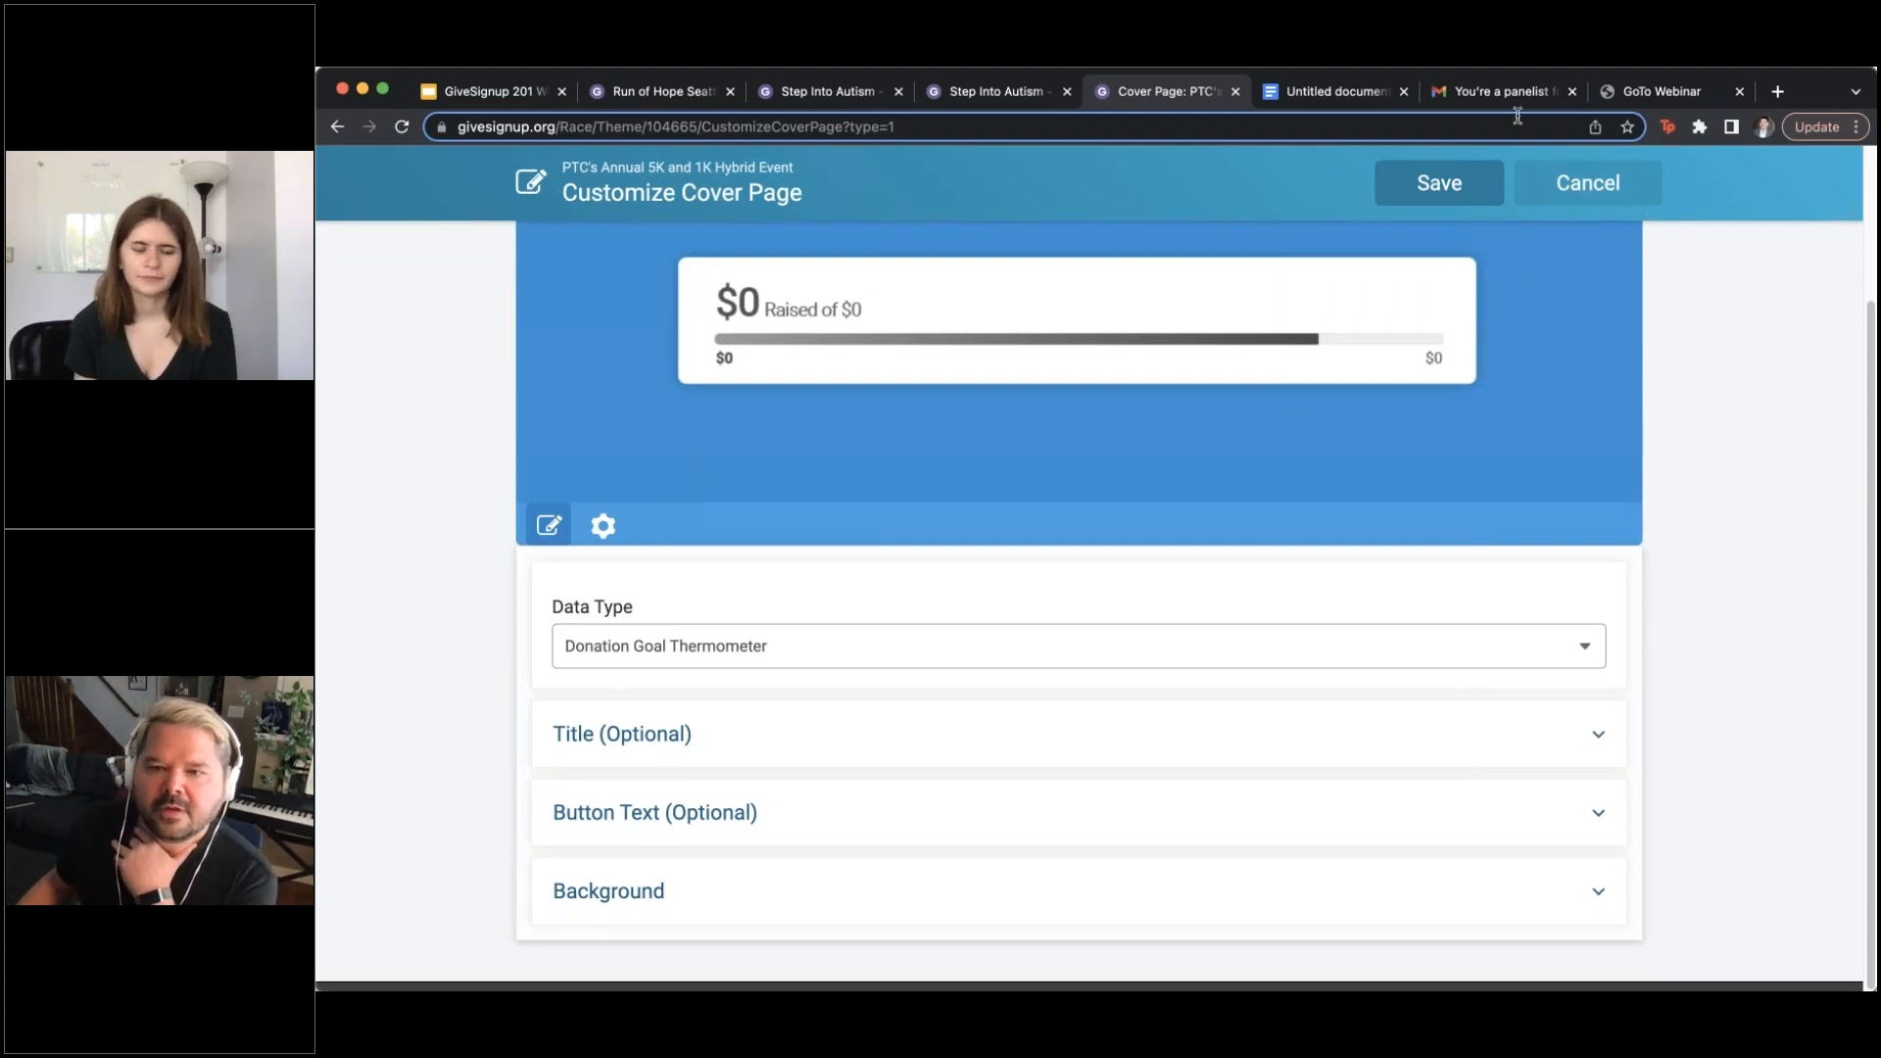
{"action": "left_click", "coordinate": [1440, 185]}
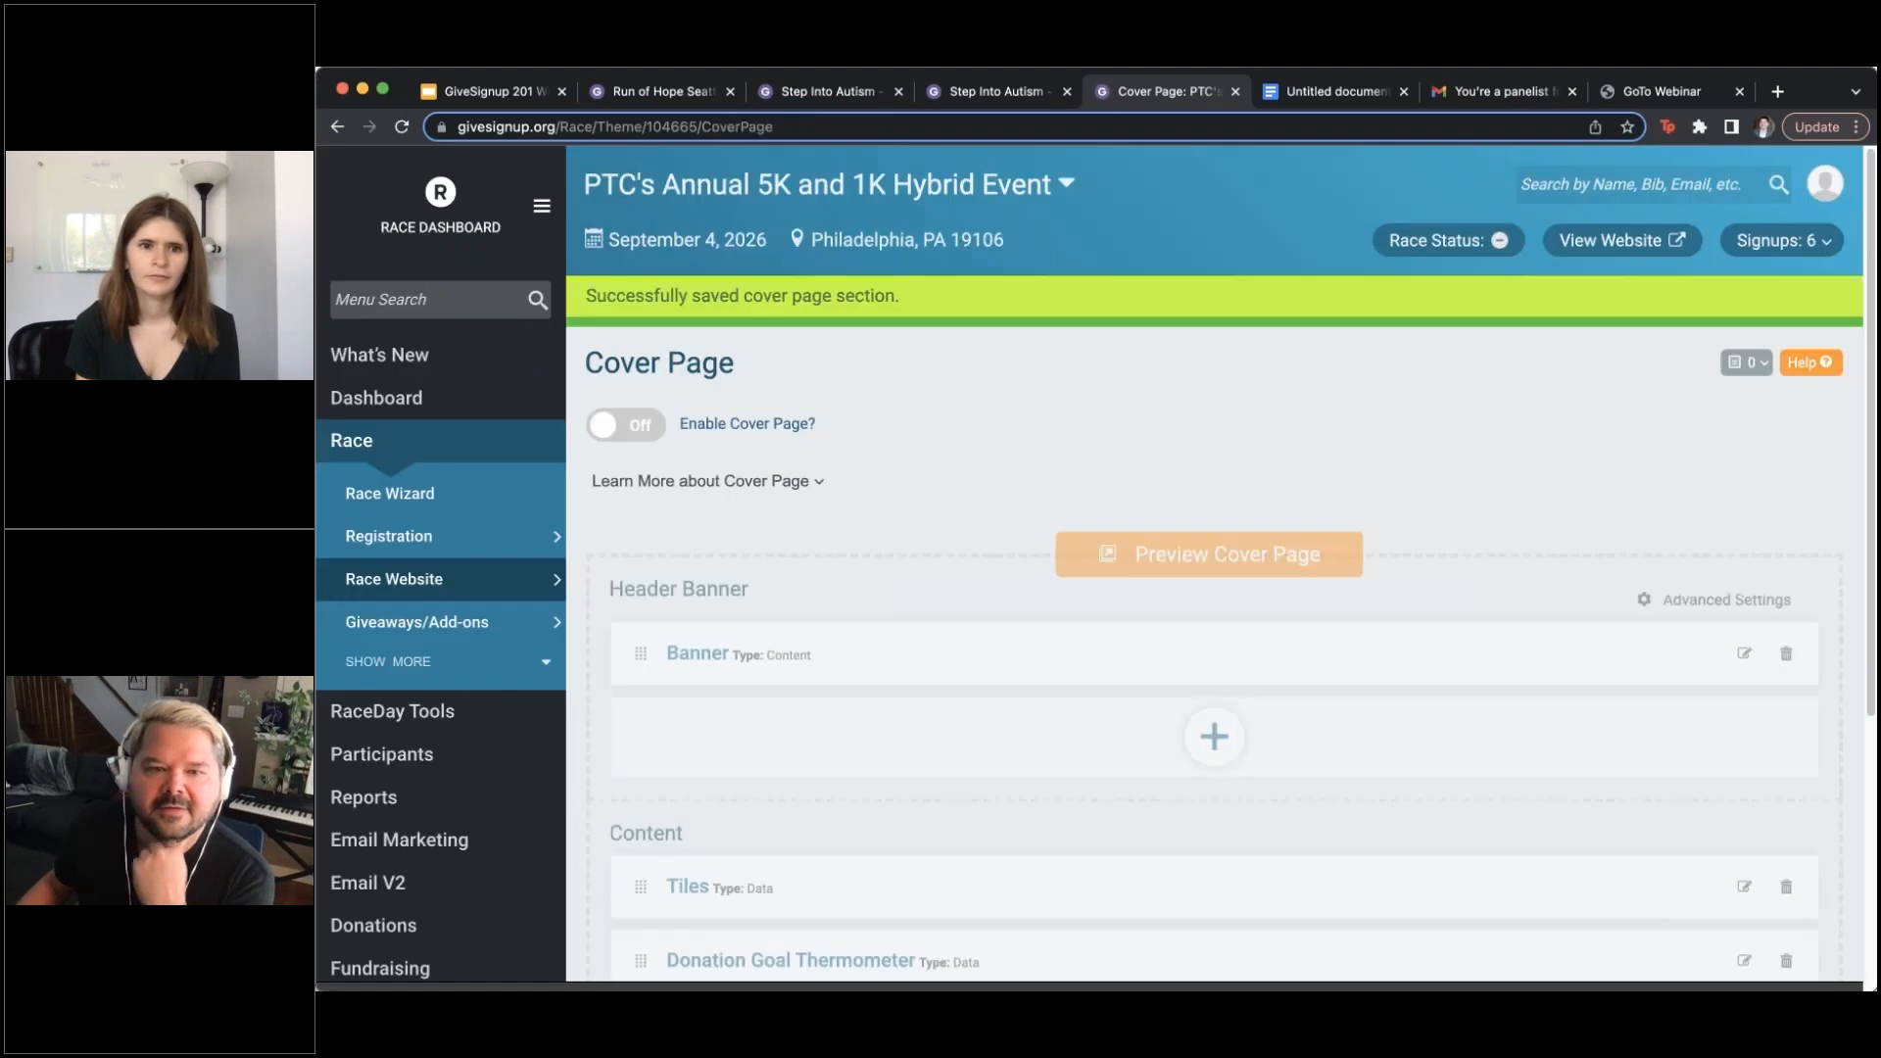
Add a Data section below the Donation Goal Thermometer and set its data type to Top Fundraisers
{"action": "scroll", "coordinate": [1460, 367], "scroll_direction": "down", "scroll_amount": 4}
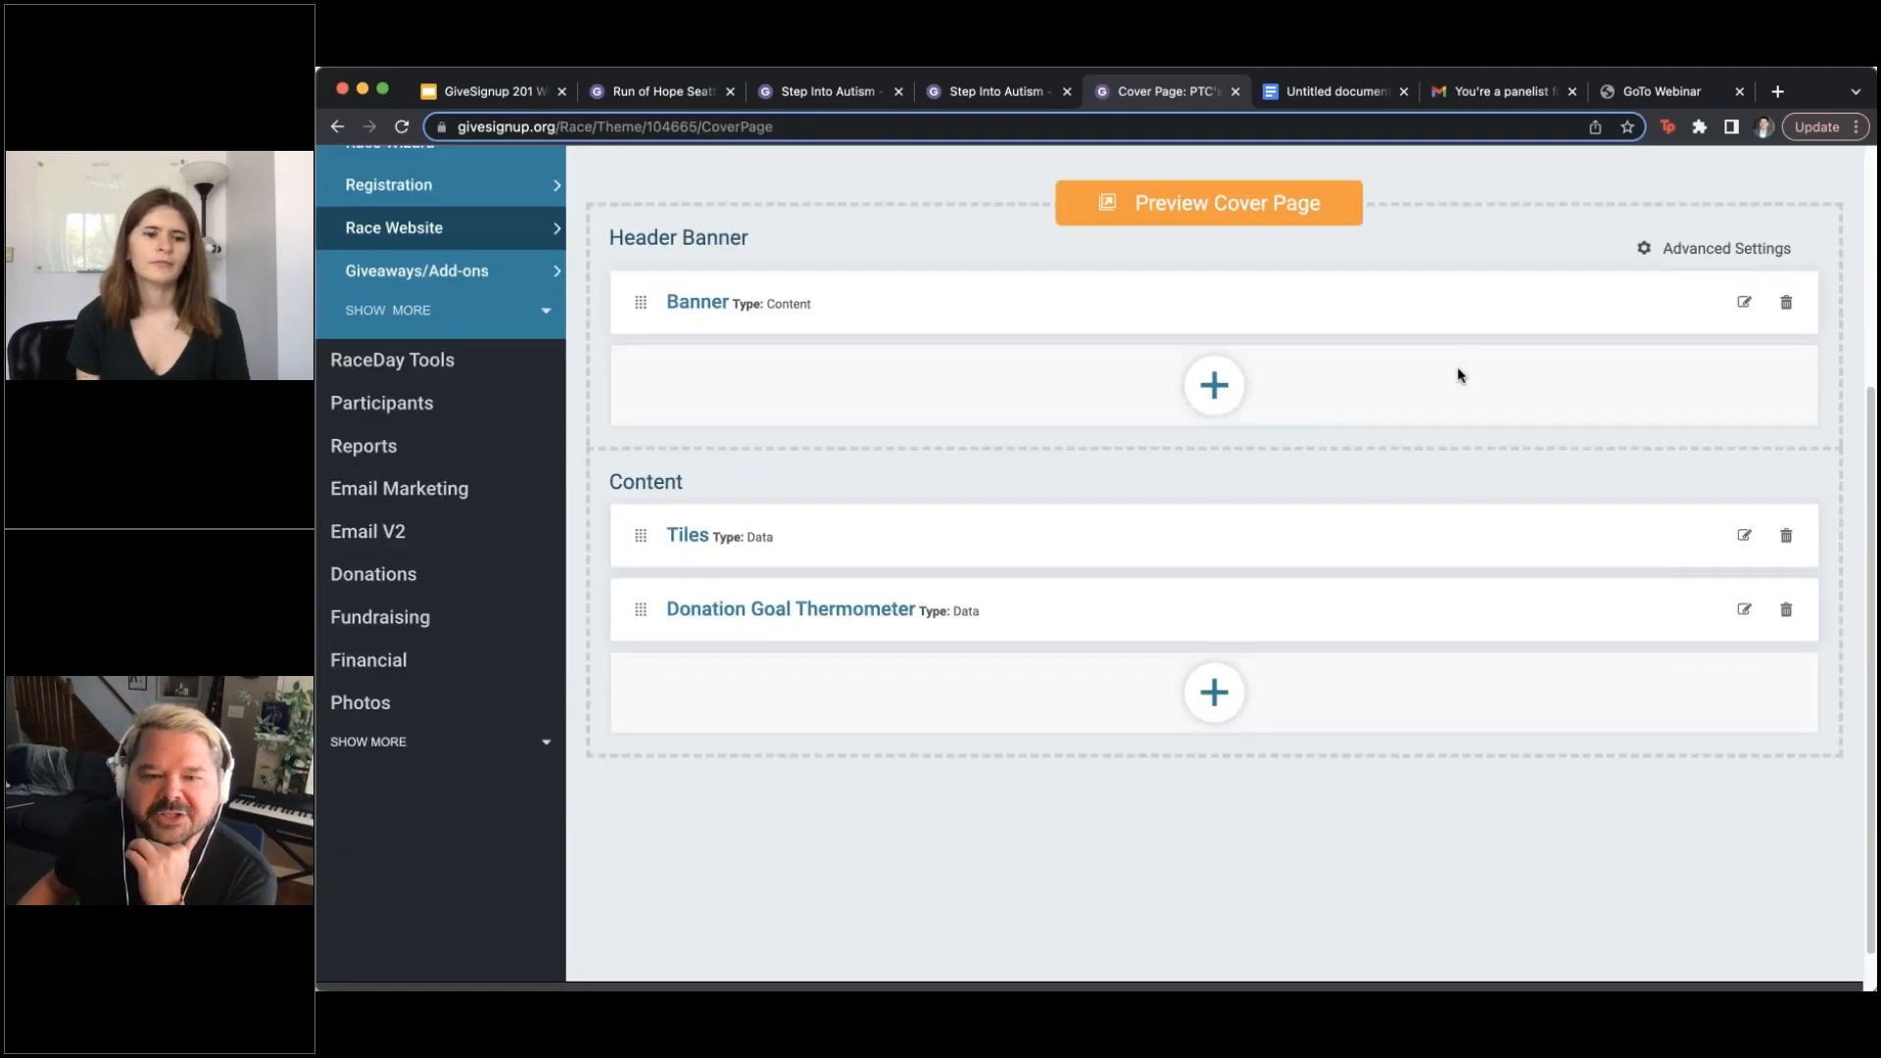
{"action": "left_click", "coordinate": [1231, 703]}
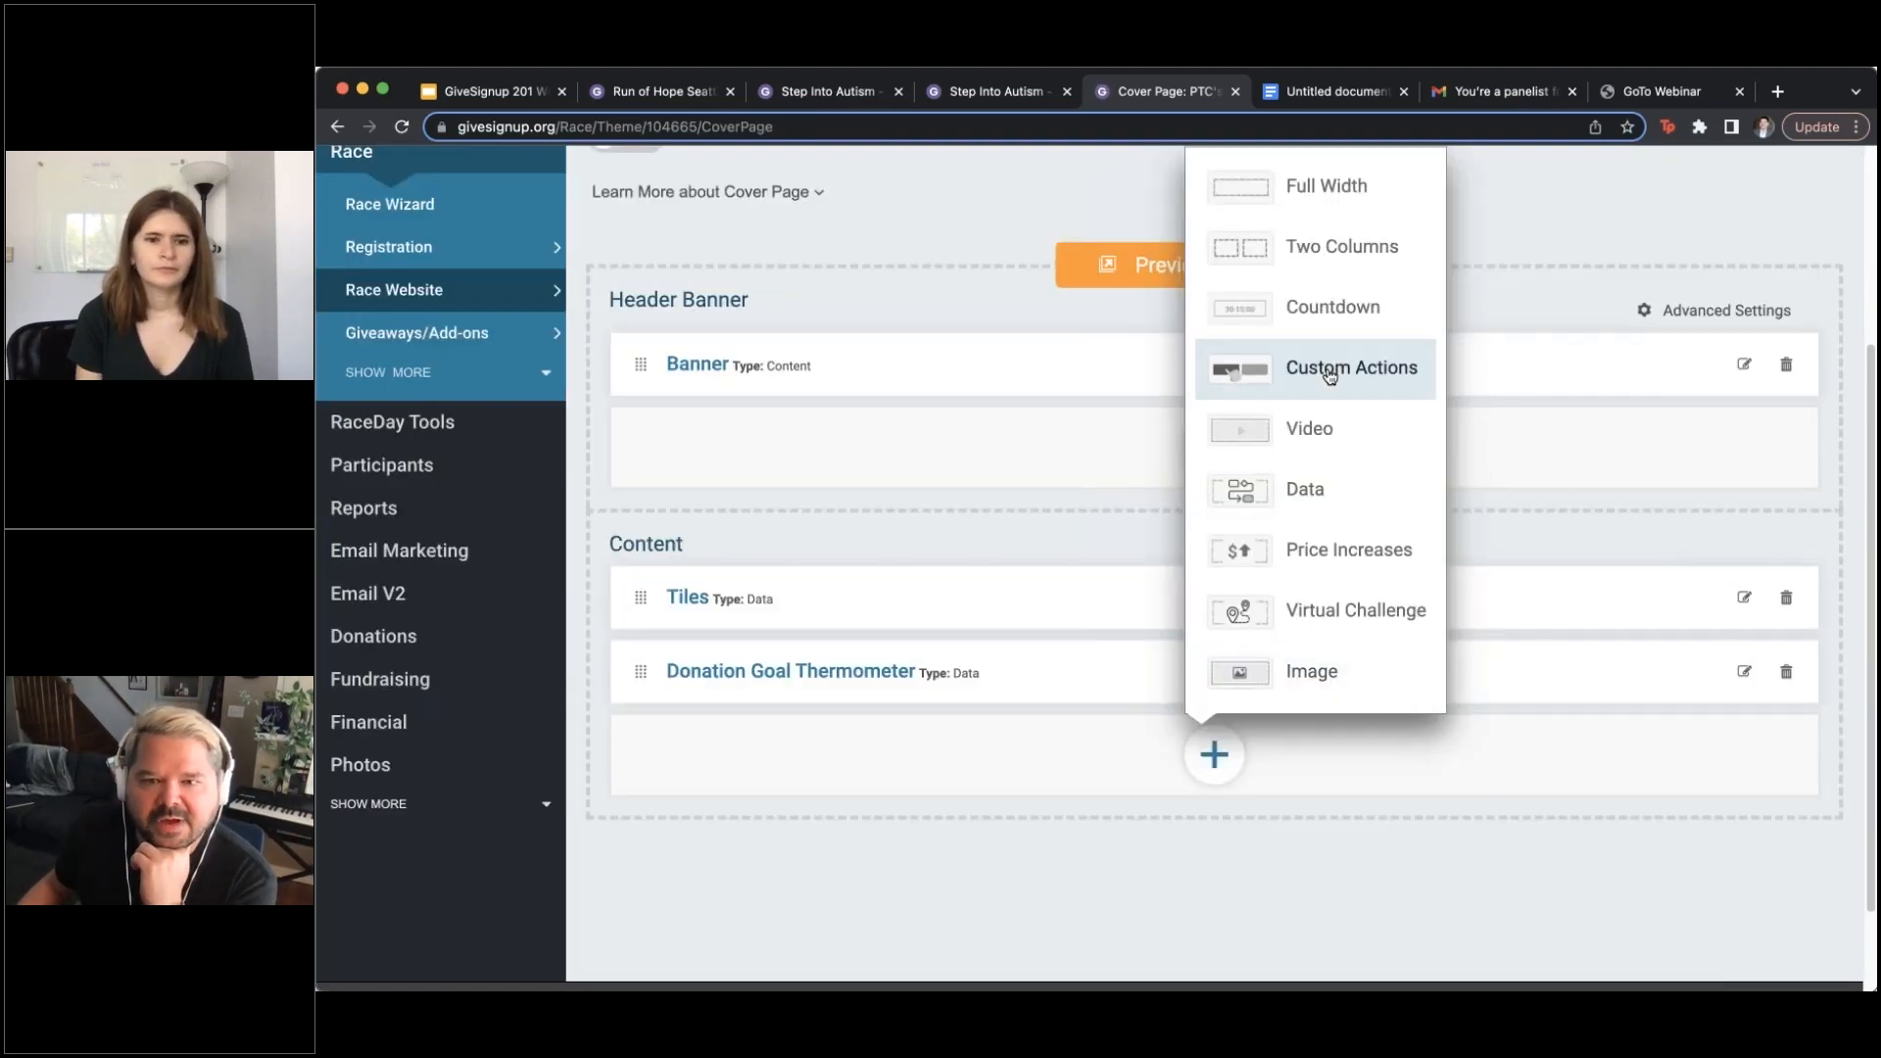
{"action": "left_click", "coordinate": [1329, 502]}
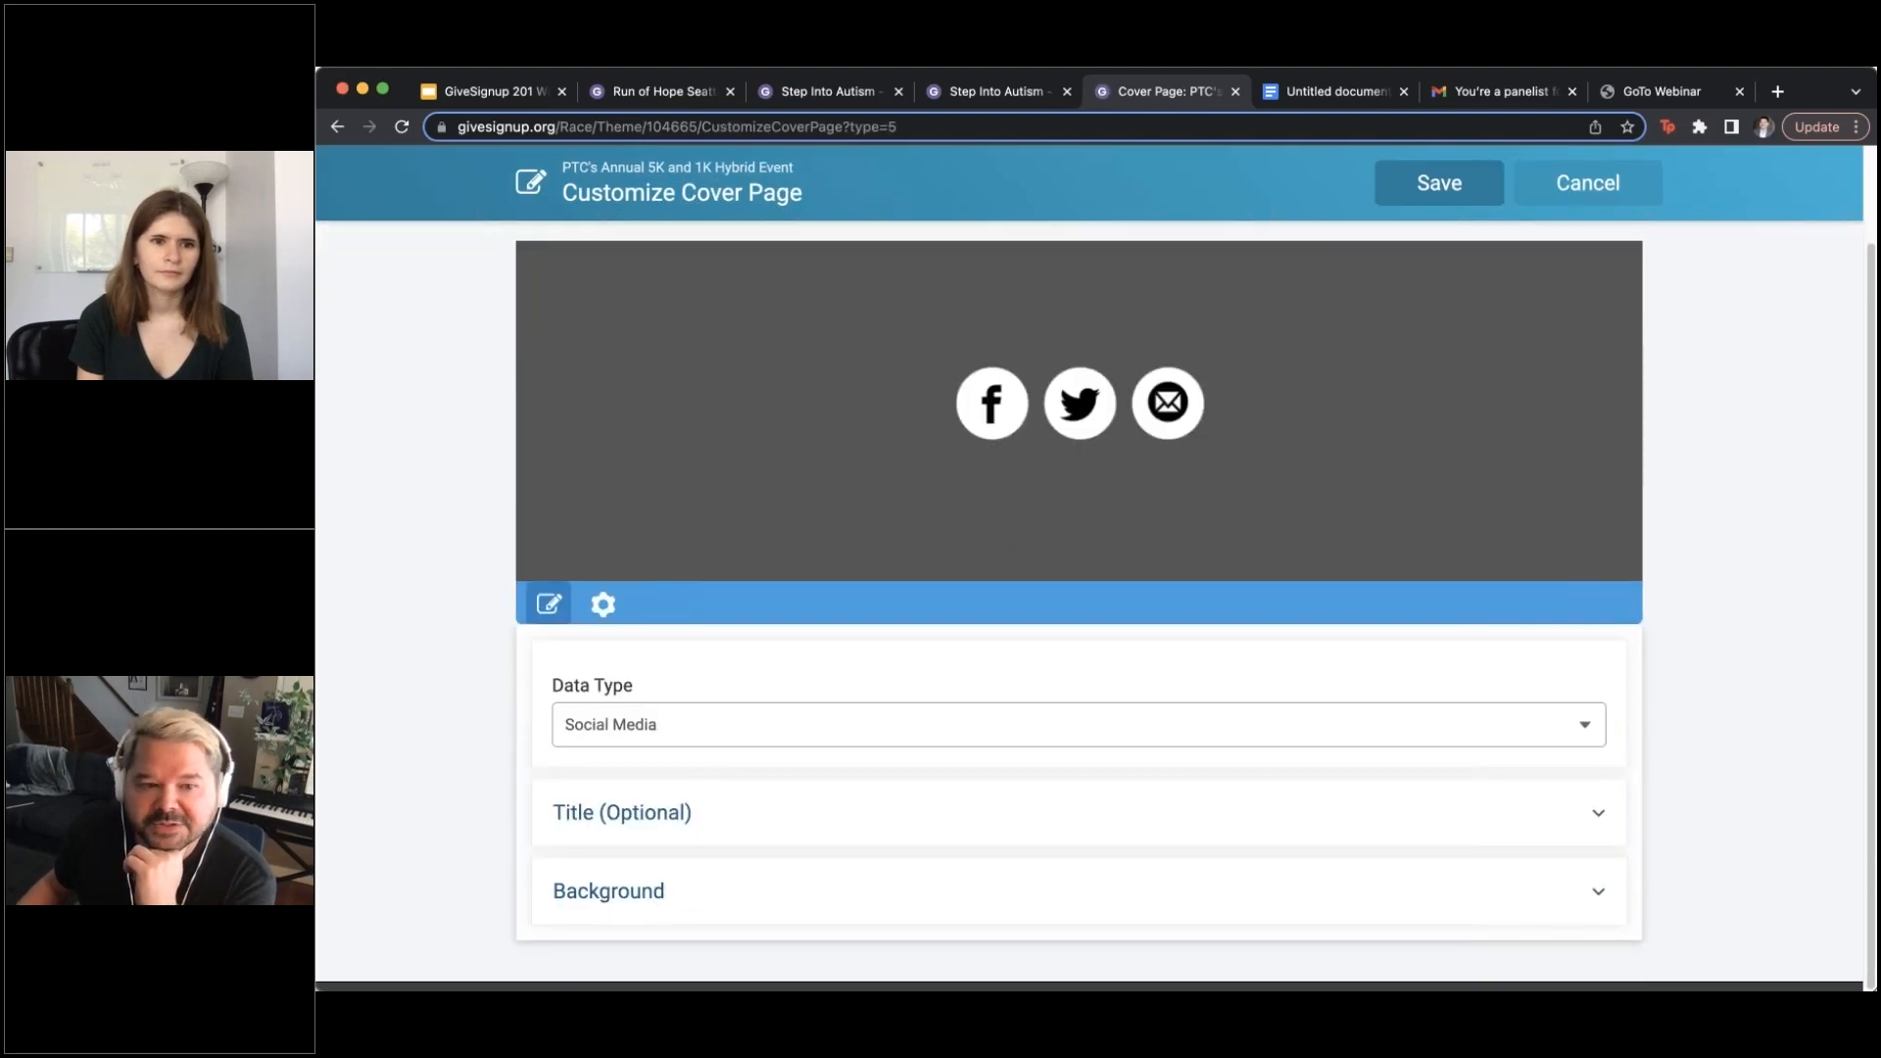
{"action": "left_click", "coordinate": [672, 729]}
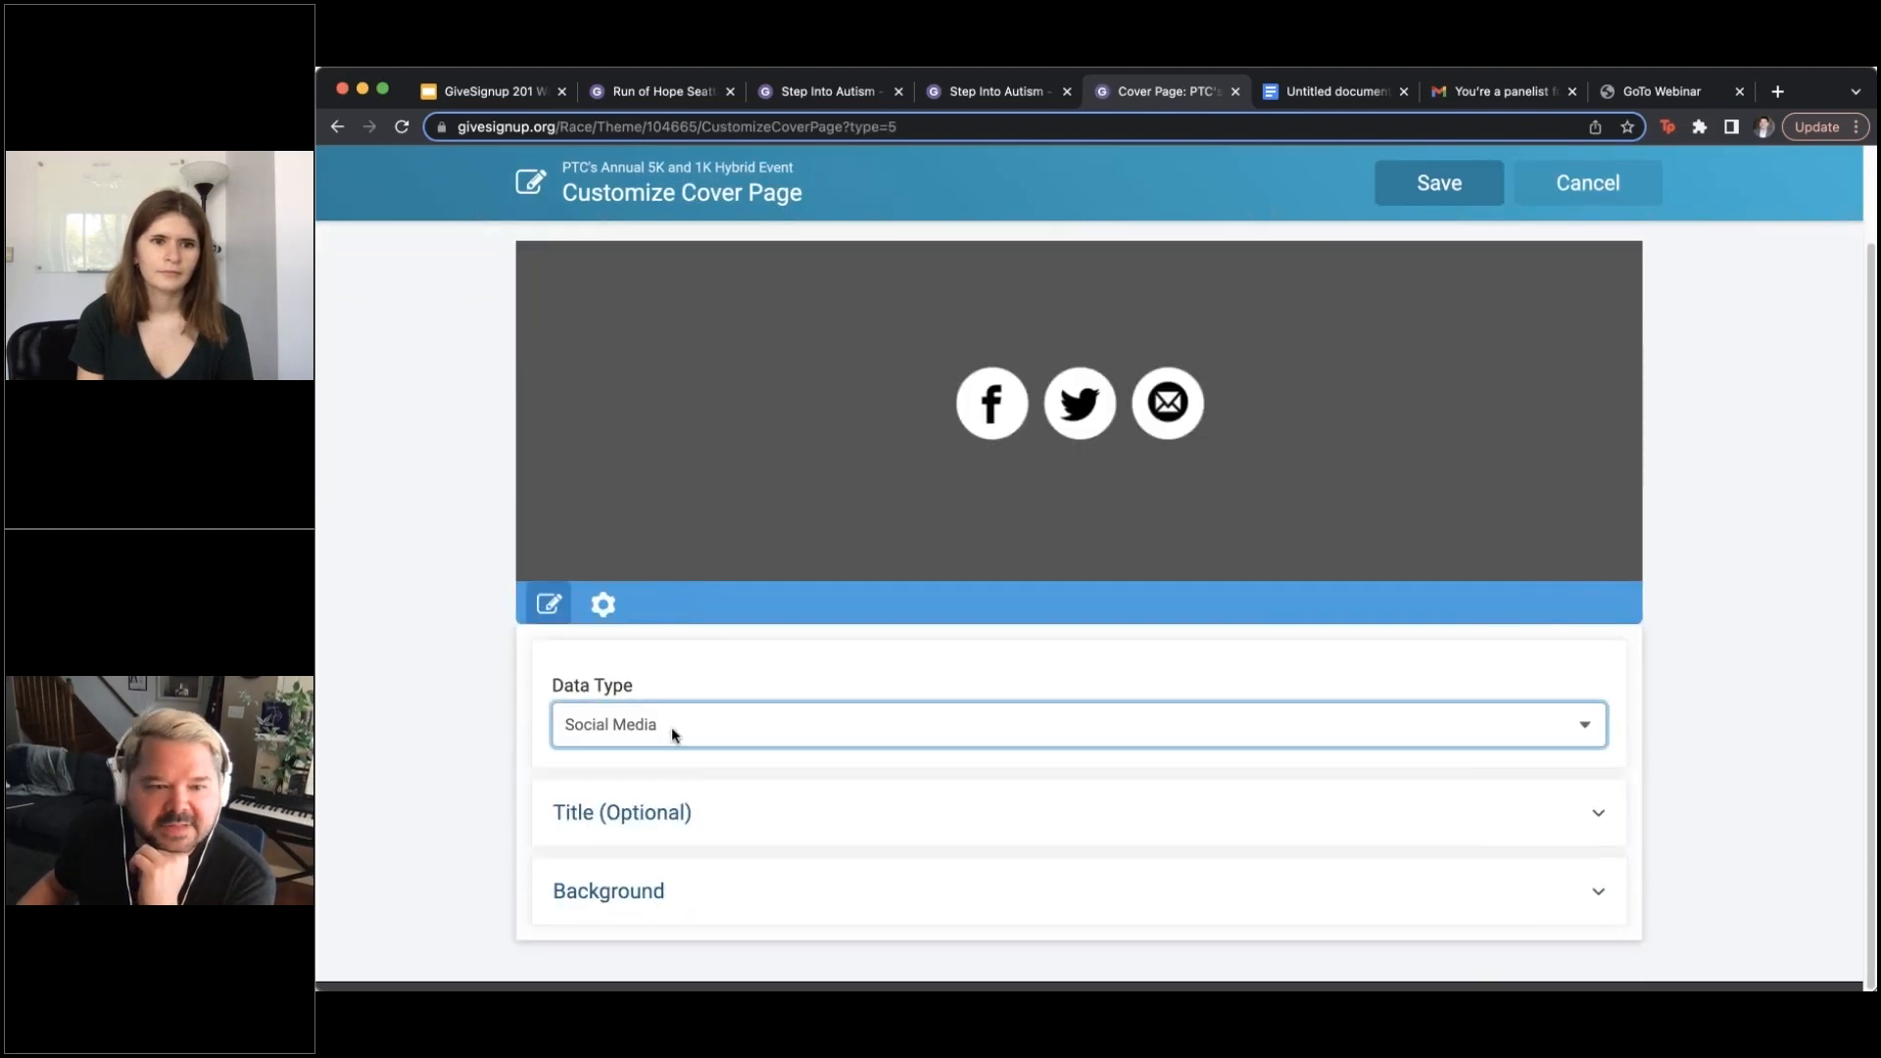
{"action": "left_click", "coordinate": [675, 812]}
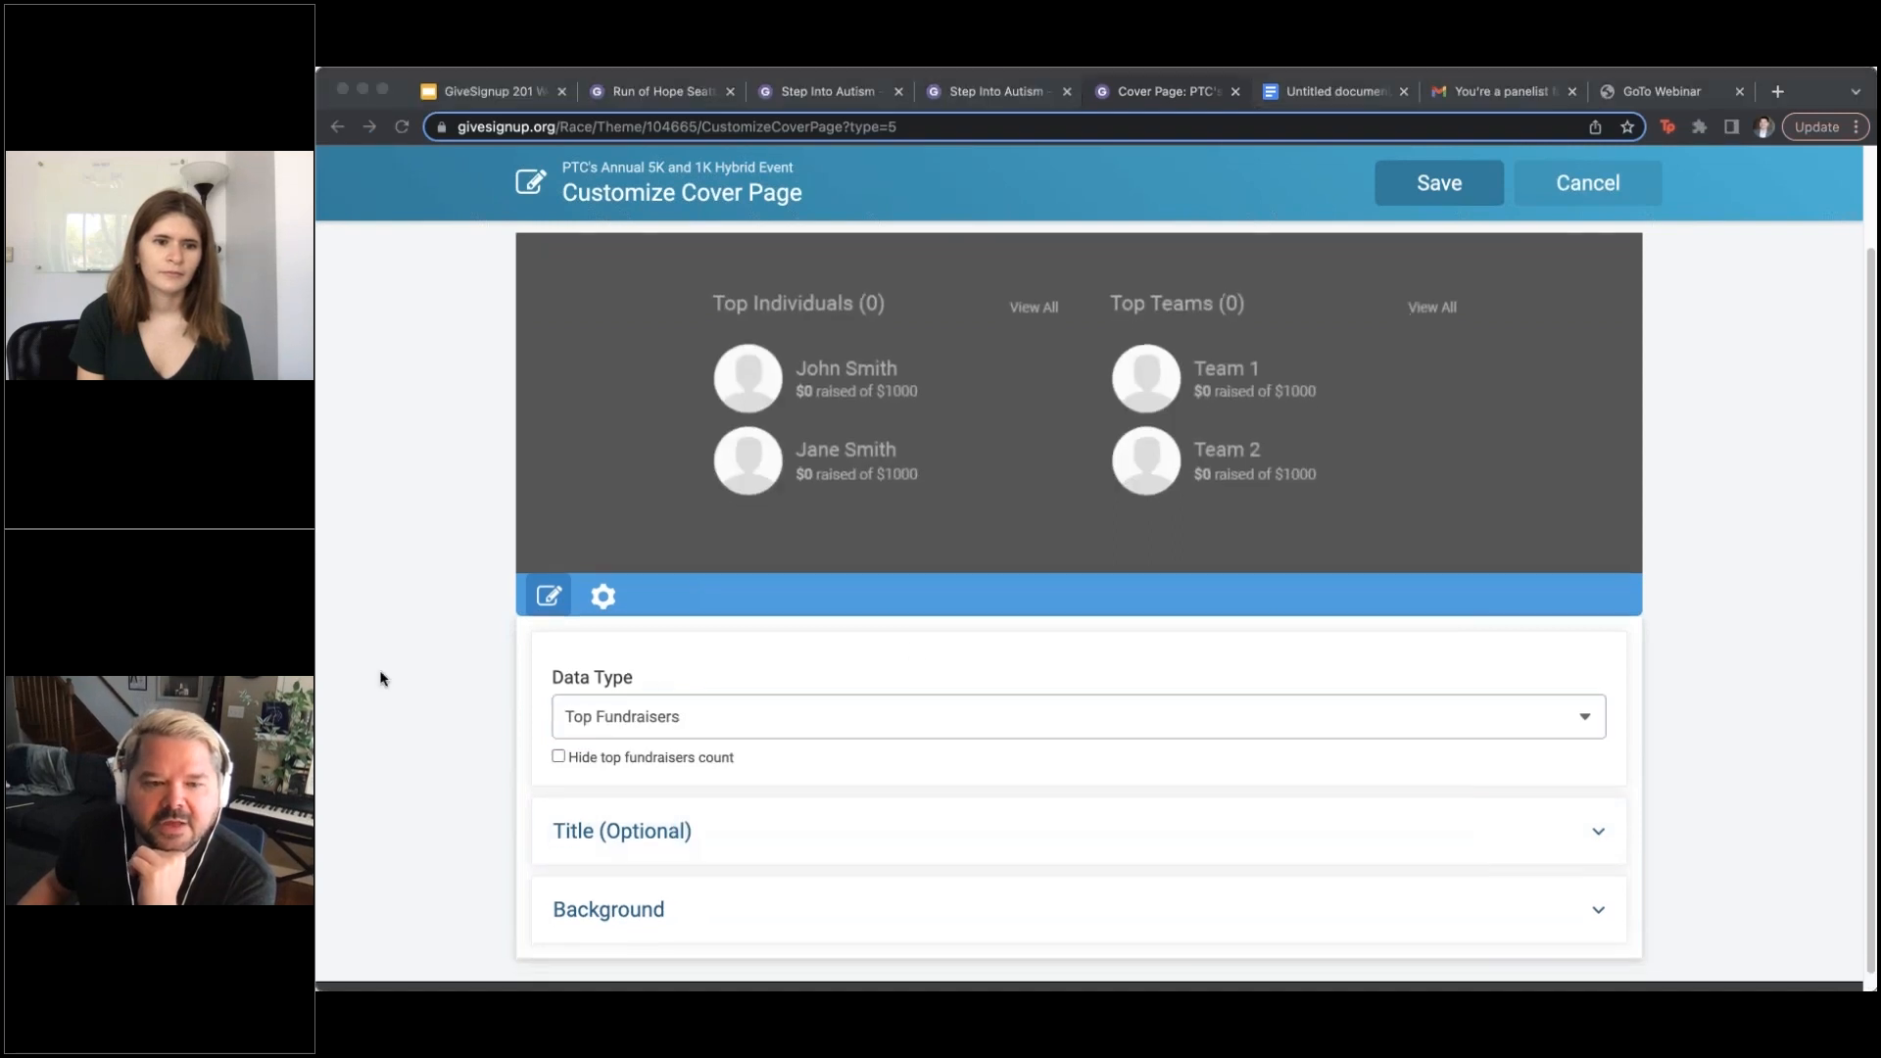
{"action": "scroll", "coordinate": [383, 678], "scroll_direction": "down", "scroll_amount": 1}
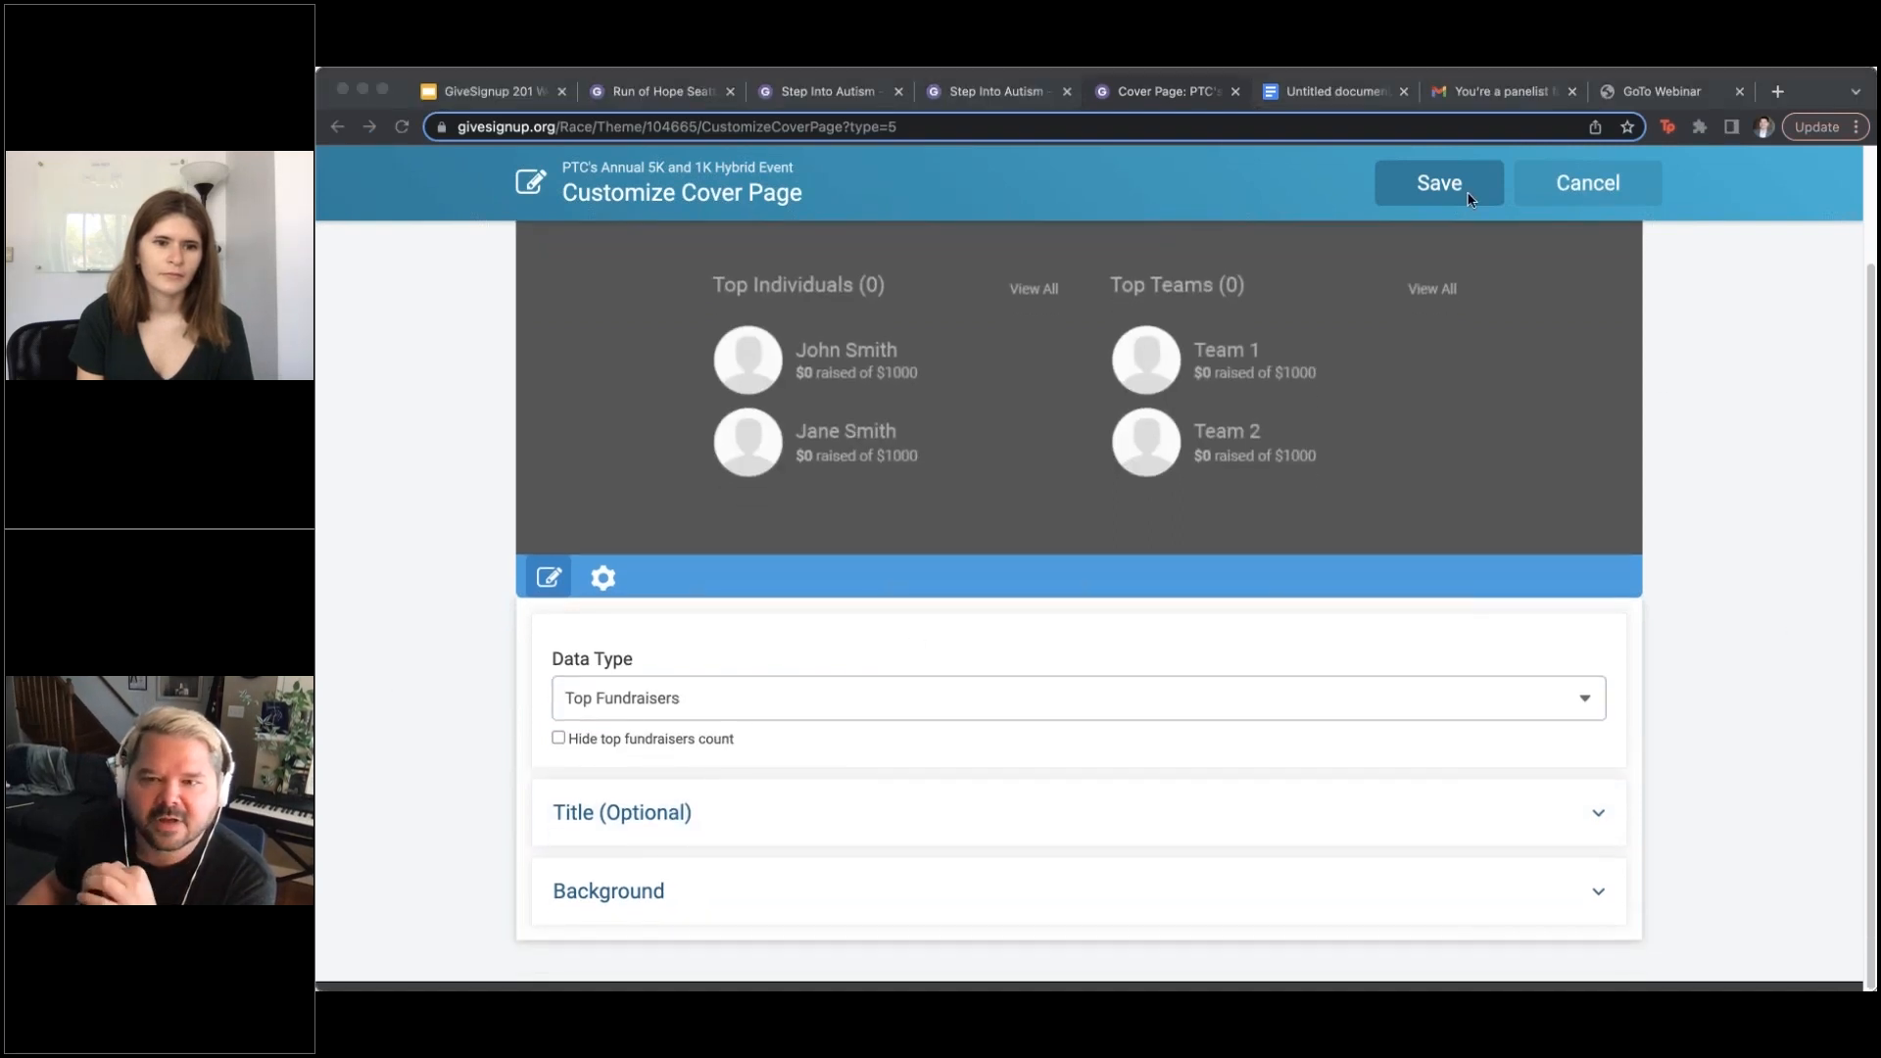
Name the new data section "Top Fundraisers" and save it
{"action": "left_click", "coordinate": [1467, 196]}
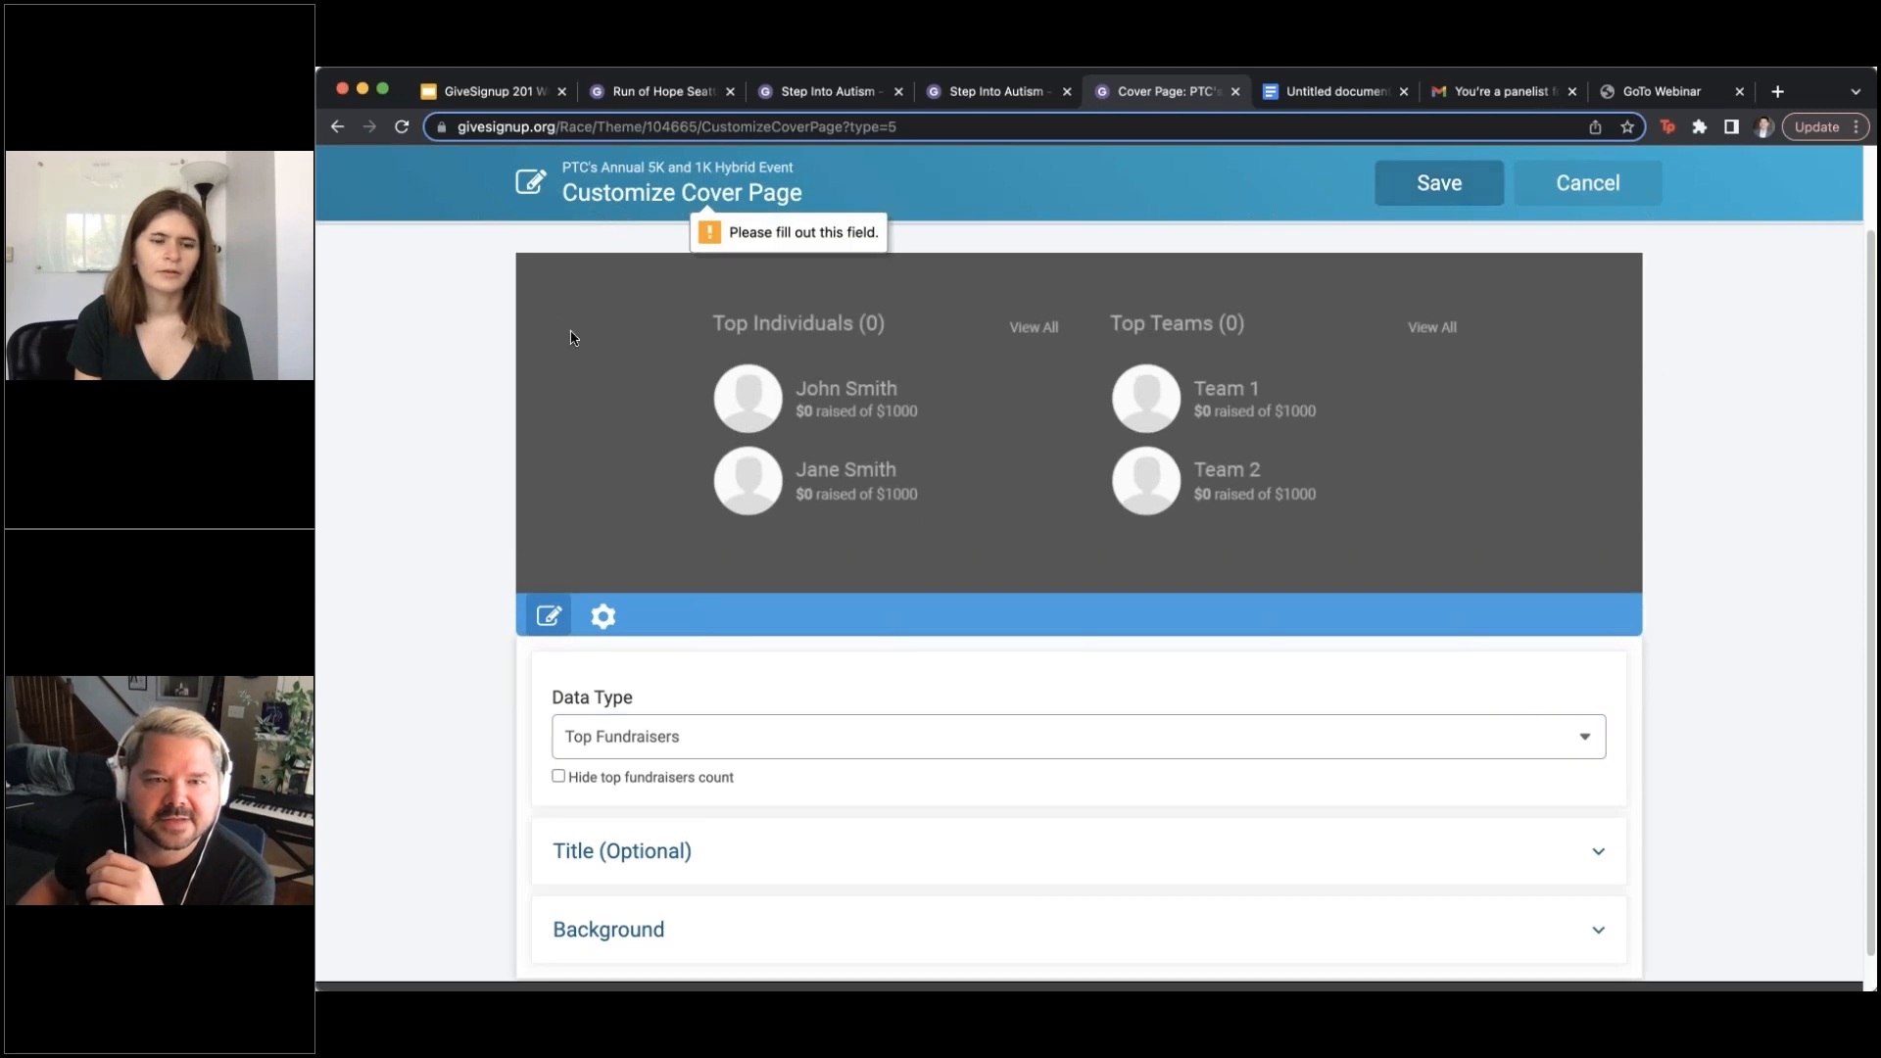
{"action": "type", "text": "Top Fundraisers"}
{"action": "left_click", "coordinate": [1430, 186]}
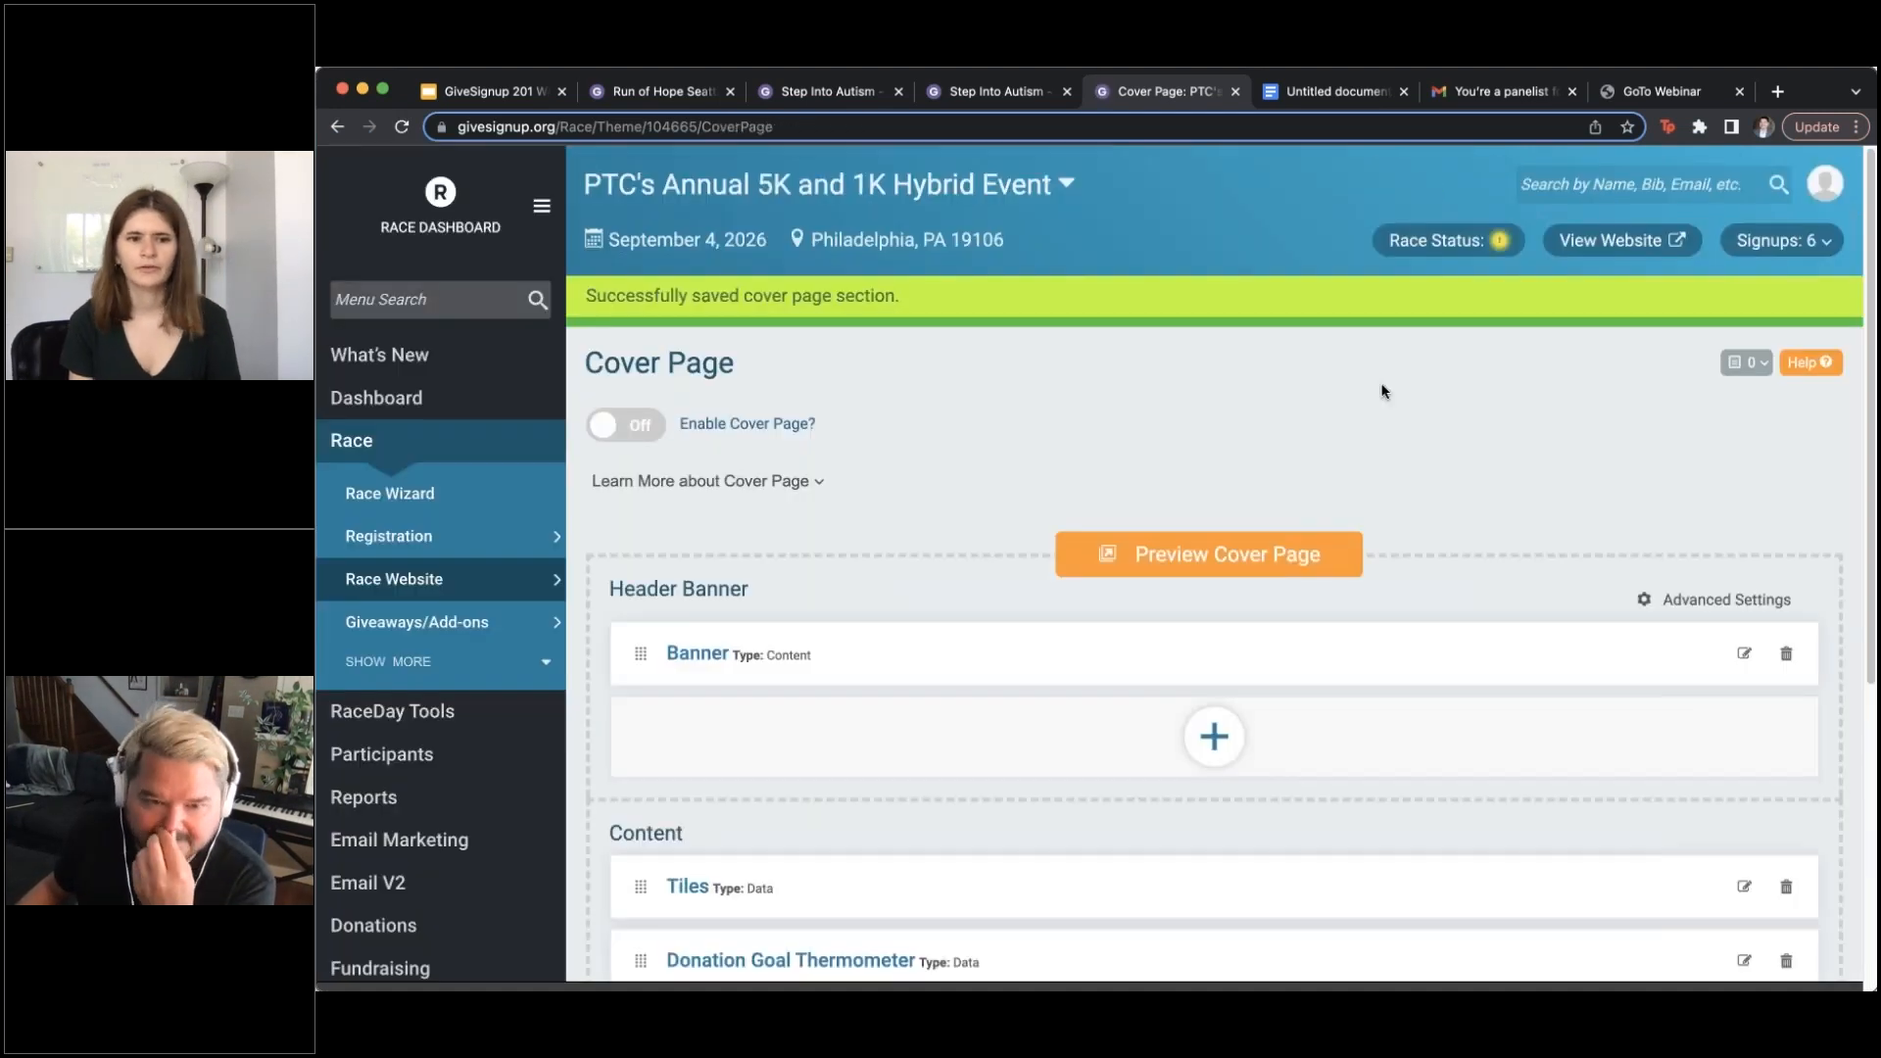
Preview the cover page and look through its banner, event tiles and remaining content sections
{"action": "scroll", "coordinate": [1382, 391], "scroll_direction": "down", "scroll_amount": 3}
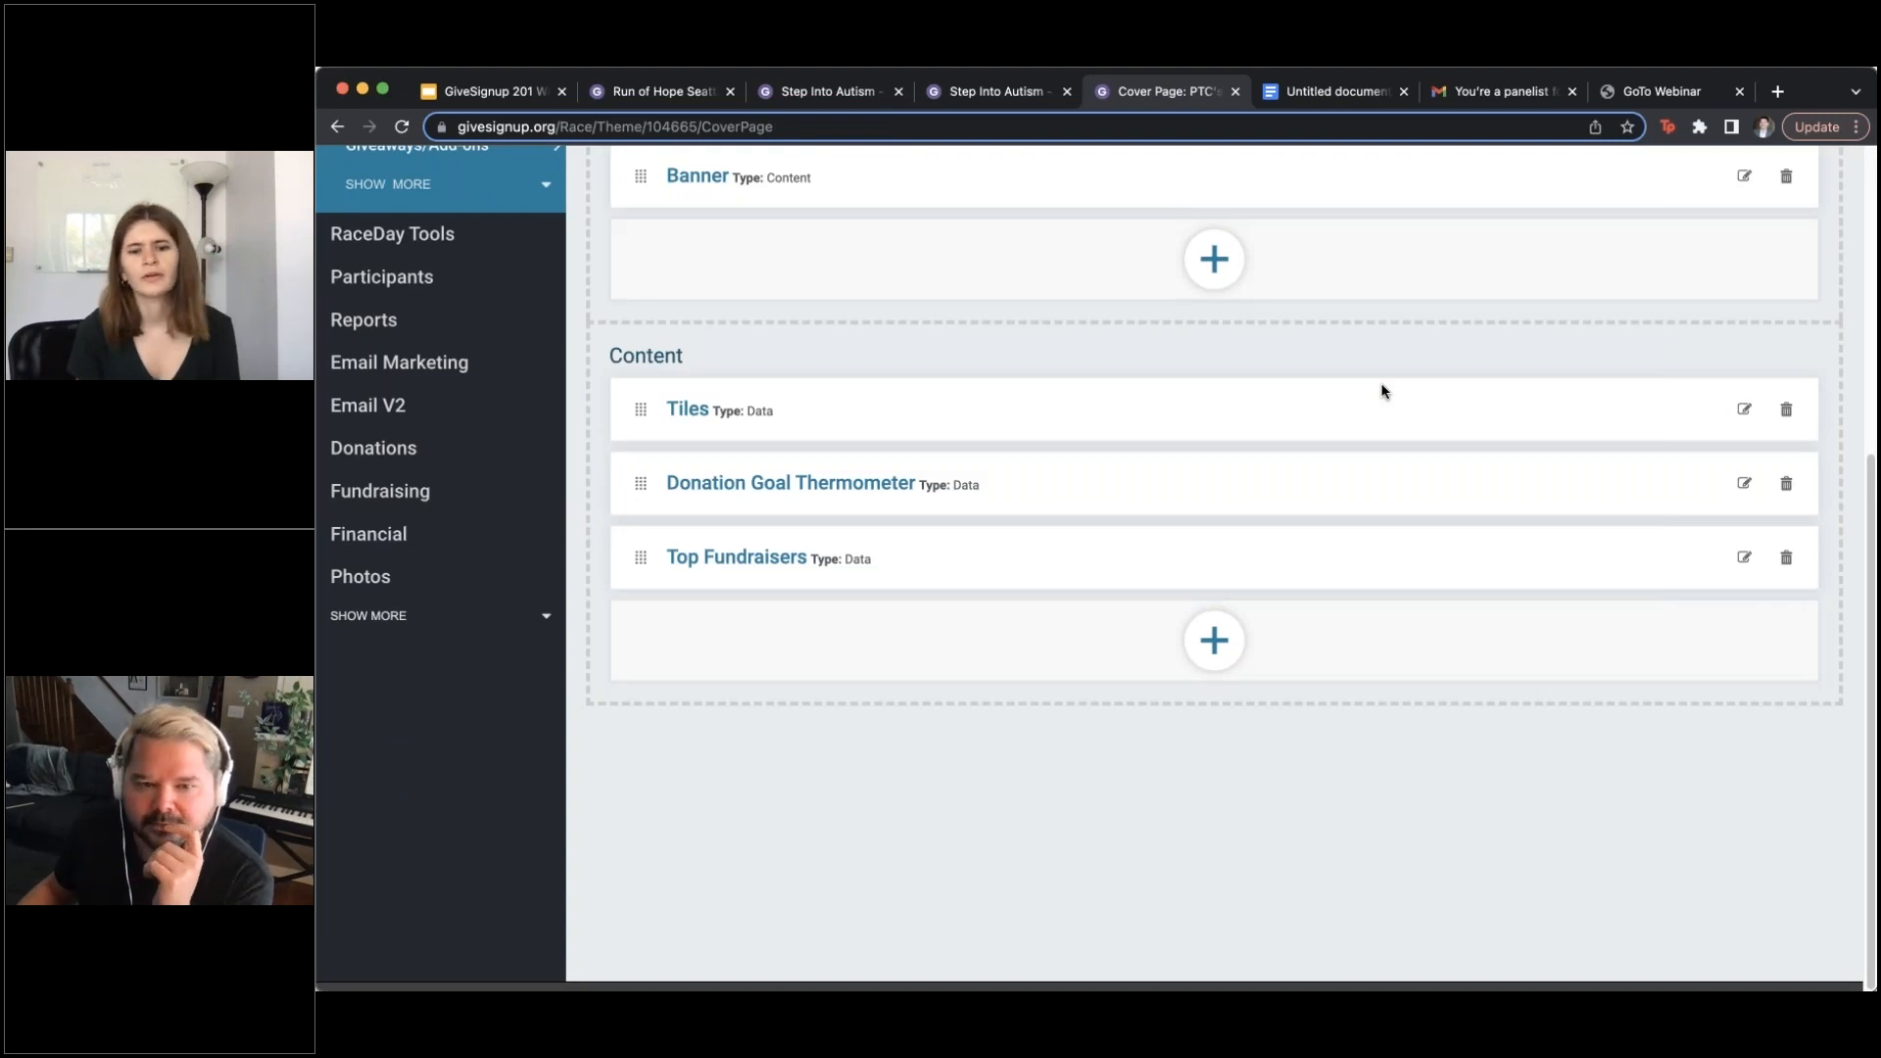
{"action": "scroll", "coordinate": [1383, 393], "scroll_direction": "up", "scroll_amount": 2}
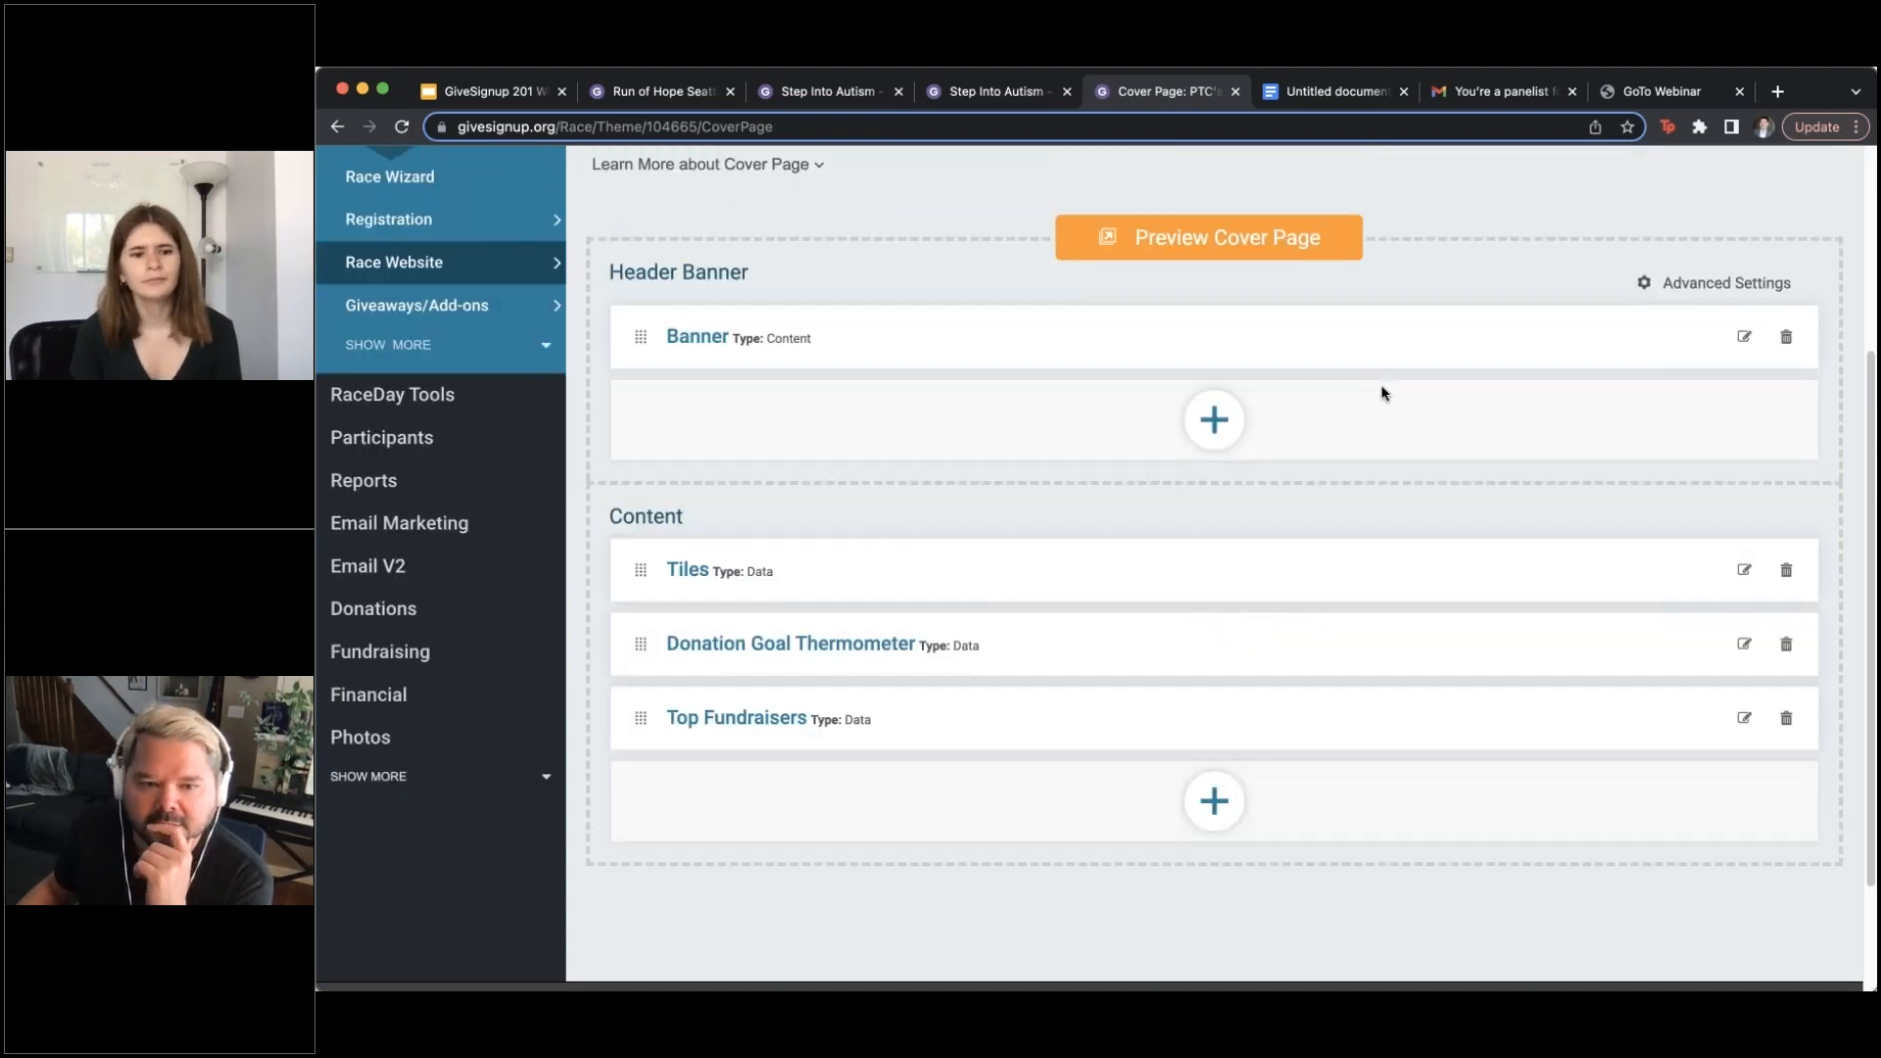
{"action": "scroll", "coordinate": [1382, 391], "scroll_direction": "up", "scroll_amount": 1}
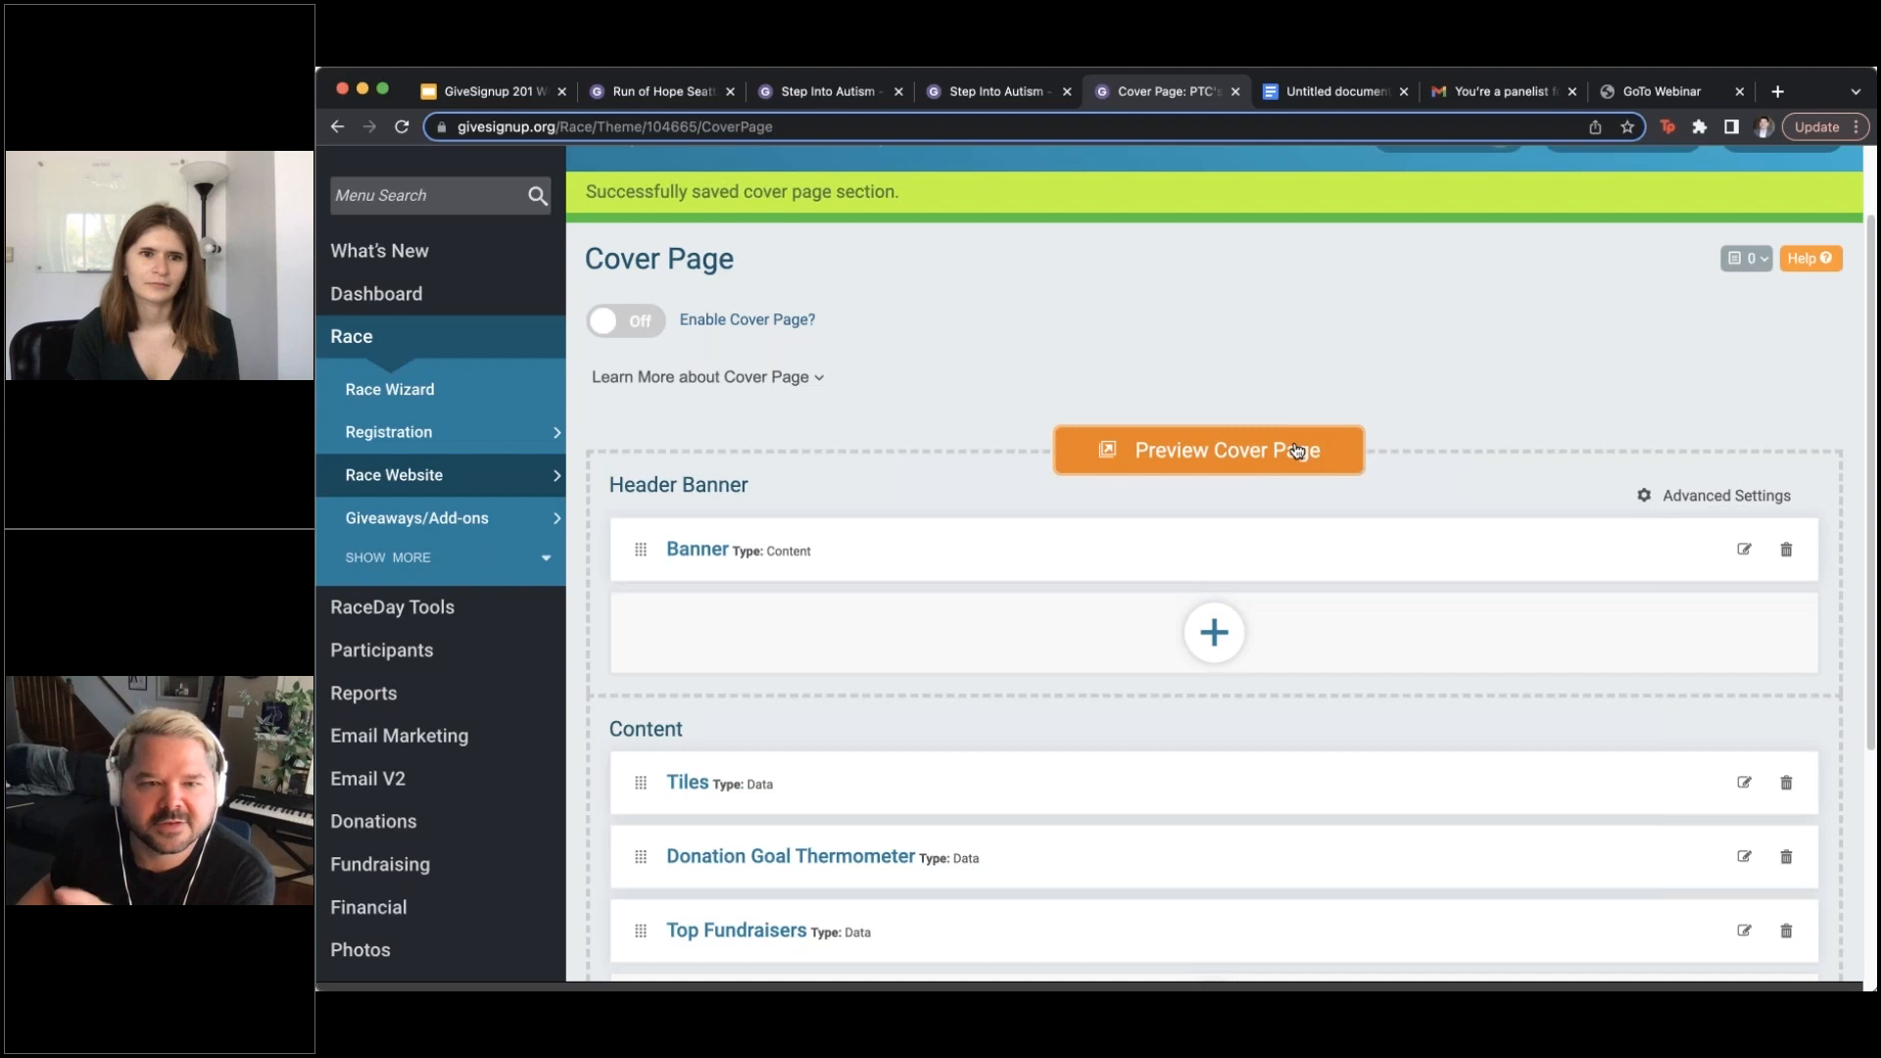
{"action": "left_click", "coordinate": [1296, 451]}
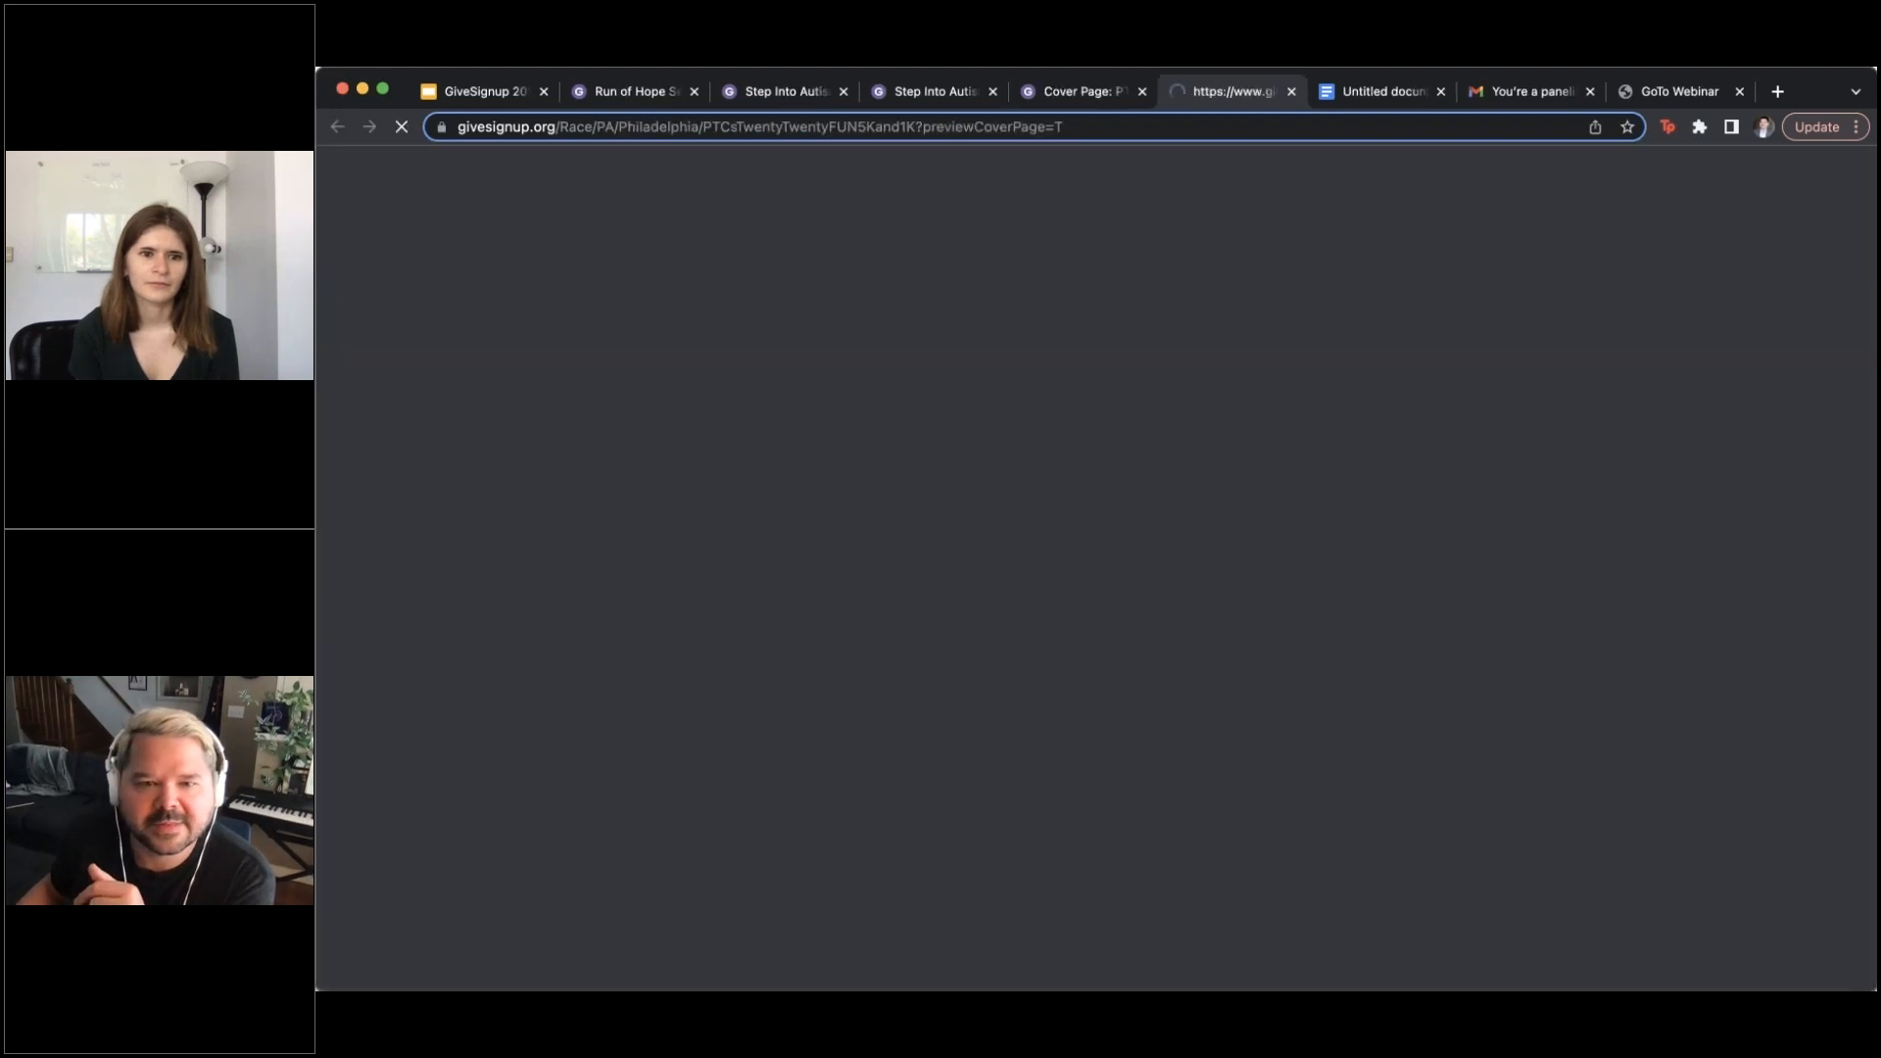
{"action": "scroll", "coordinate": [1307, 476], "scroll_direction": "down", "scroll_amount": 6}
{"action": "scroll", "coordinate": [1307, 476], "scroll_direction": "down", "scroll_amount": 3}
{"action": "scroll", "coordinate": [1307, 476], "scroll_direction": "up", "scroll_amount": 10}
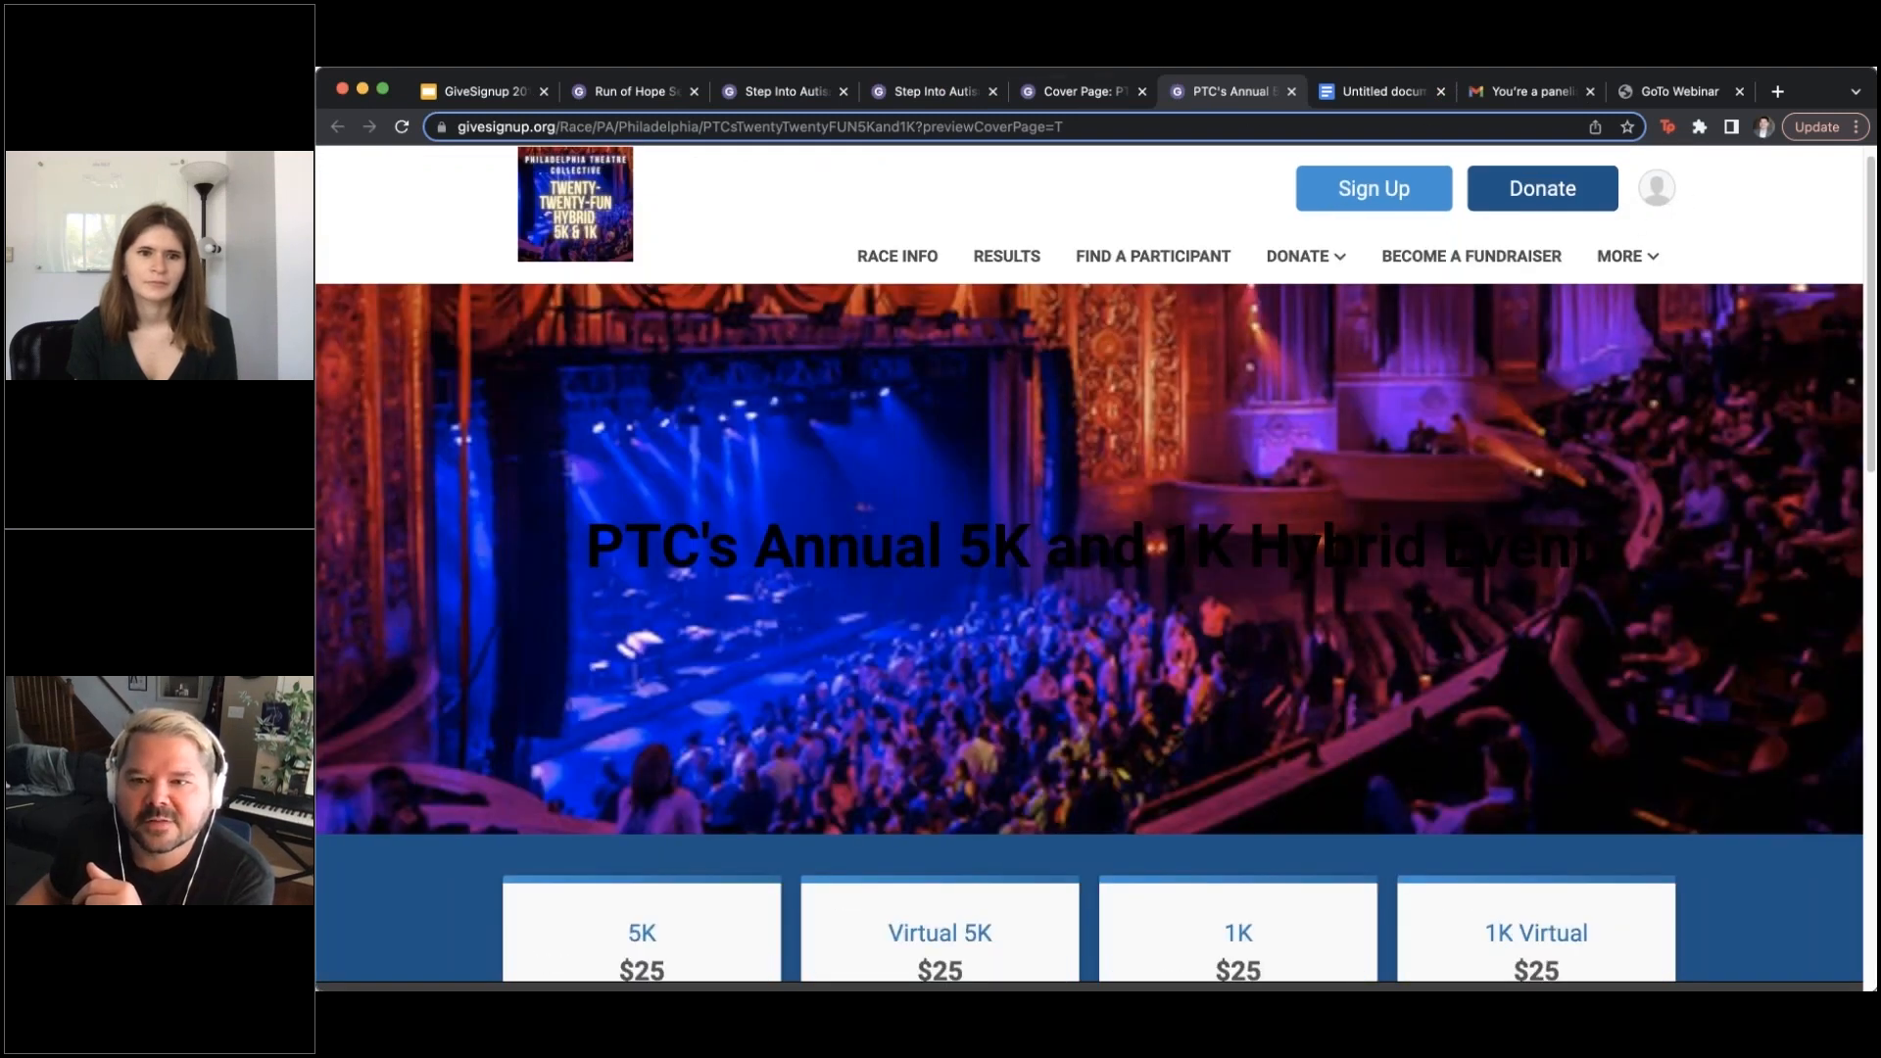
Return from the preview to the race's cover page settings and open the header banner for editing
{"action": "left_click", "coordinate": [1656, 187]}
{"action": "left_click", "coordinate": [1449, 218]}
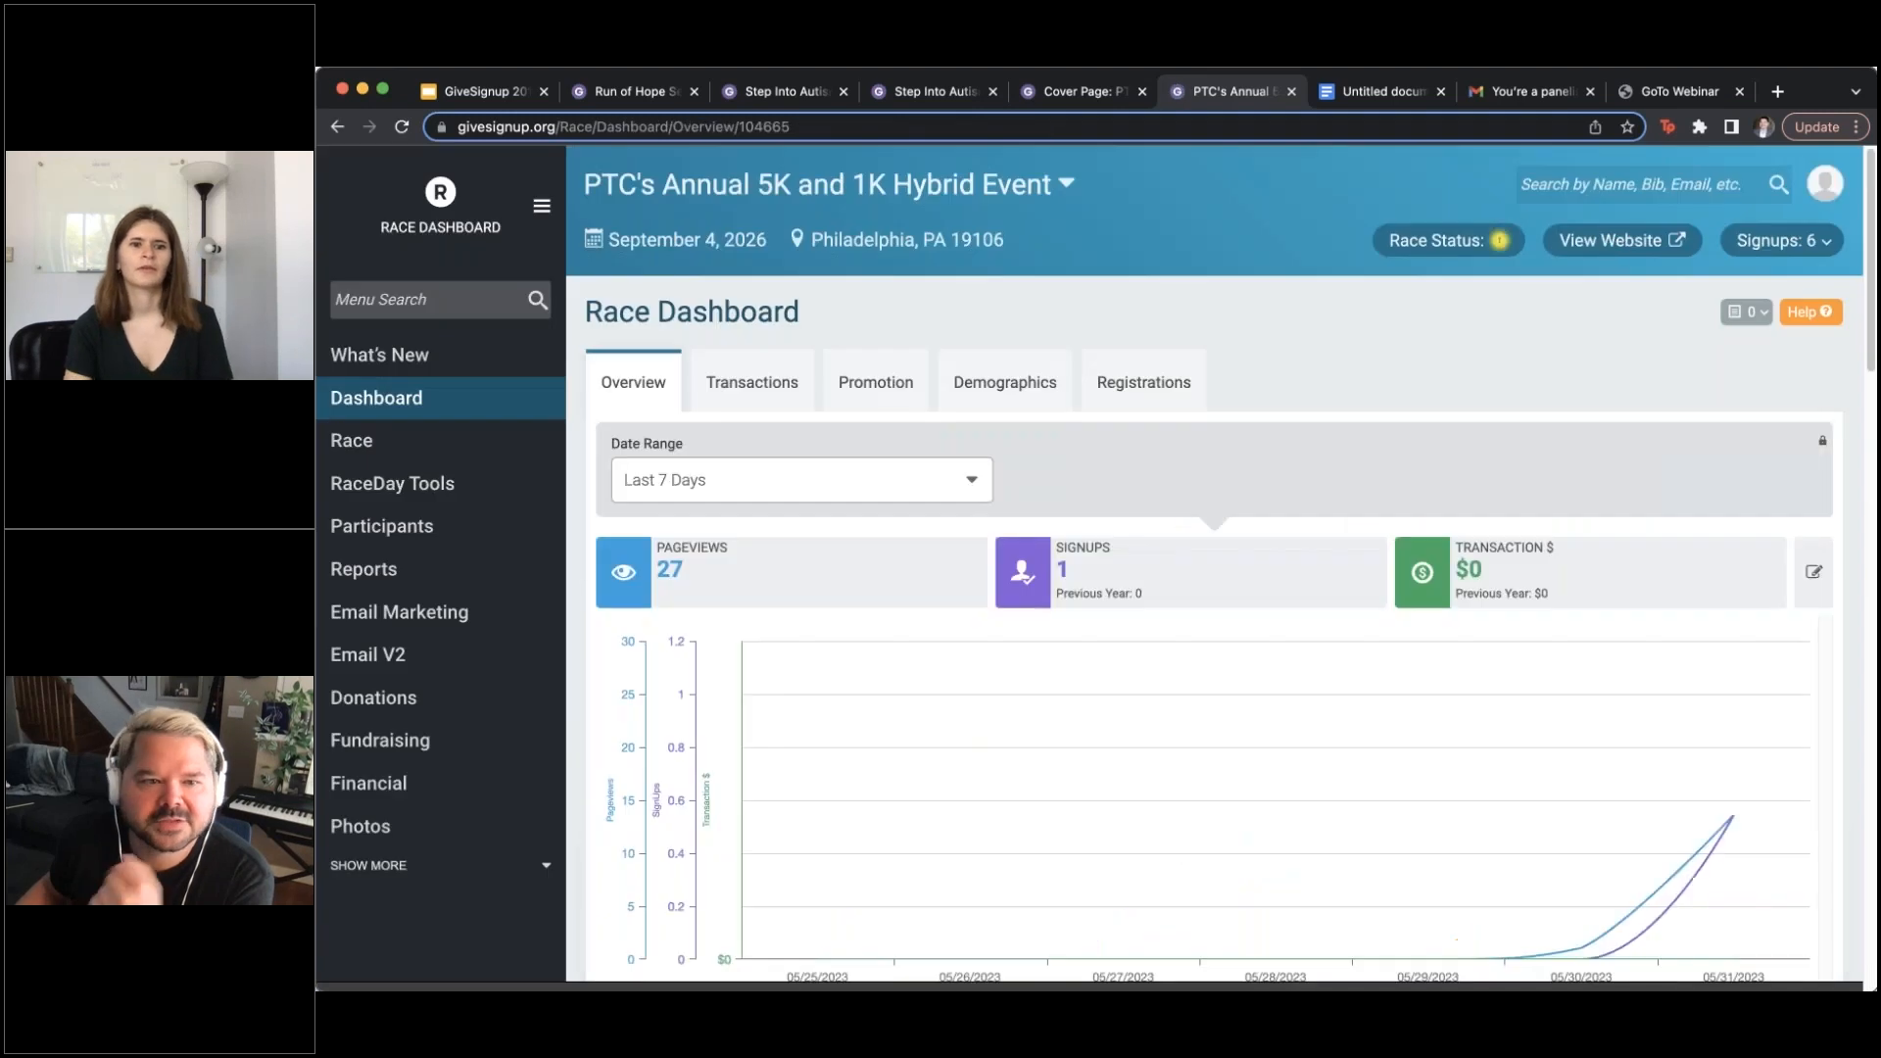
{"action": "left_click", "coordinate": [509, 441]}
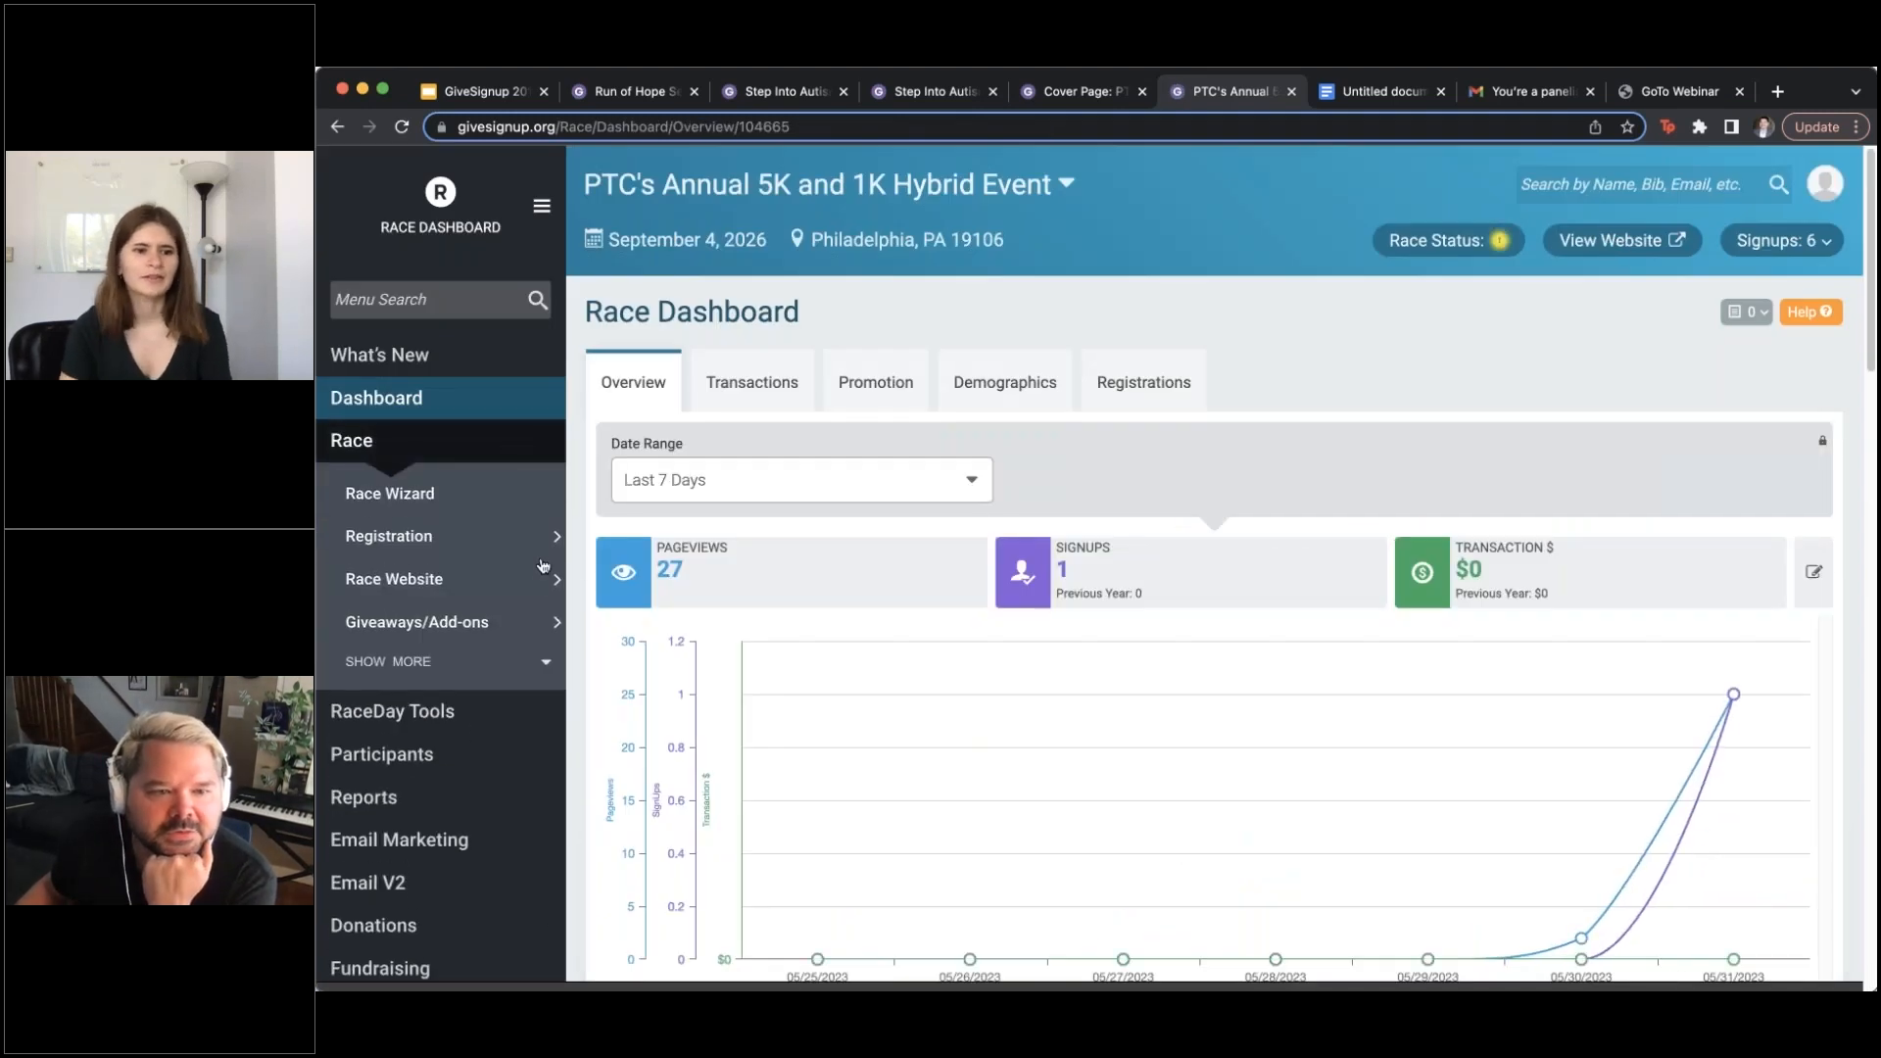
{"action": "left_click", "coordinate": [551, 584]}
{"action": "left_click", "coordinate": [1745, 602]}
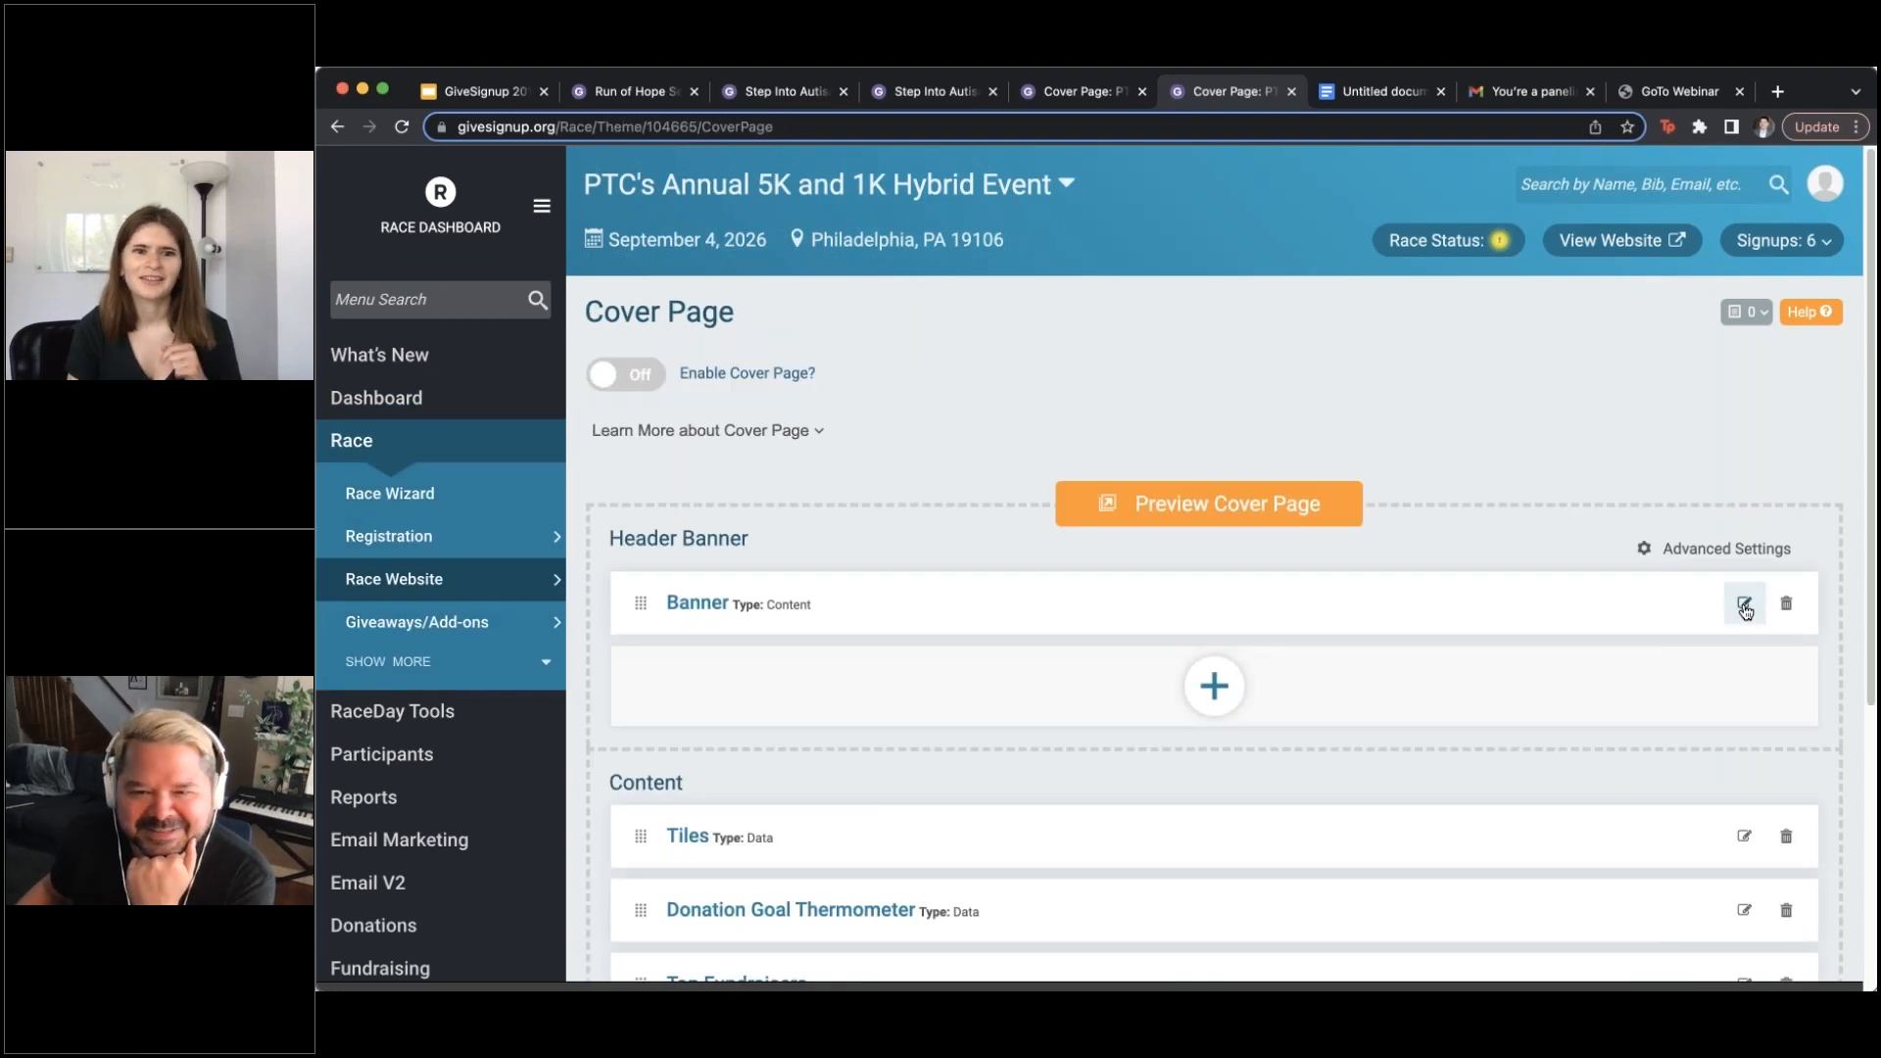
Examine the header banner's title, description and background settings, including the overlay and font color options
{"action": "scroll", "coordinate": [1508, 595], "scroll_direction": "down", "scroll_amount": 2}
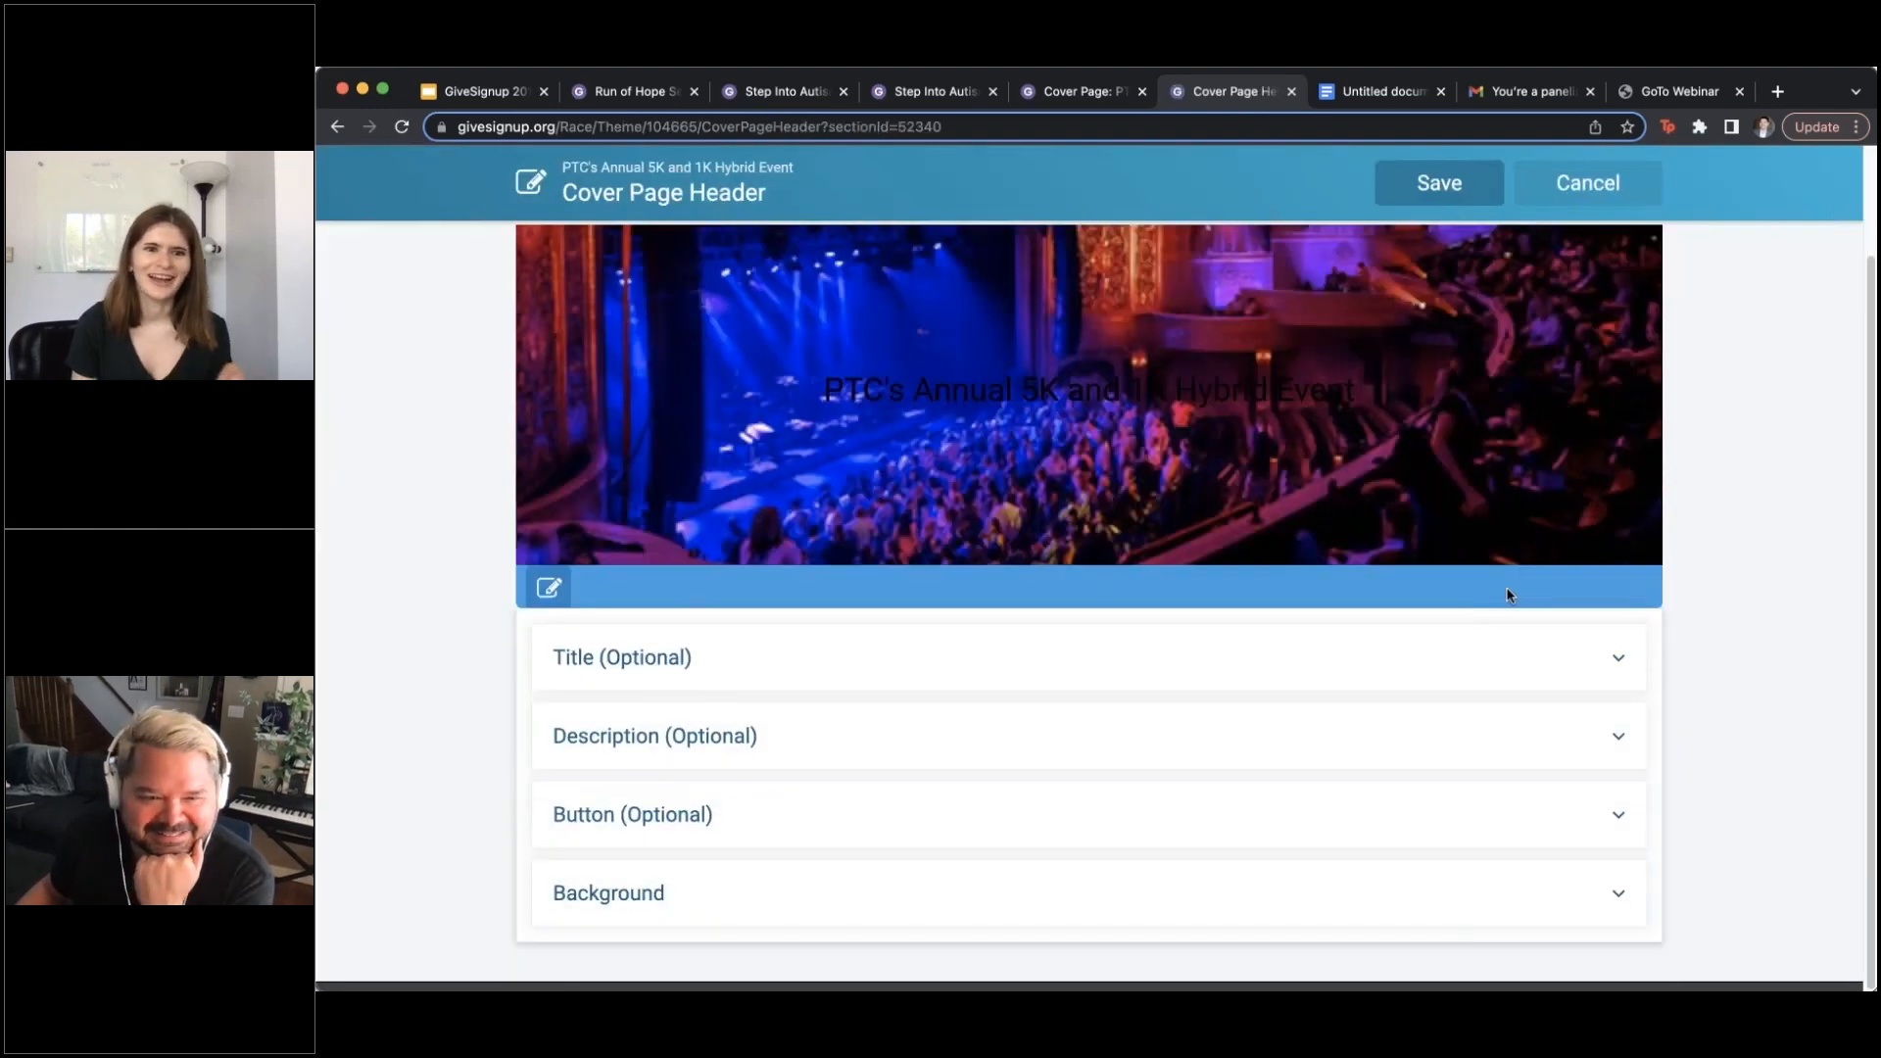
{"action": "left_click", "coordinate": [1624, 742]}
{"action": "scroll", "coordinate": [1470, 701], "scroll_direction": "down", "scroll_amount": 2}
{"action": "left_click", "coordinate": [1624, 506]}
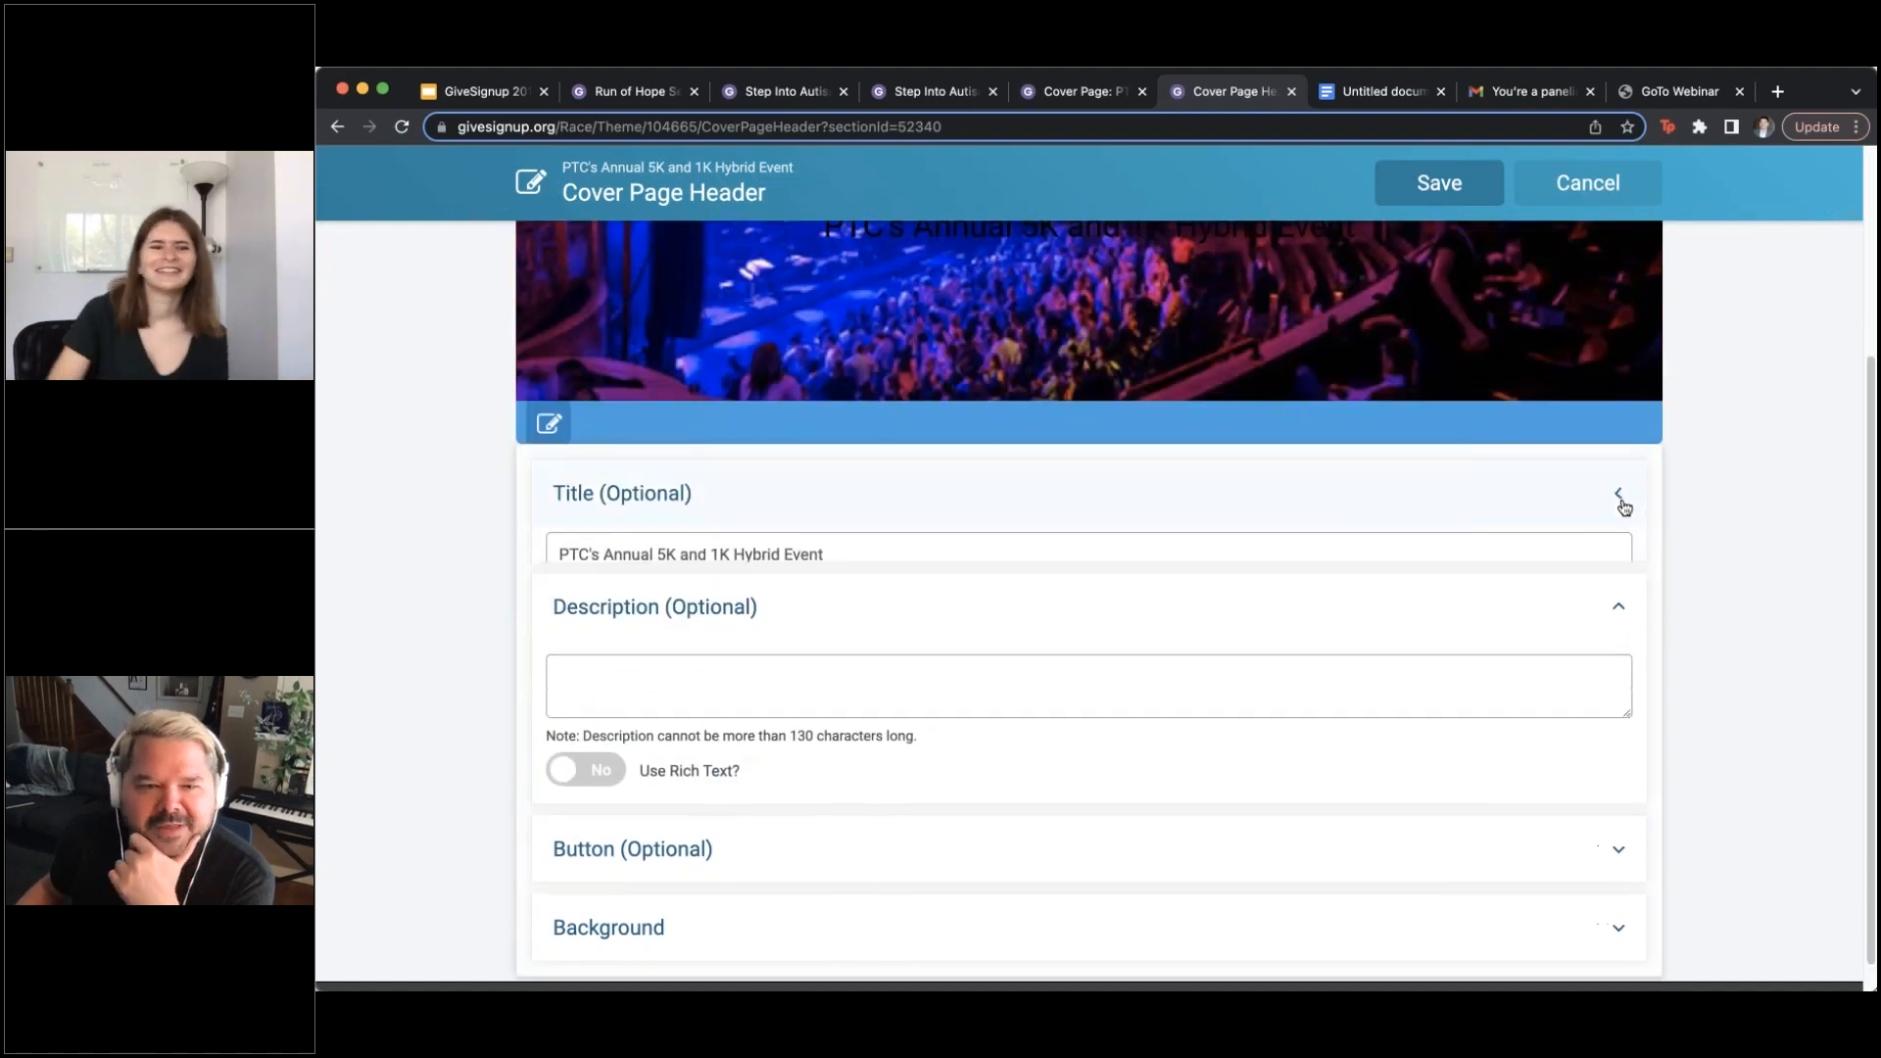
{"action": "scroll", "coordinate": [1754, 575], "scroll_direction": "down", "scroll_amount": 1}
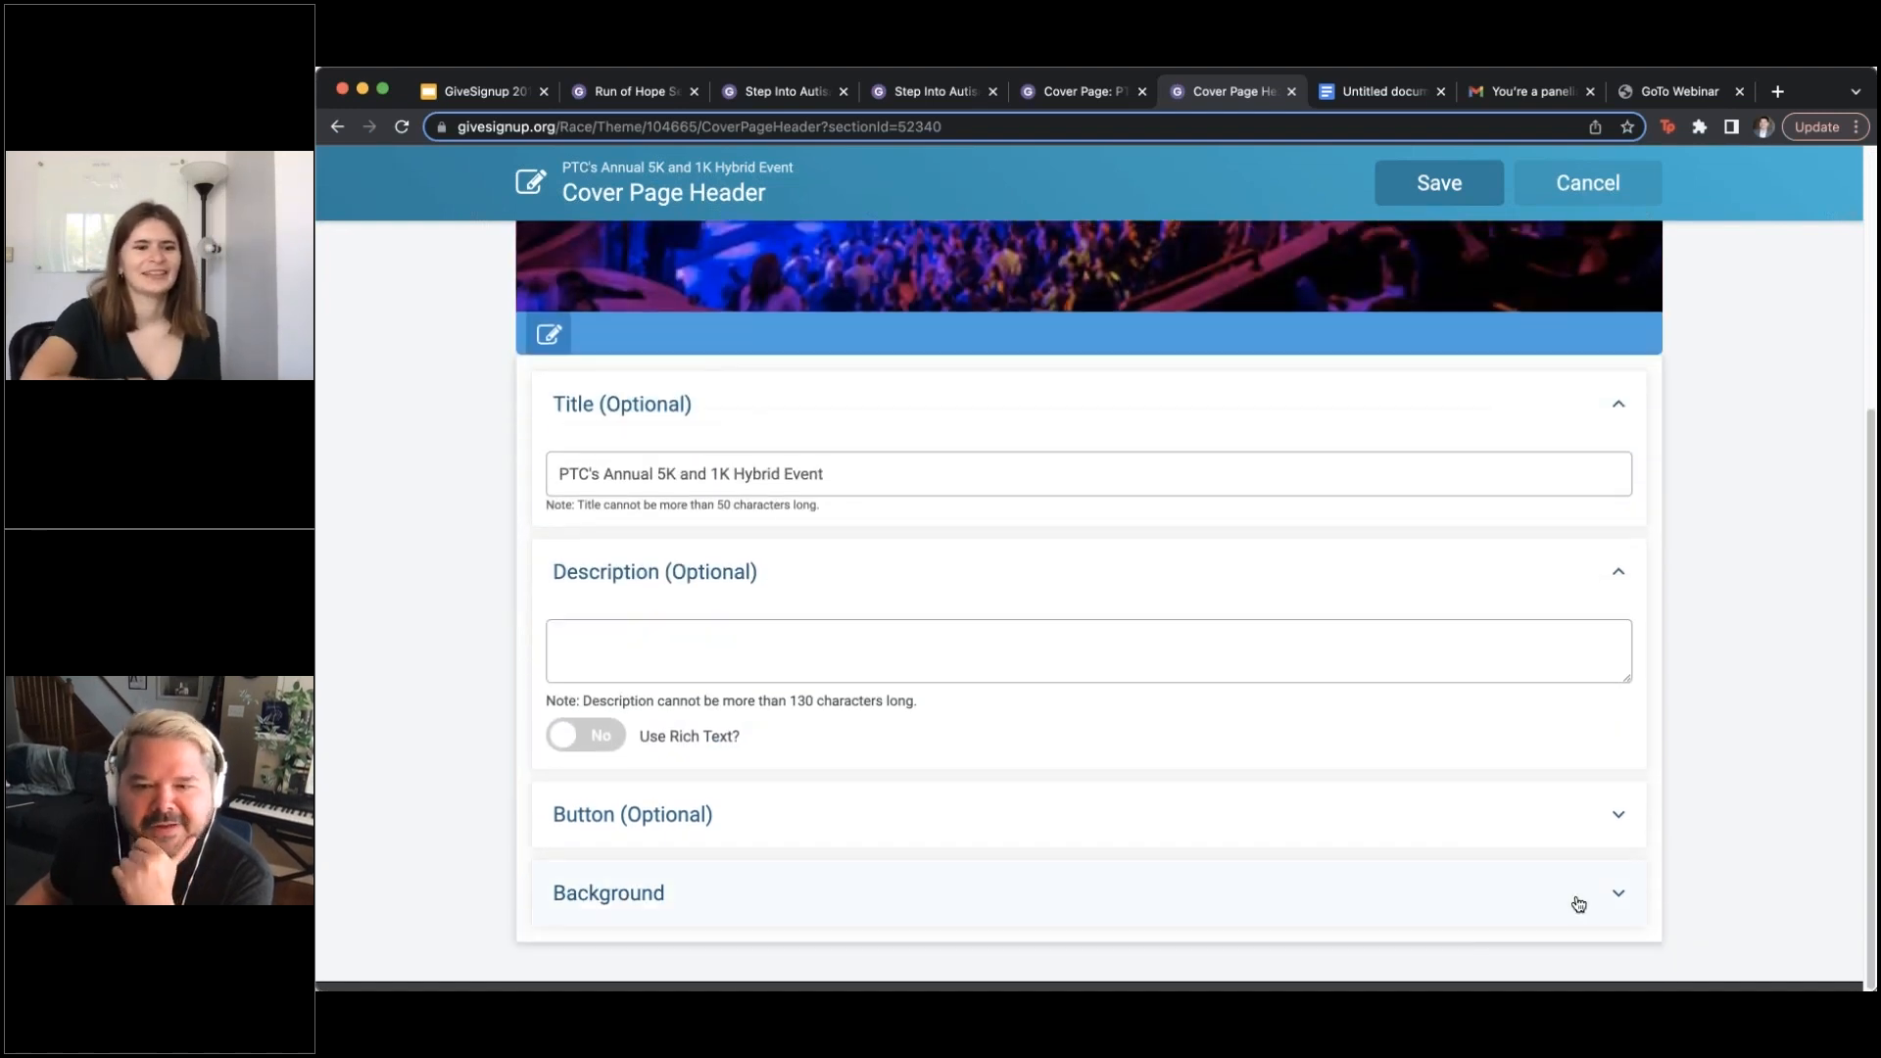
{"action": "left_click", "coordinate": [1624, 879]}
{"action": "scroll", "coordinate": [1646, 827], "scroll_direction": "down", "scroll_amount": 8}
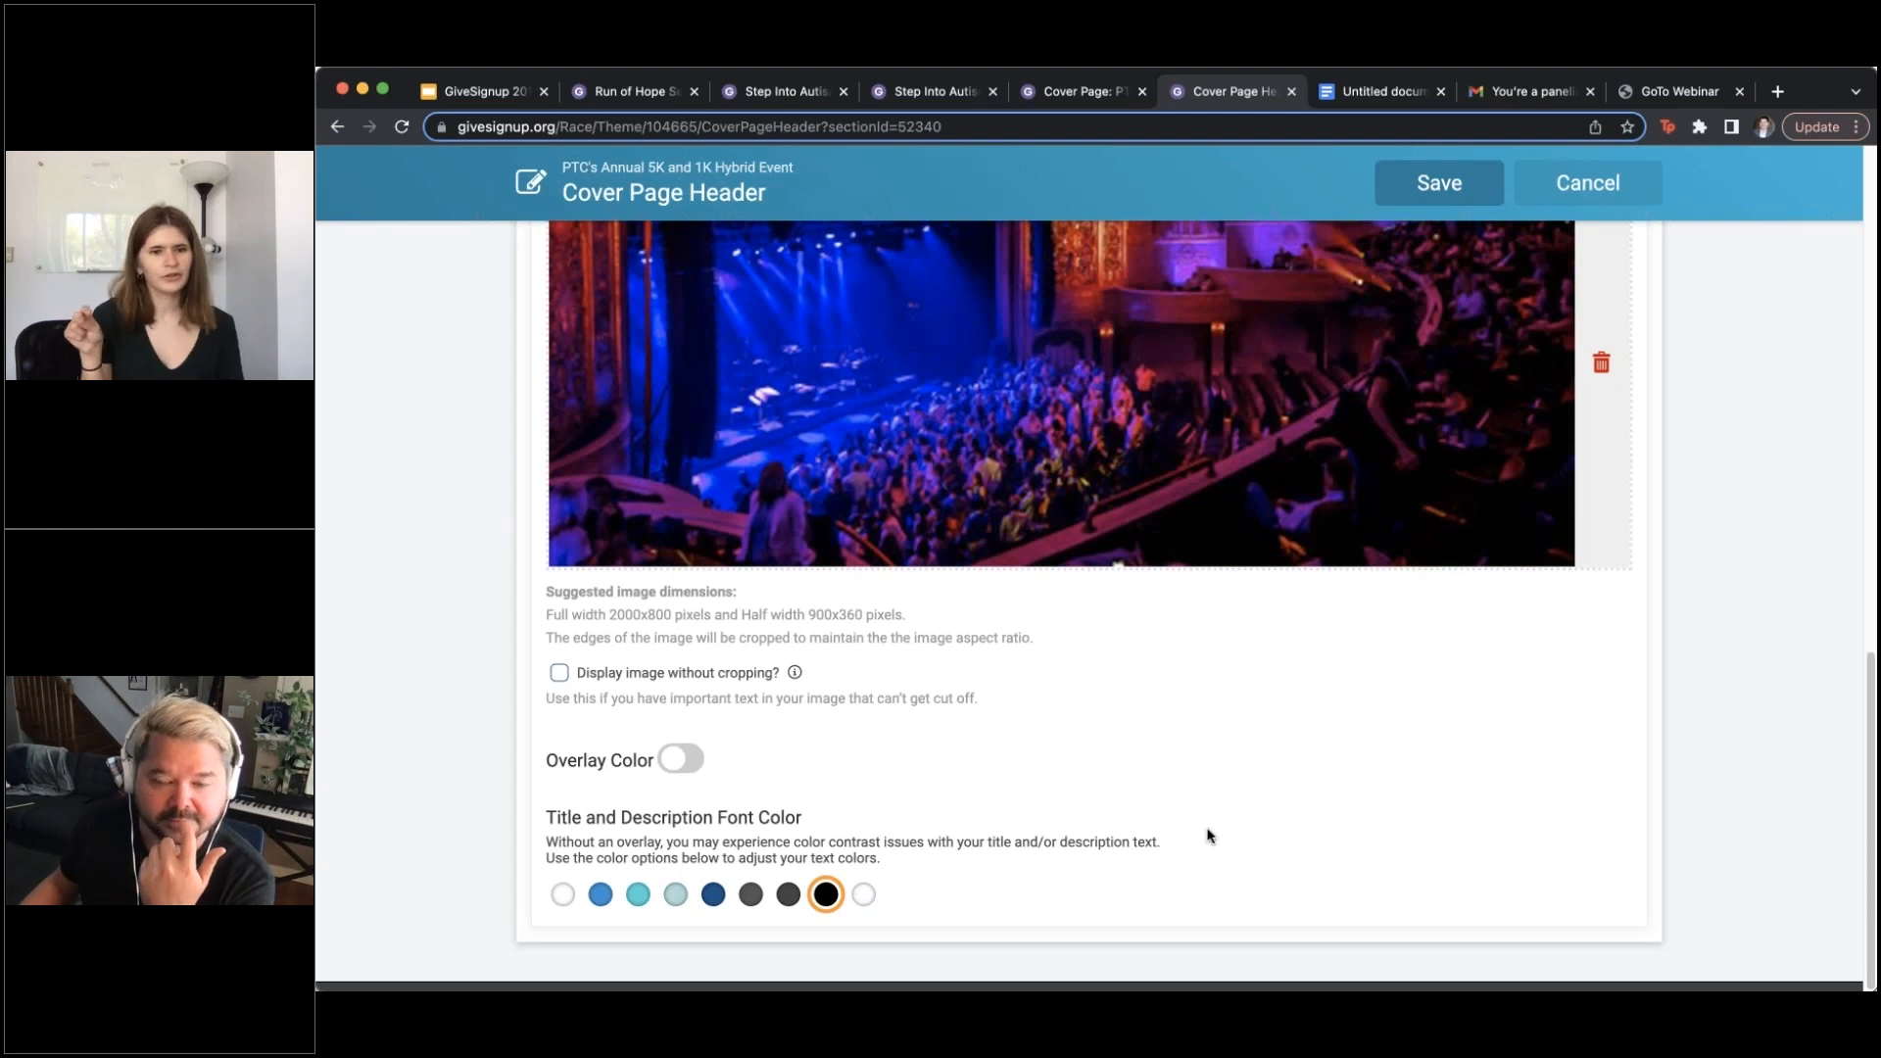
Enable rich text for the header banner's description
{"action": "scroll", "coordinate": [1210, 835], "scroll_direction": "up", "scroll_amount": 8}
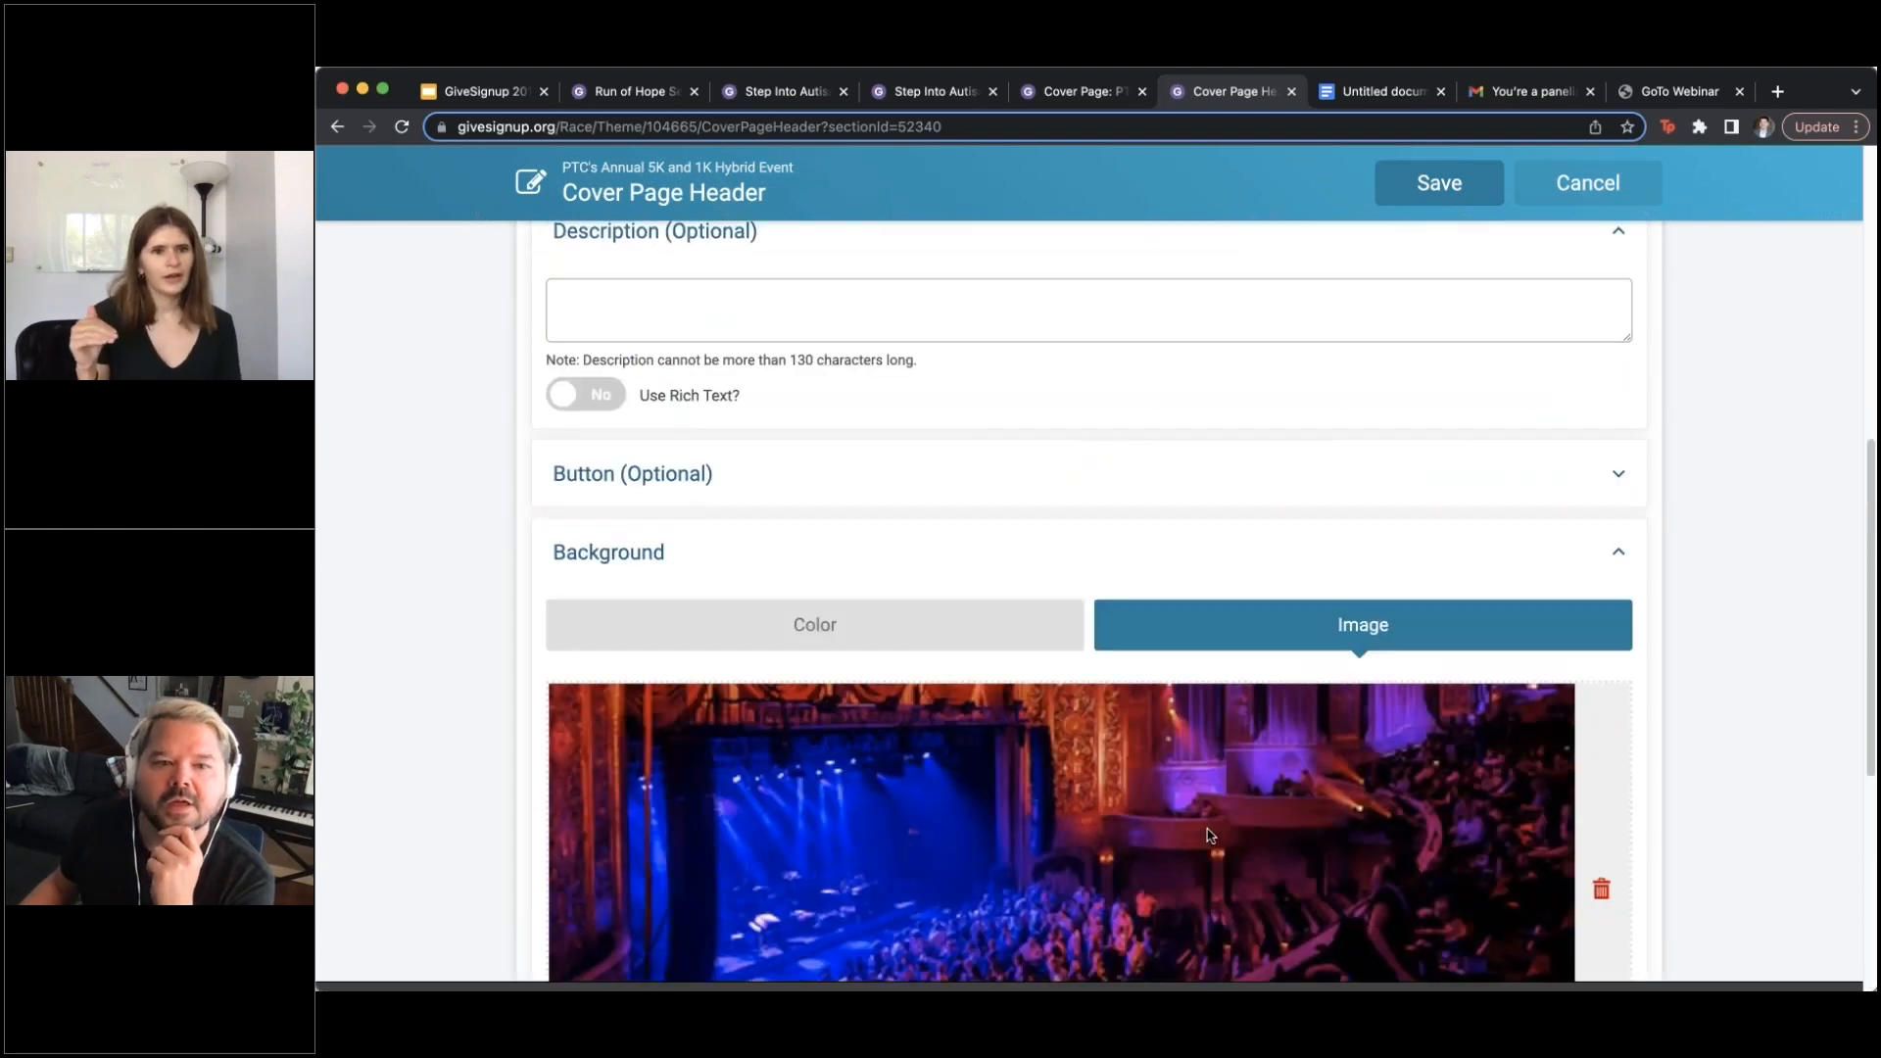
{"action": "left_click", "coordinate": [743, 518]}
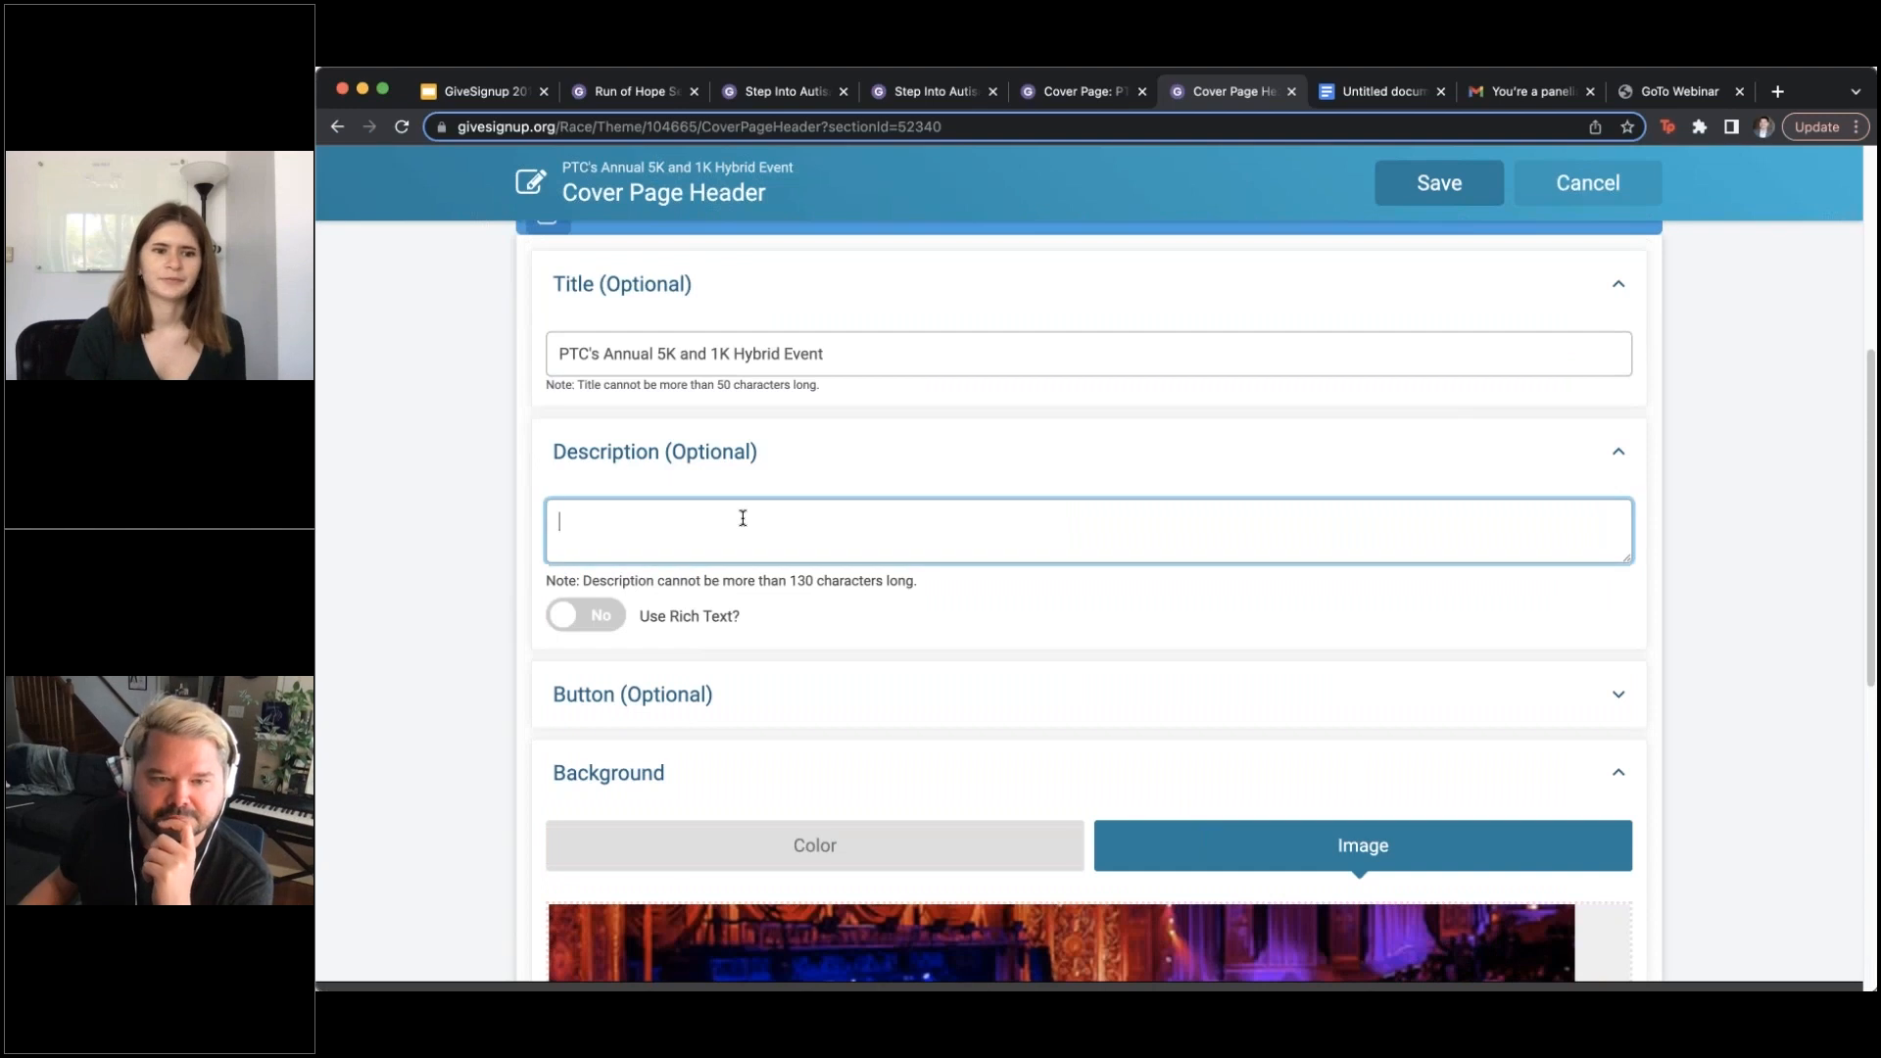
{"action": "left_click", "coordinate": [557, 617]}
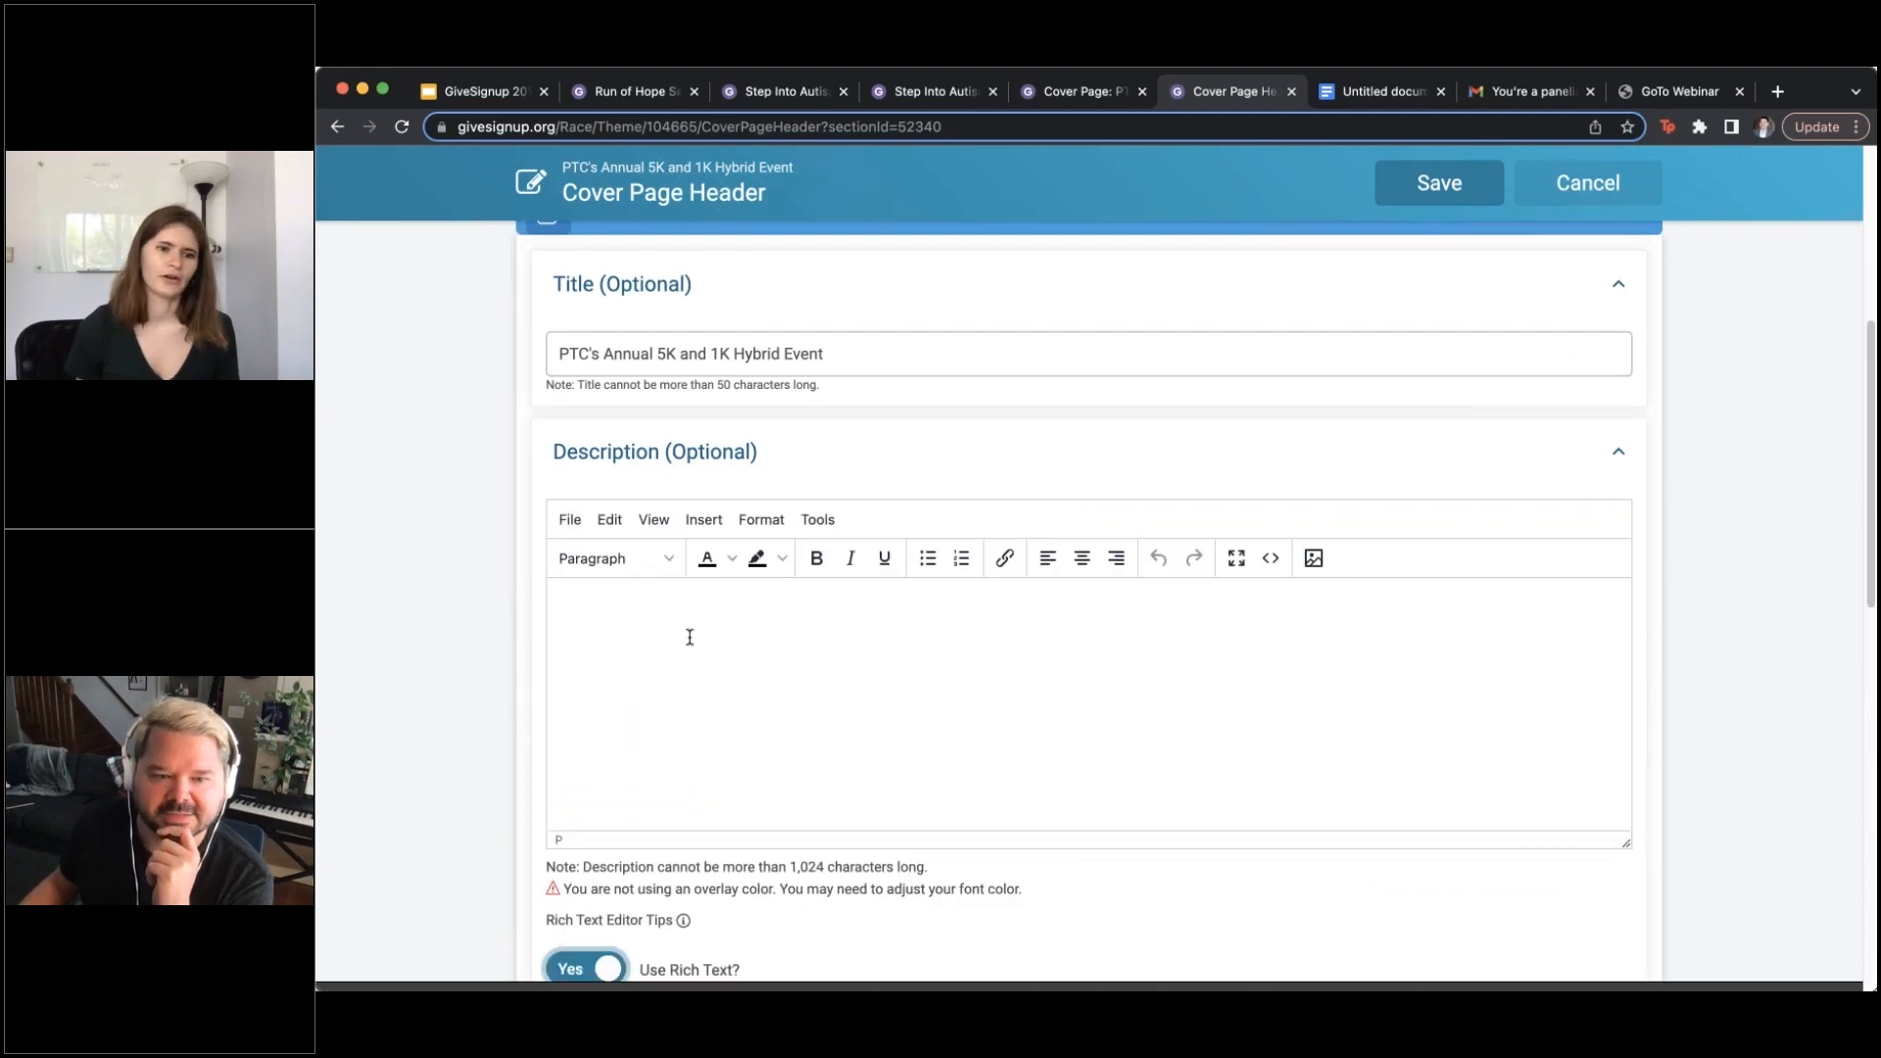
Set the header banner's title and description font color to white and save the banner
{"action": "left_click", "coordinate": [1616, 453]}
{"action": "scroll", "coordinate": [1573, 573], "scroll_direction": "down", "scroll_amount": 6}
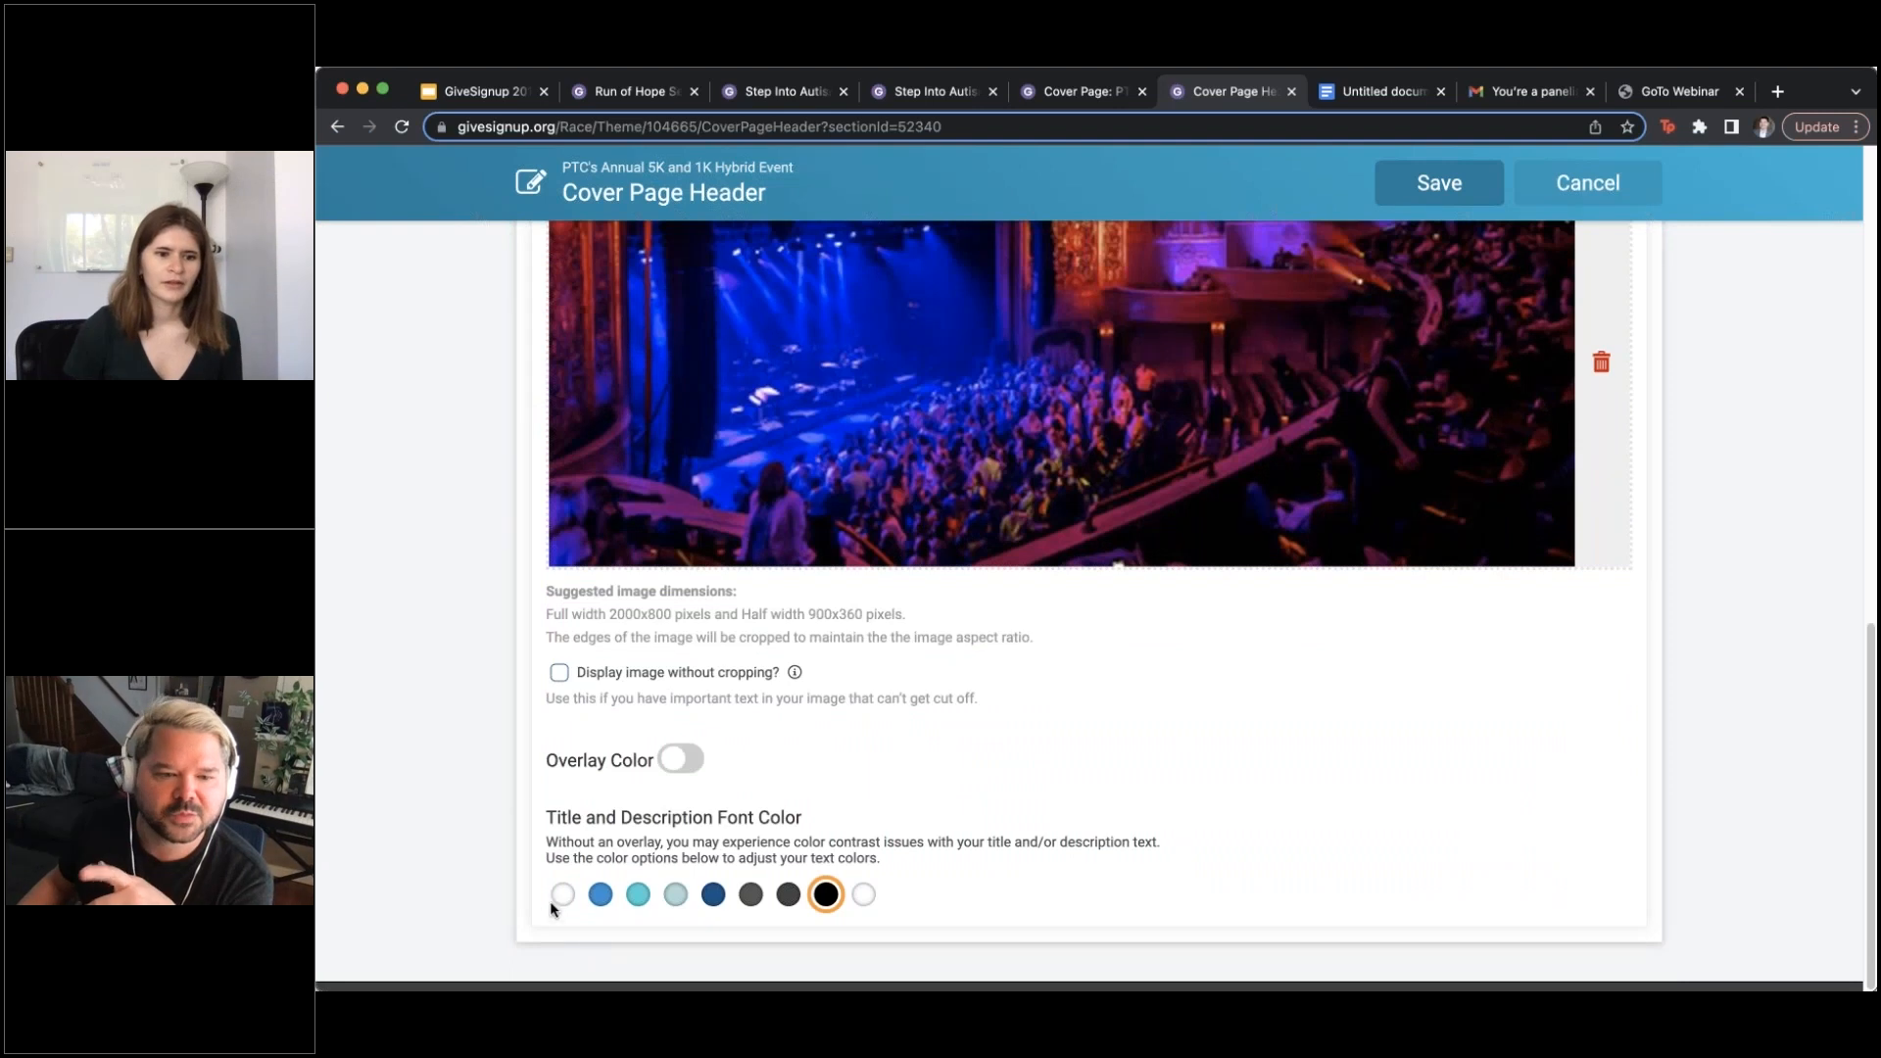
{"action": "left_click", "coordinate": [562, 897]}
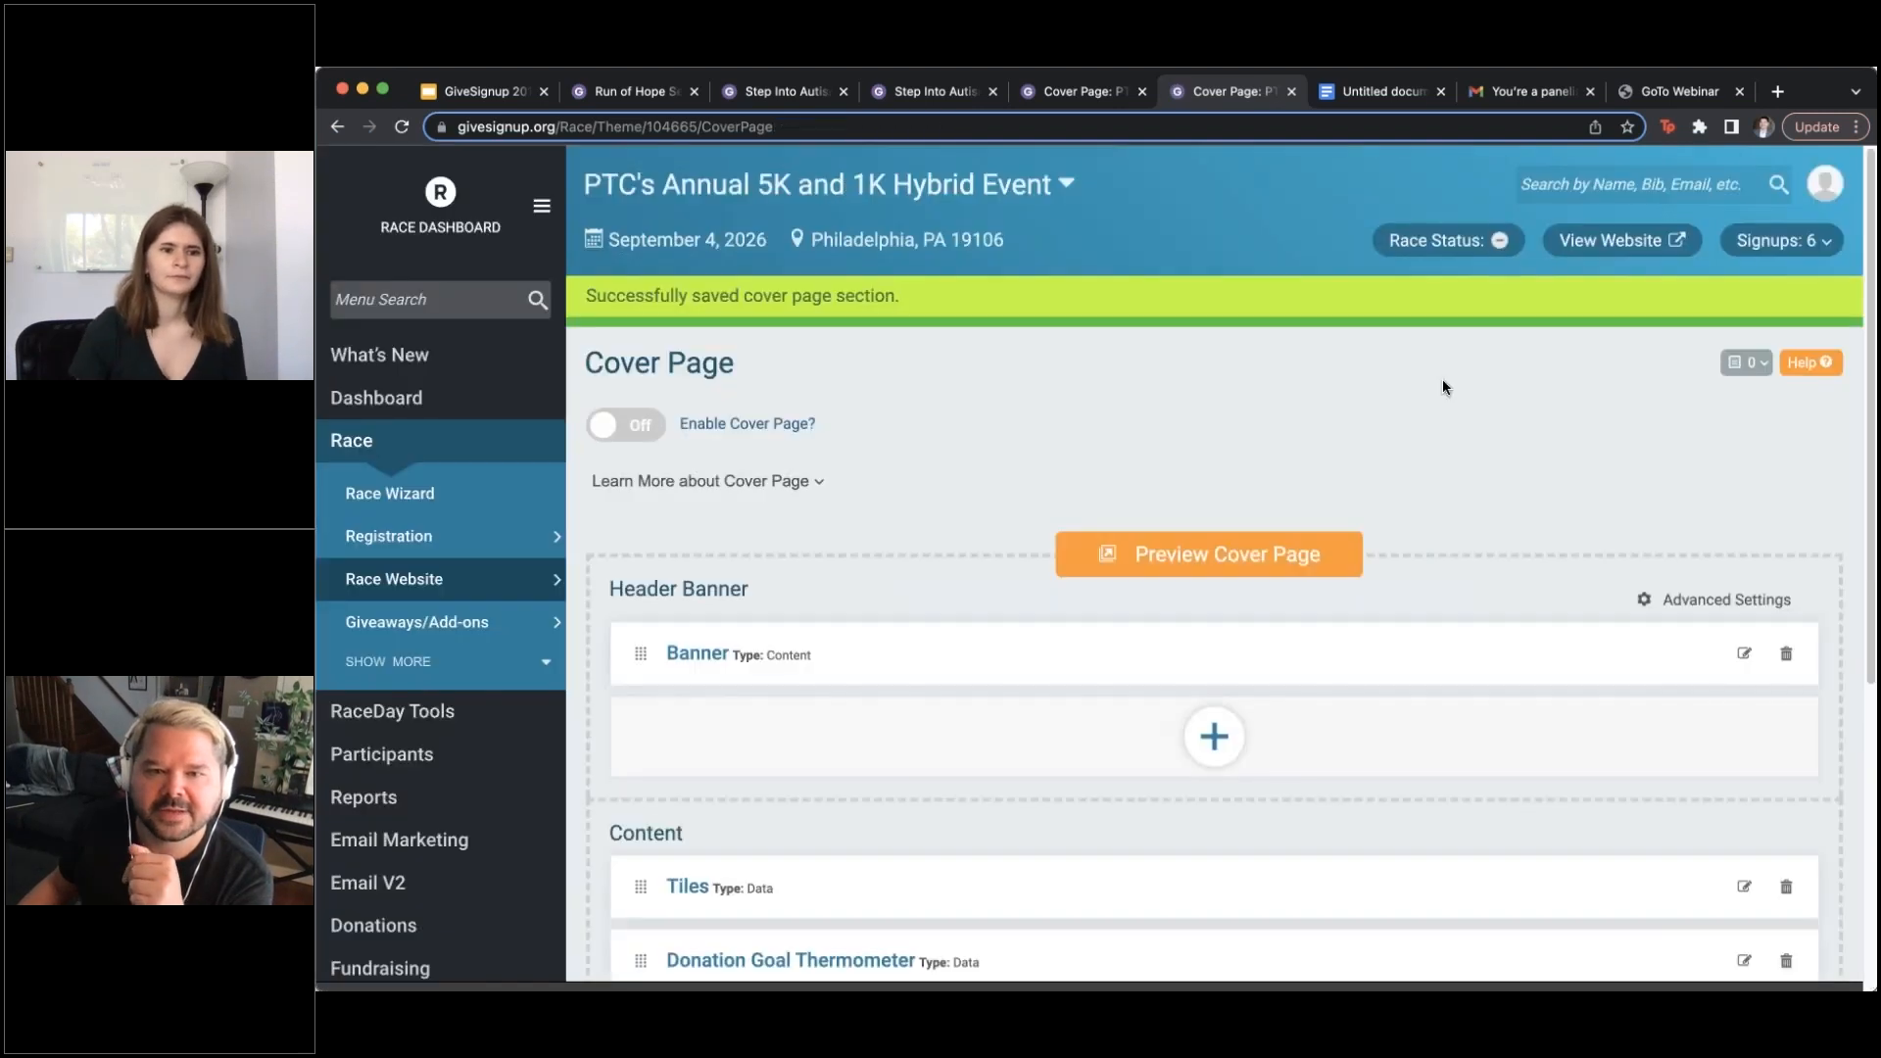
Preview the cover page and look over the header banner's title and the event tiles
{"action": "left_click", "coordinate": [1249, 557]}
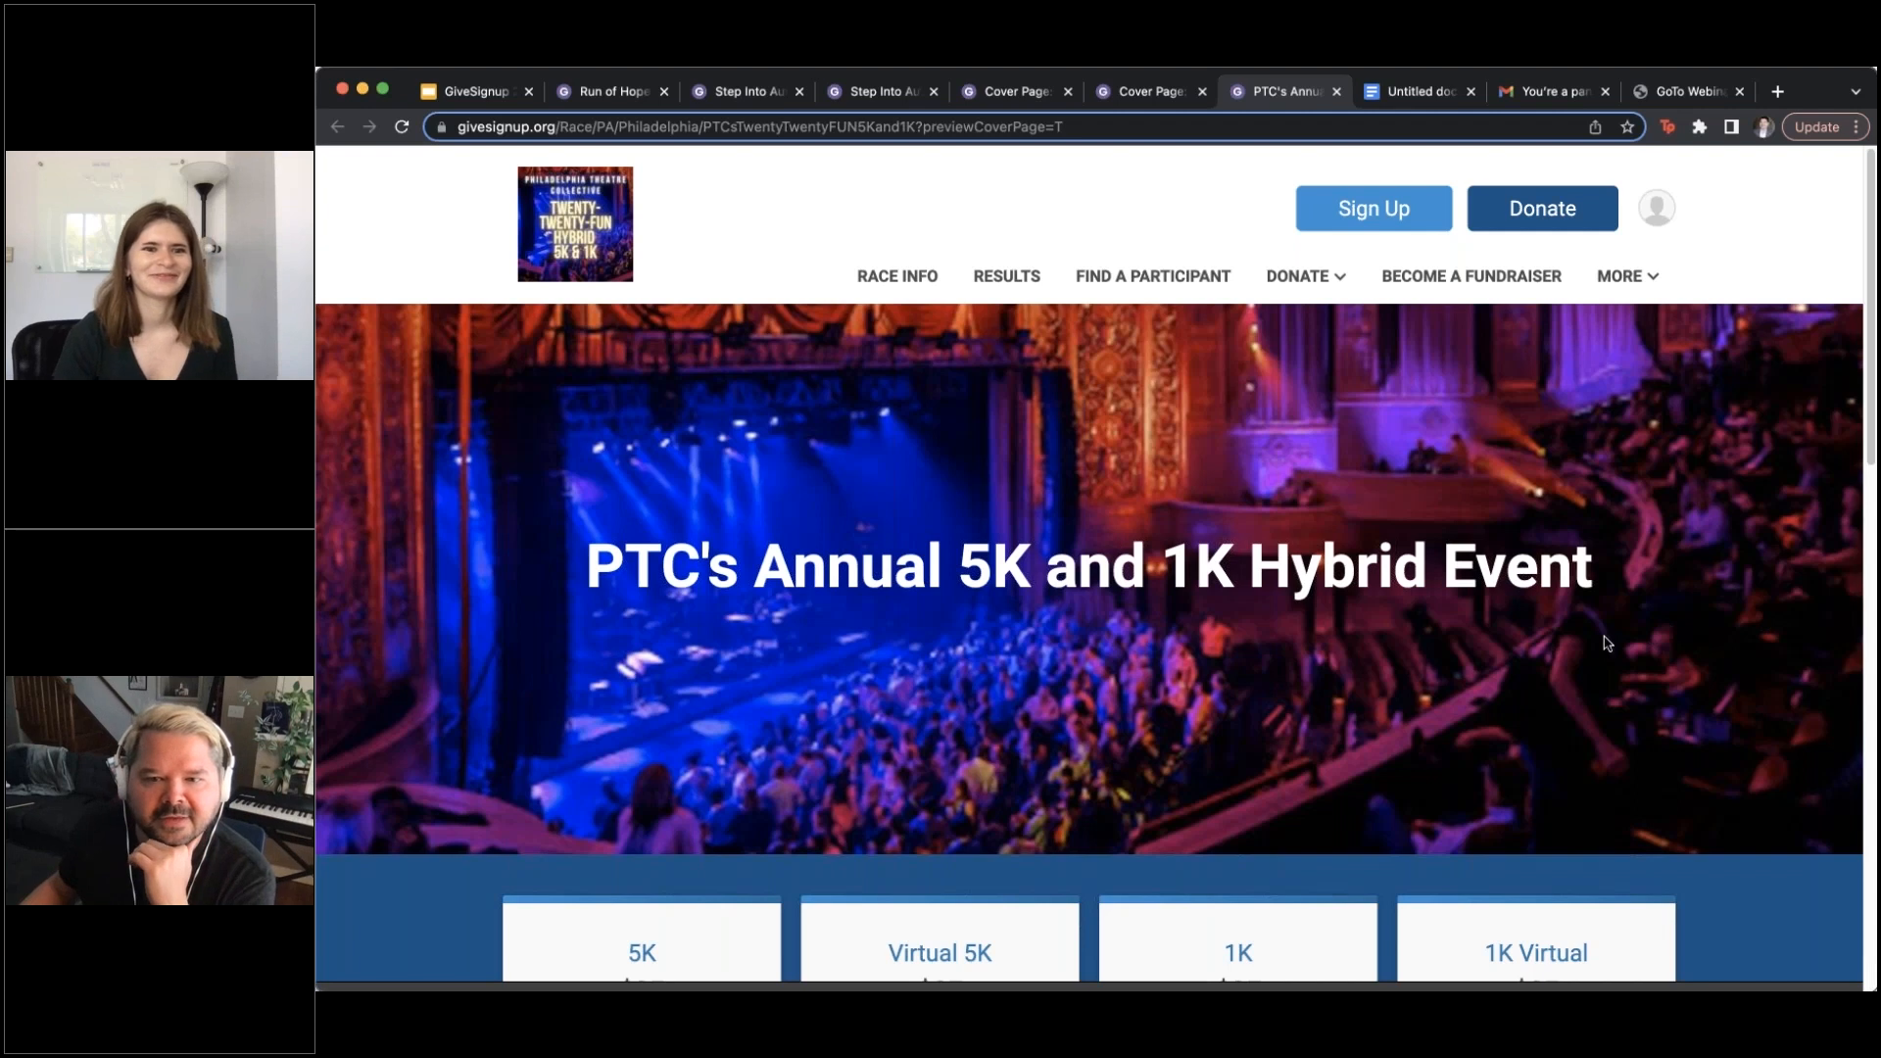
{"action": "scroll", "coordinate": [1607, 642], "scroll_direction": "down", "scroll_amount": 10}
{"action": "scroll", "coordinate": [1607, 642], "scroll_direction": "up", "scroll_amount": 10}
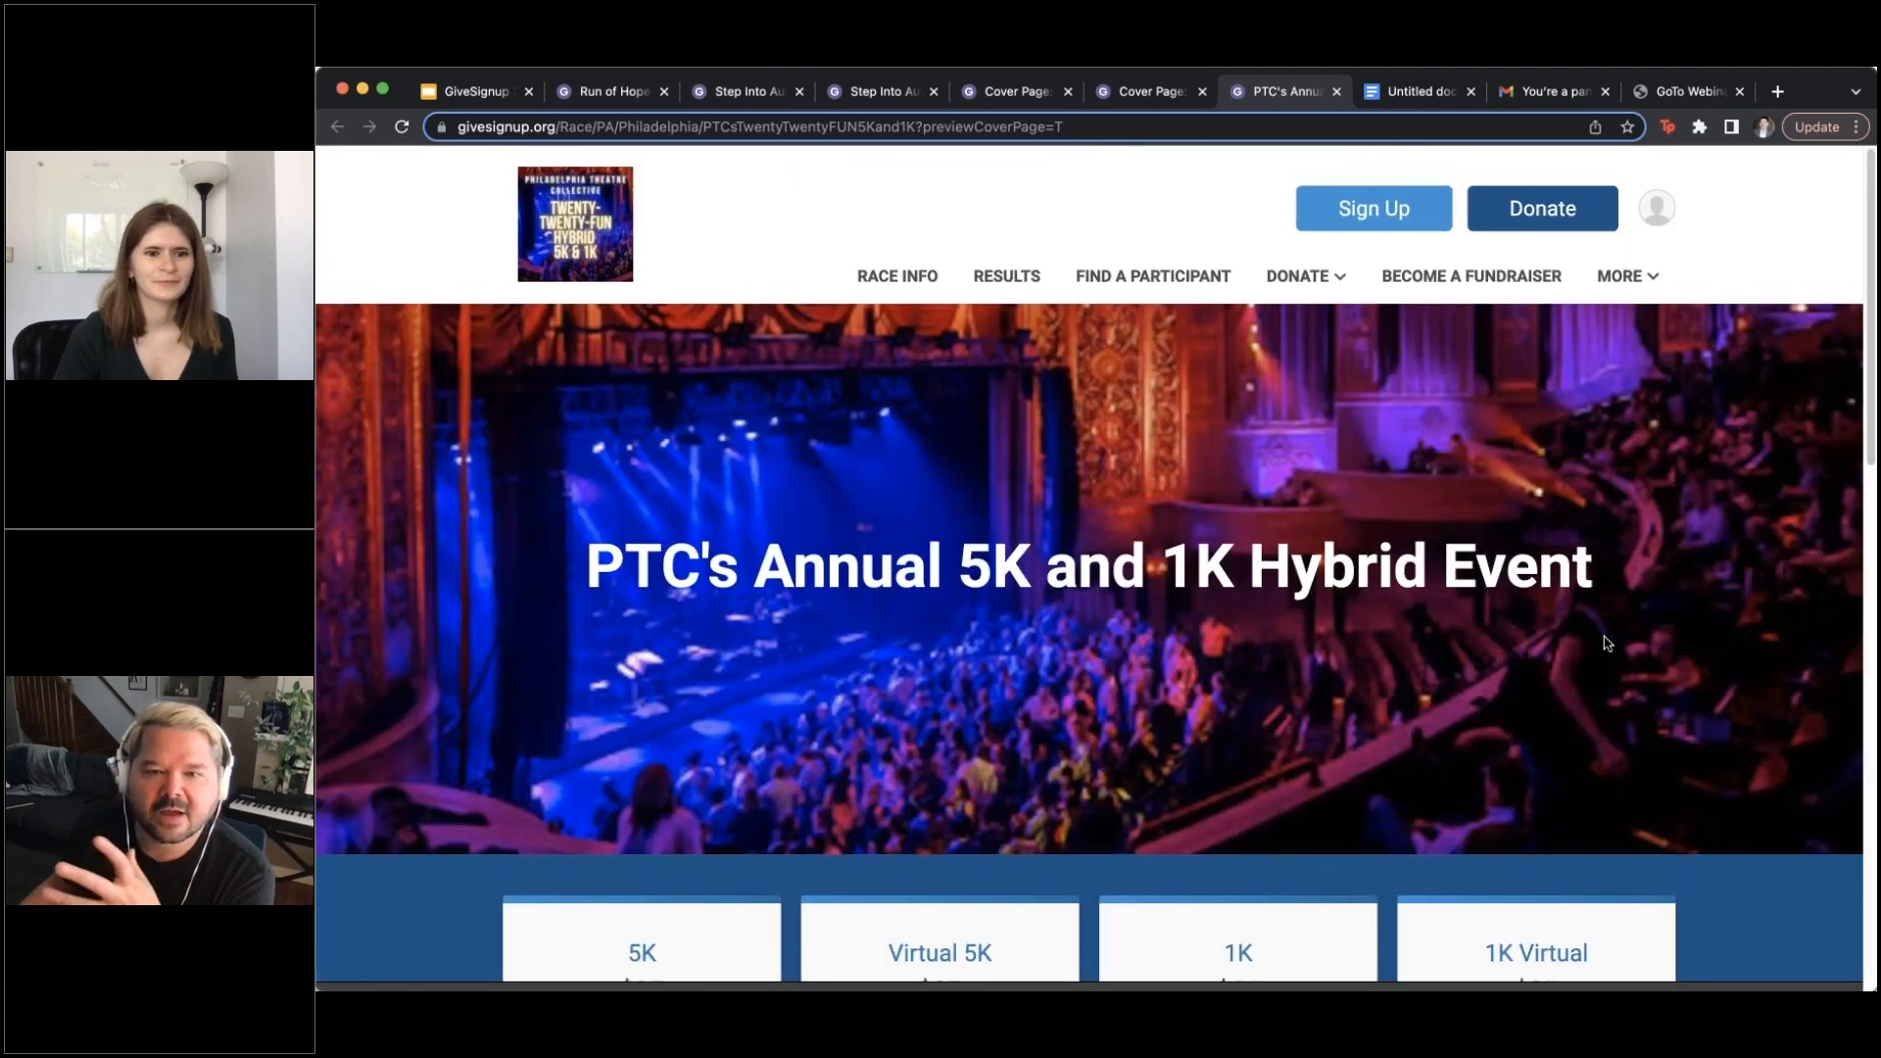
{"action": "scroll", "coordinate": [1607, 643], "scroll_direction": "down", "scroll_amount": 10}
{"action": "scroll", "coordinate": [1607, 642], "scroll_direction": "up", "scroll_amount": 10}
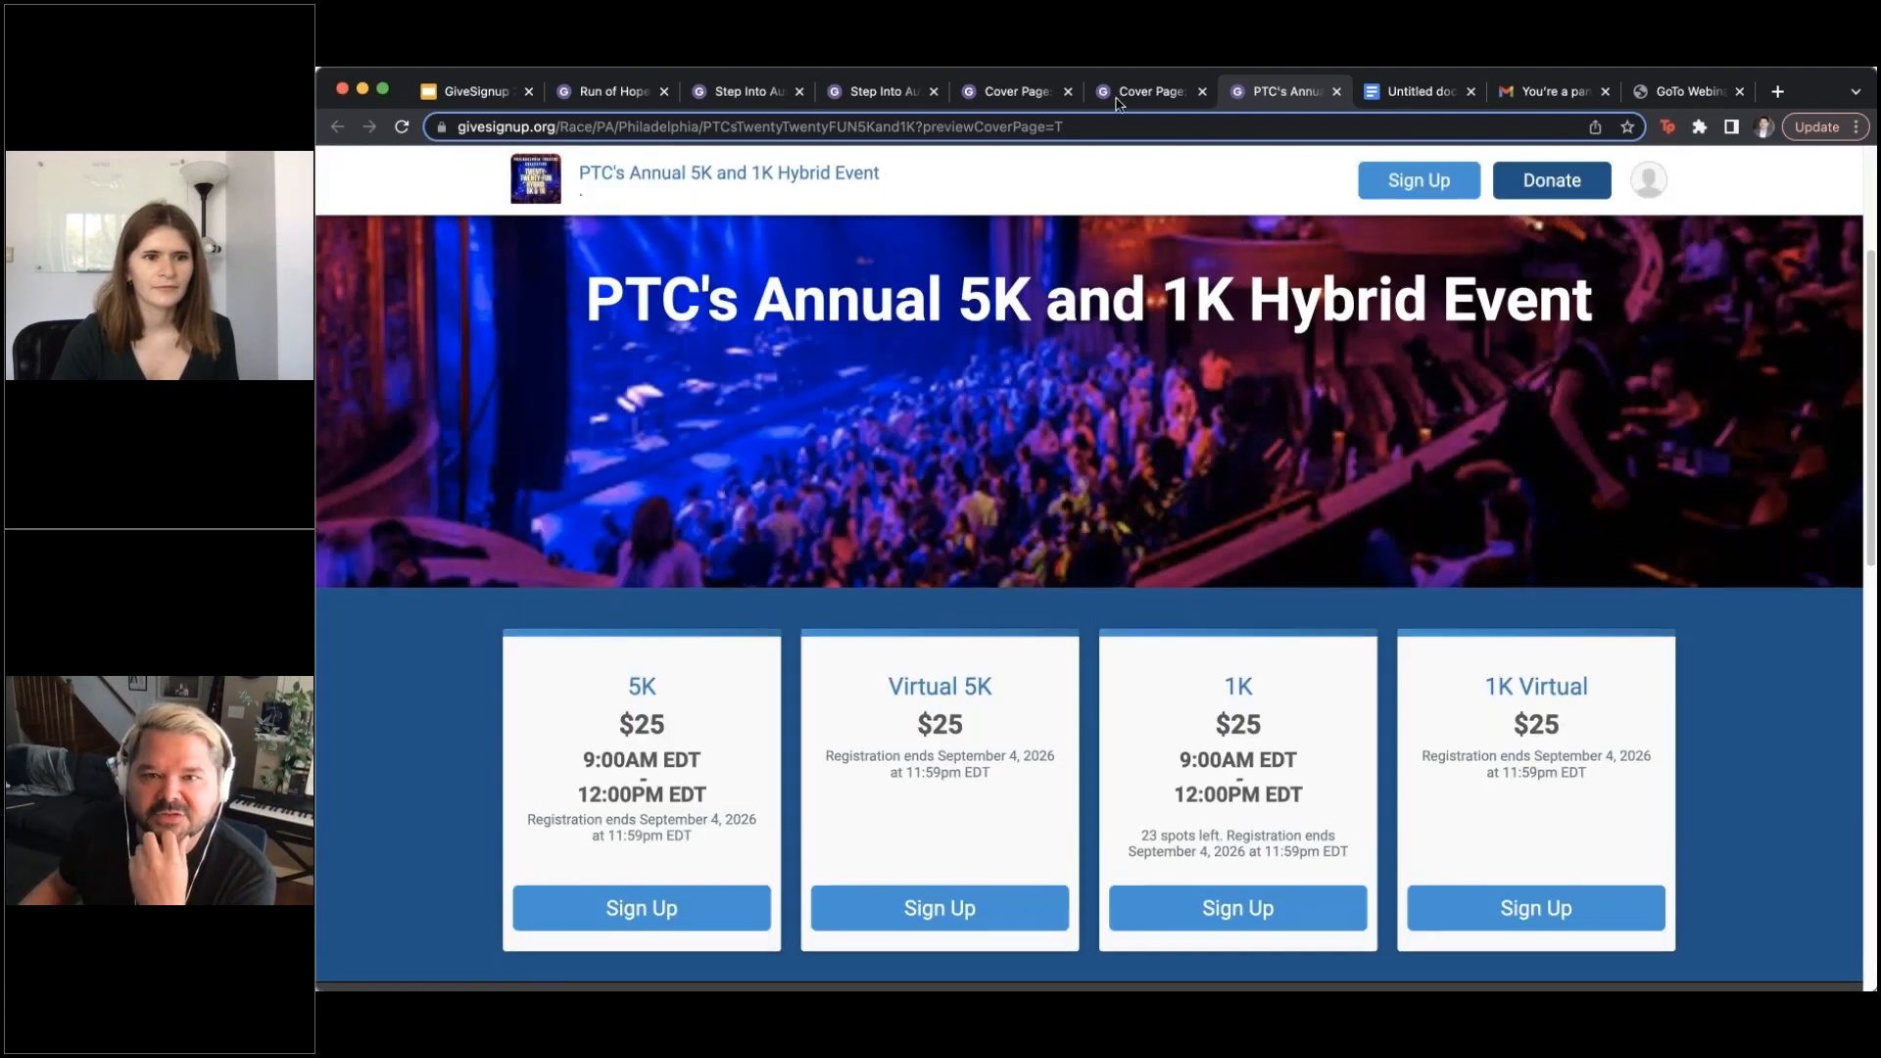
Return to the cover page settings, add a Two Columns section to the content and make its first column a video
{"action": "left_click", "coordinate": [1136, 91]}
{"action": "scroll", "coordinate": [1411, 546], "scroll_direction": "down", "scroll_amount": 5}
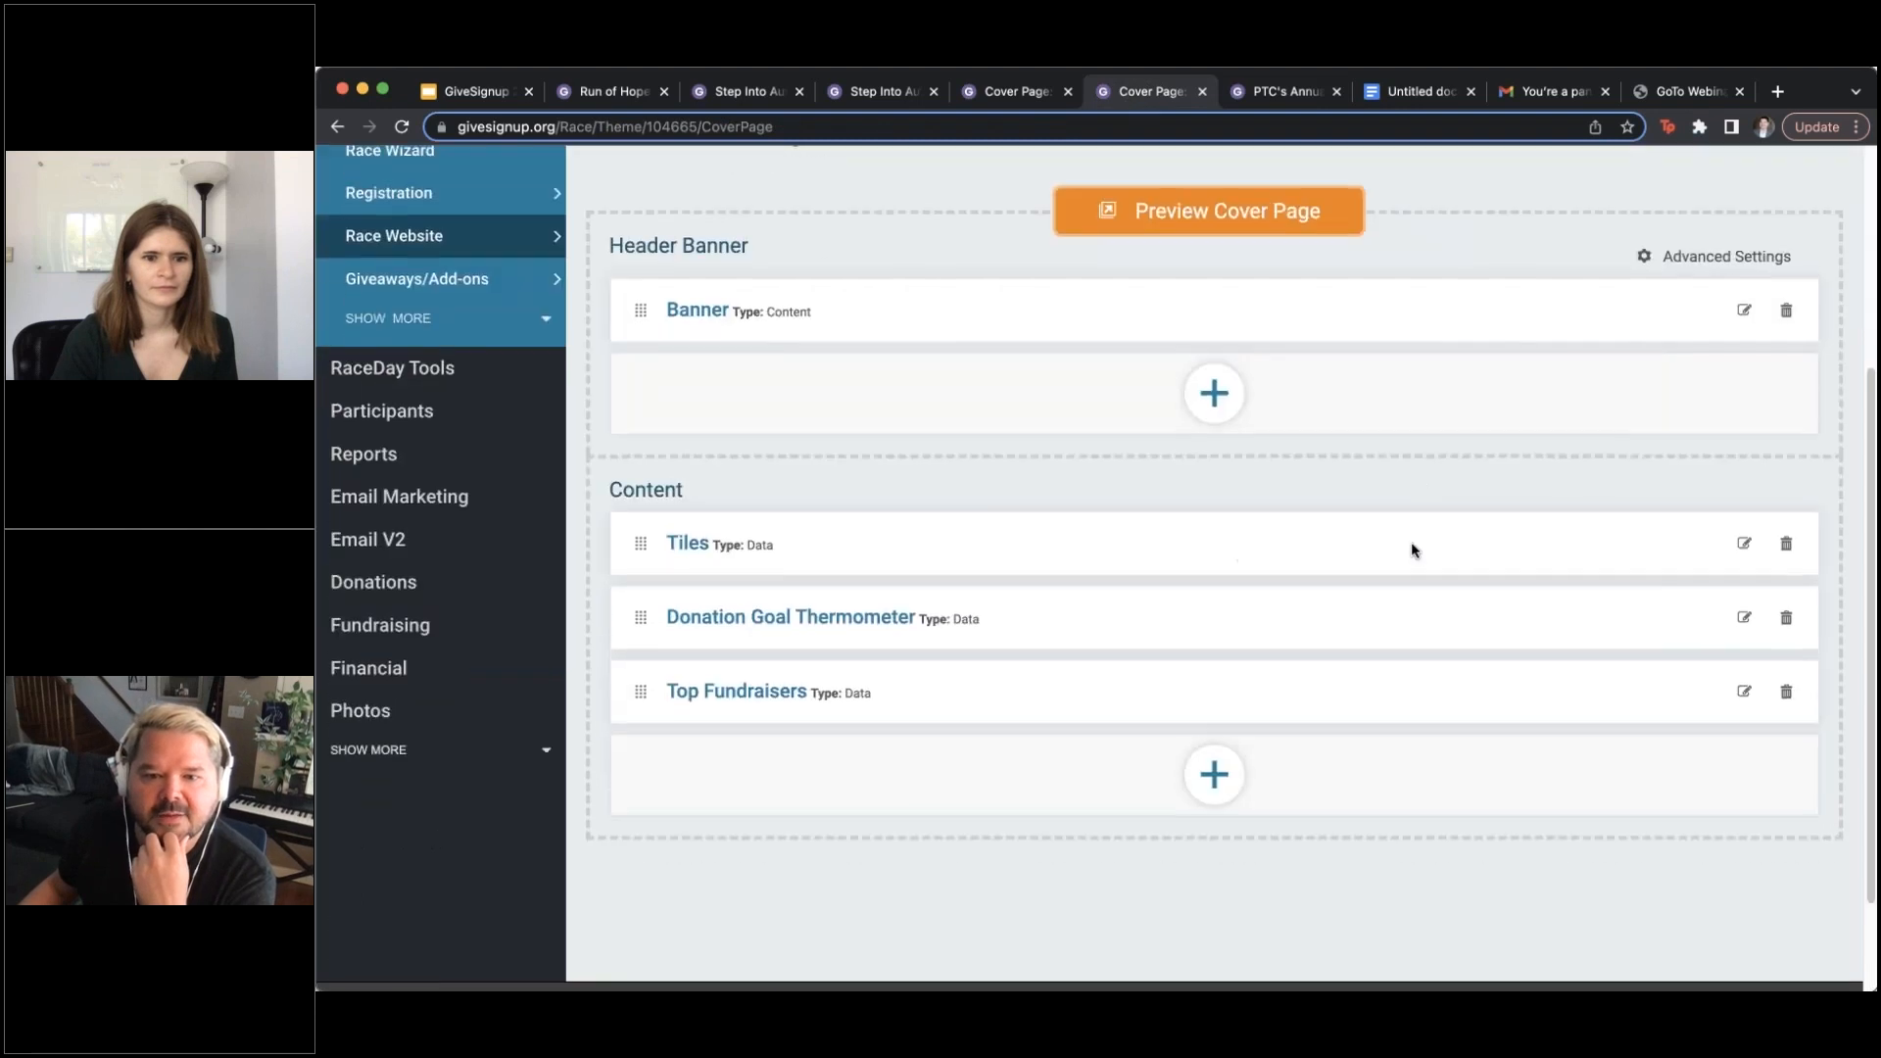
{"action": "left_click", "coordinate": [1214, 647]}
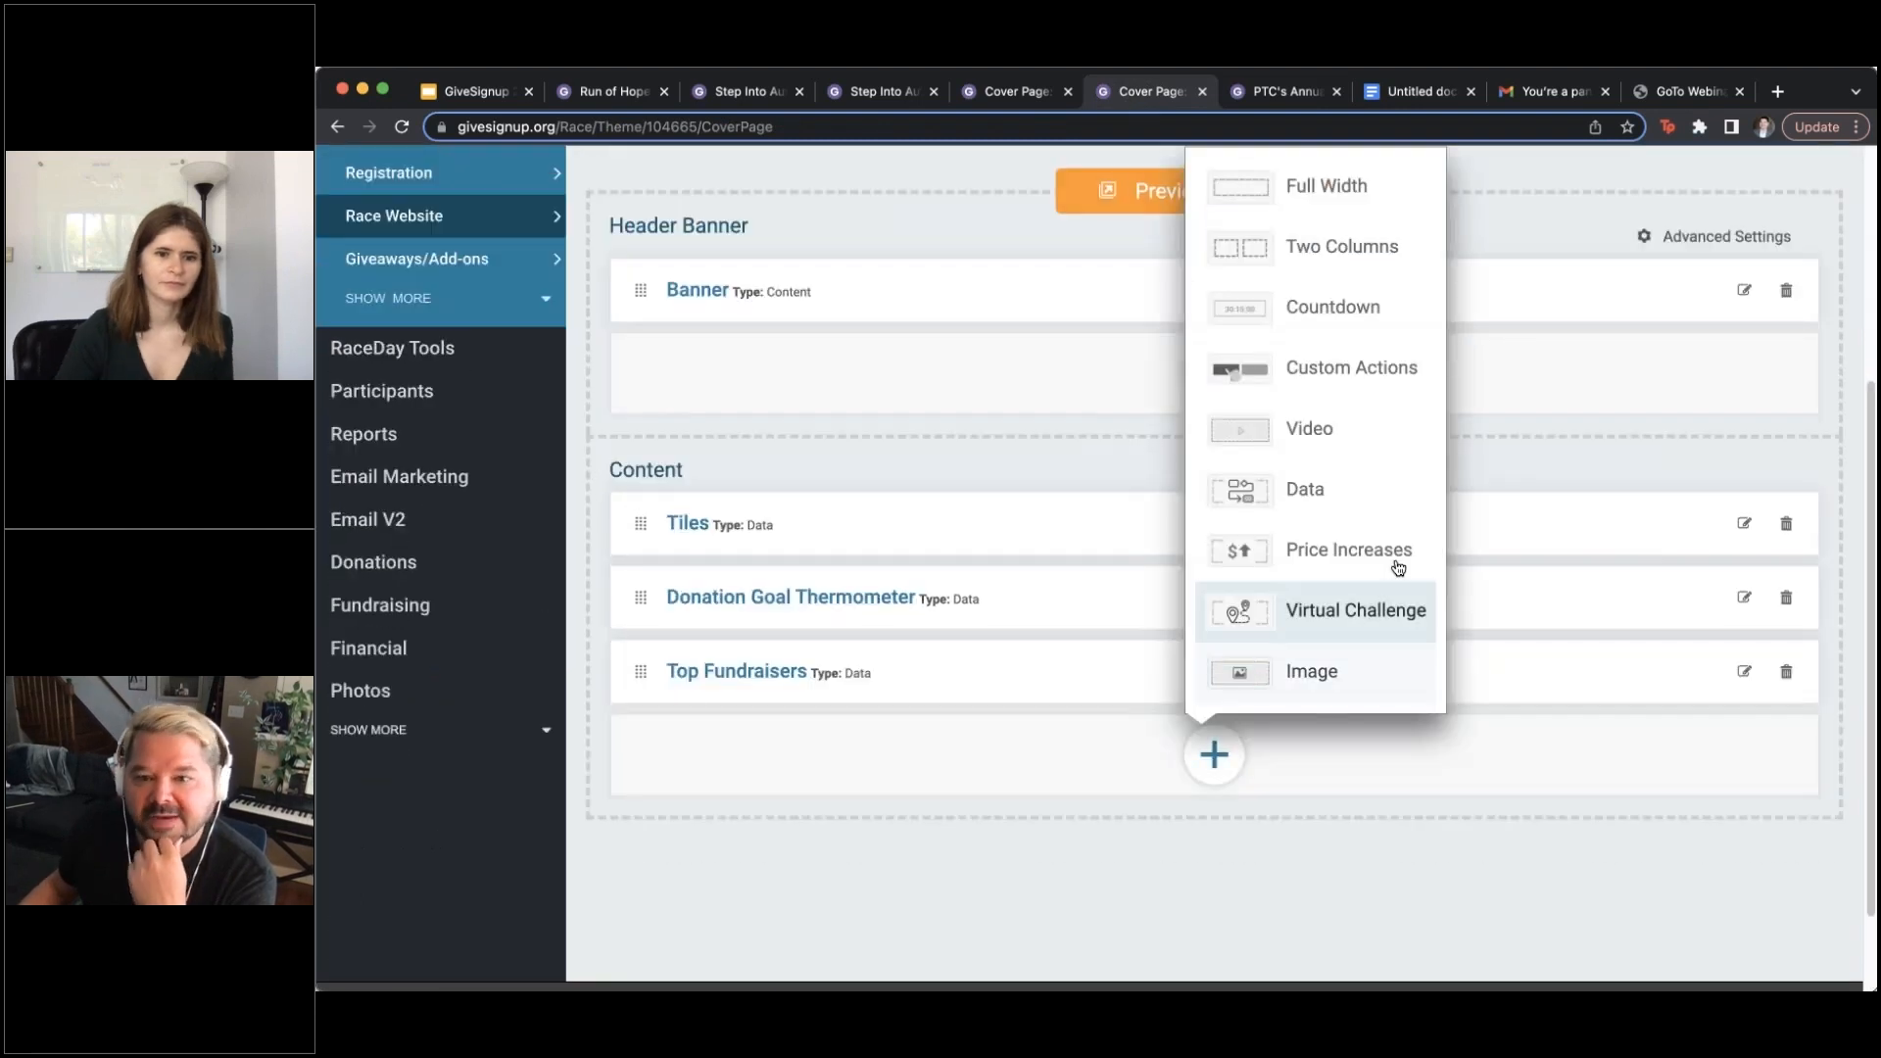
{"action": "left_click", "coordinate": [1332, 249]}
{"action": "scroll", "coordinate": [1251, 650], "scroll_direction": "down", "scroll_amount": 2}
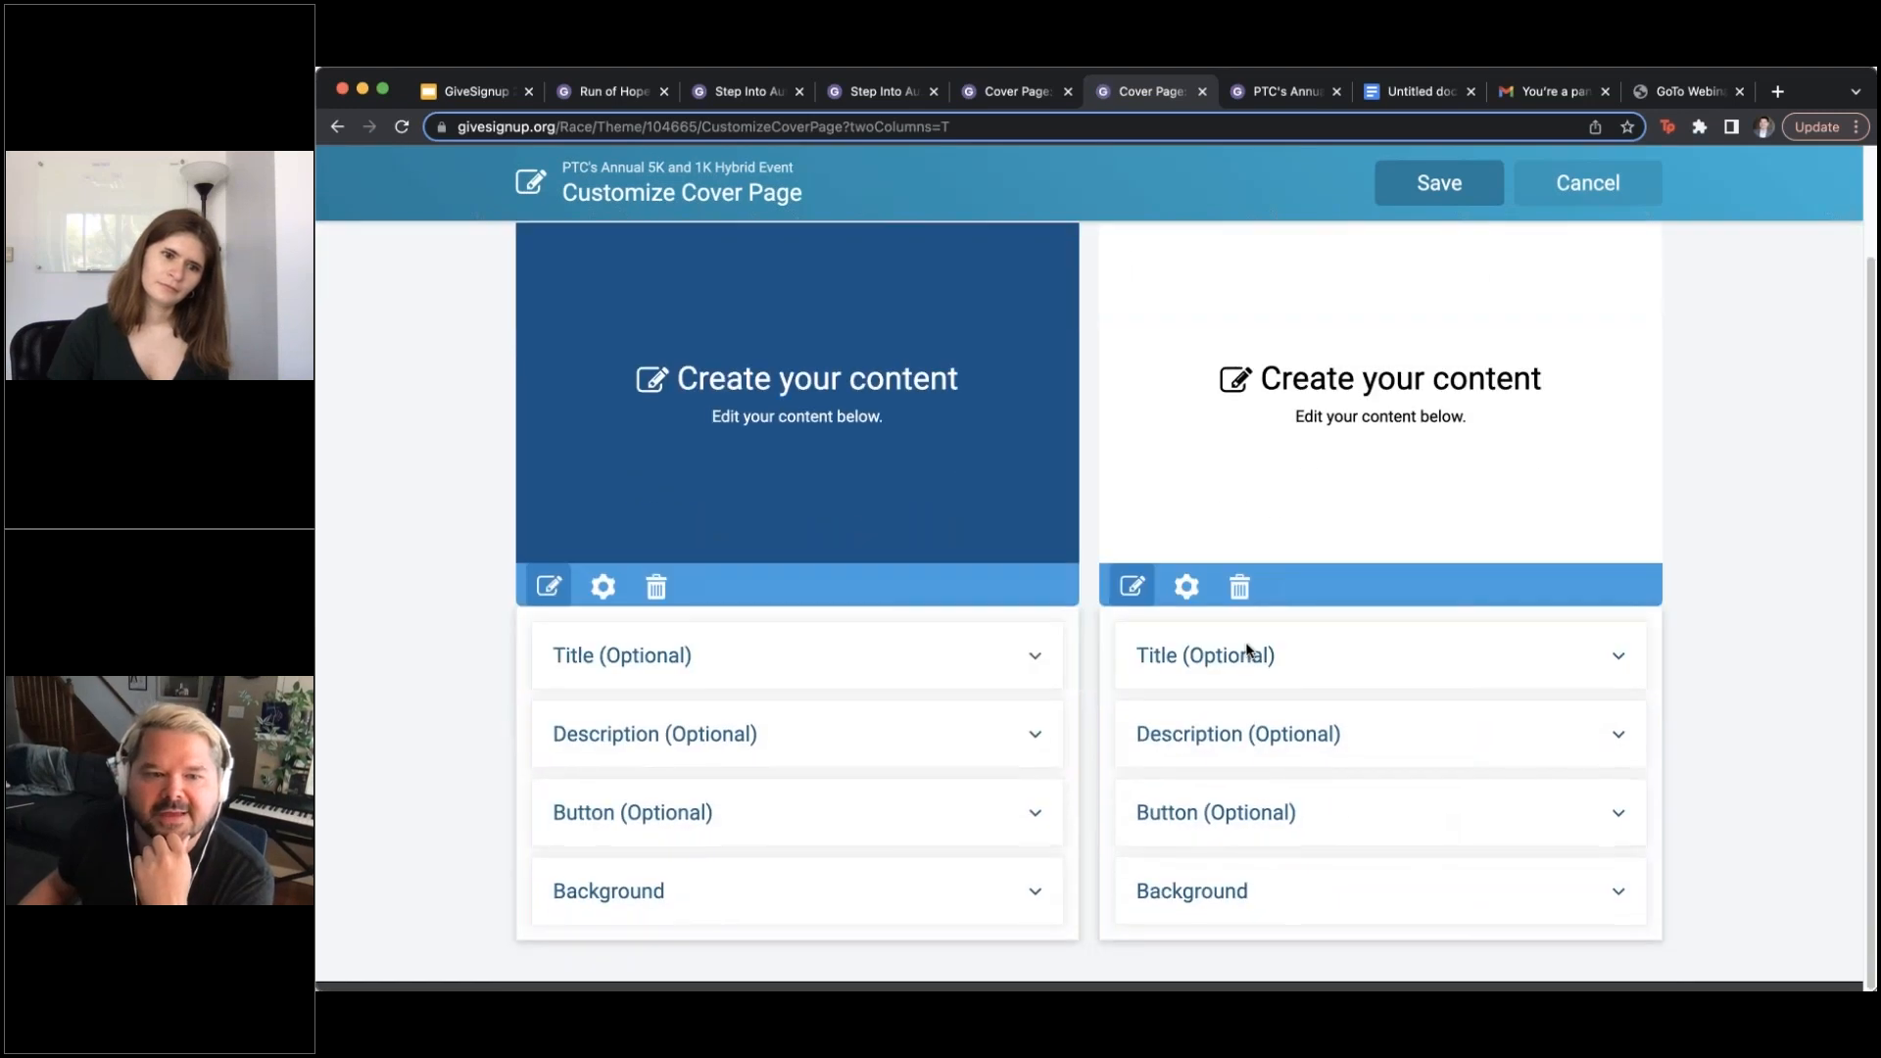
{"action": "left_click", "coordinate": [602, 588]}
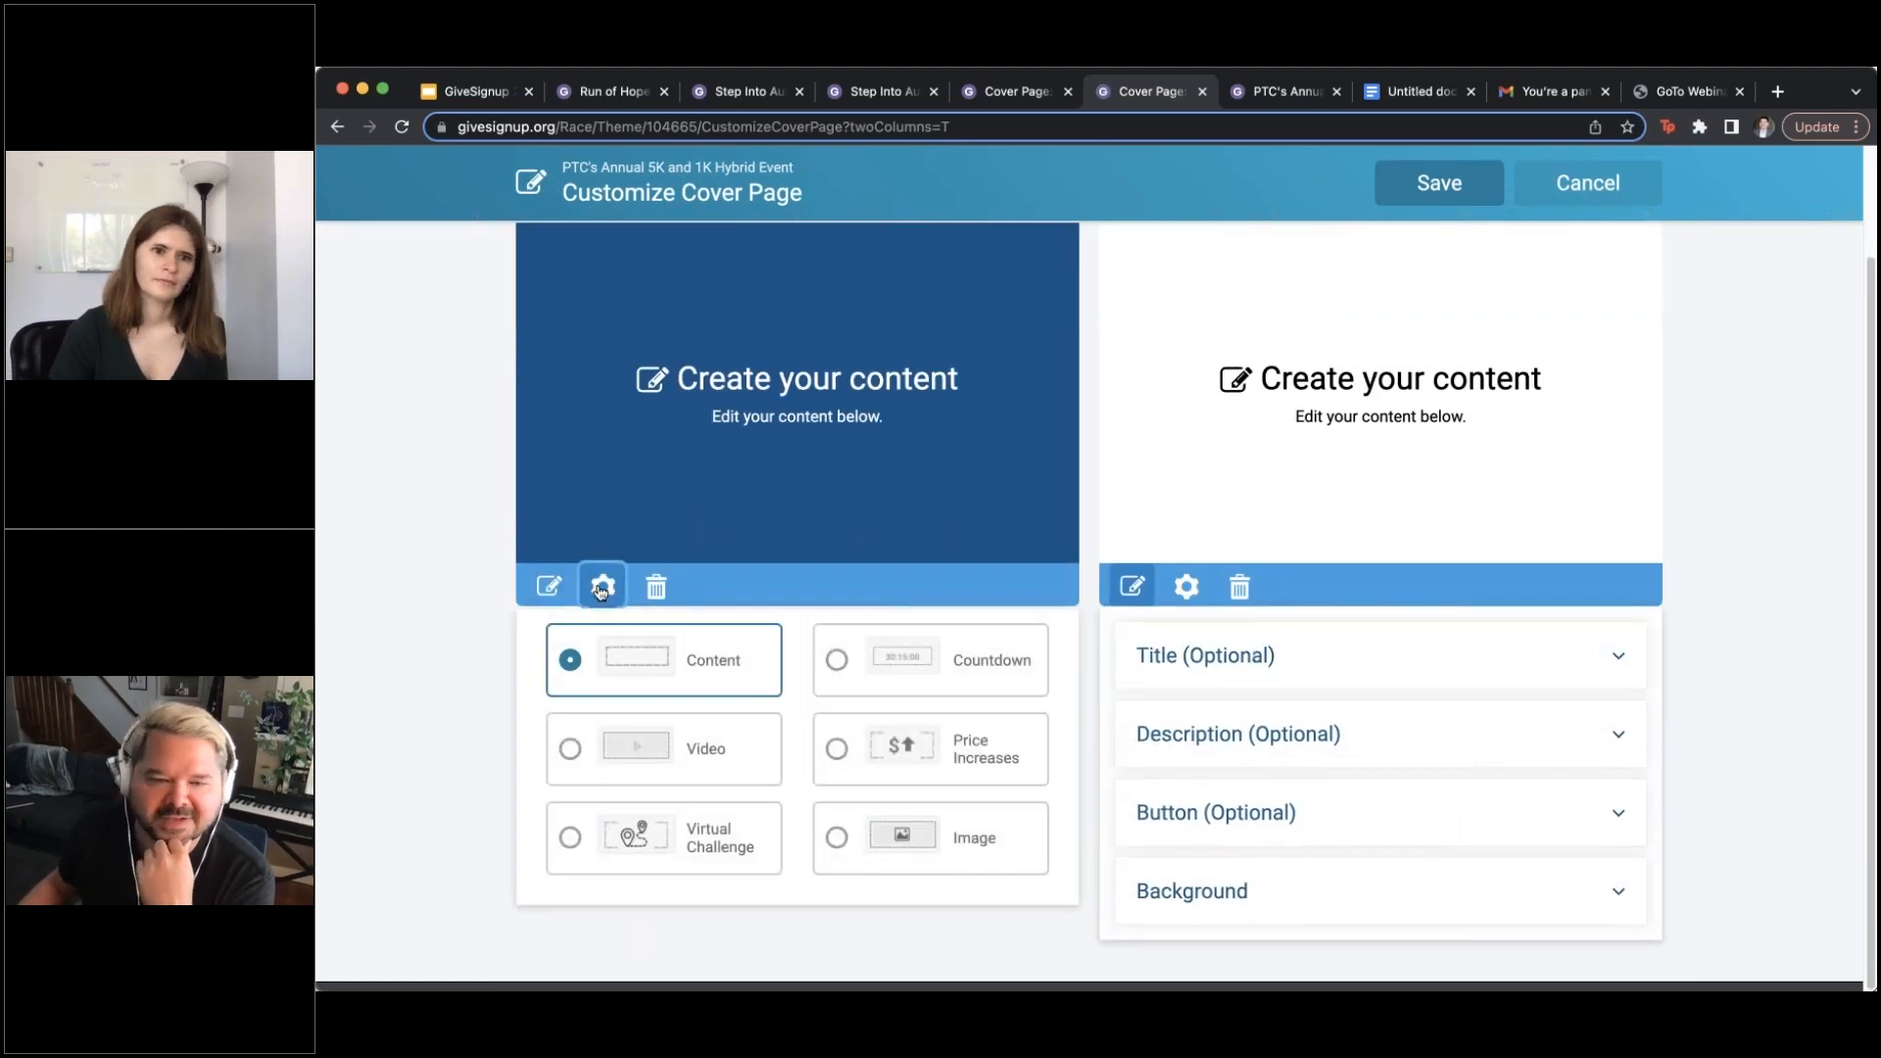
{"action": "left_click", "coordinate": [676, 748]}
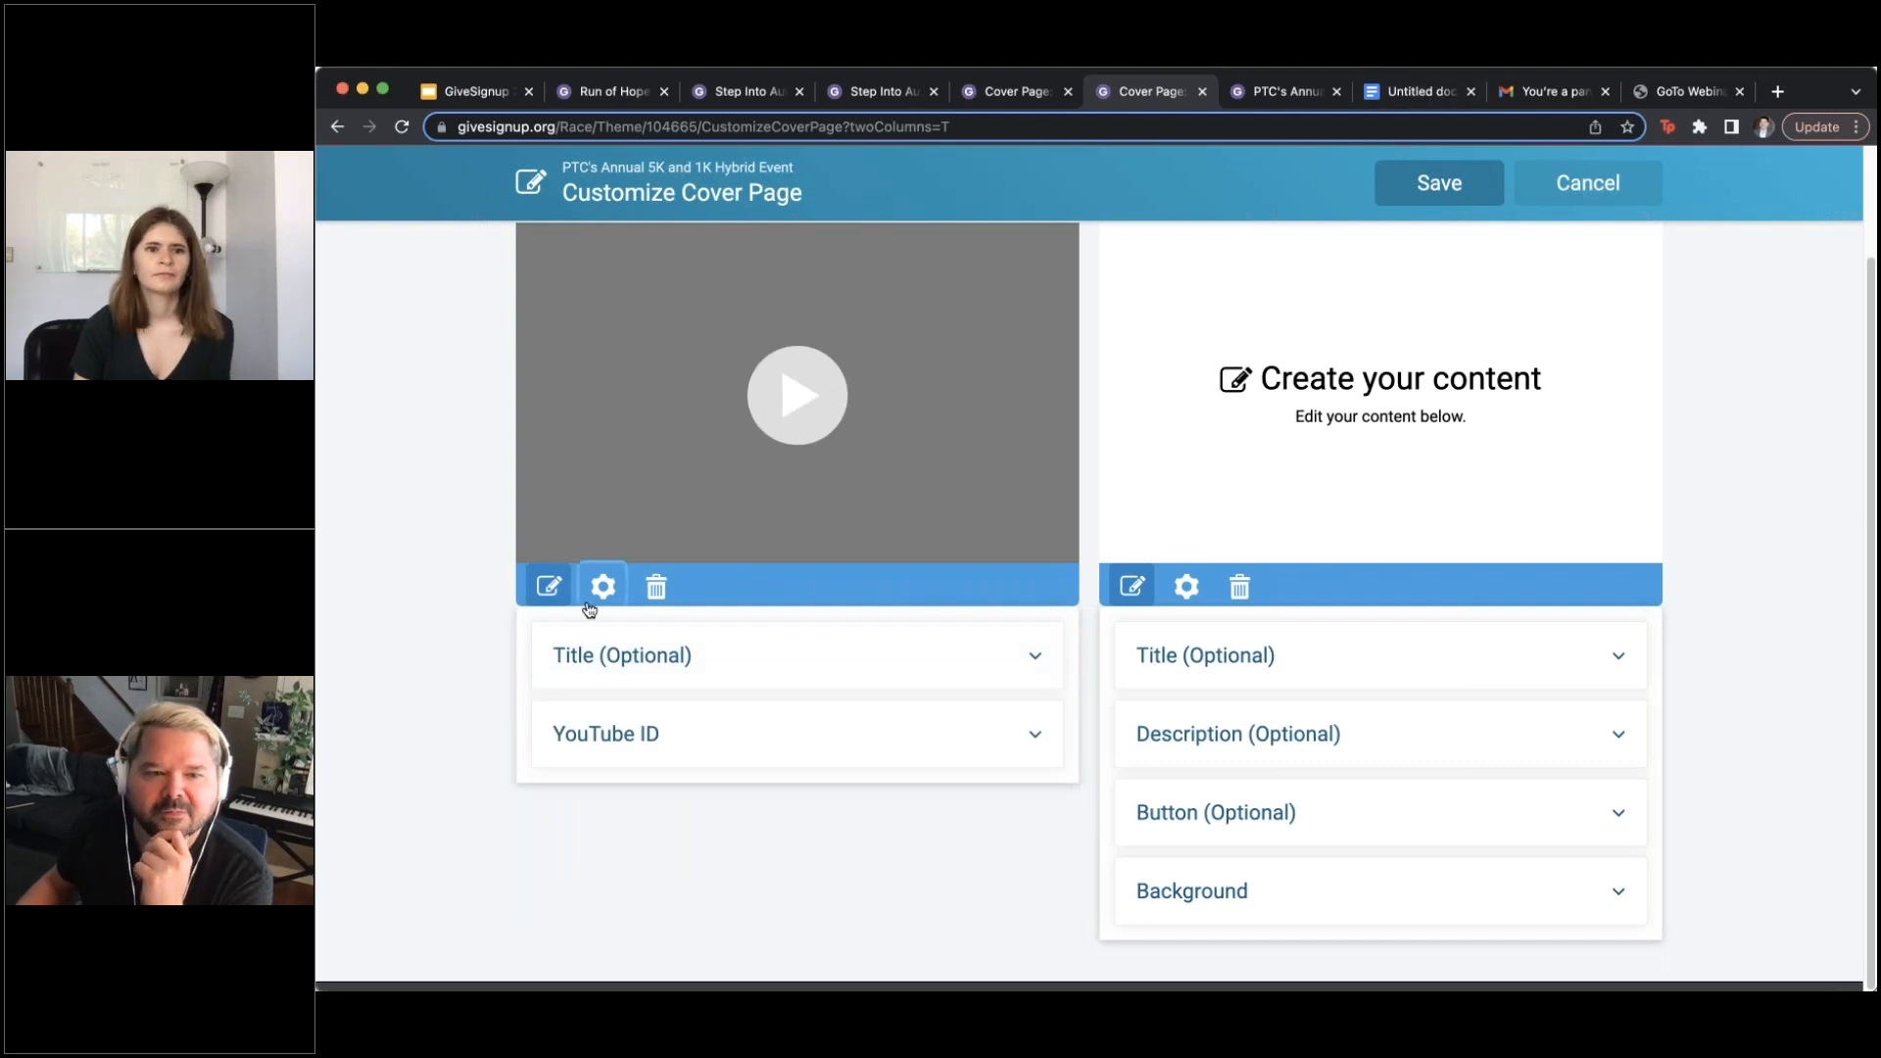
Copy the video ID 6RWRm8IUtaI from the notes document into the first column's YouTube ID
{"action": "left_click", "coordinate": [1035, 742]}
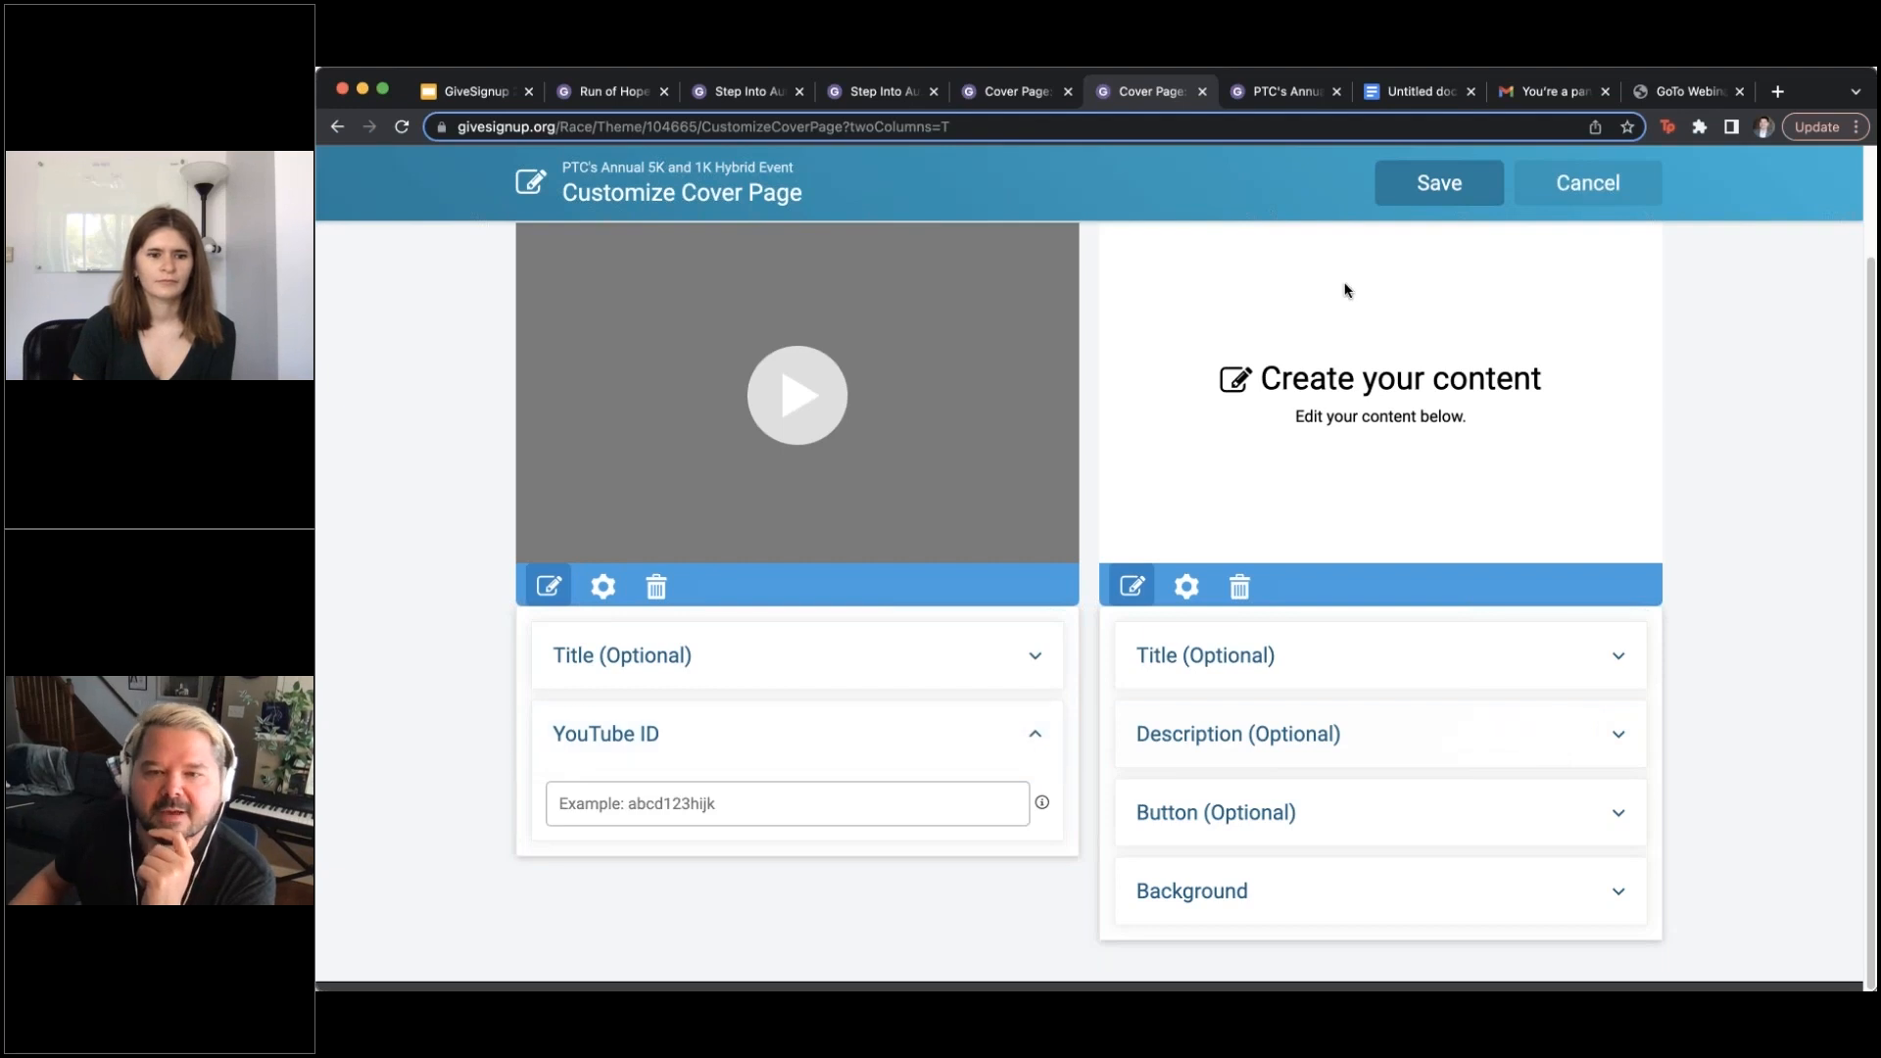
{"action": "left_click", "coordinate": [1422, 94]}
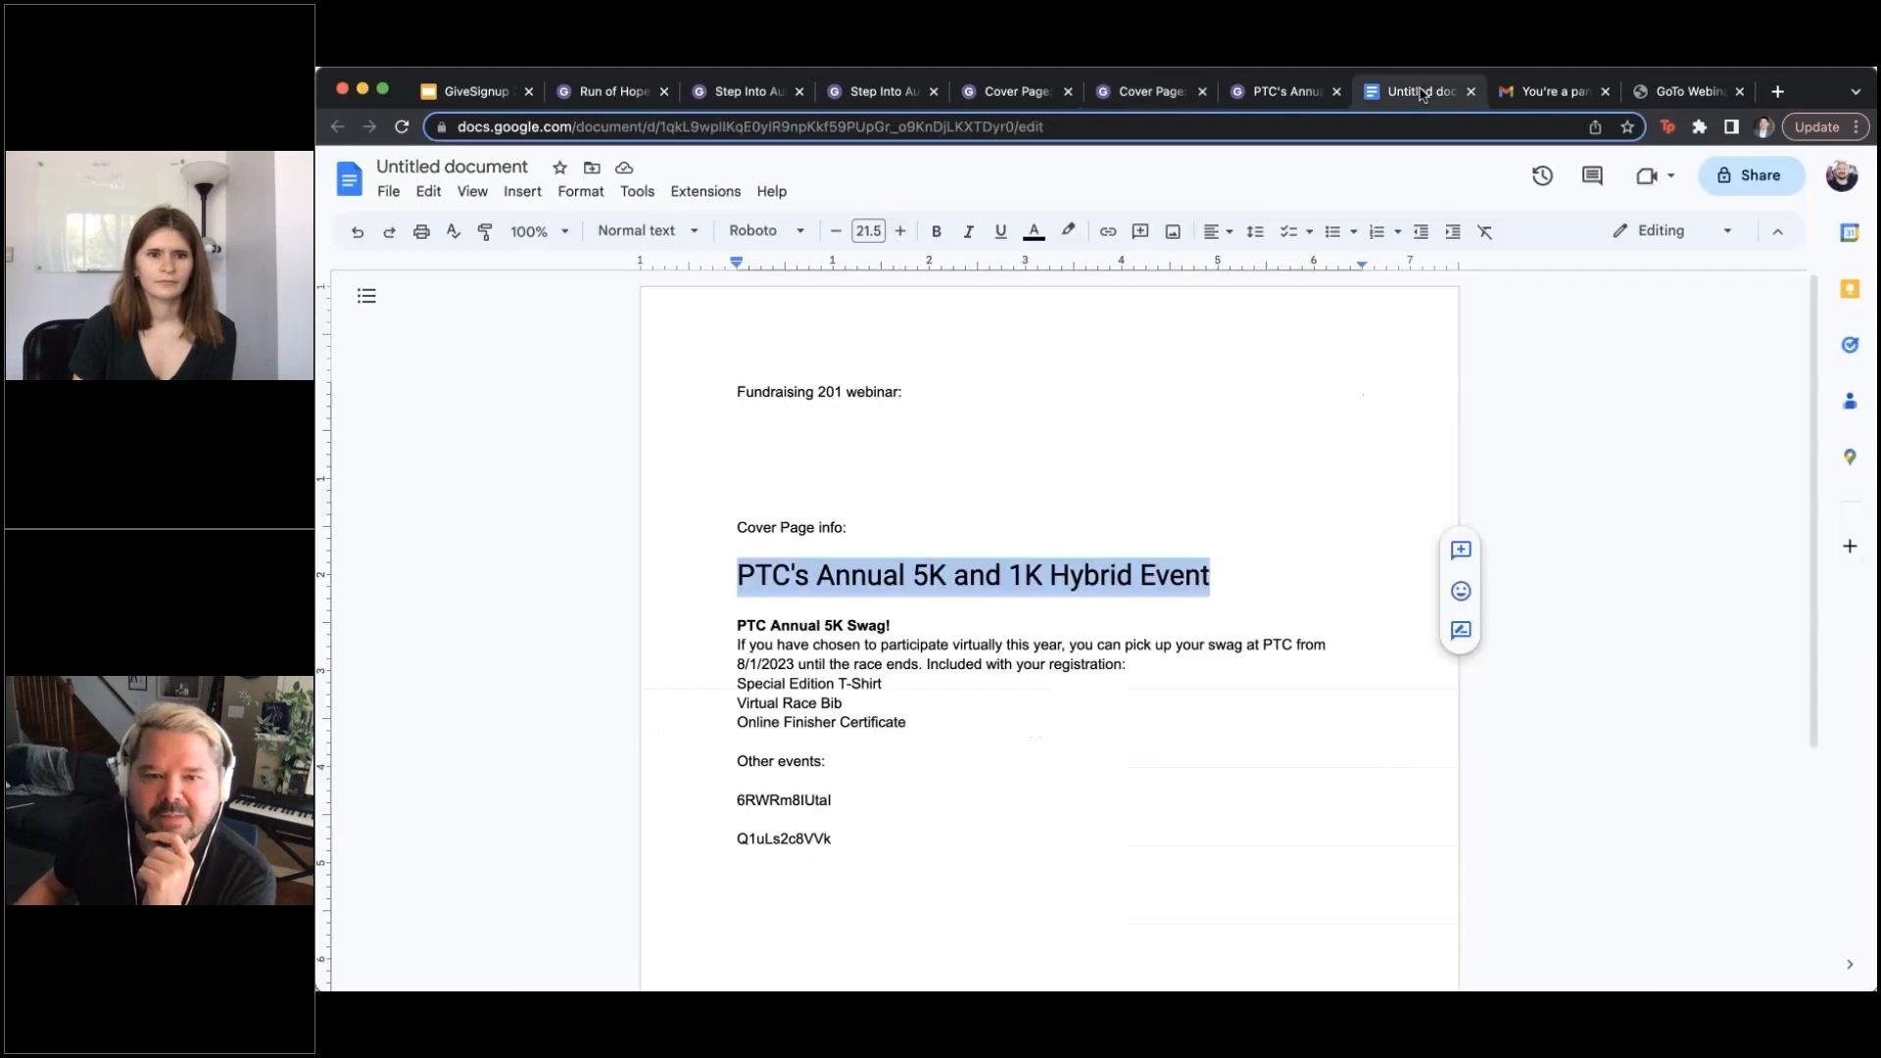
{"action": "left_click_drag", "start_coordinate": [826, 801], "coordinate": [738, 804]}
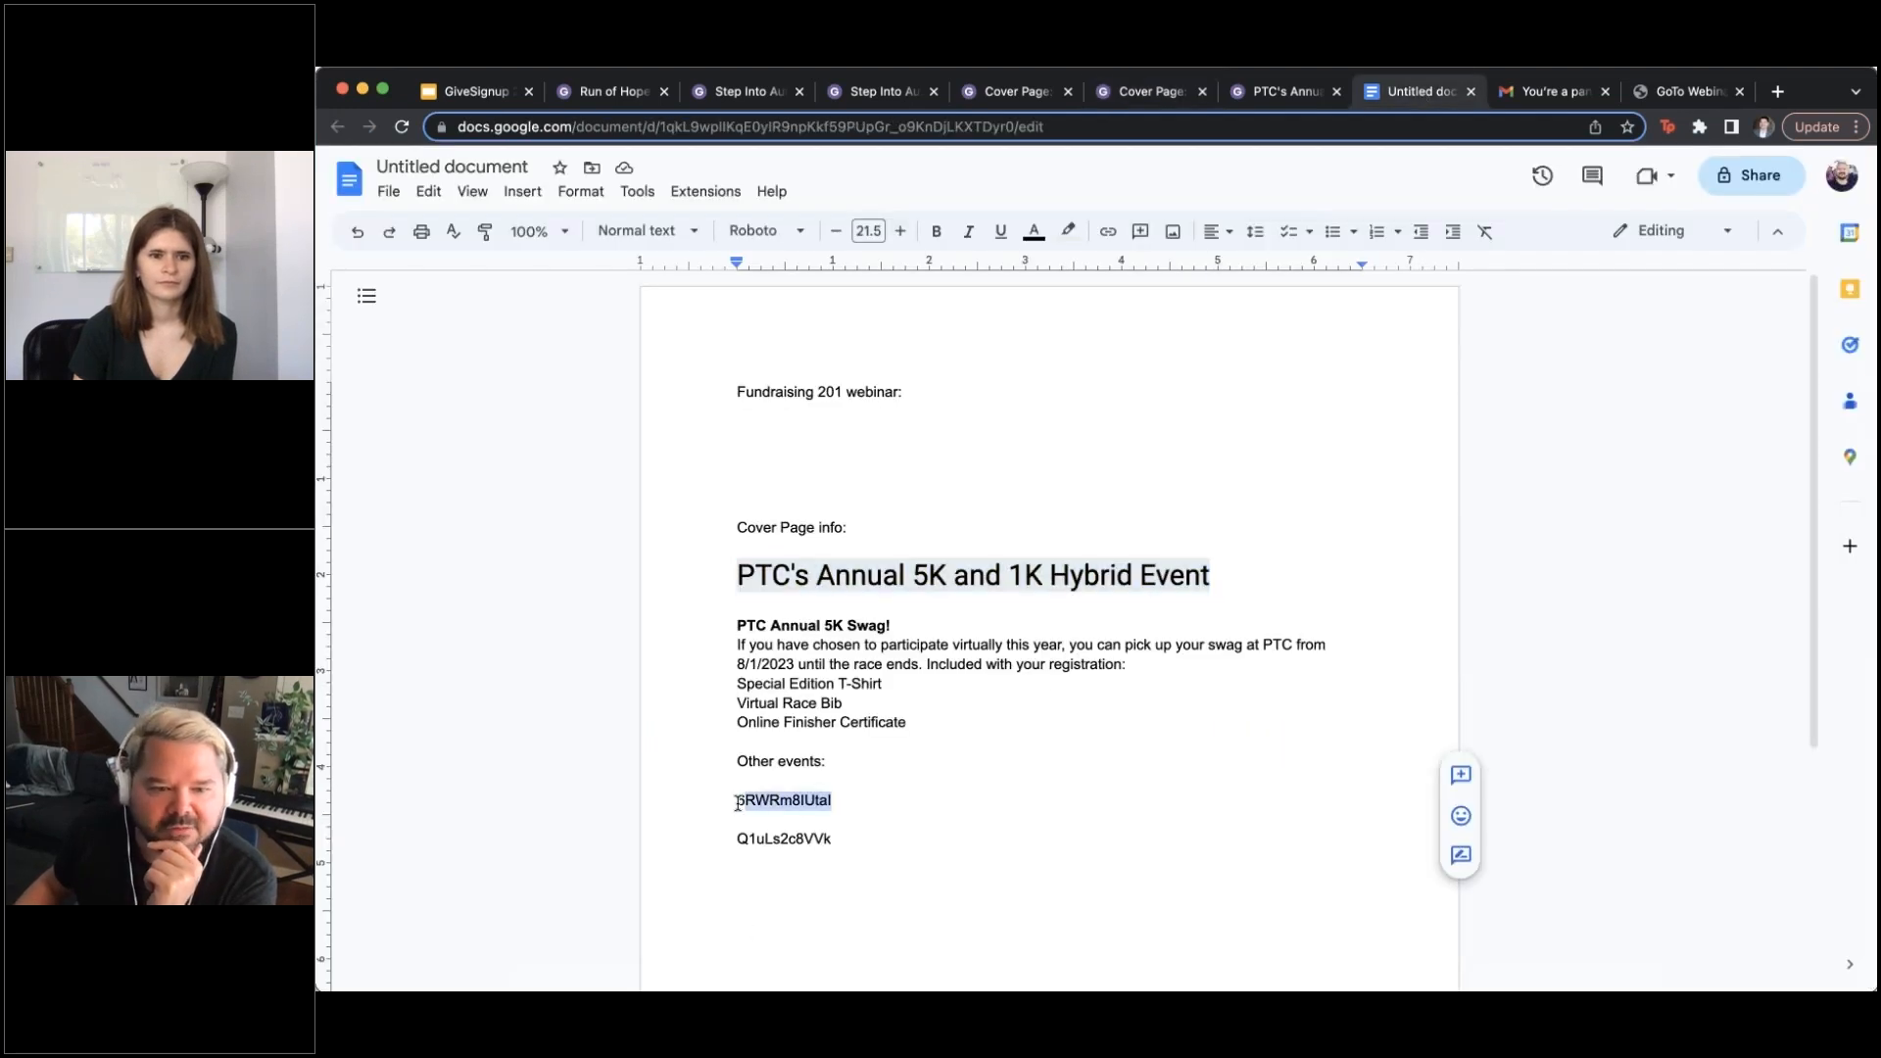
{"action": "right_click", "coordinate": [738, 803]}
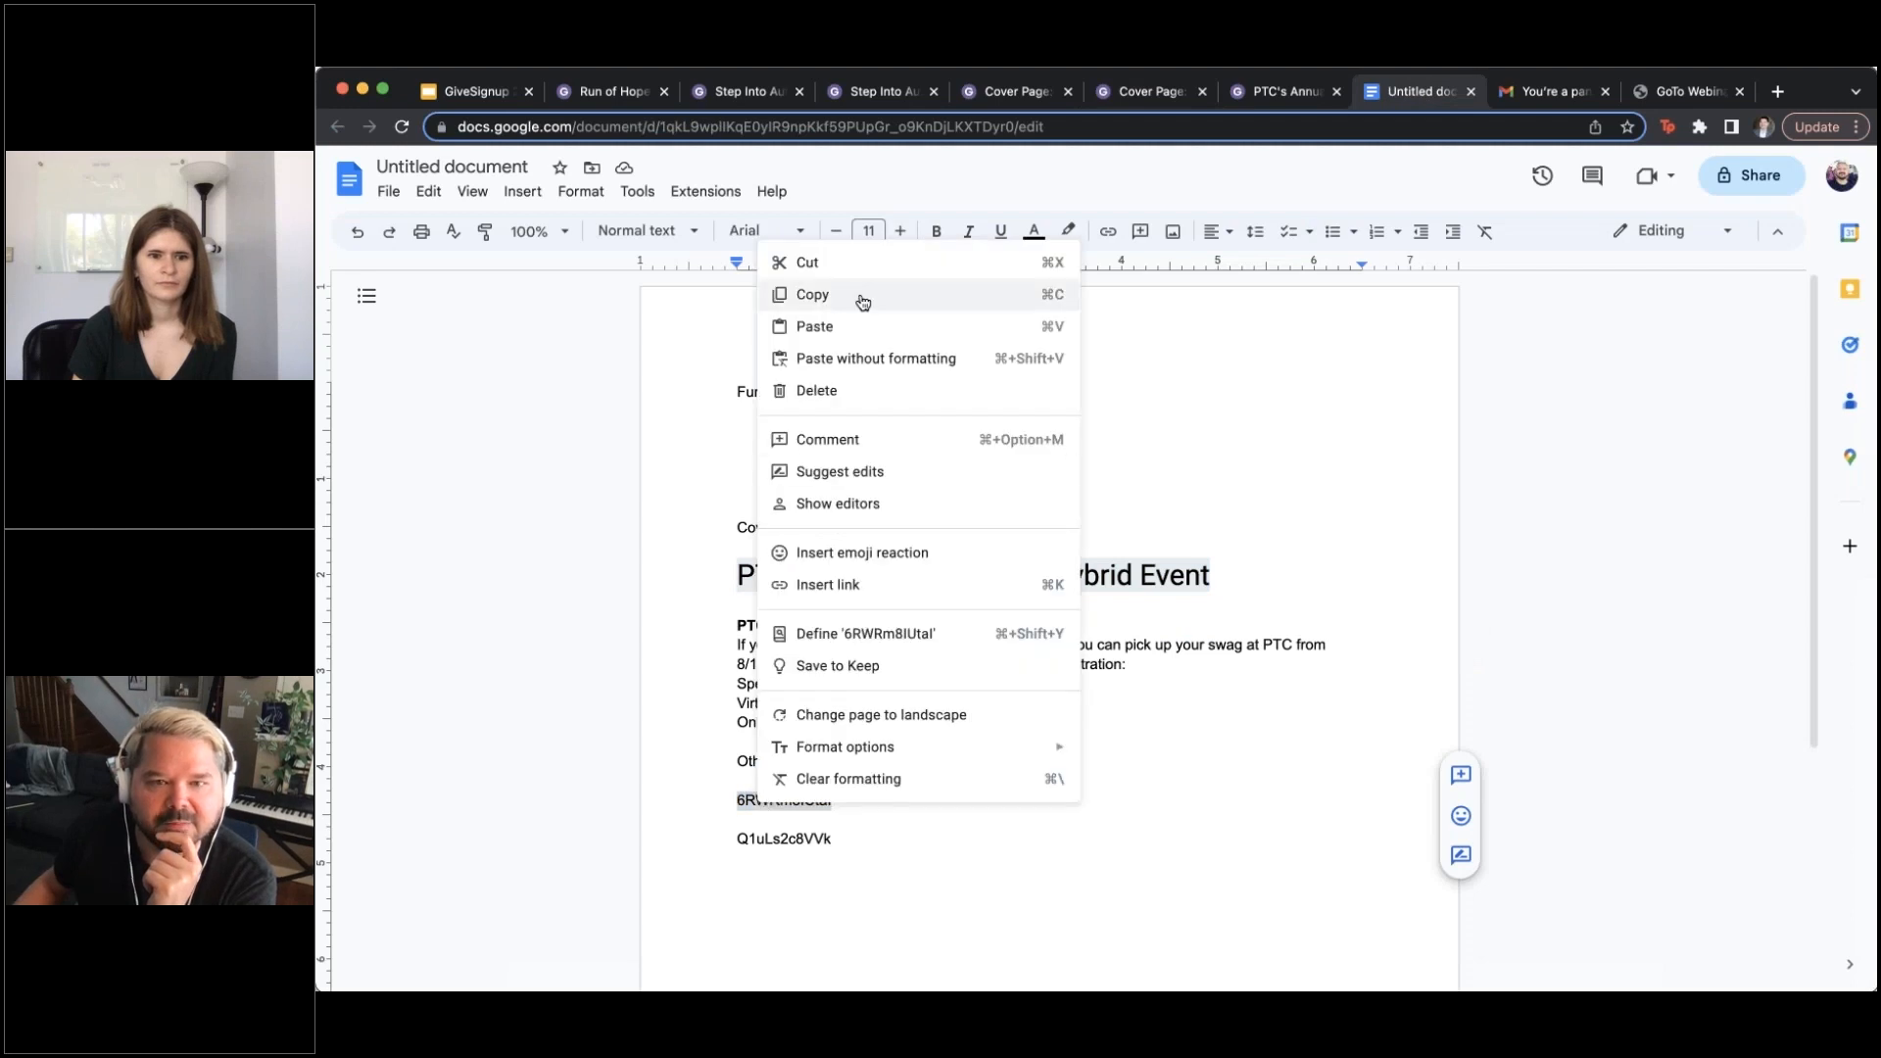
{"action": "left_click", "coordinate": [968, 294]}
{"action": "left_click", "coordinate": [1273, 93]}
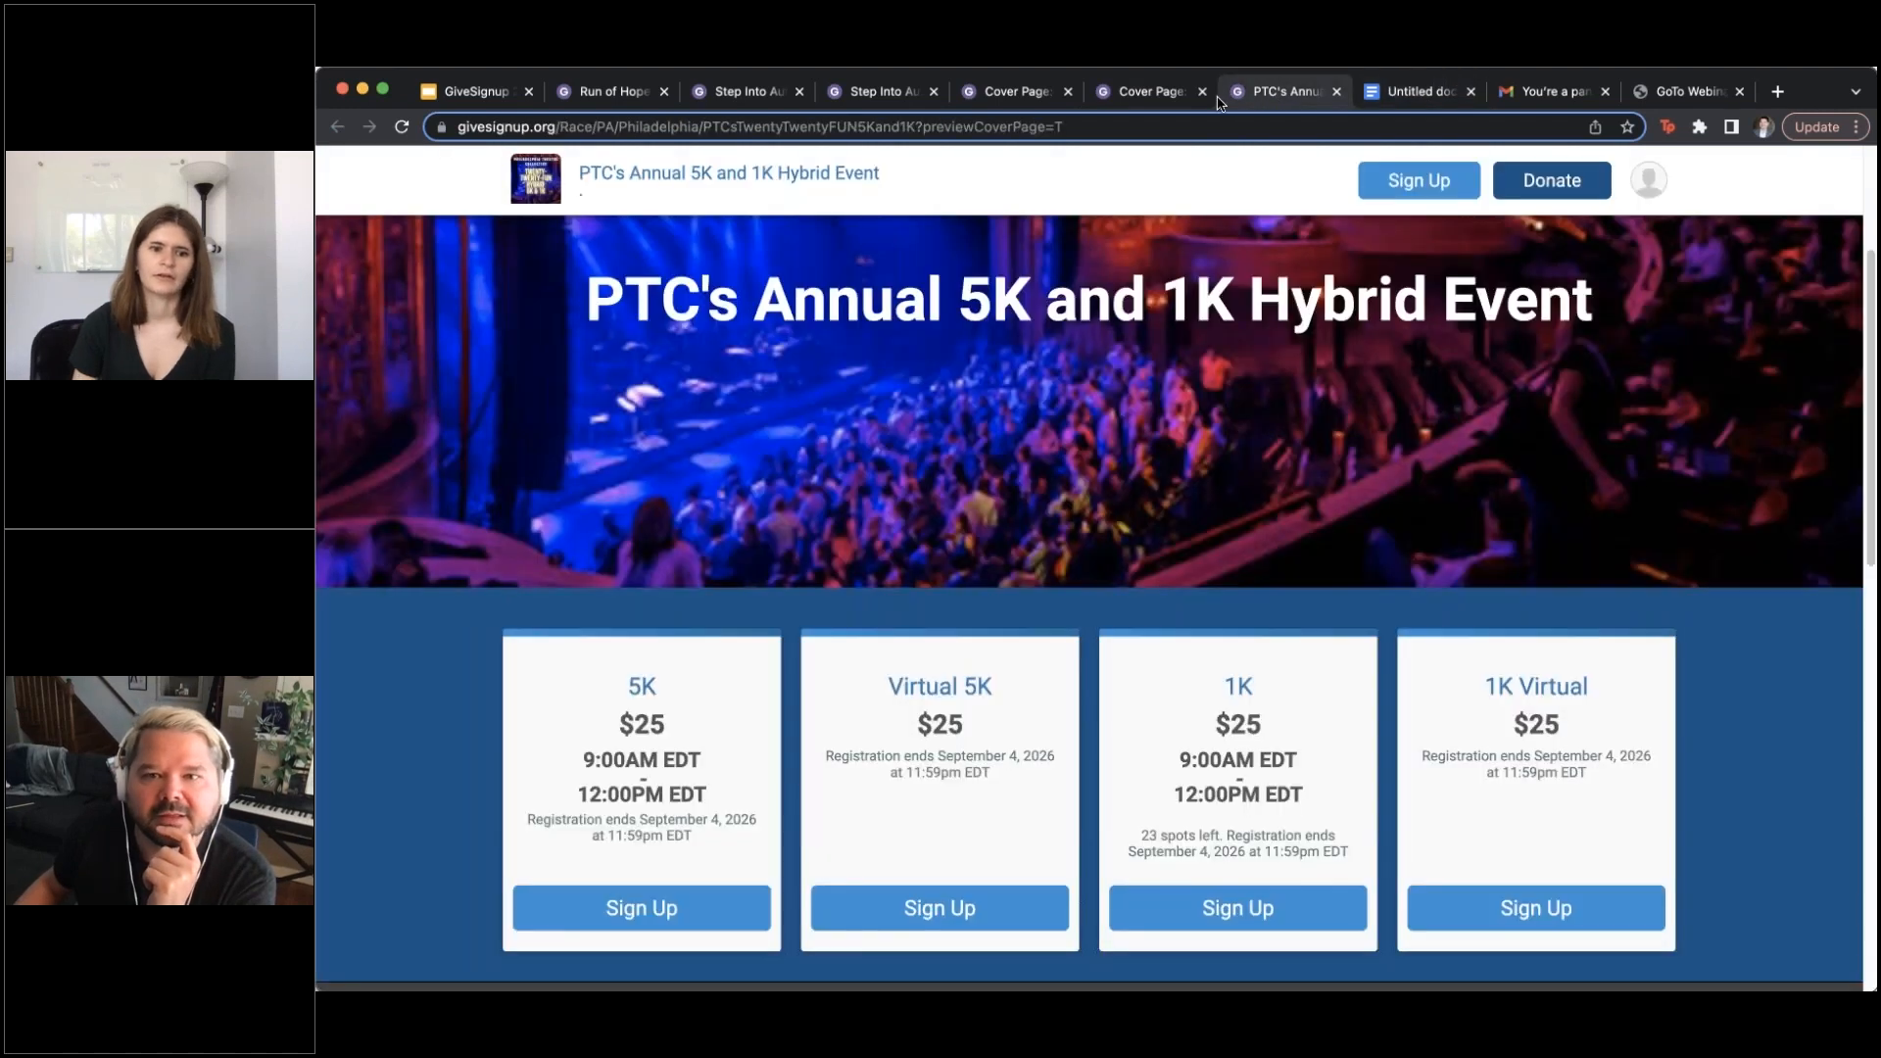
{"action": "left_click", "coordinate": [1152, 95]}
{"action": "left_click", "coordinate": [735, 806]}
{"action": "key", "text": "super+v"}
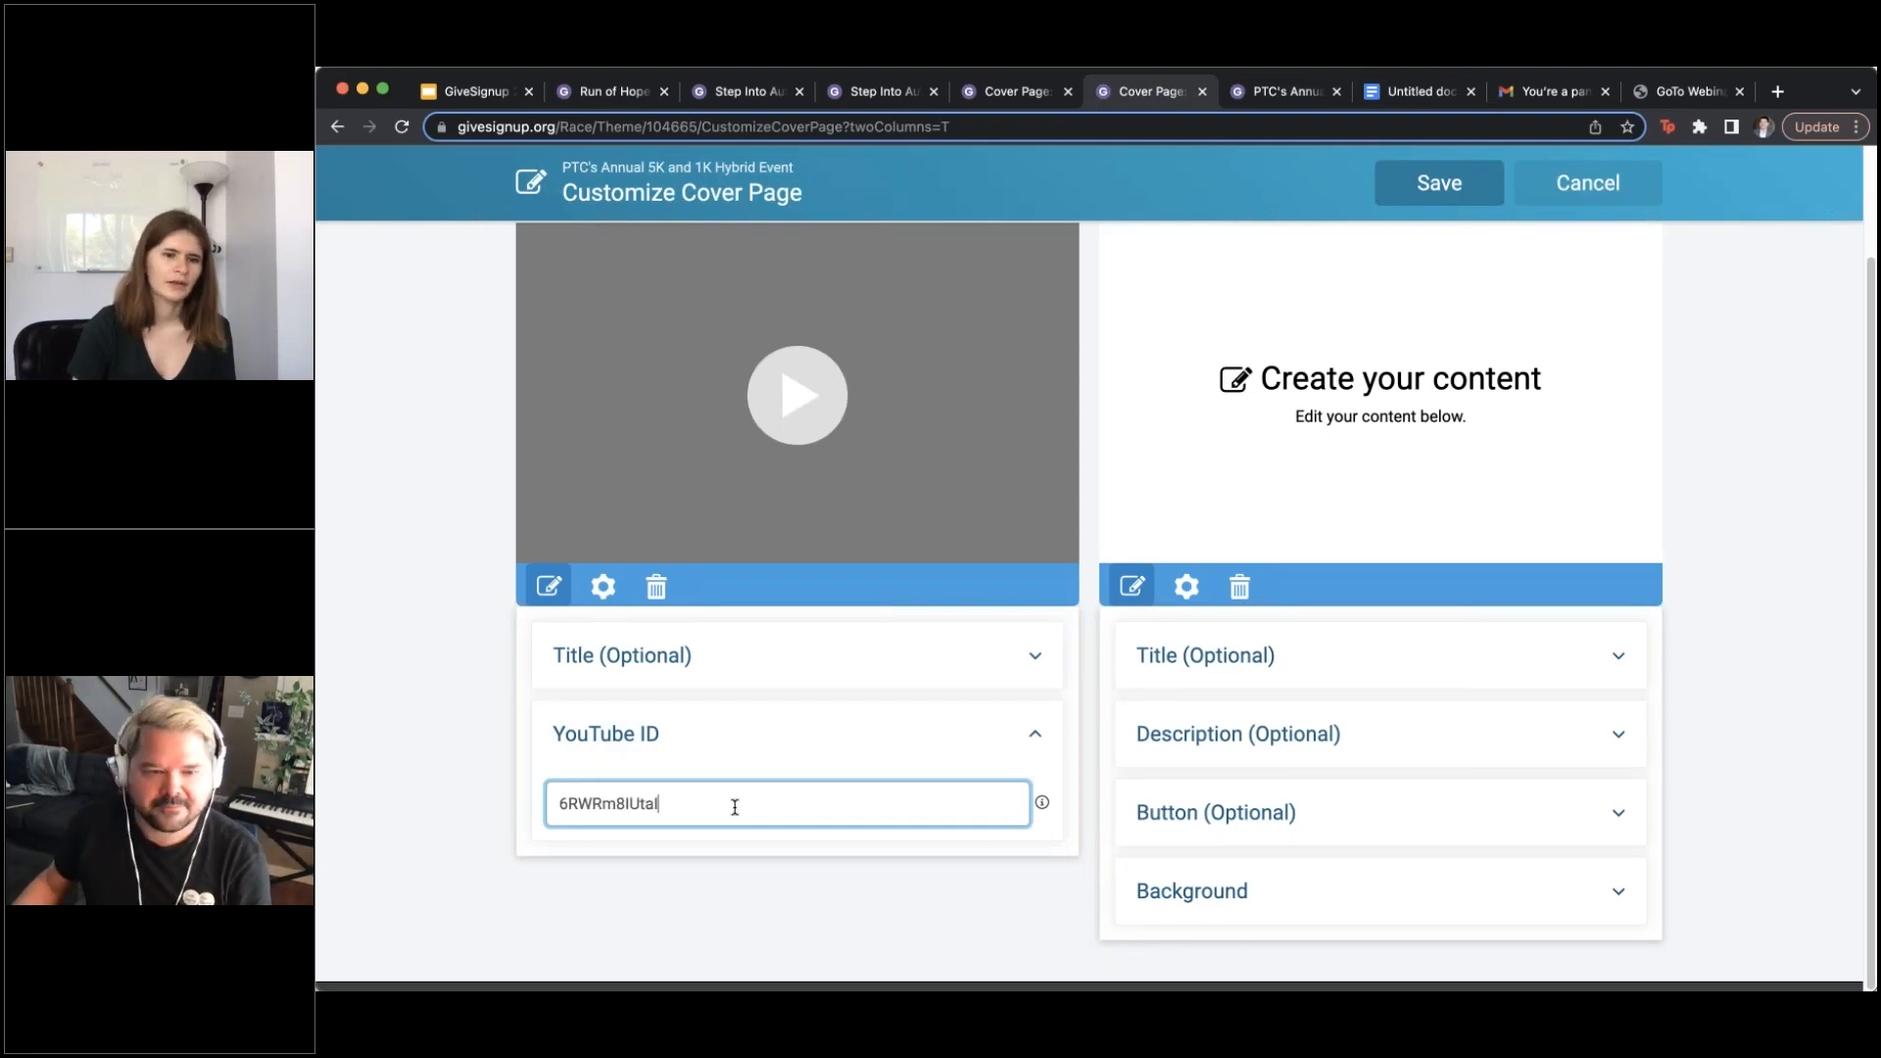
{"action": "key", "text": "Return"}
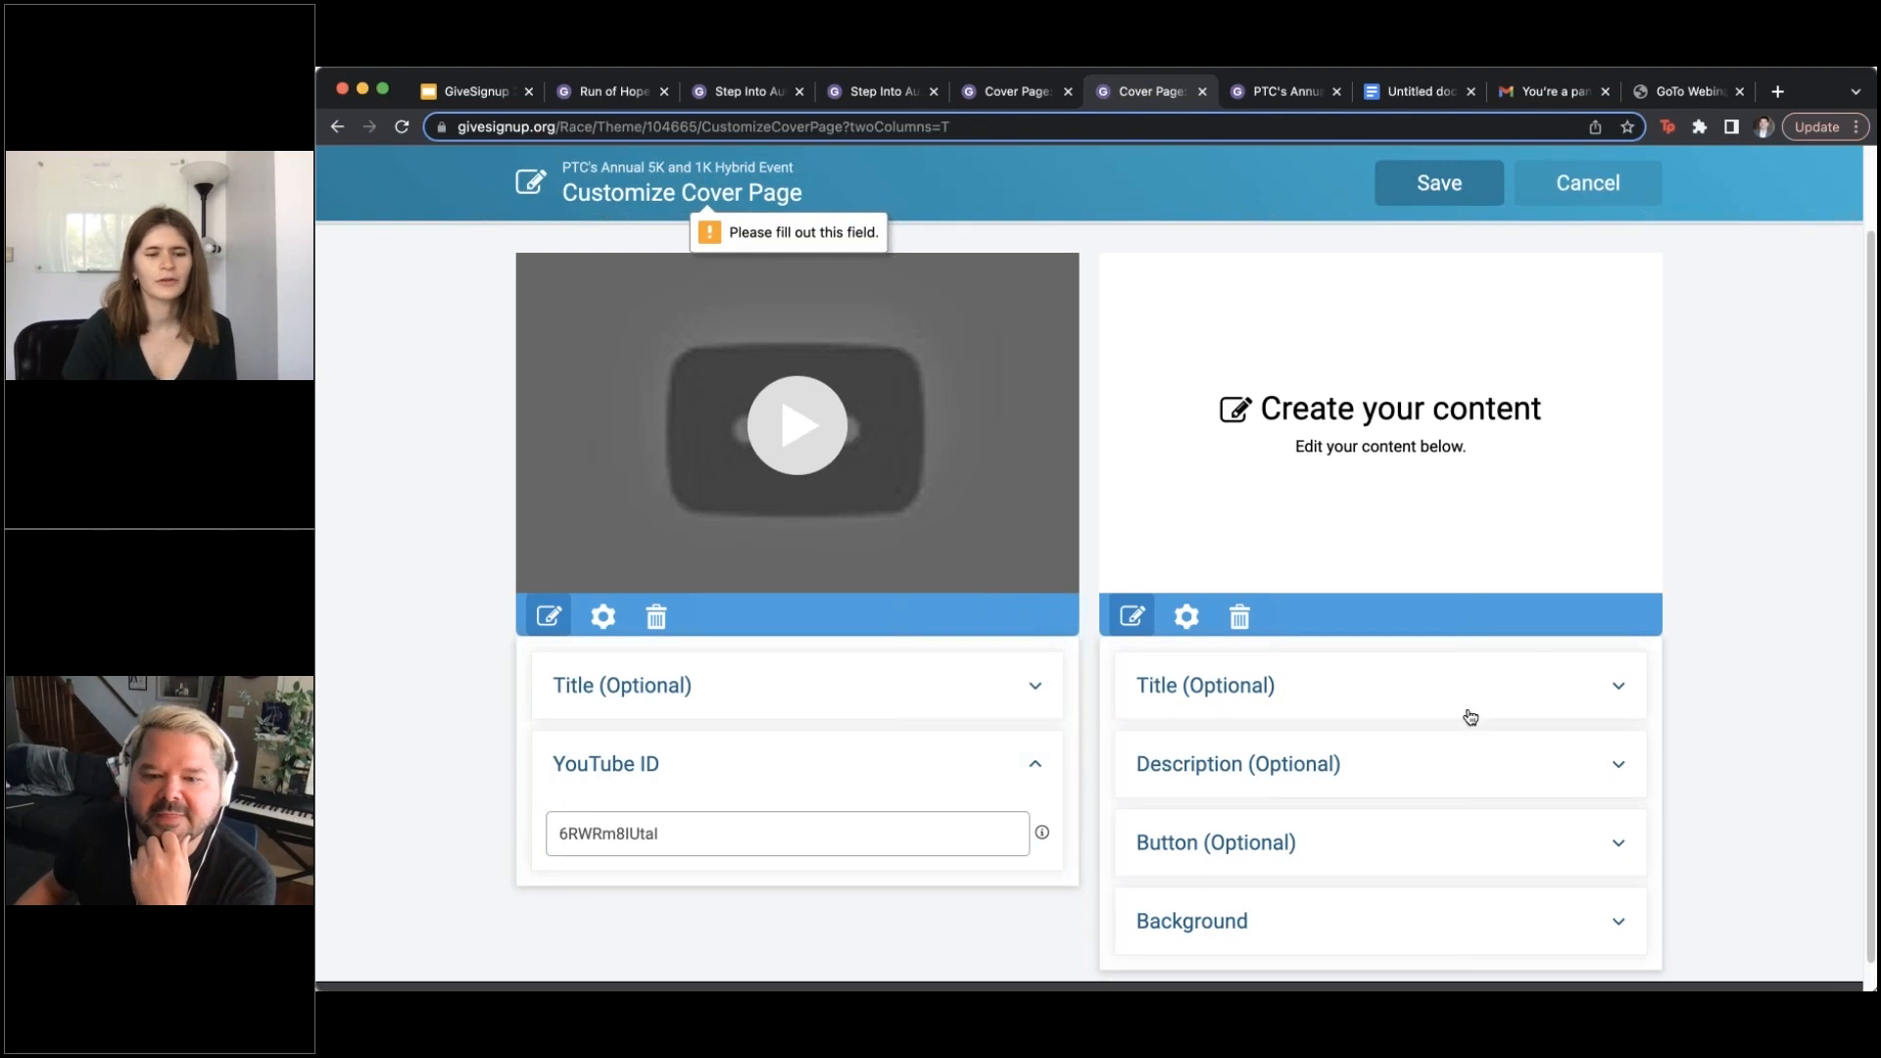
Change the second column's content type to Video
{"action": "scroll", "coordinate": [1631, 886], "scroll_direction": "down", "scroll_amount": 1}
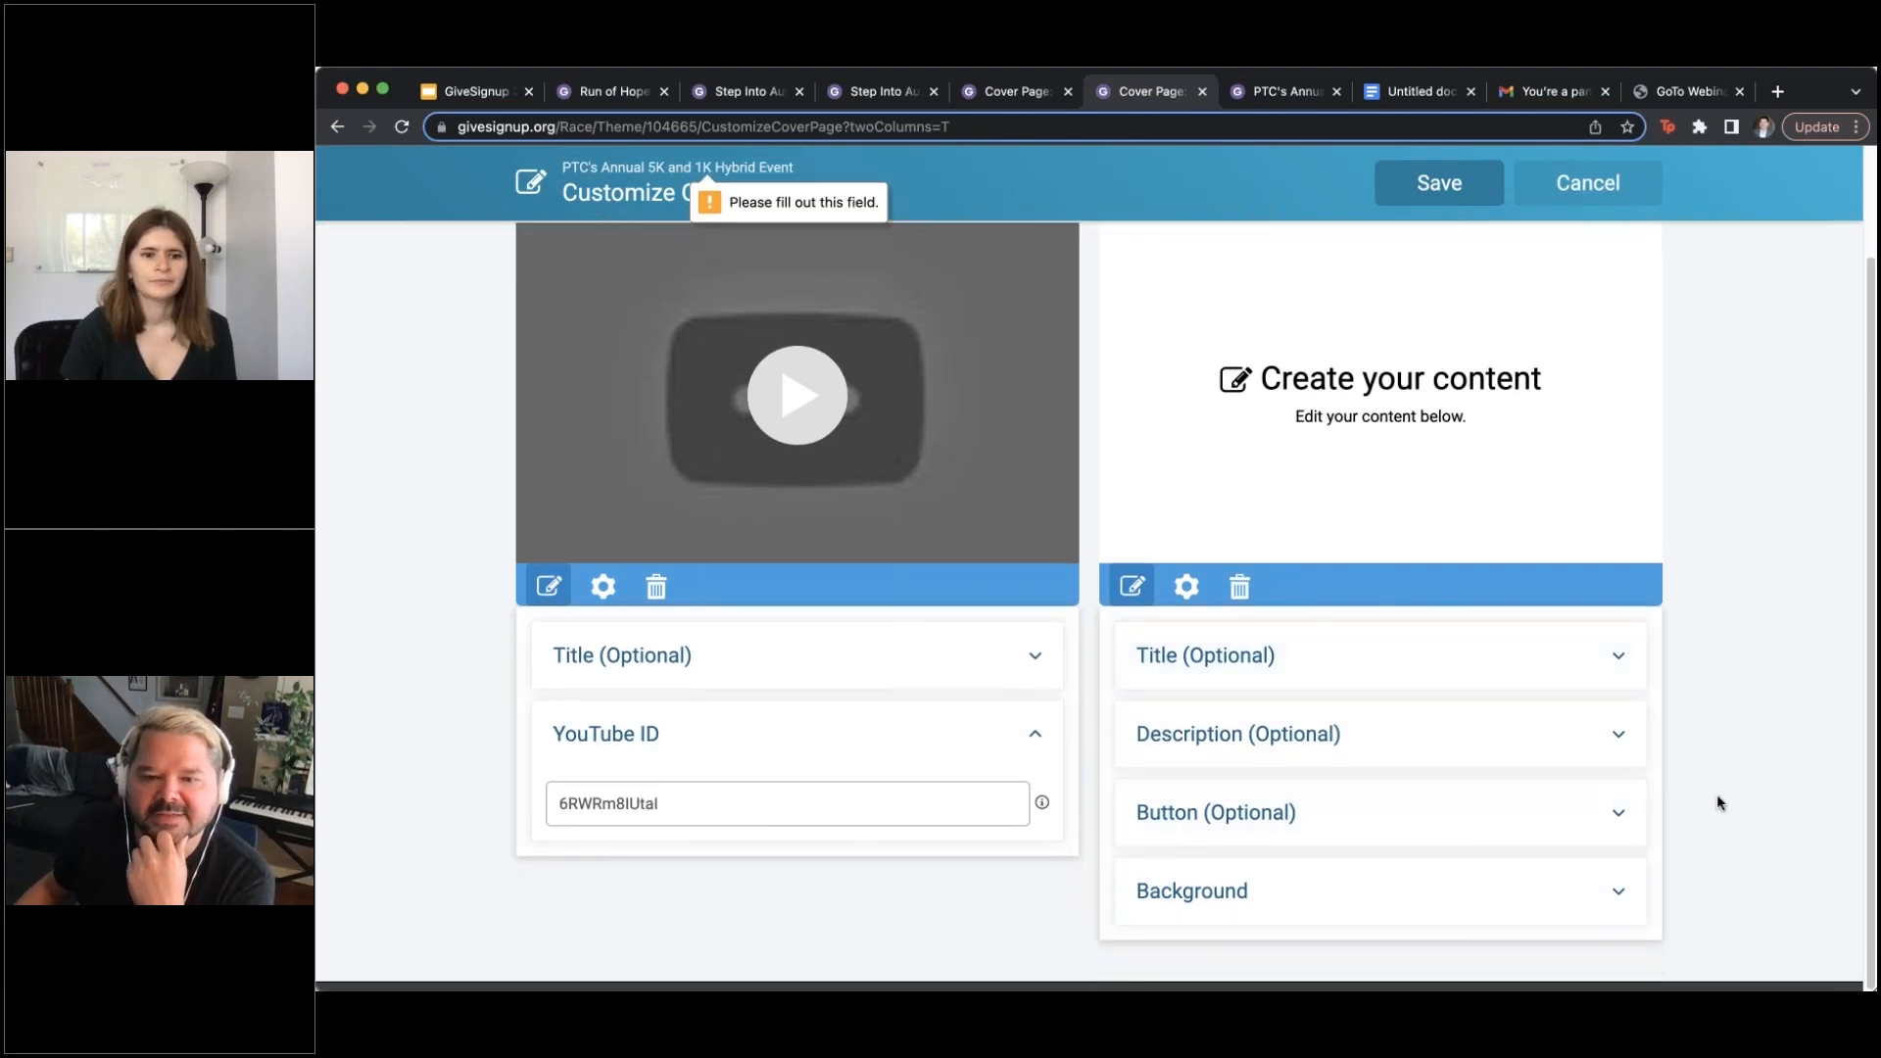
{"action": "left_click", "coordinate": [1186, 586]}
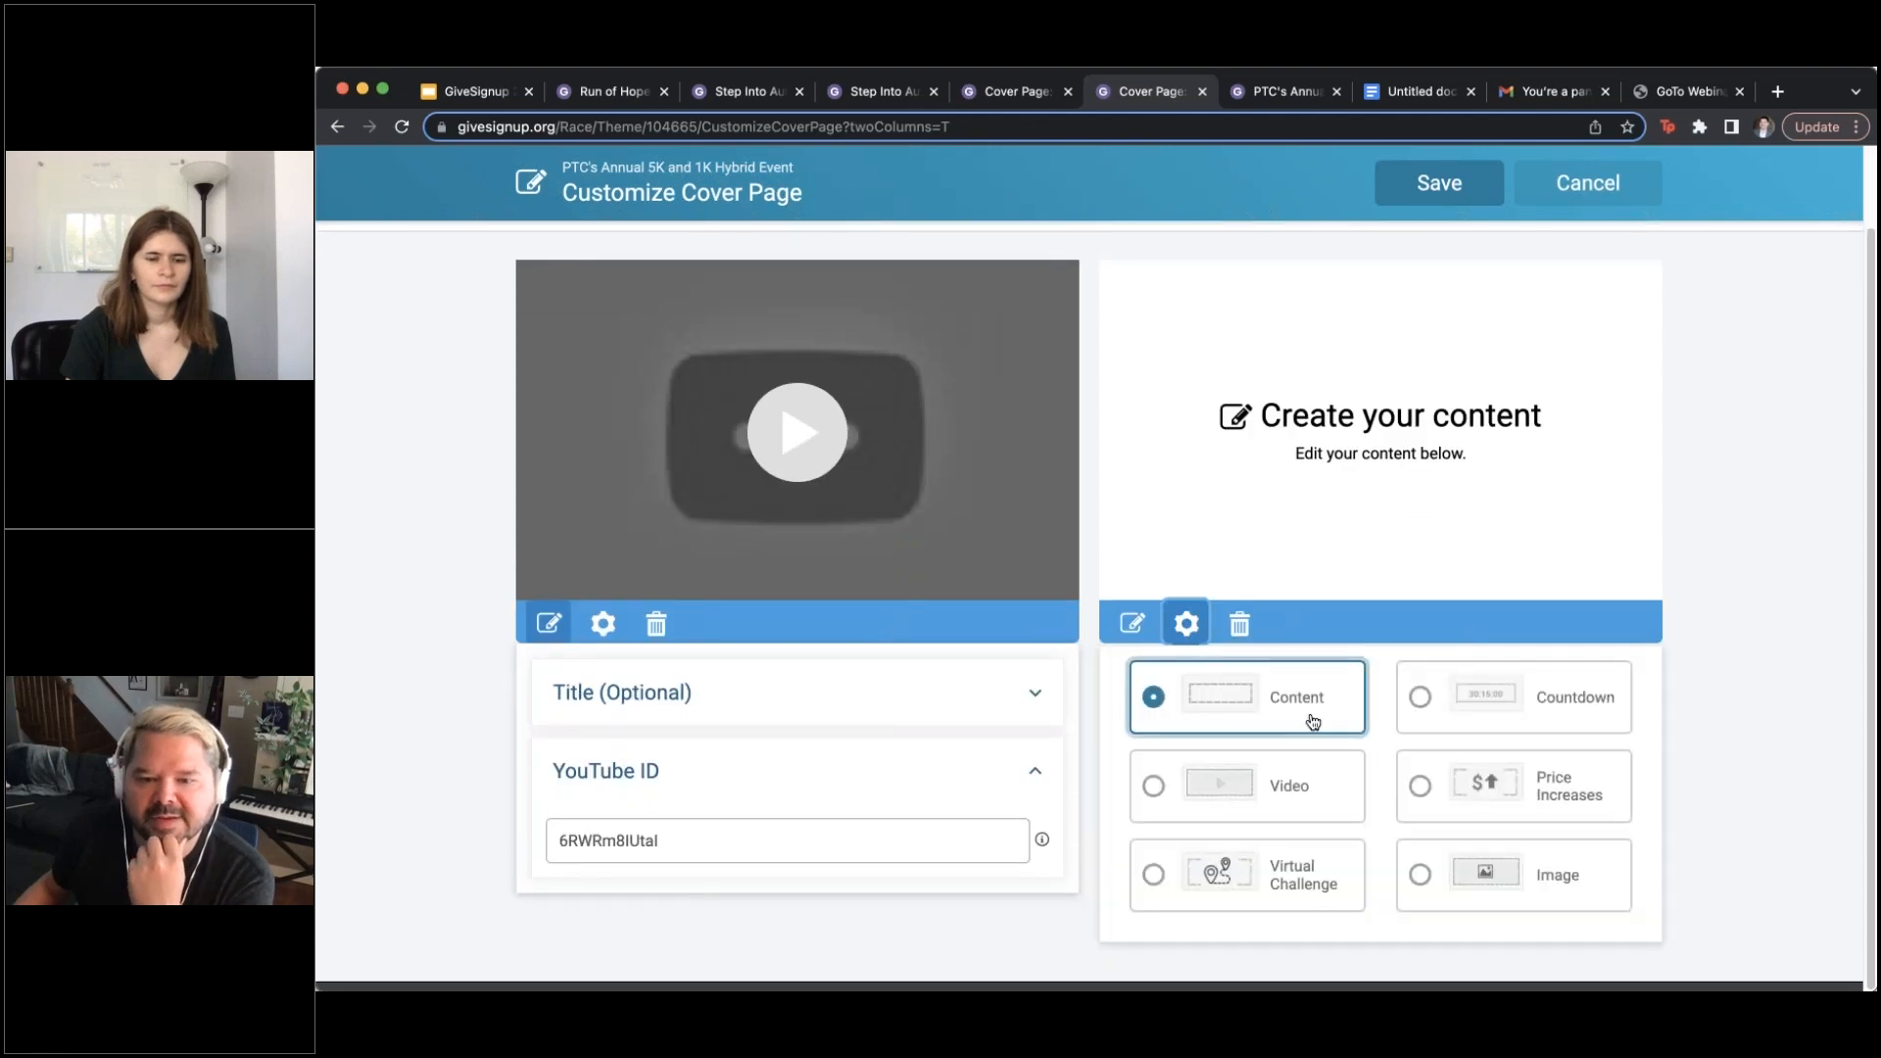
{"action": "left_click", "coordinate": [1306, 785]}
Copy the video ID Q1uLs2c8VVk from the notes document into the second column's YouTube ID
{"action": "left_click", "coordinate": [1427, 98]}
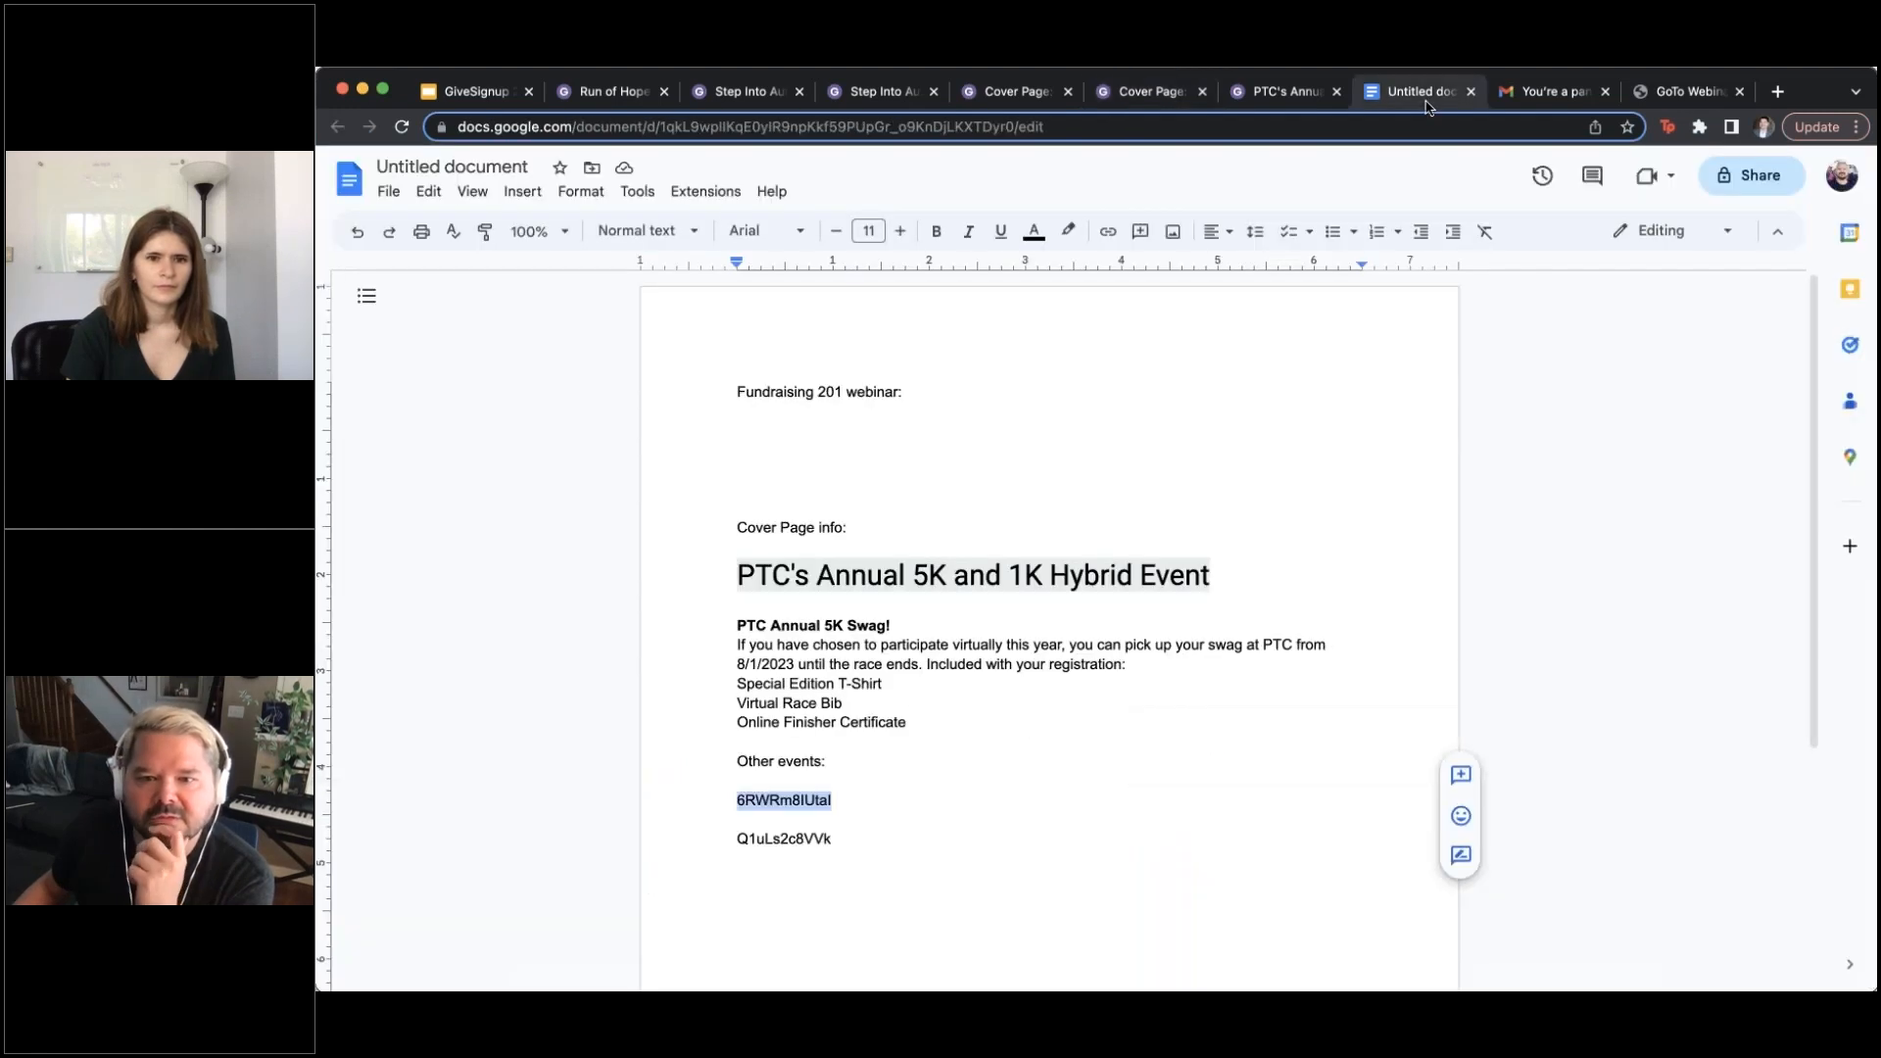
{"action": "scroll", "coordinate": [1135, 627], "scroll_direction": "down", "scroll_amount": 2}
{"action": "double_click", "coordinate": [784, 718]}
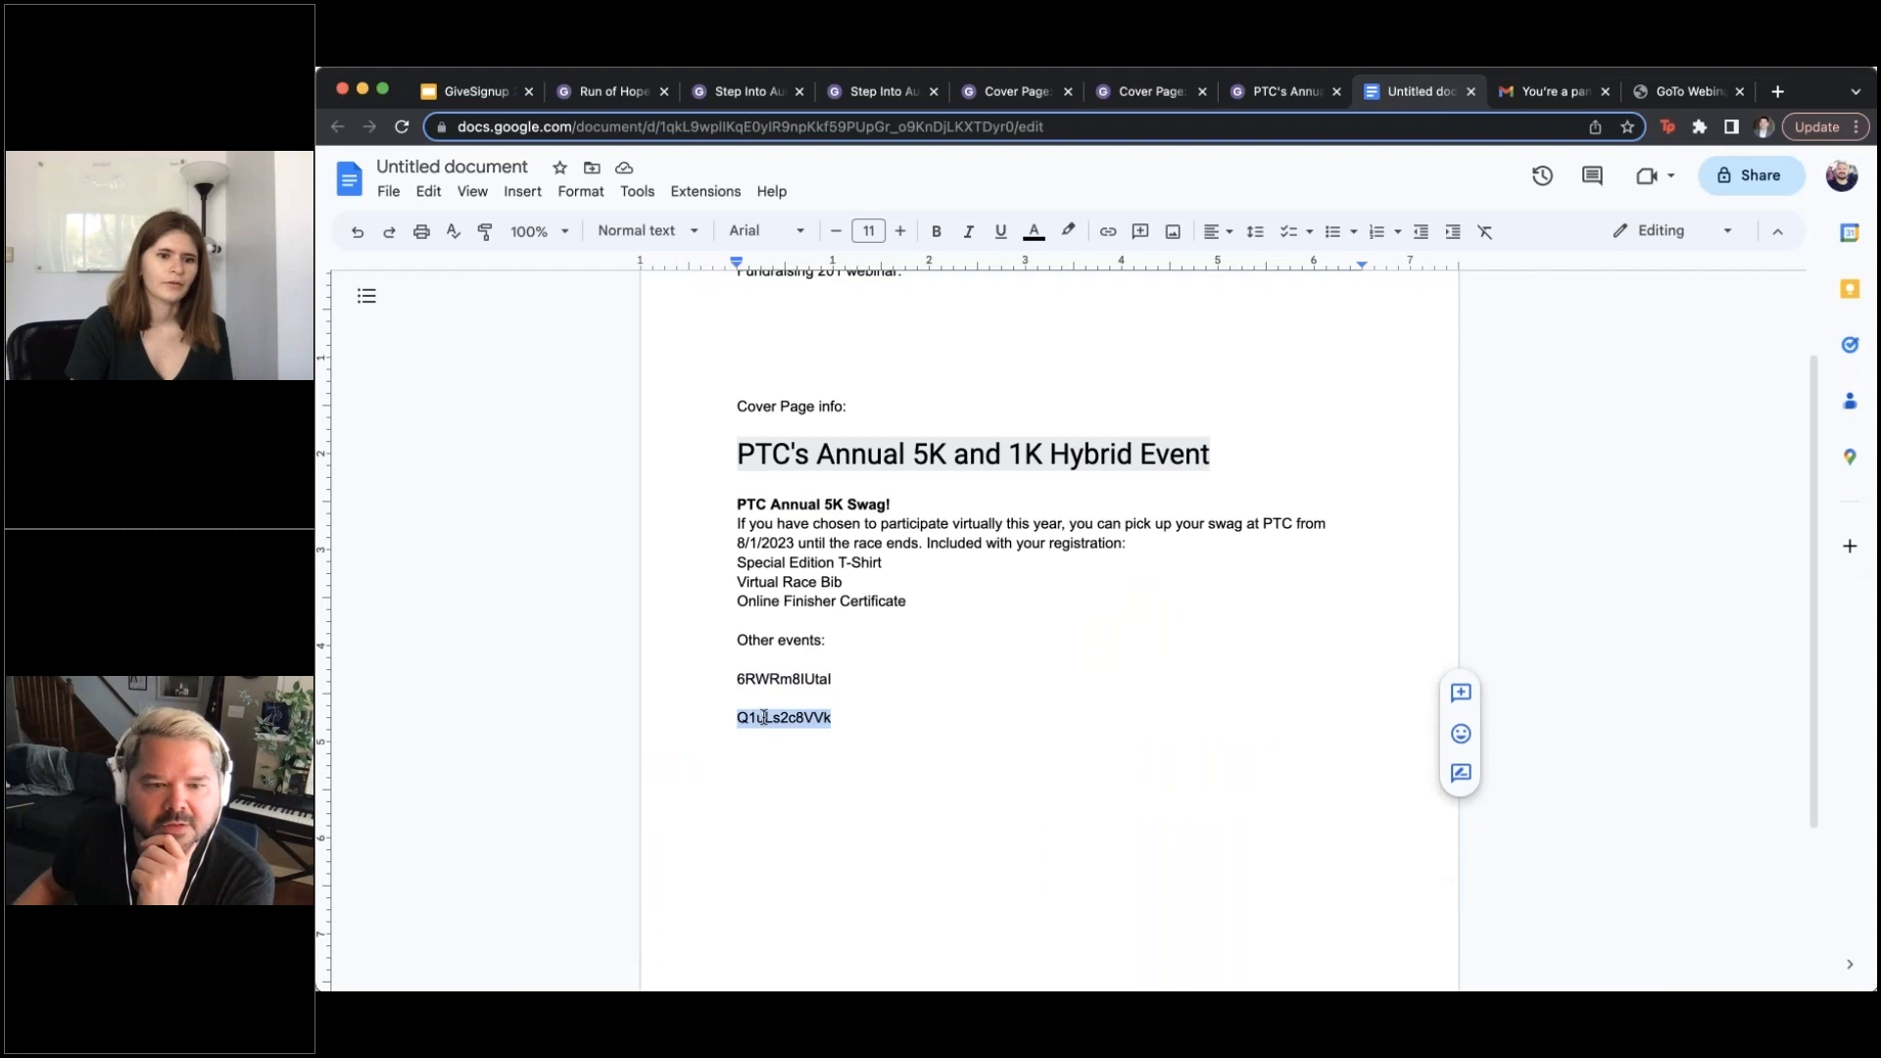
{"action": "right_click", "coordinate": [764, 718]}
{"action": "left_click", "coordinate": [877, 214]}
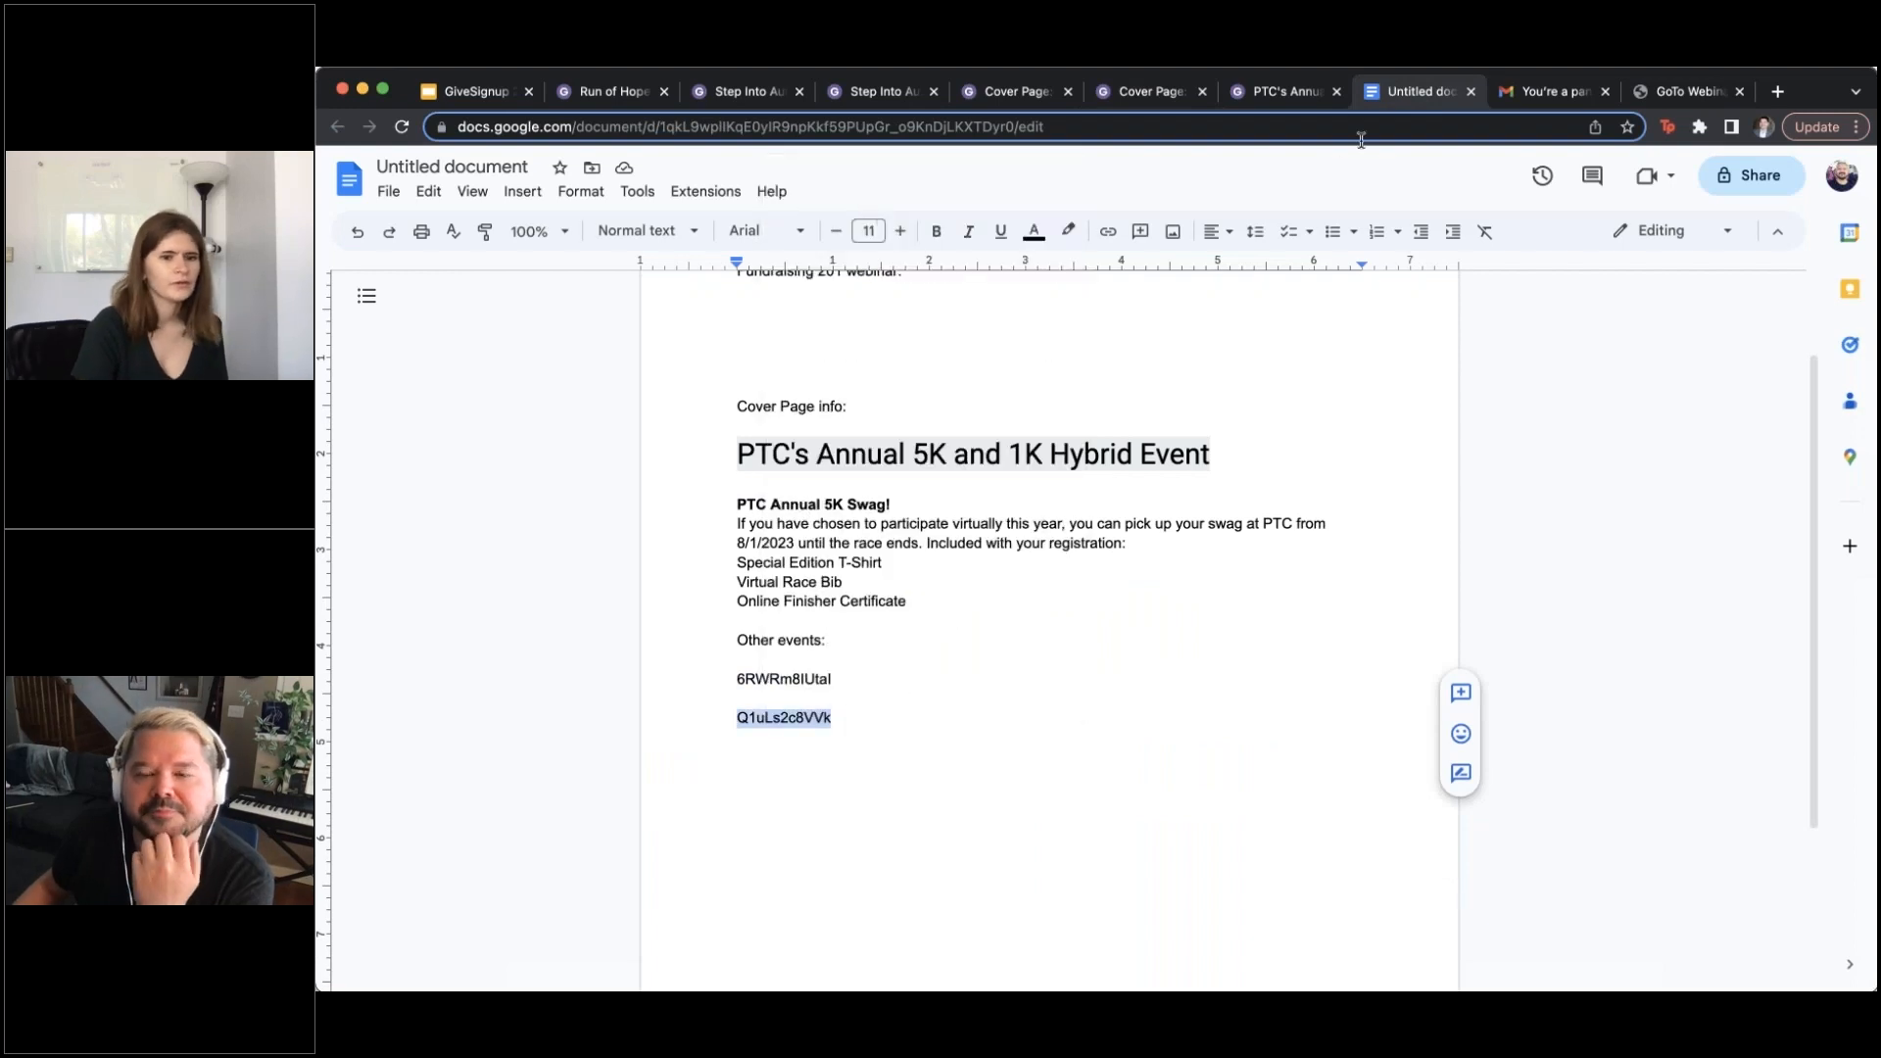
{"action": "left_click", "coordinate": [1142, 95]}
{"action": "left_click", "coordinate": [1621, 823]}
{"action": "left_click", "coordinate": [1311, 889]}
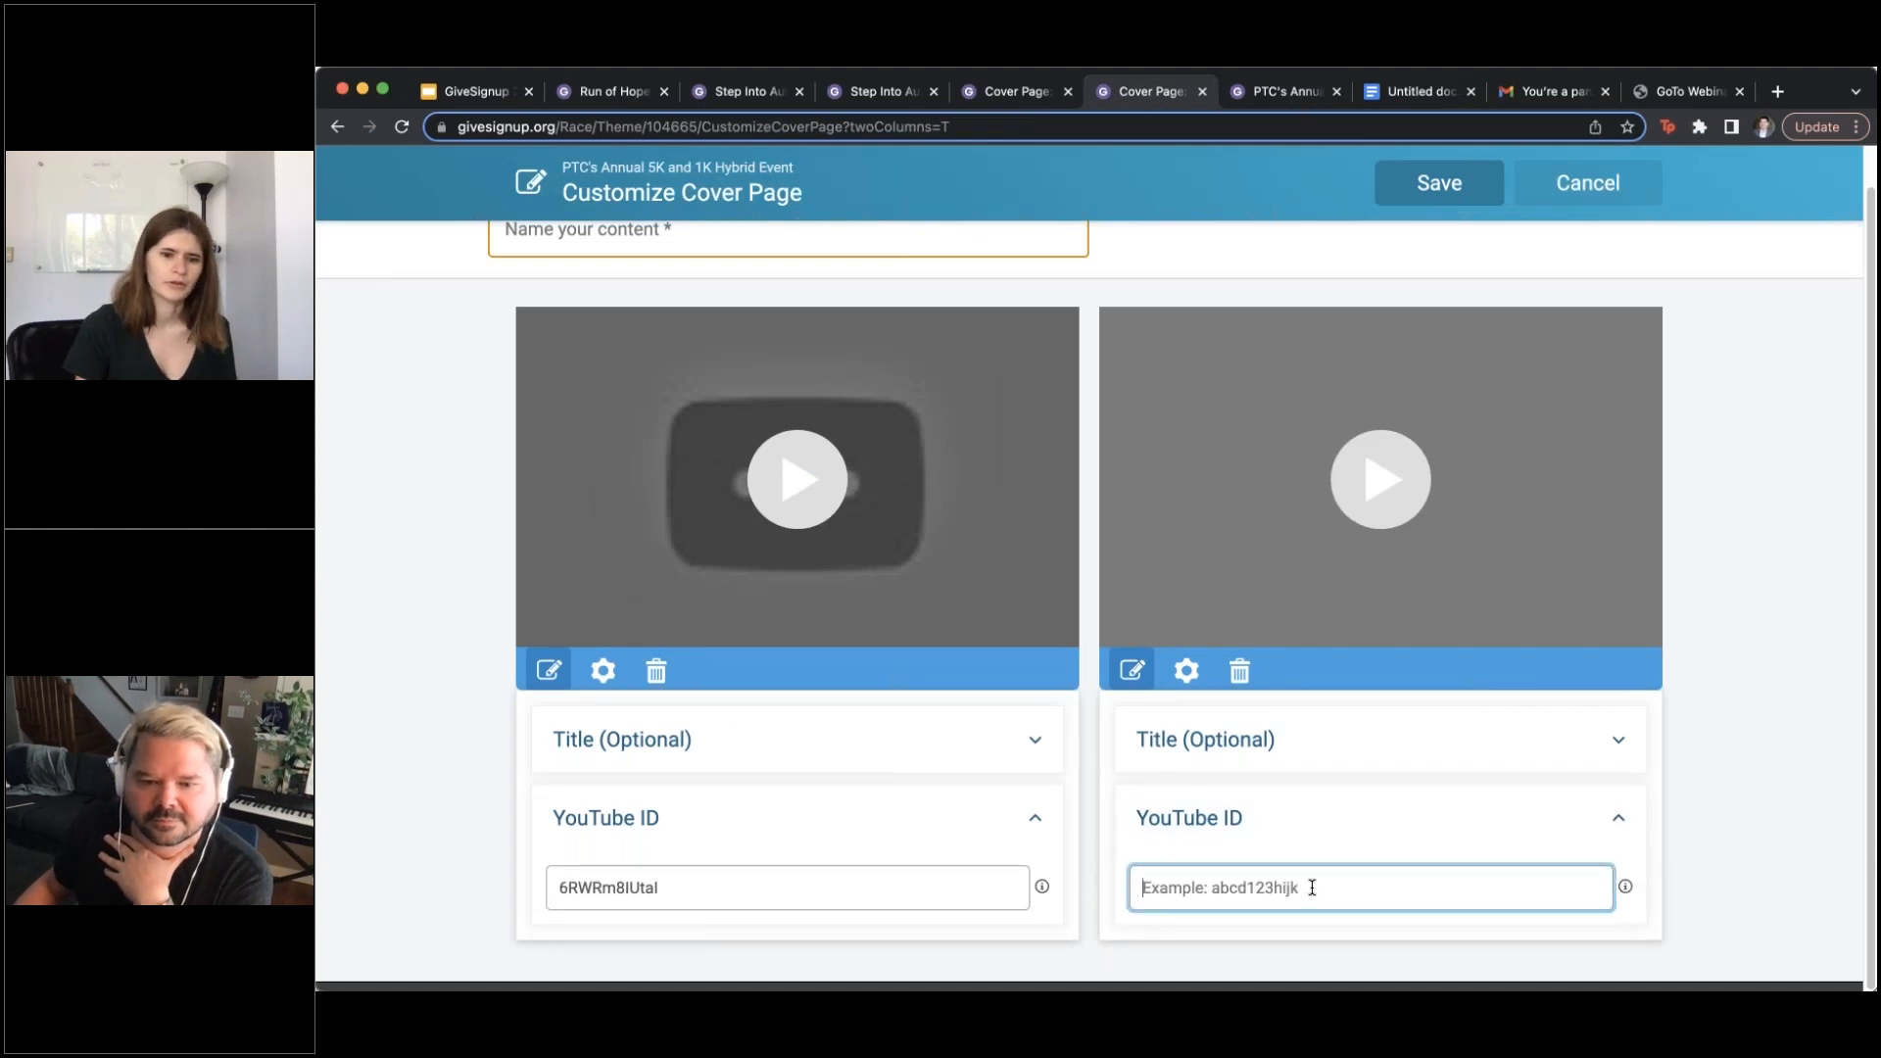
{"action": "key", "text": "super+v"}
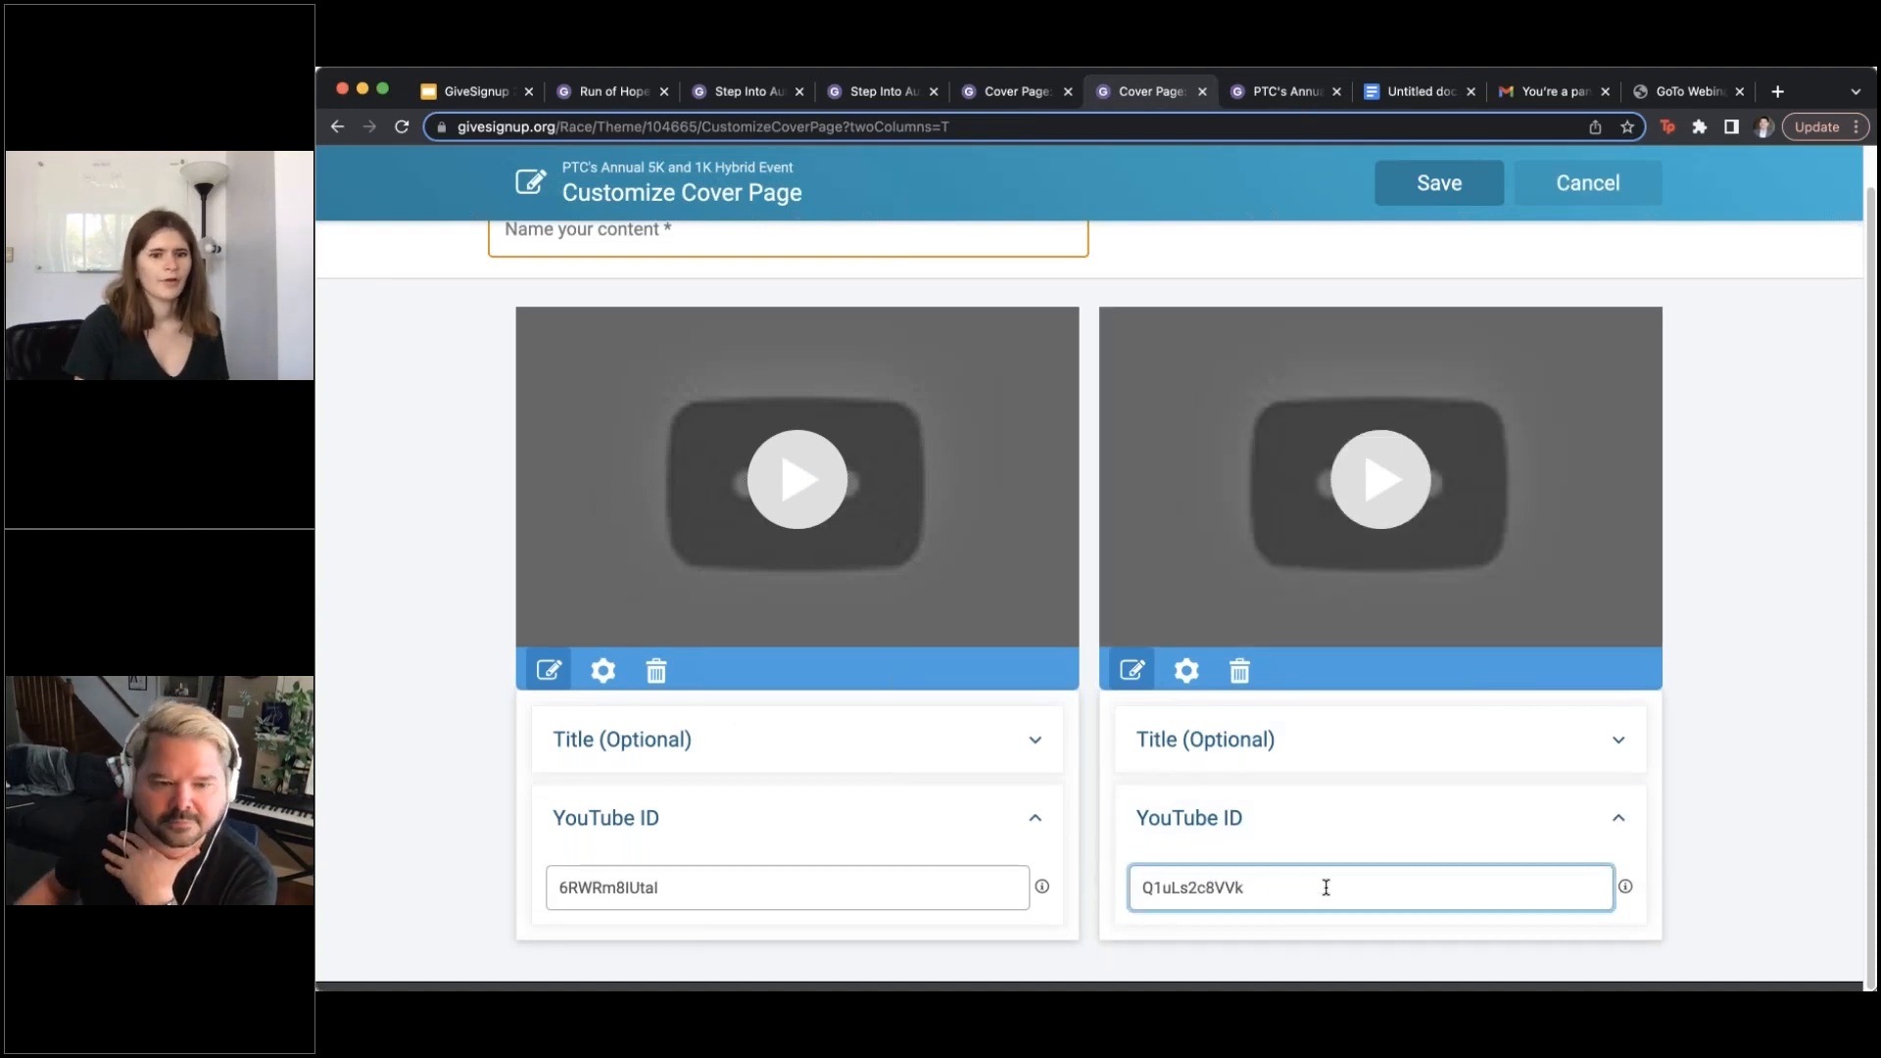
{"action": "left_click", "coordinate": [1769, 821]}
Name the two-column section "videos" and save it
{"action": "scroll", "coordinate": [686, 392], "scroll_direction": "up", "scroll_amount": 1}
{"action": "left_click", "coordinate": [639, 268]}
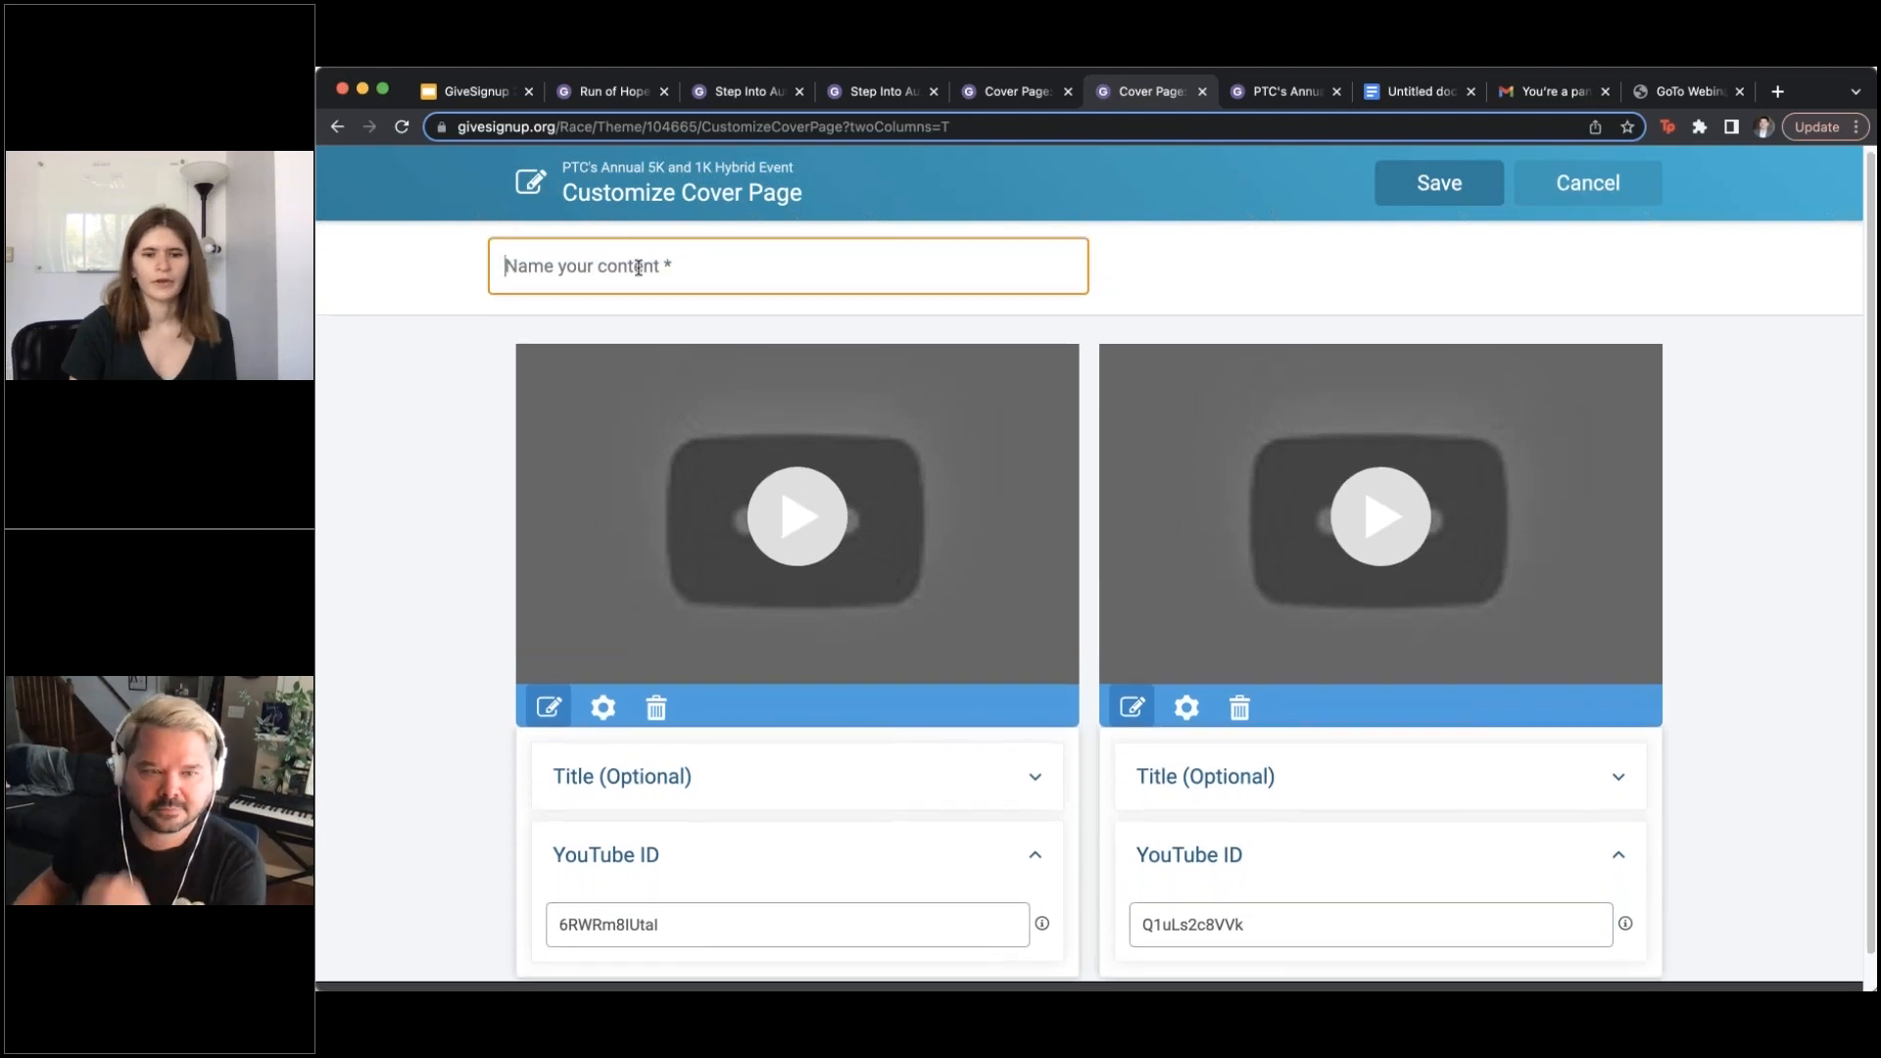
{"action": "type", "text": "videos"}
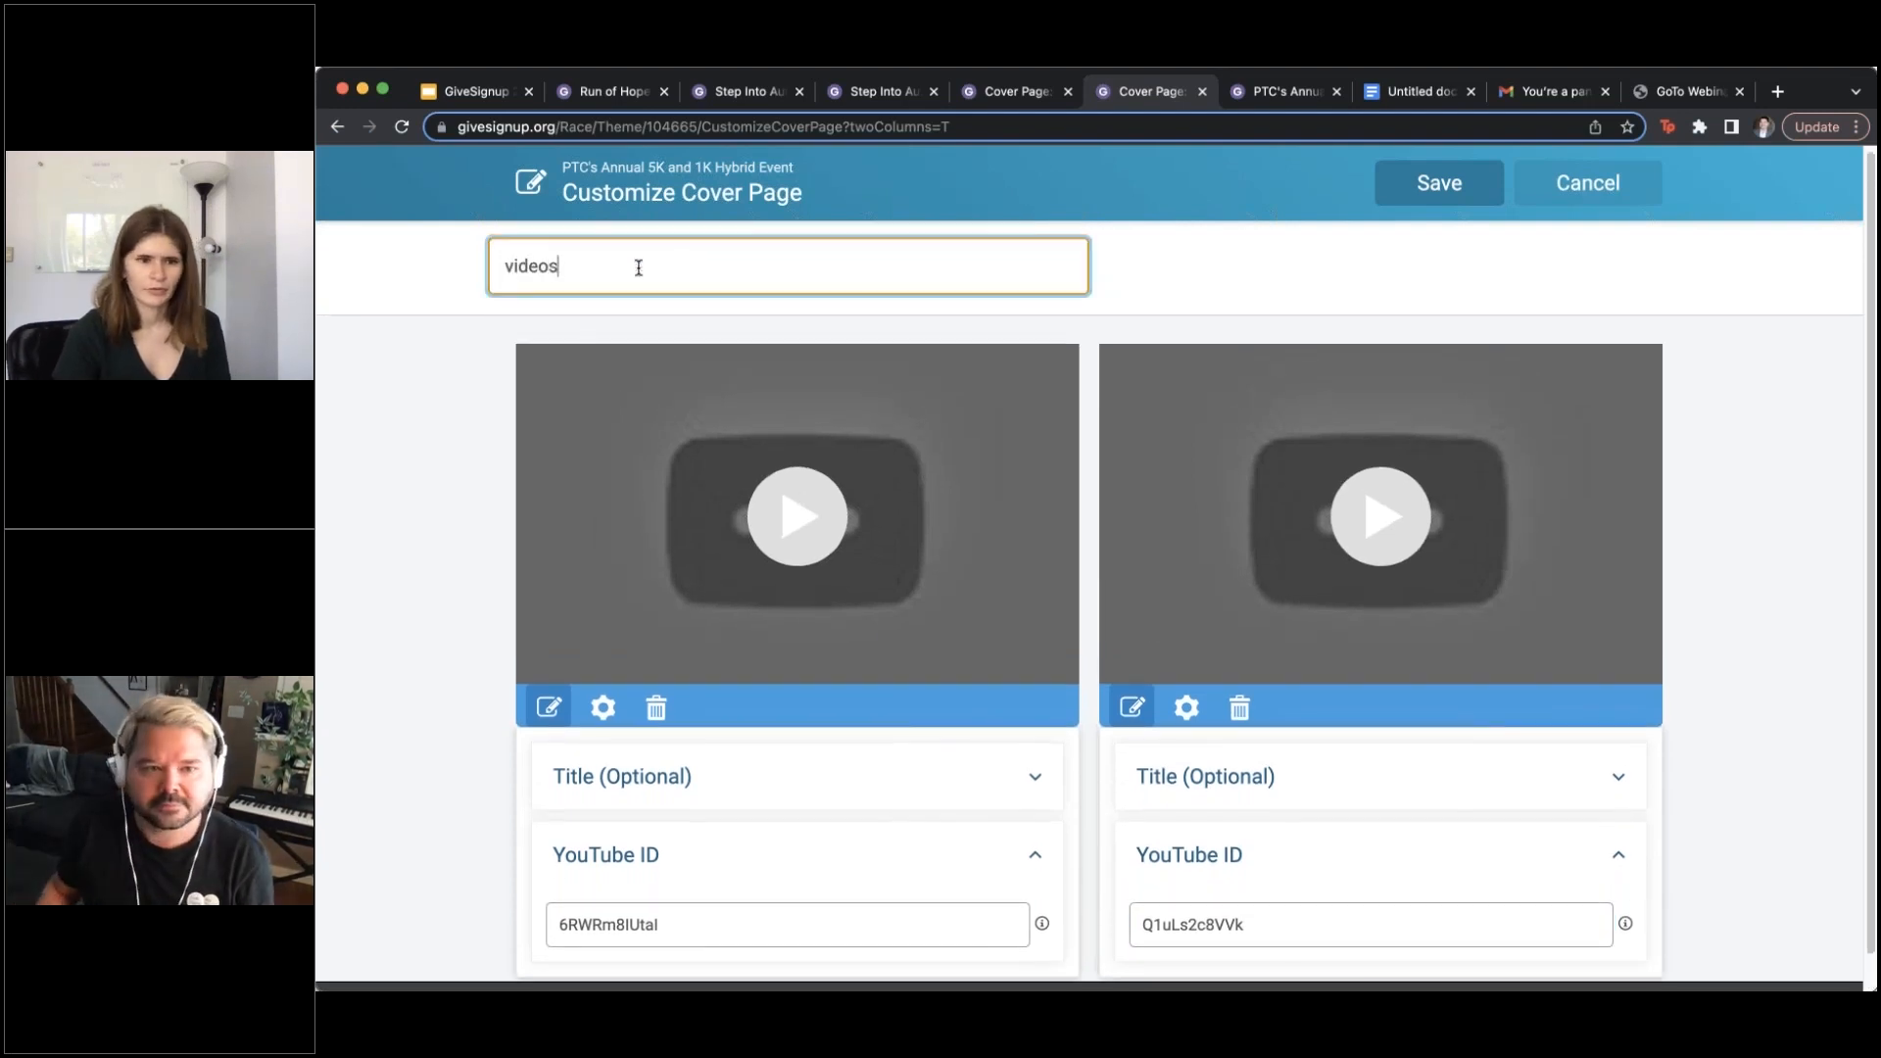
{"action": "scroll", "coordinate": [1078, 385], "scroll_direction": "down", "scroll_amount": 1}
{"action": "left_click", "coordinate": [1452, 189]}
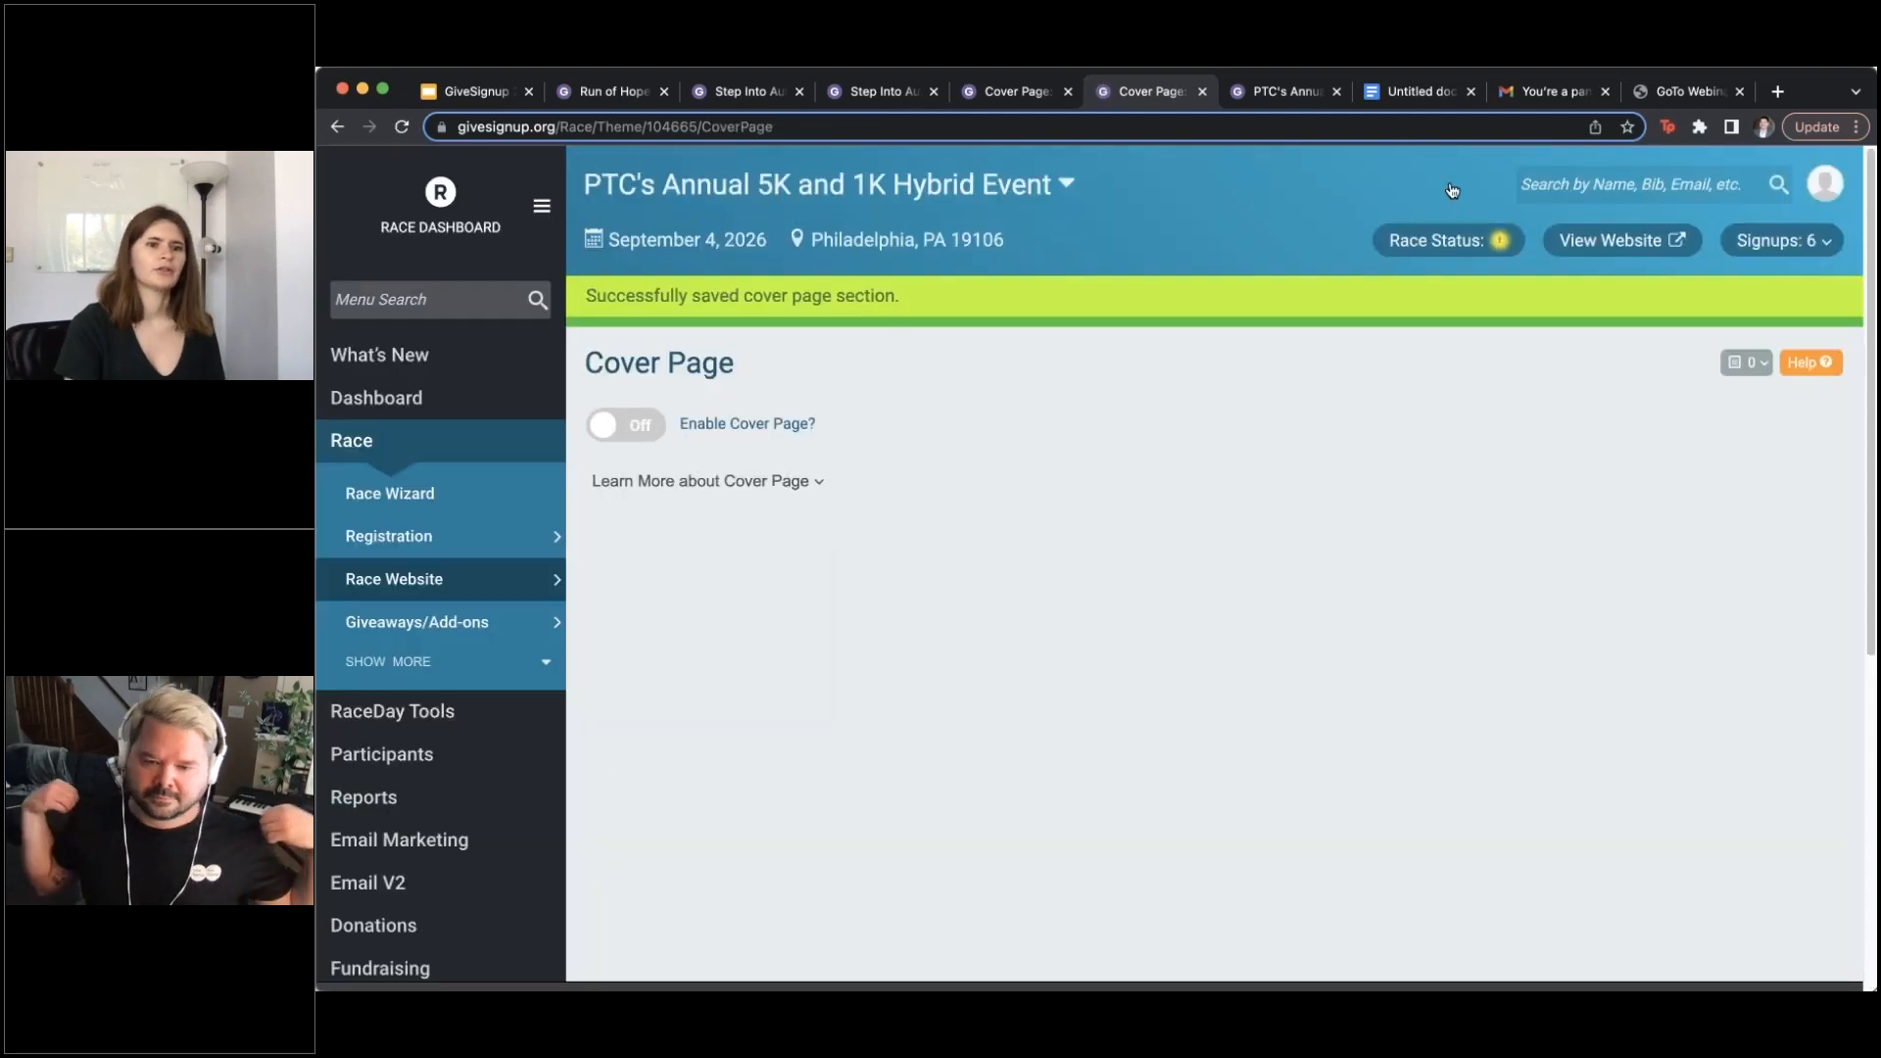
Add another Two Columns section to the cover page content and name it "Swag"
{"action": "scroll", "coordinate": [1273, 718], "scroll_direction": "down", "scroll_amount": 10}
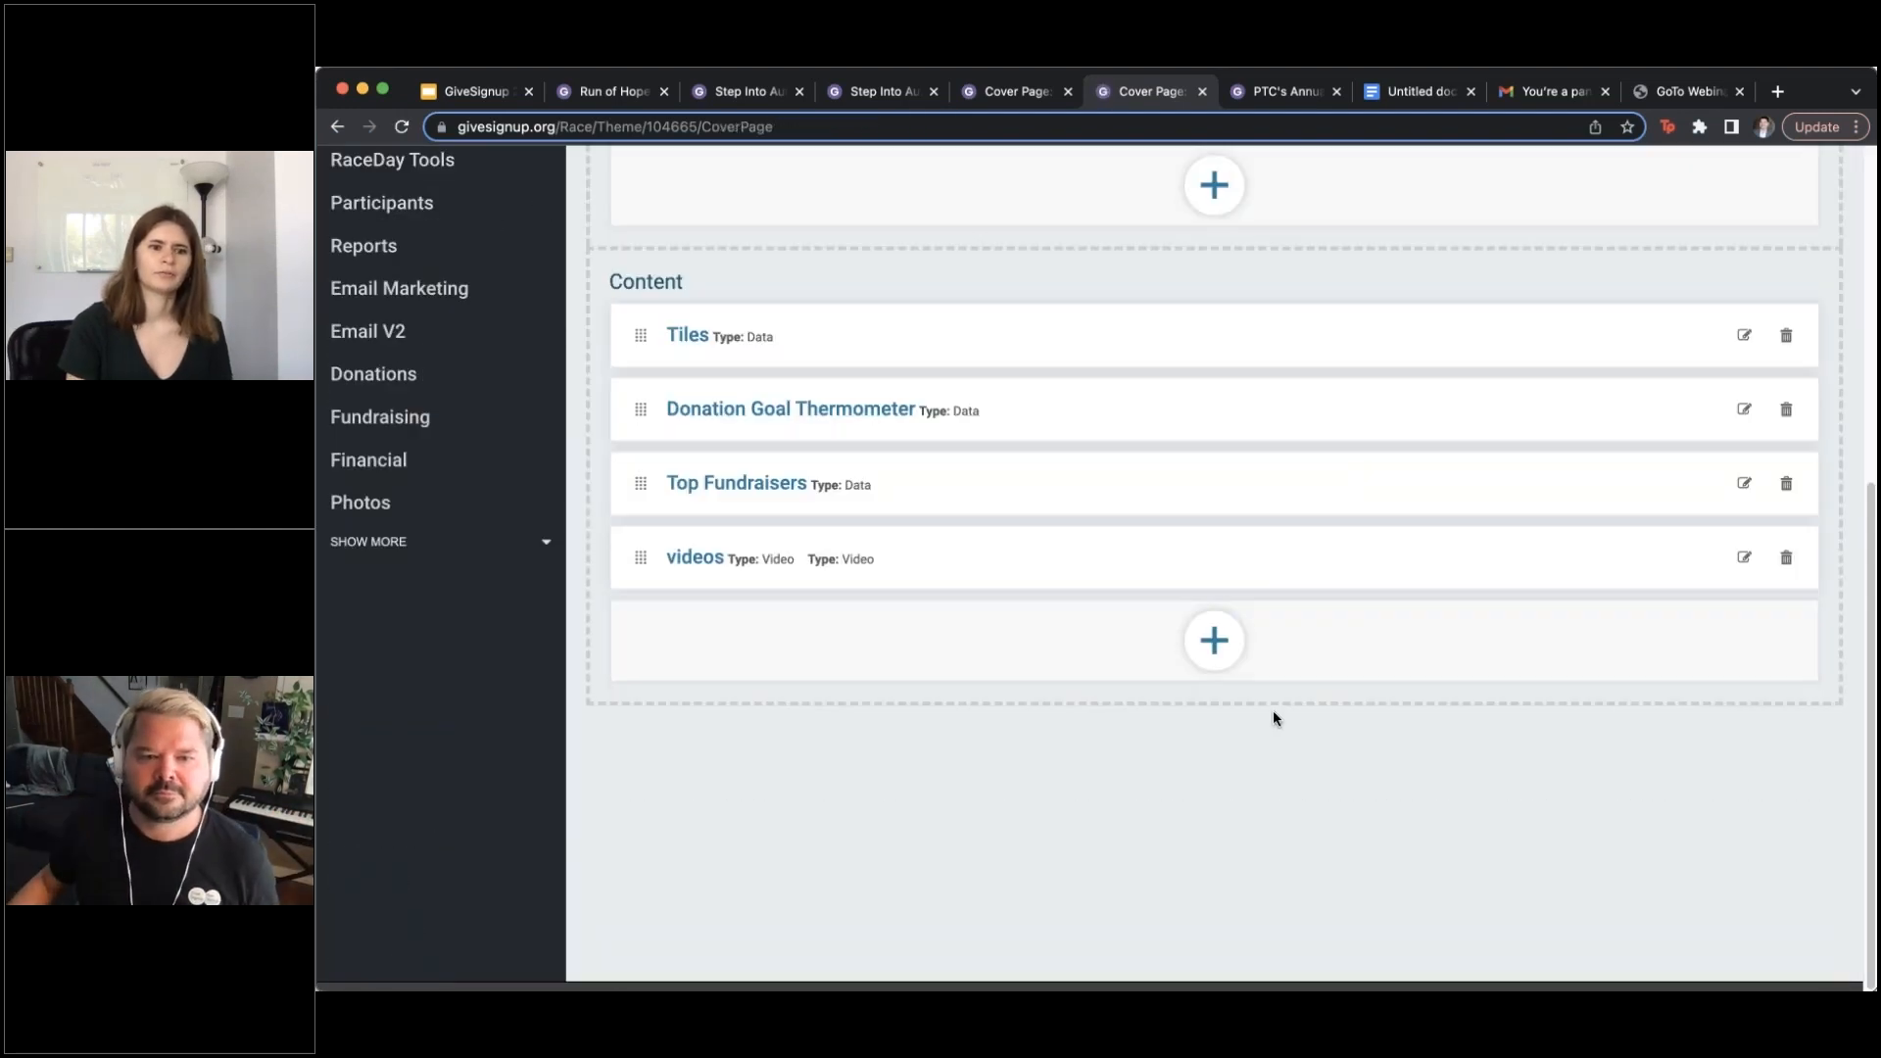
{"action": "left_click", "coordinate": [1214, 642]}
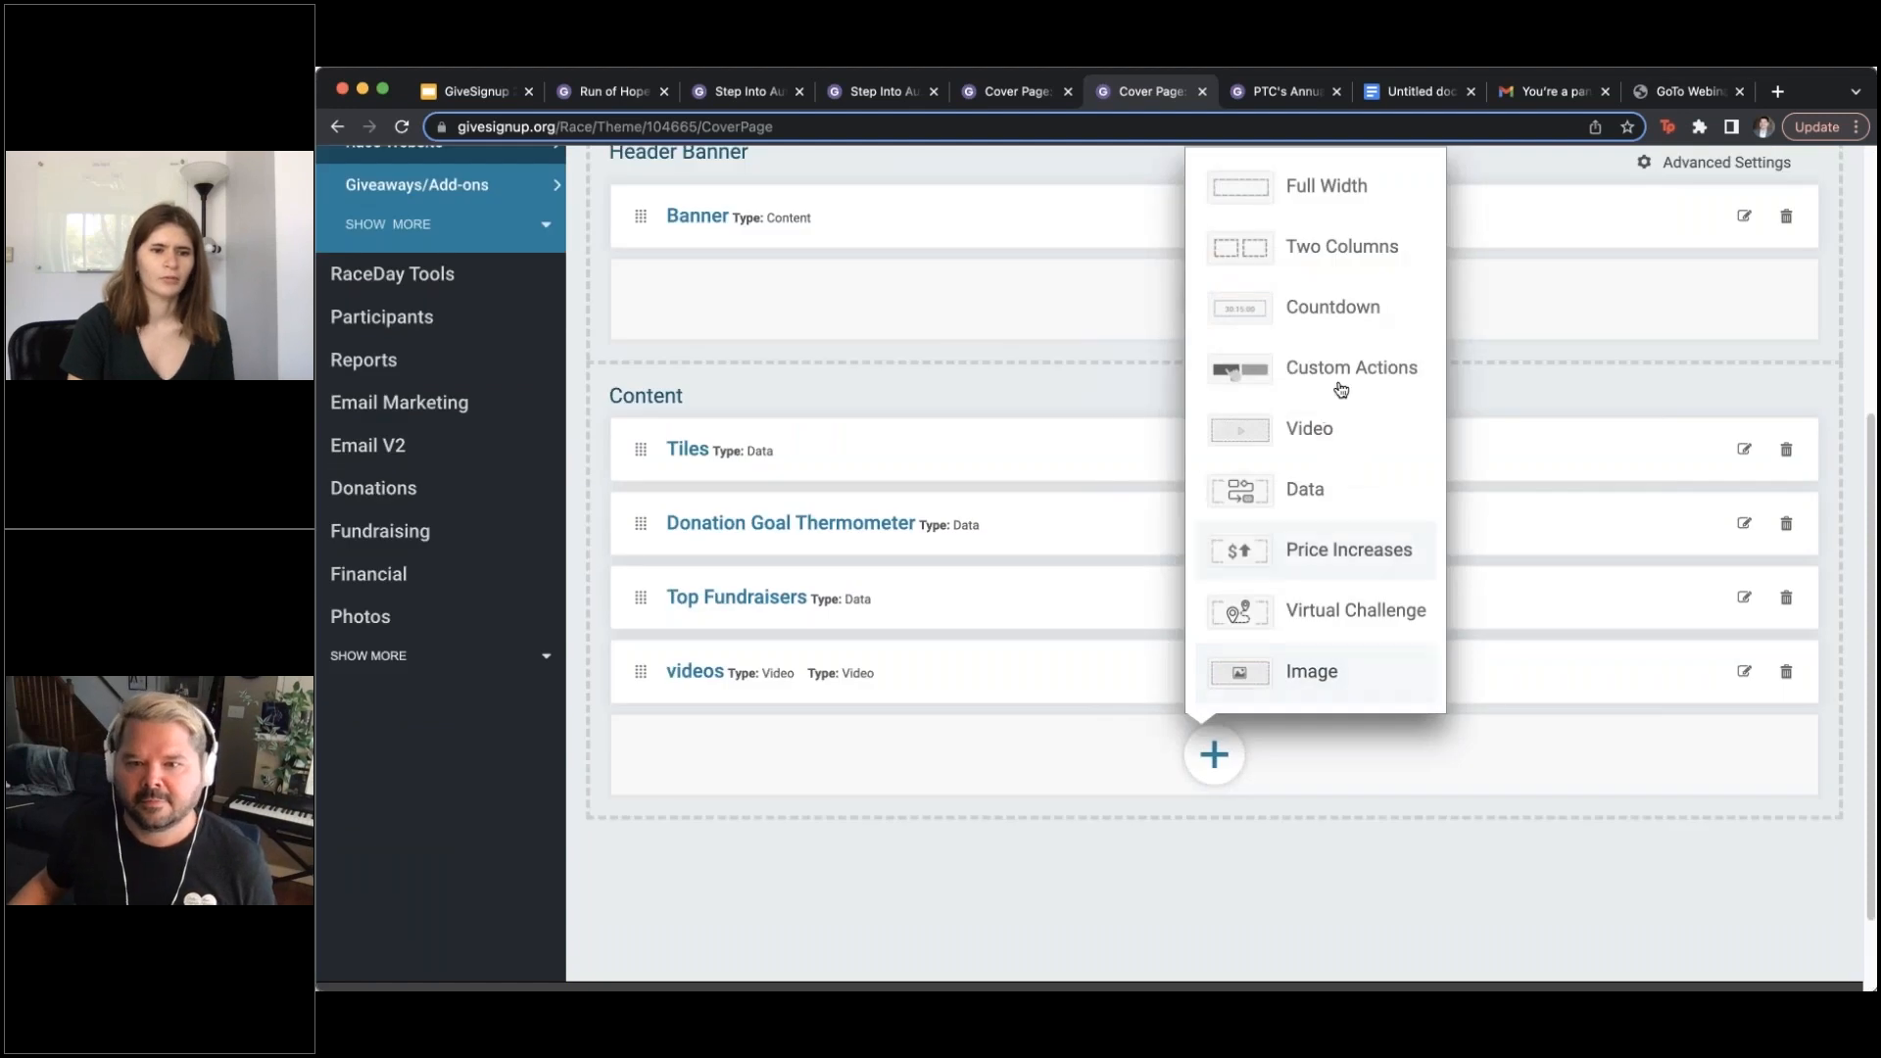
{"action": "left_click", "coordinate": [1347, 251]}
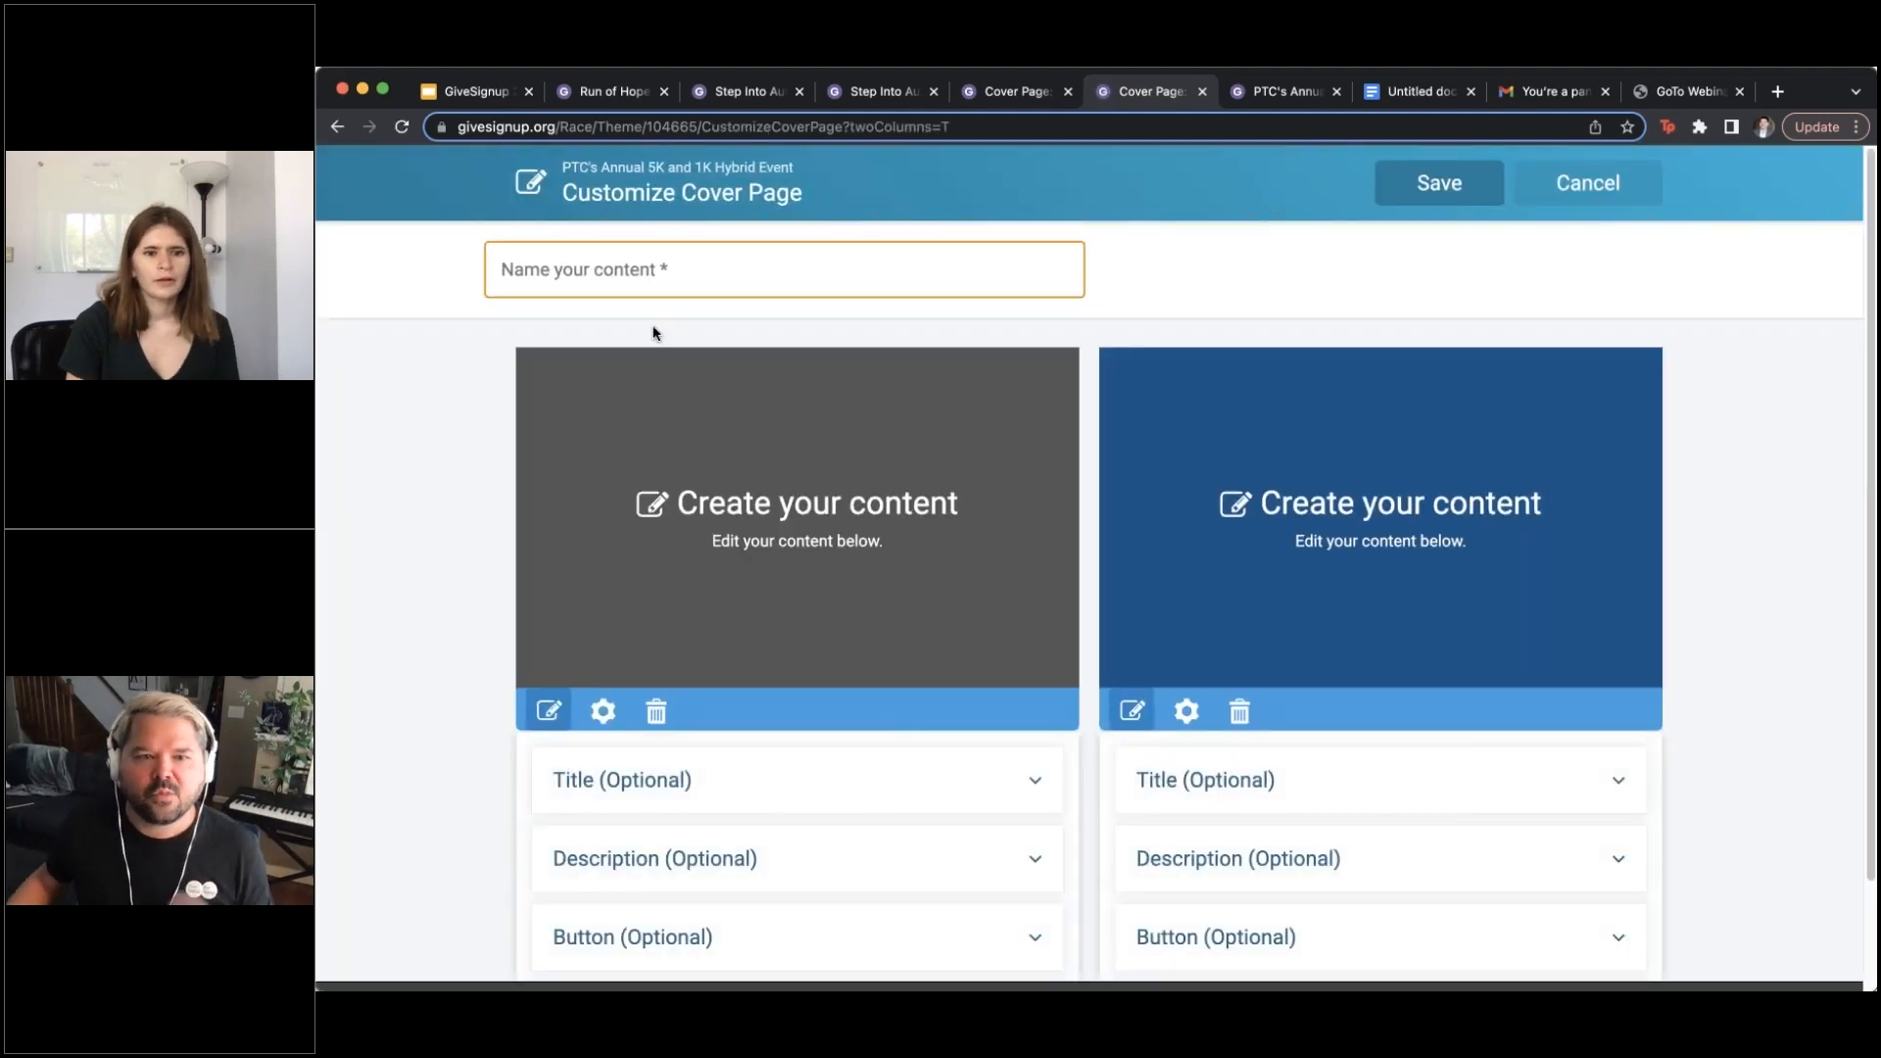
{"action": "left_click", "coordinate": [702, 262]}
{"action": "type", "text": "Swag"}
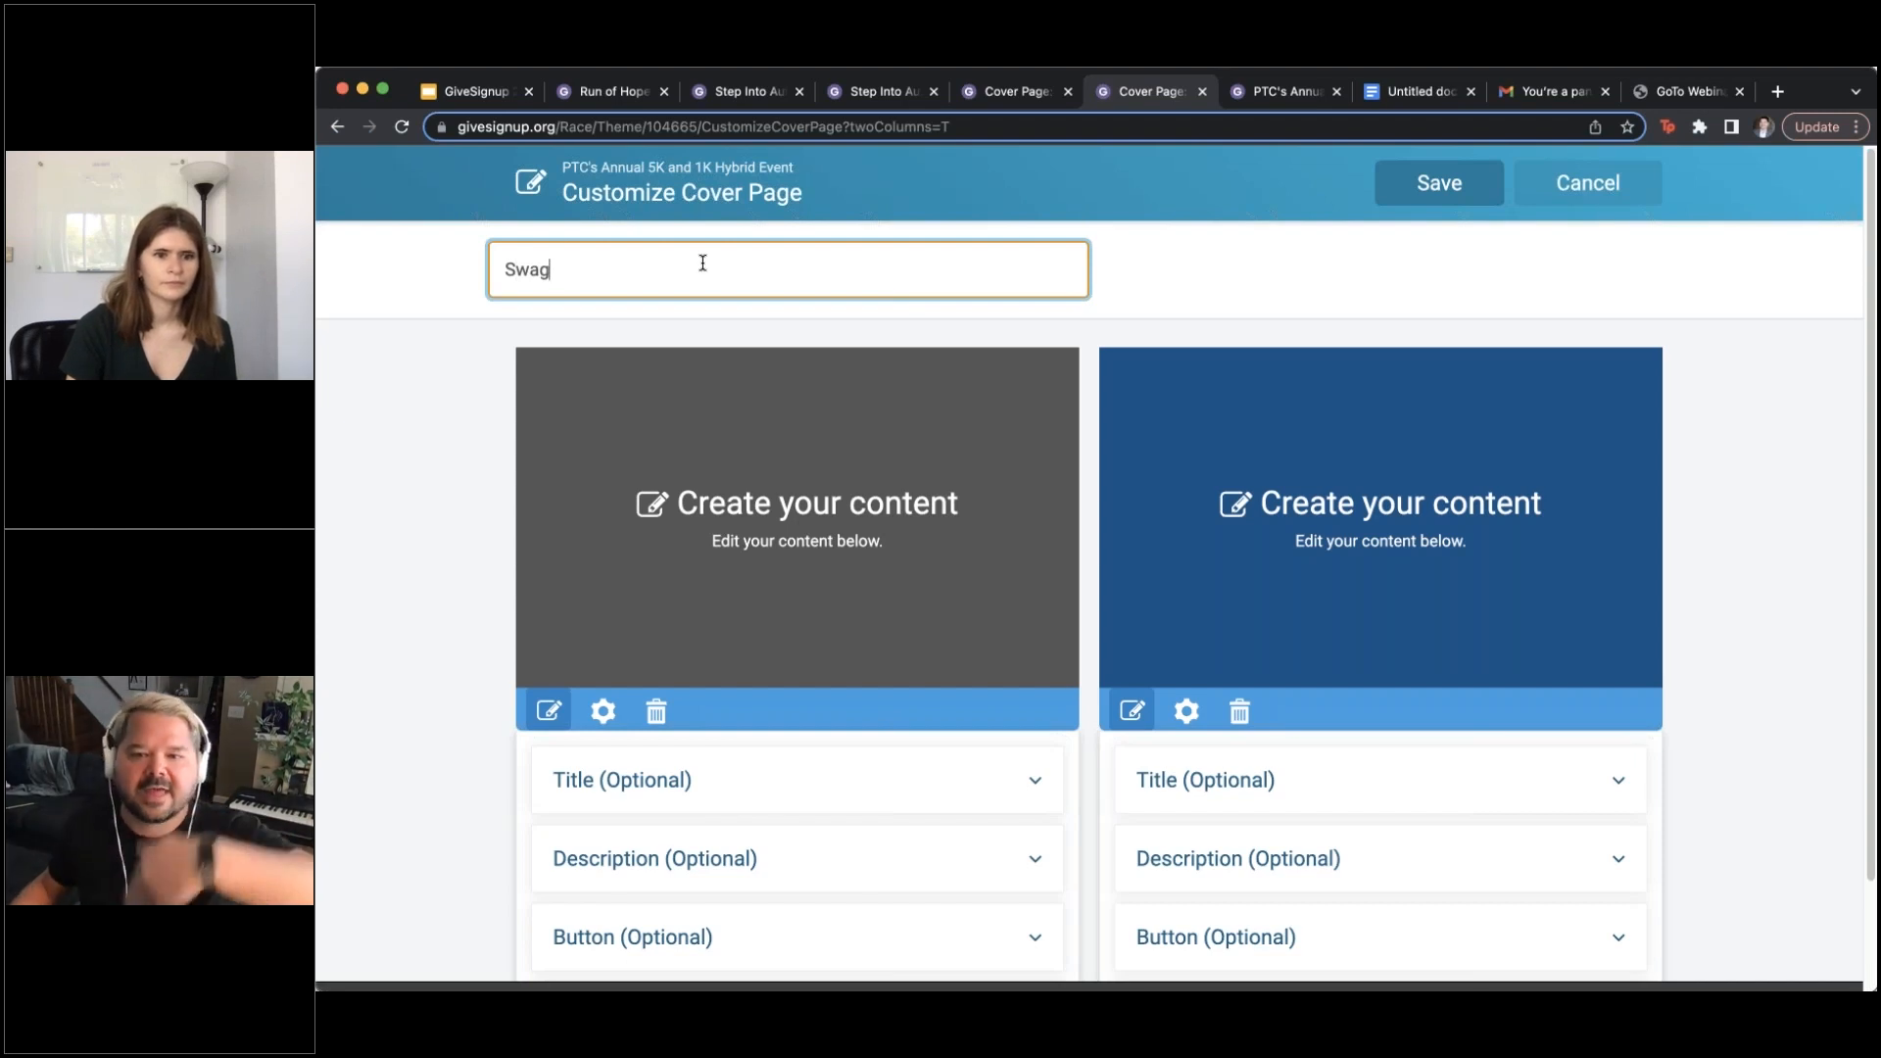
Set the Swag section's first column background to the medium blue color and open its description for editing
{"action": "scroll", "coordinate": [940, 568], "scroll_direction": "down", "scroll_amount": 2}
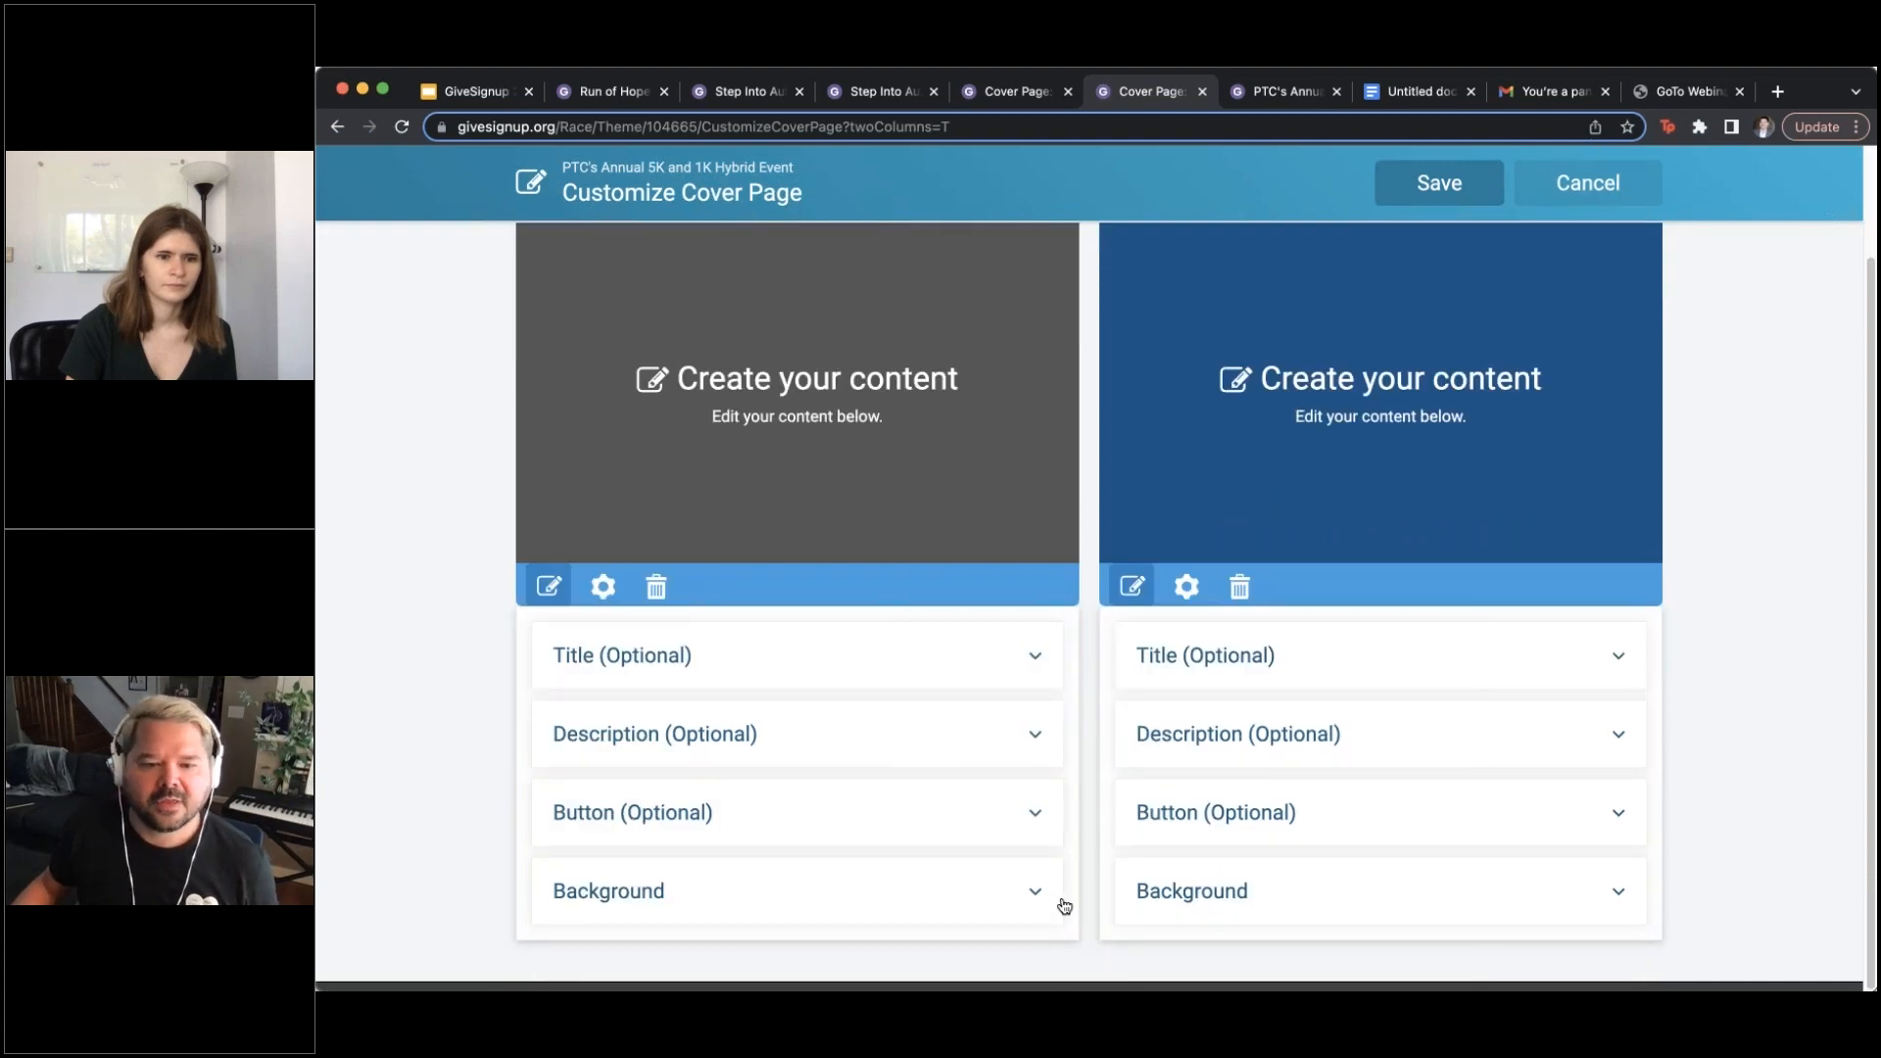
{"action": "left_click", "coordinate": [1040, 890]}
{"action": "scroll", "coordinate": [777, 768], "scroll_direction": "down", "scroll_amount": 2}
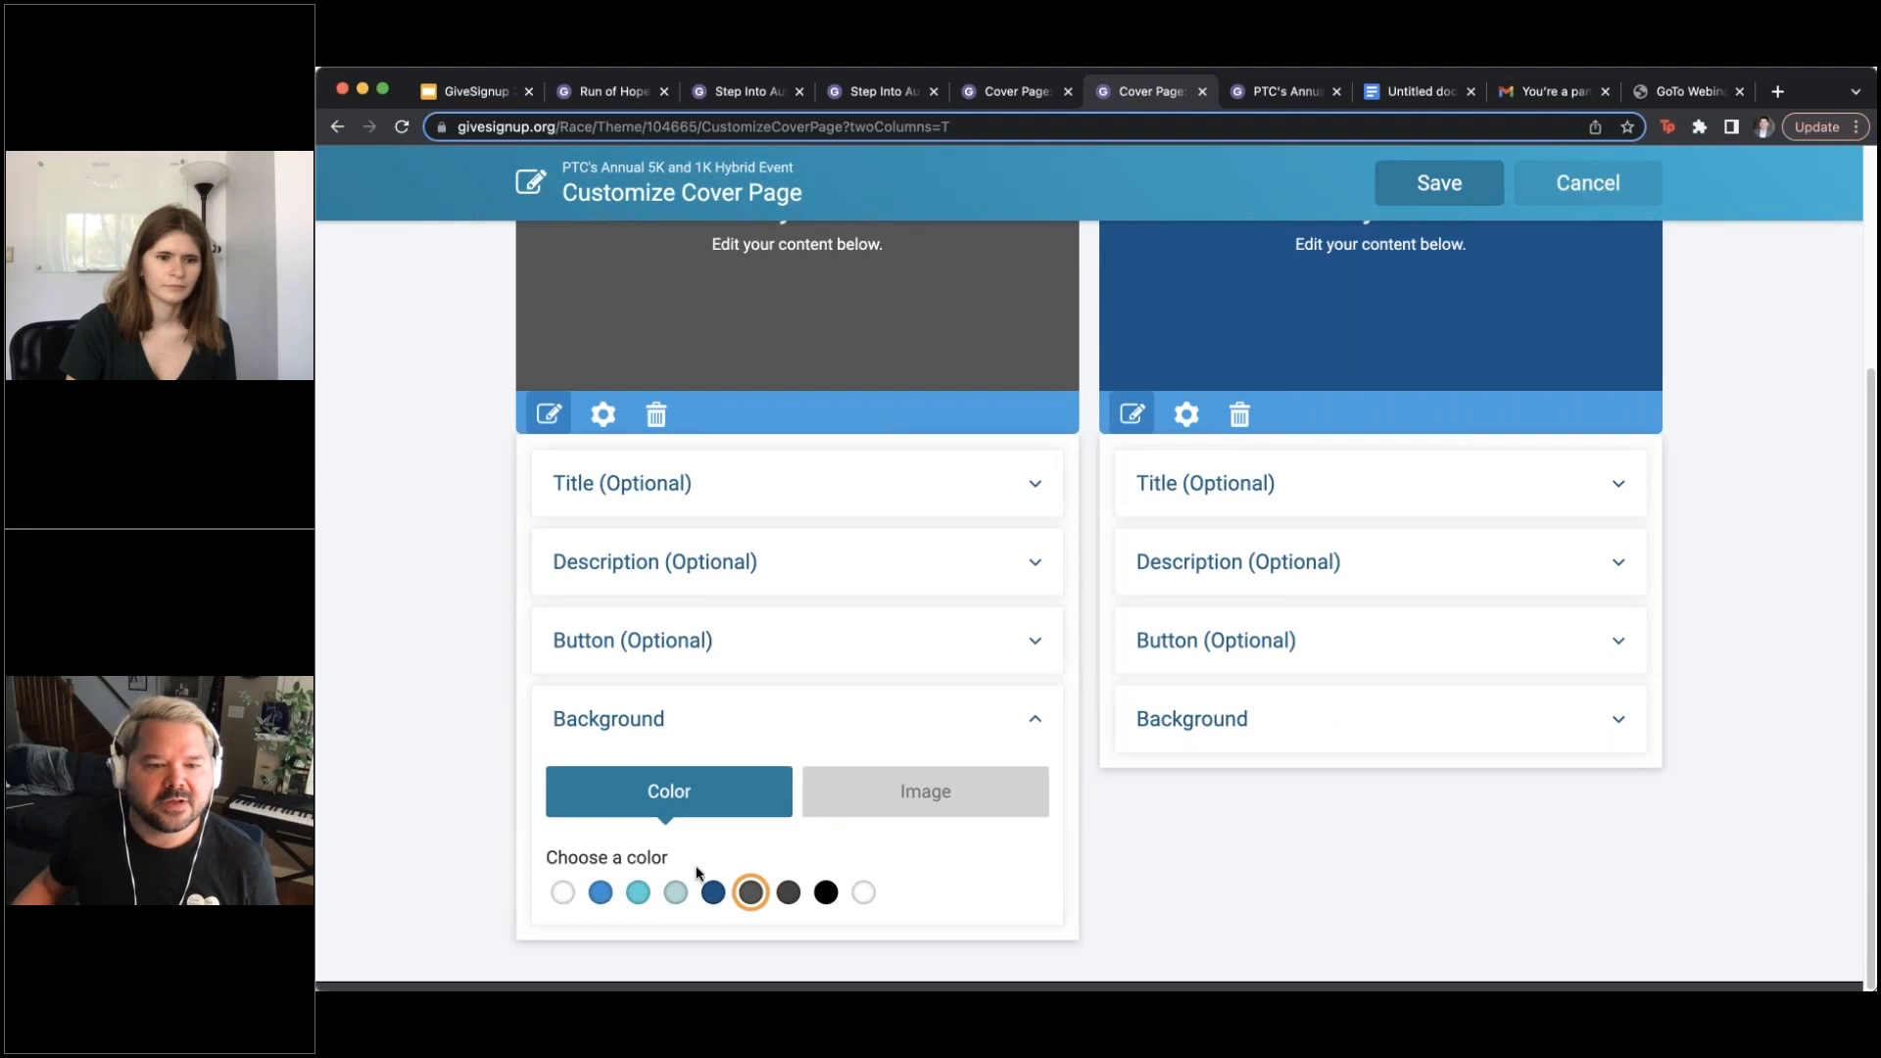
{"action": "left_click", "coordinate": [601, 894]}
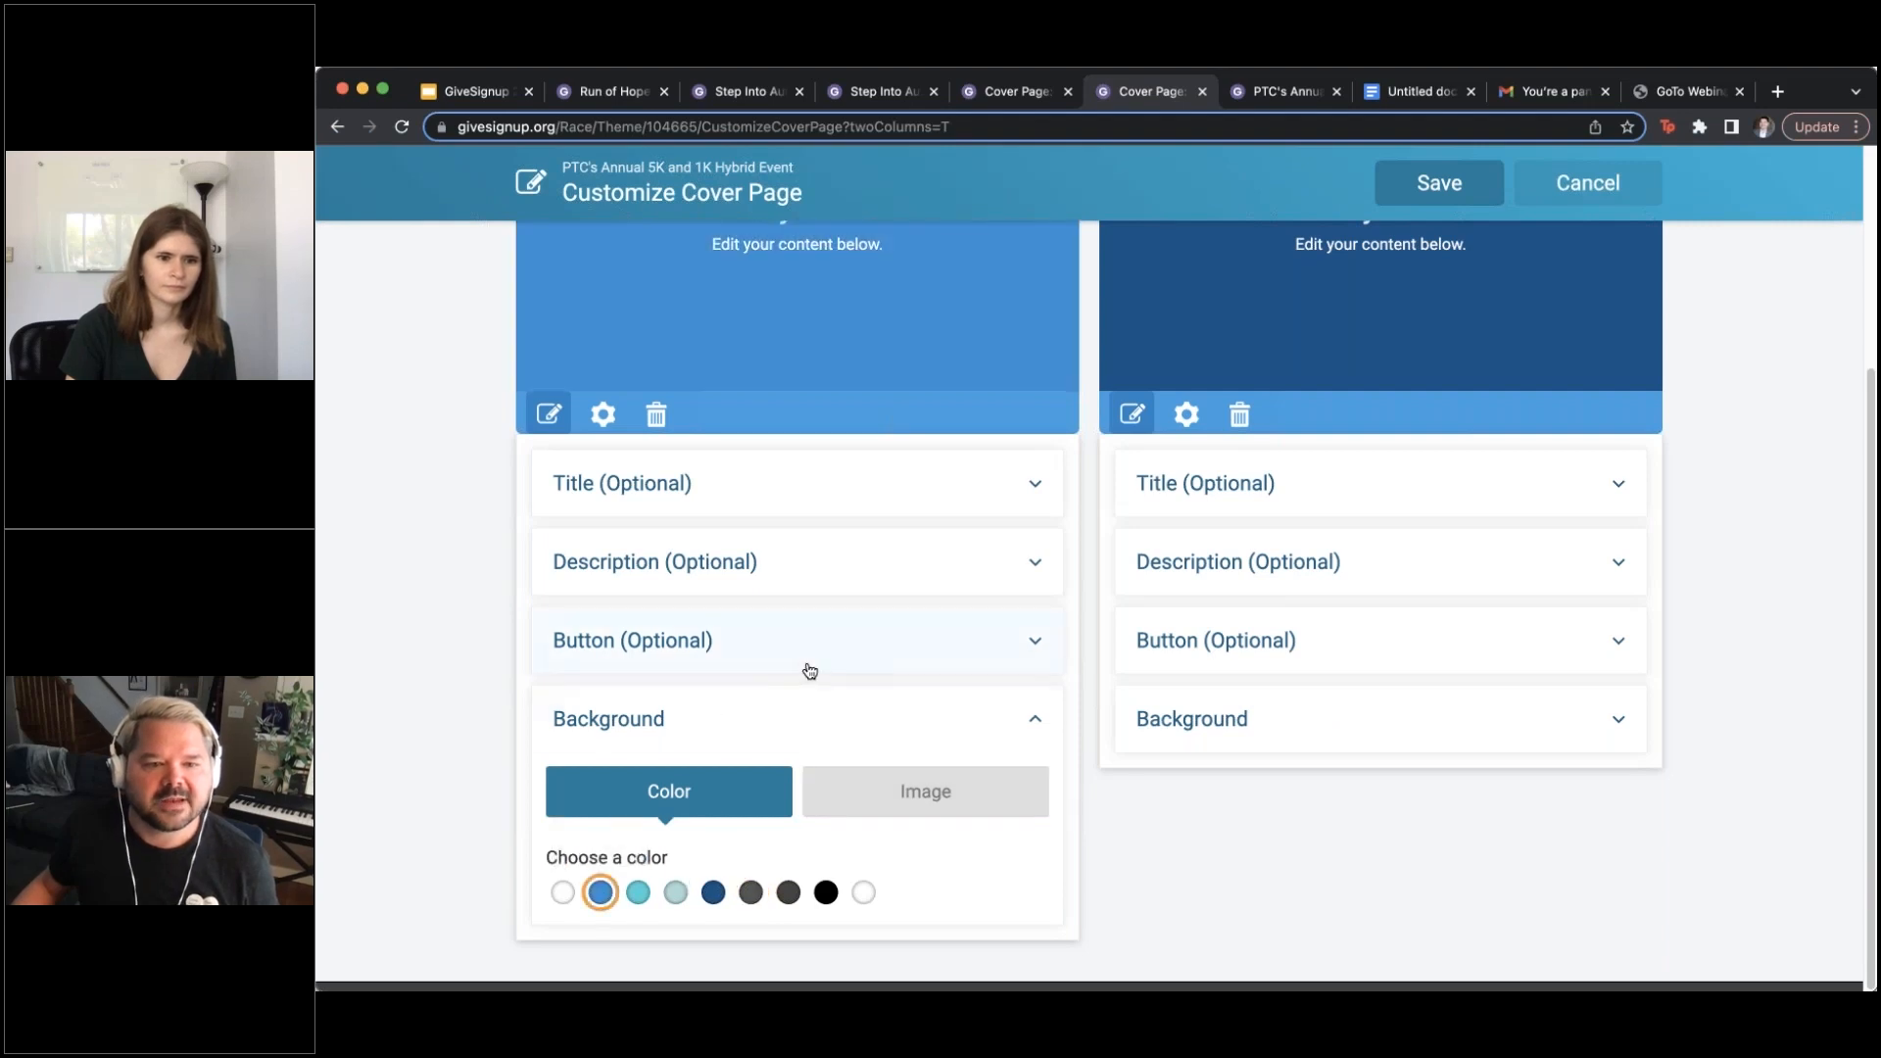
{"action": "left_click", "coordinate": [1041, 563]}
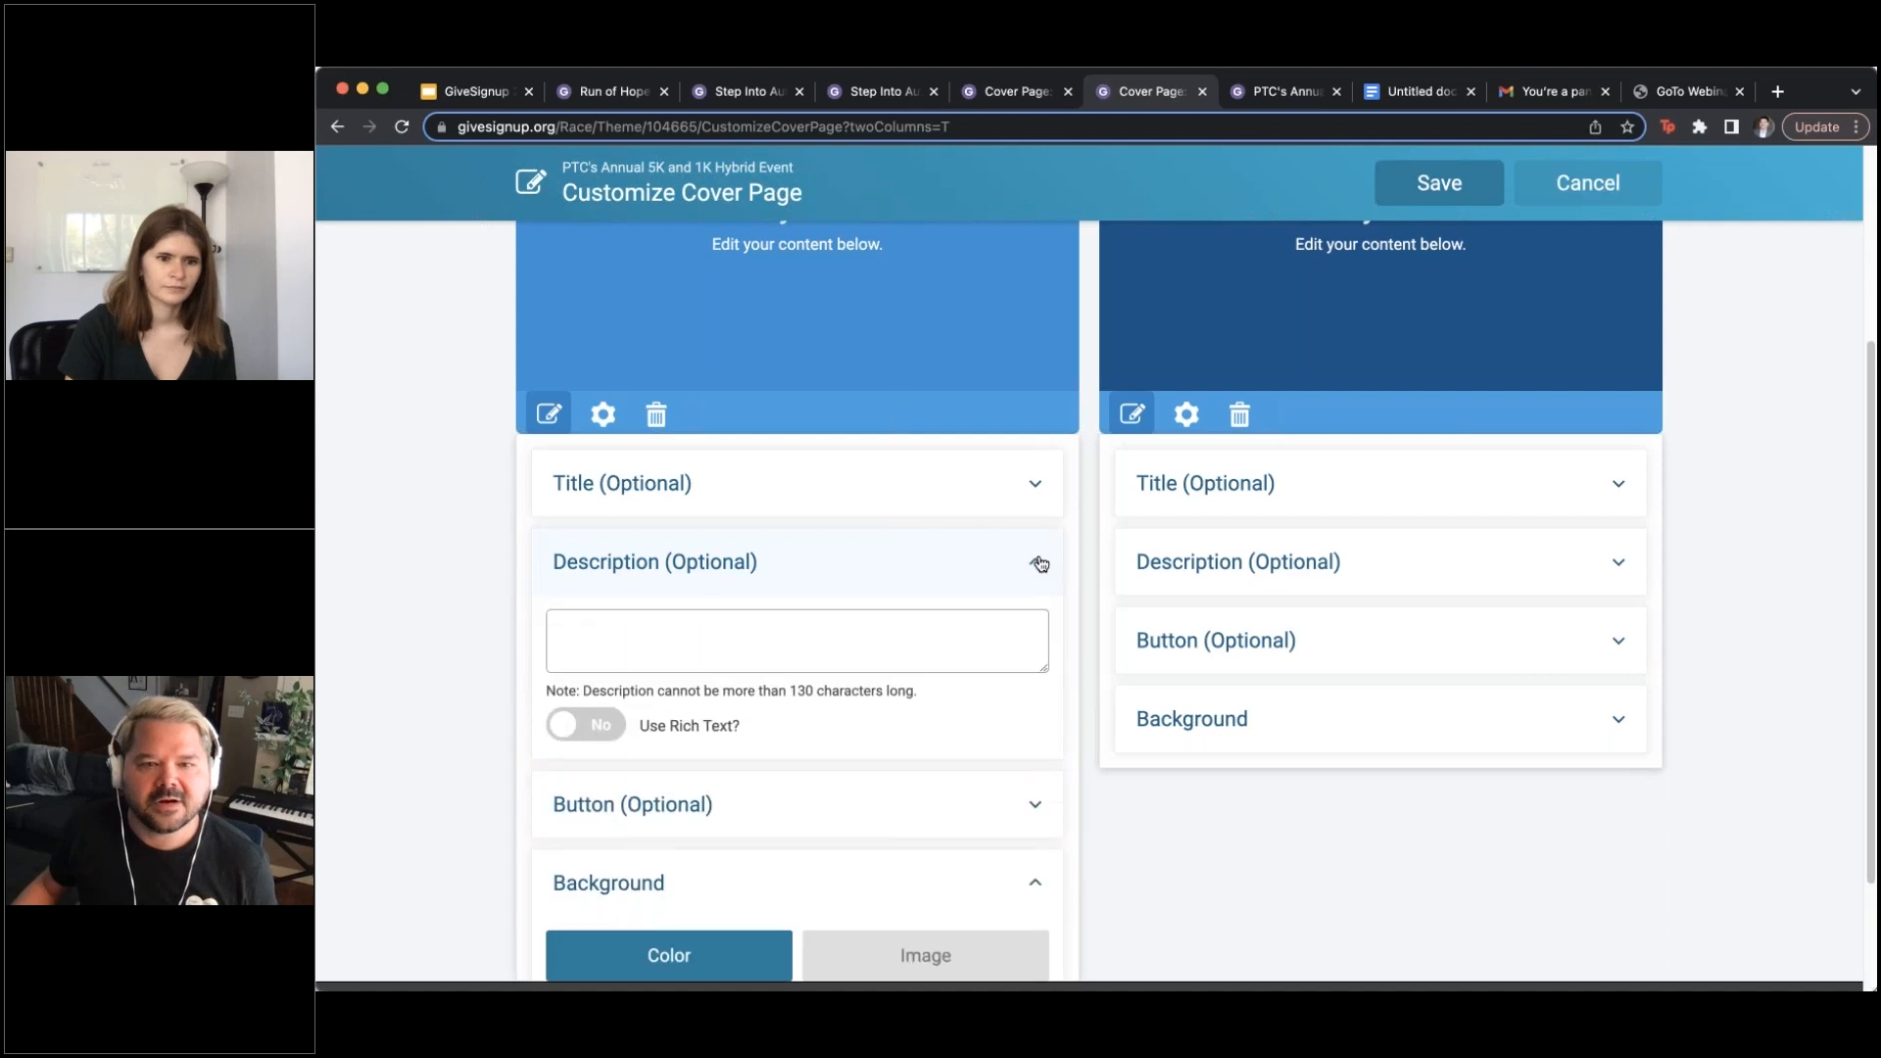
Copy the "PTC Annual 5K Swag!" text block, through "Online Finisher Certificate", from the notes document
{"action": "left_click", "coordinate": [1410, 96]}
{"action": "left_click_drag", "start_coordinate": [908, 601], "coordinate": [704, 504]}
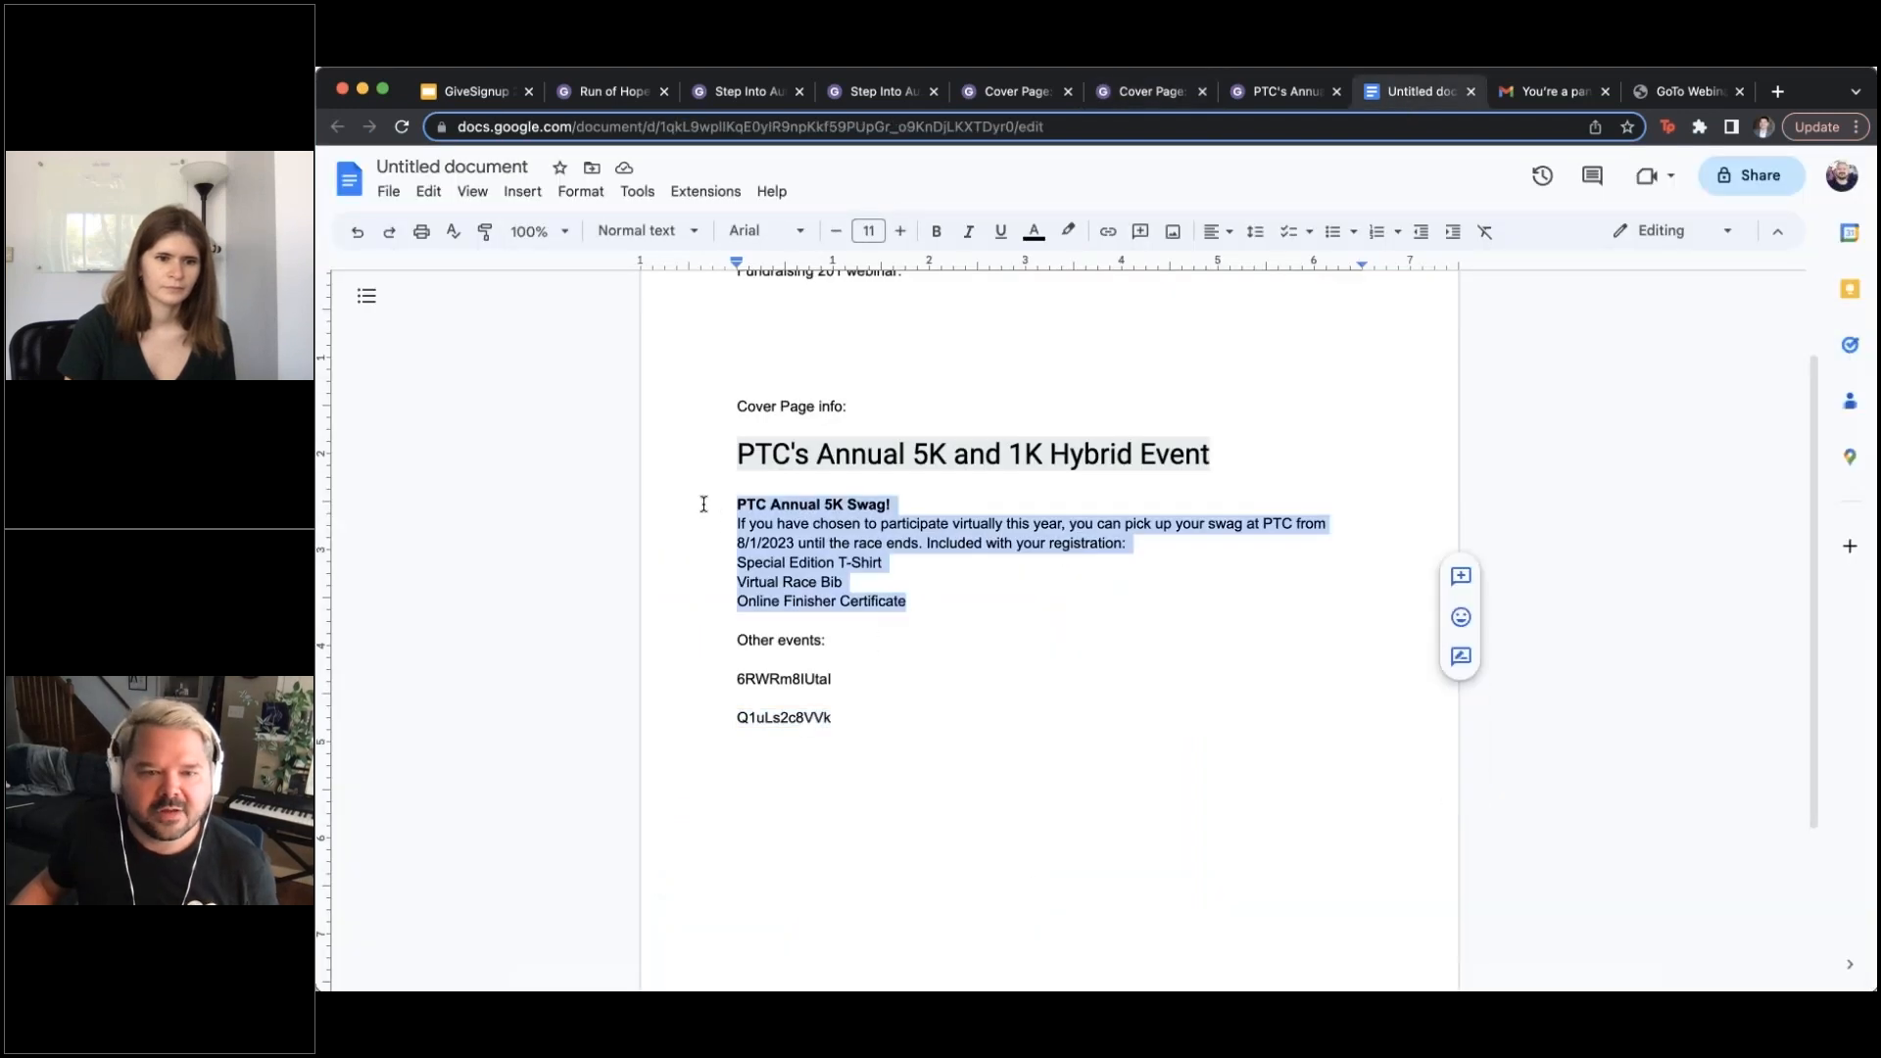
{"action": "right_click", "coordinate": [767, 534]}
{"action": "left_click", "coordinate": [843, 483]}
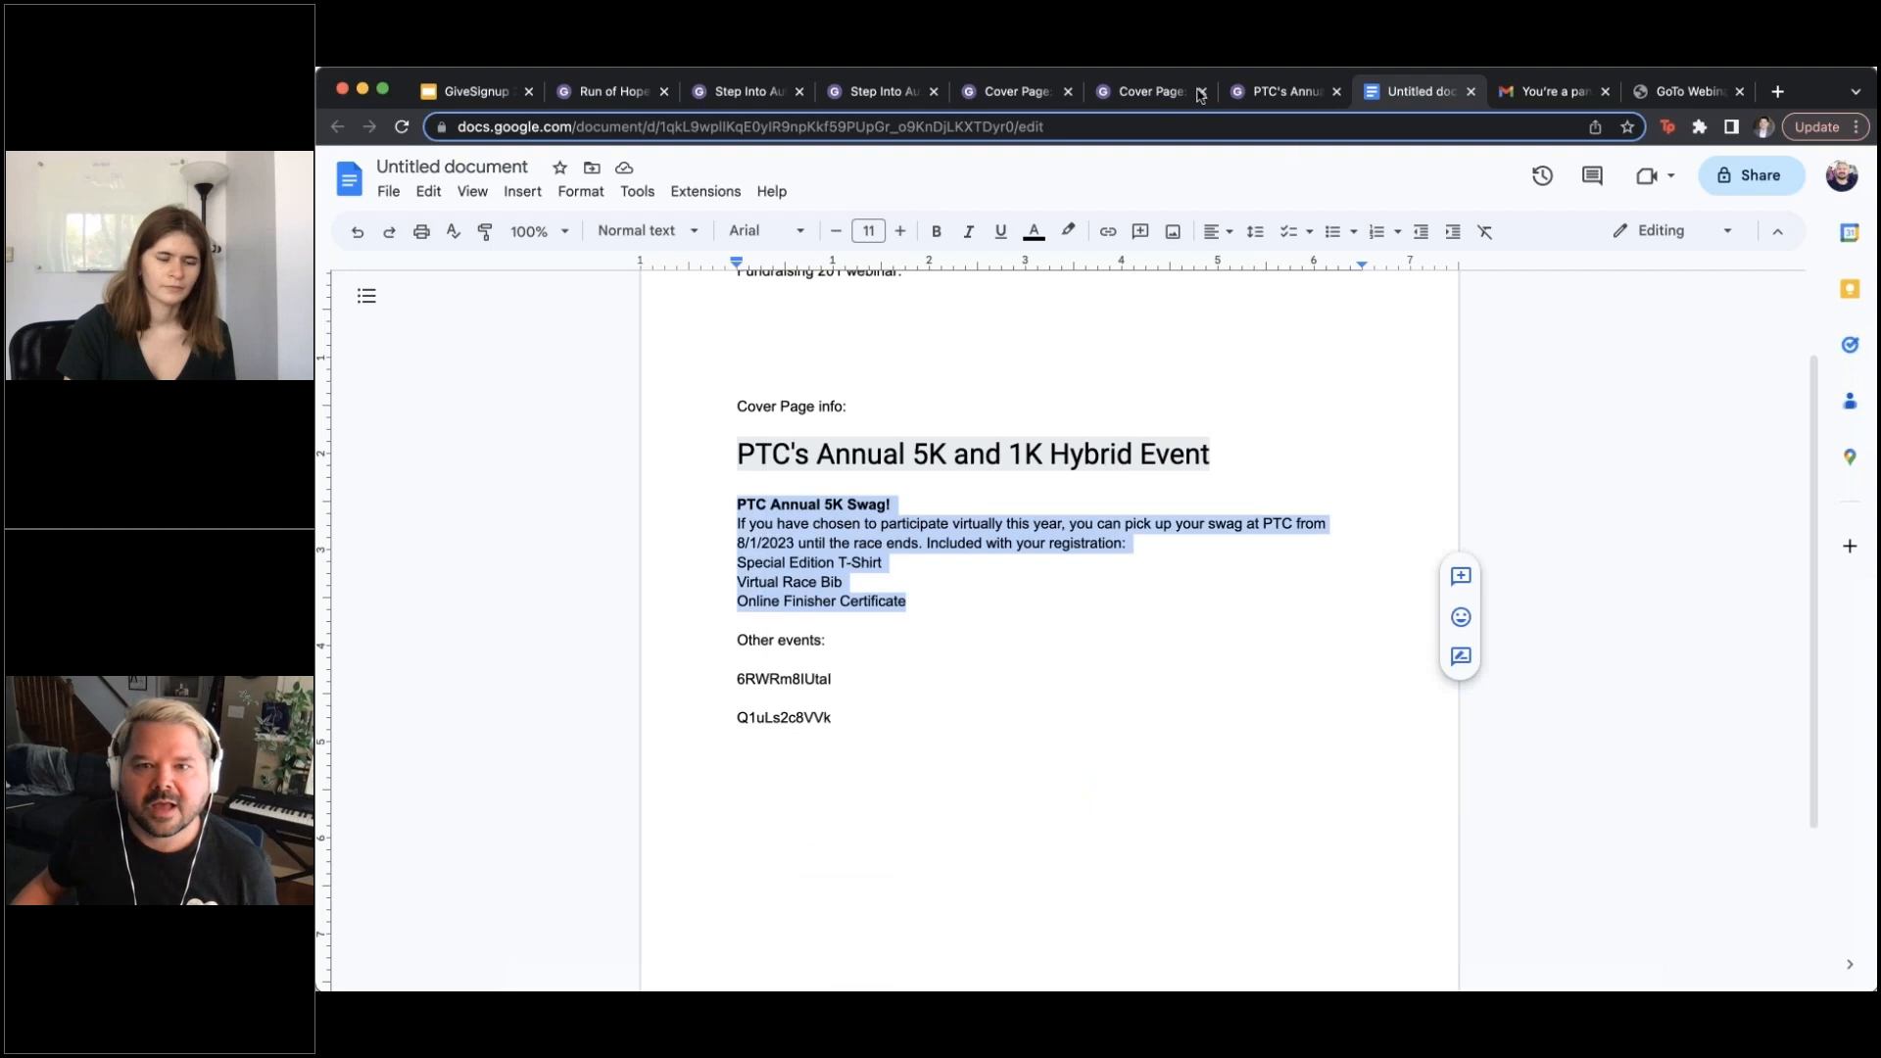
Enable rich text for the Swag section's first column description and paste the copied swag text into it
{"action": "left_click", "coordinate": [1160, 90]}
{"action": "left_click", "coordinate": [618, 646]}
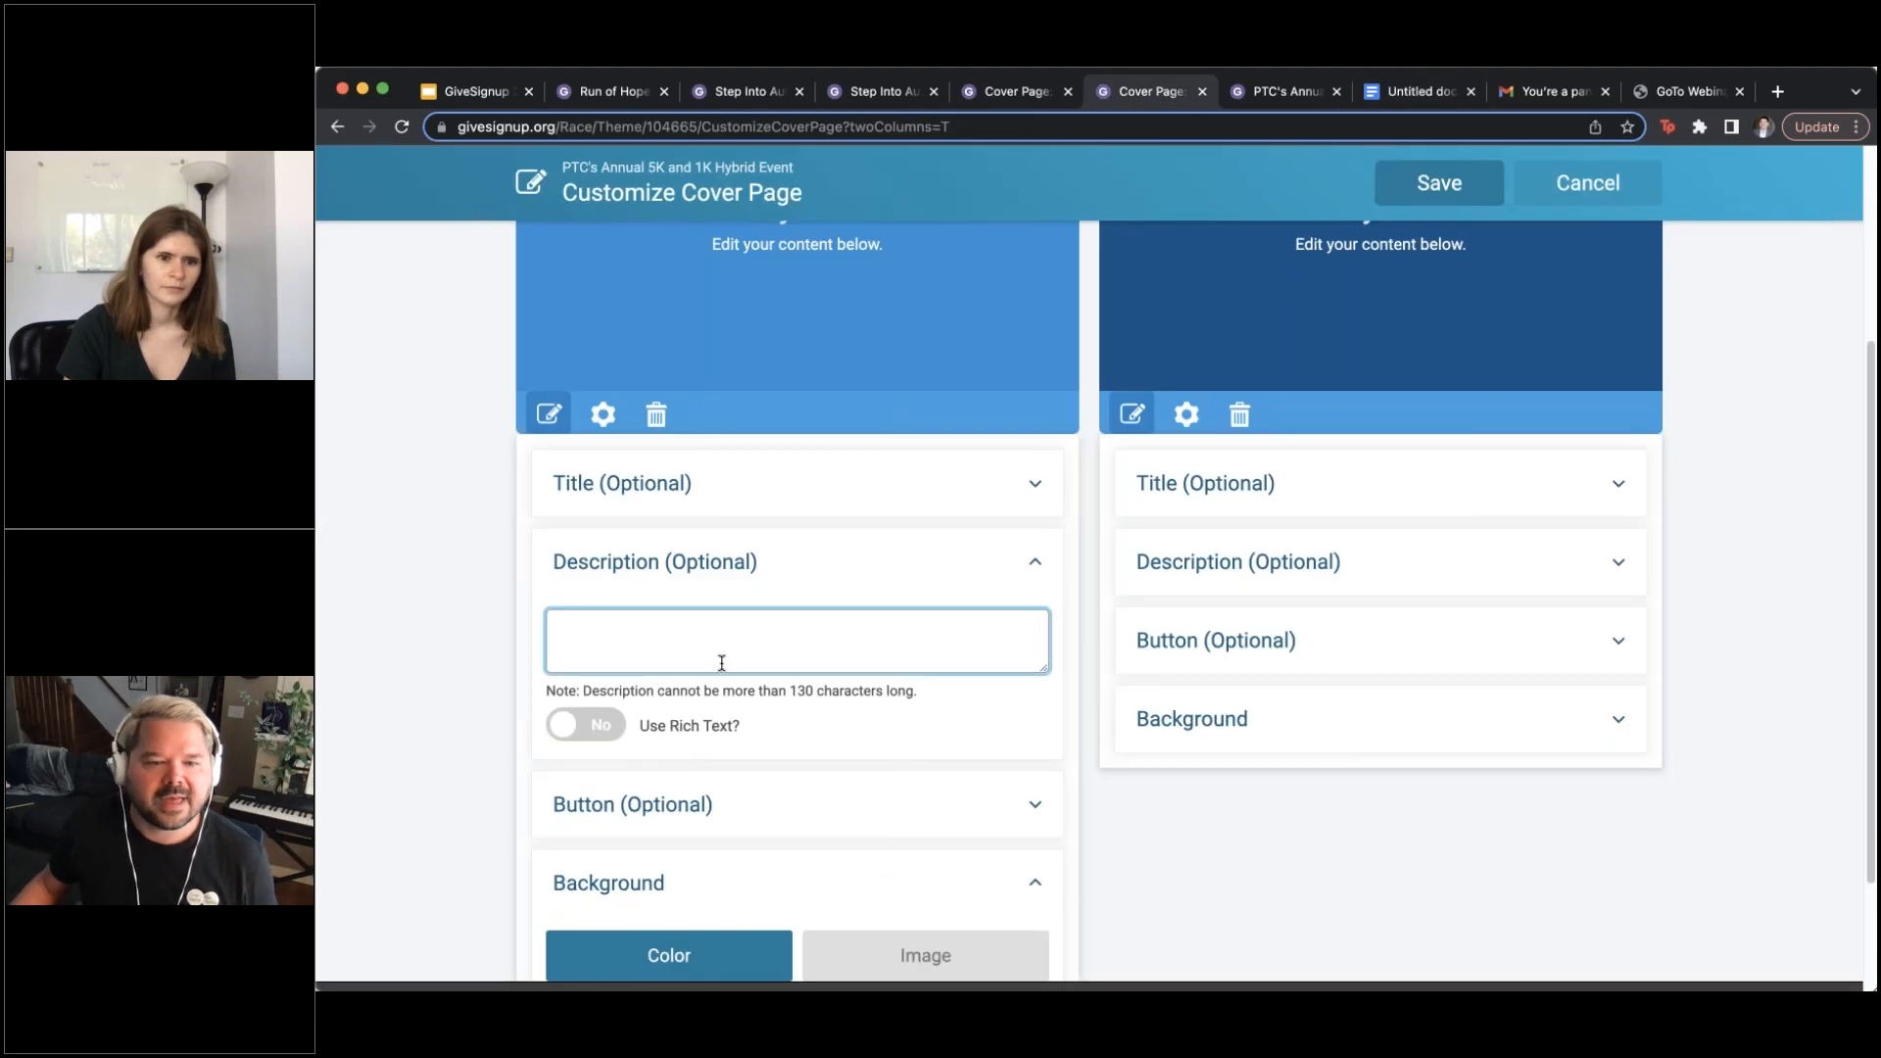
{"action": "scroll", "coordinate": [722, 659], "scroll_direction": "down", "scroll_amount": 3}
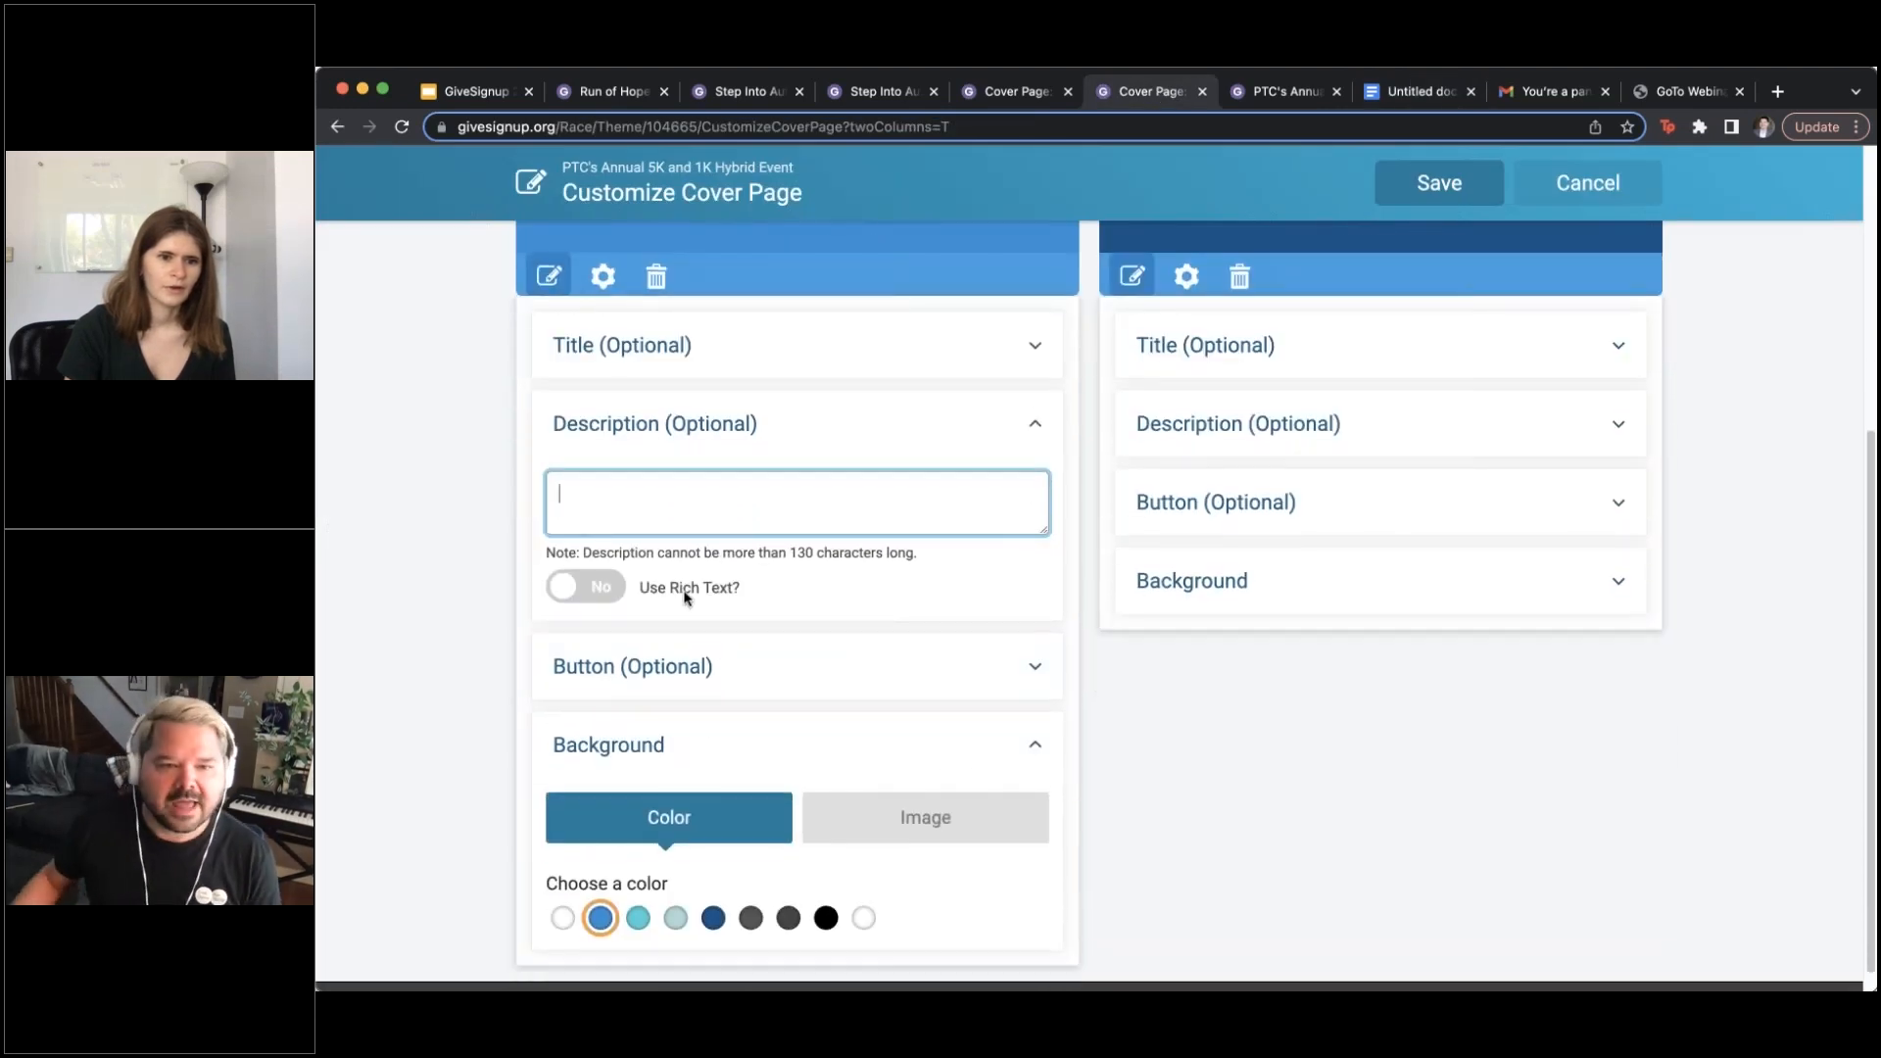
{"action": "left_click", "coordinate": [583, 591]}
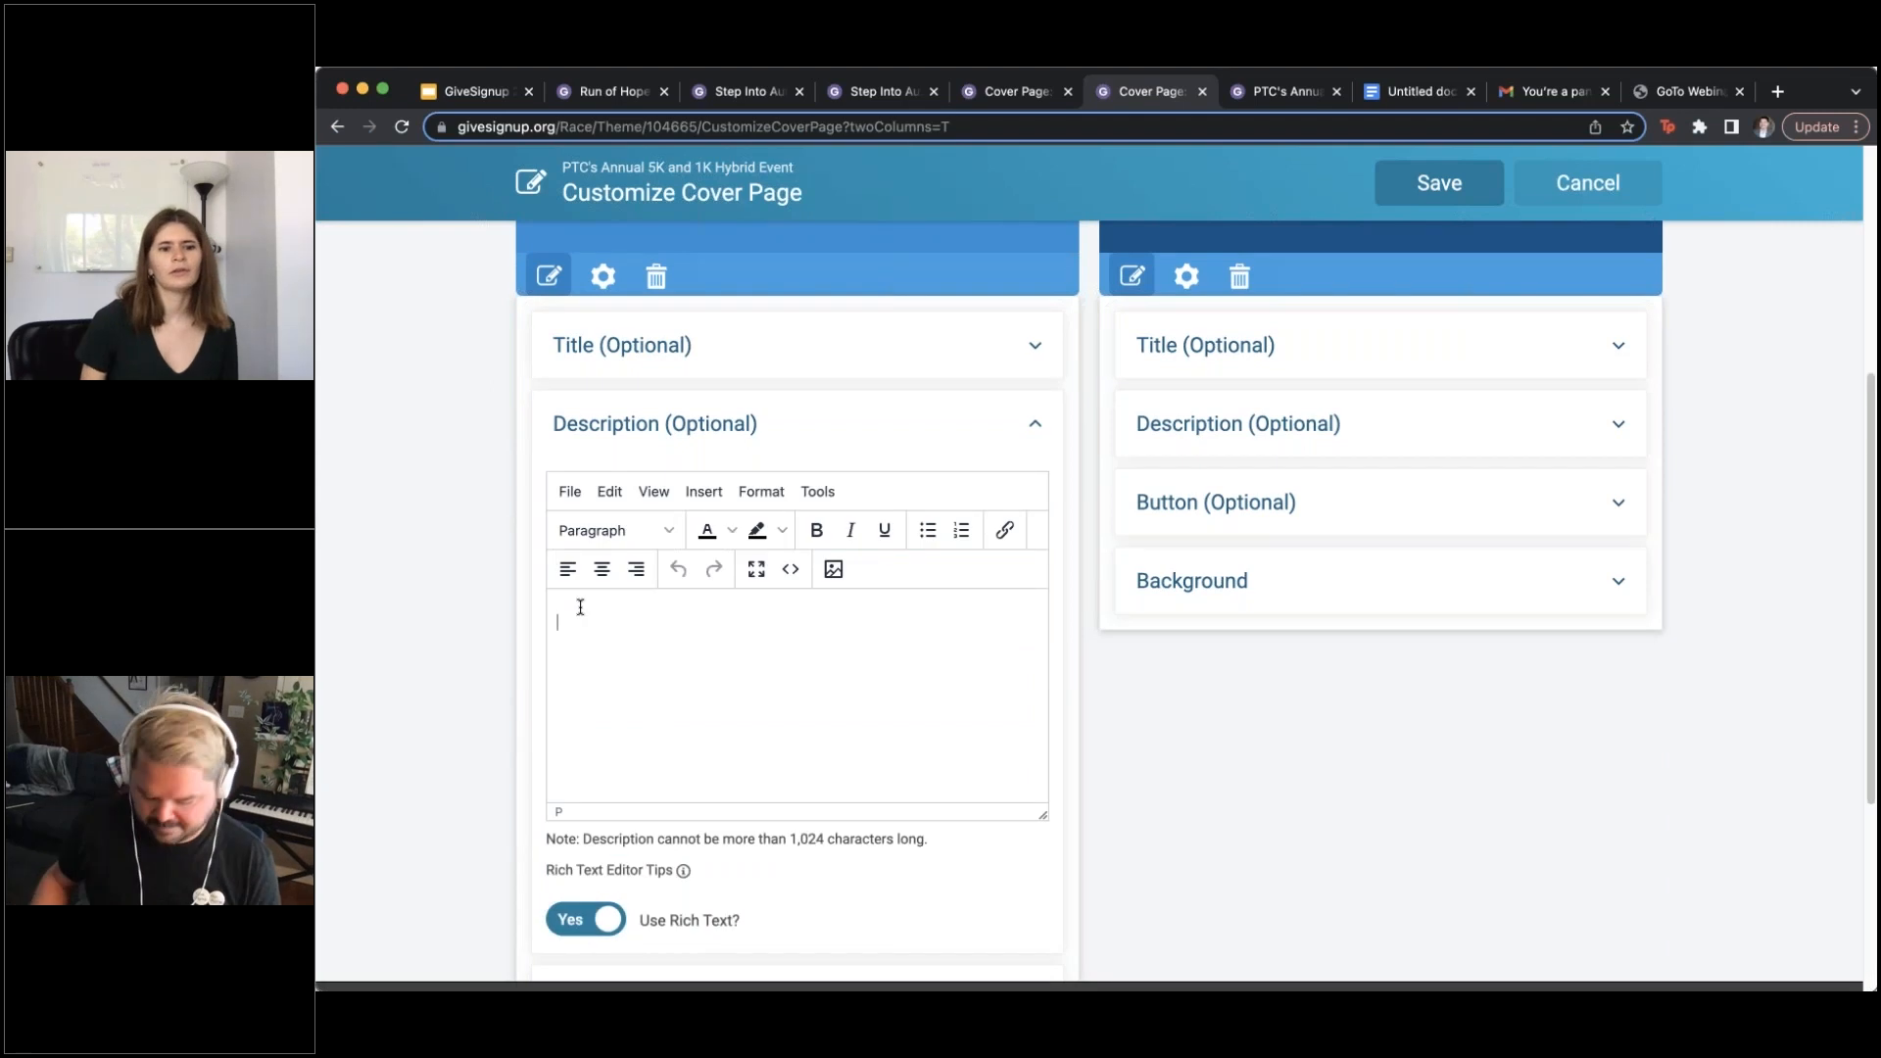
{"action": "key", "text": "ctrl+v"}
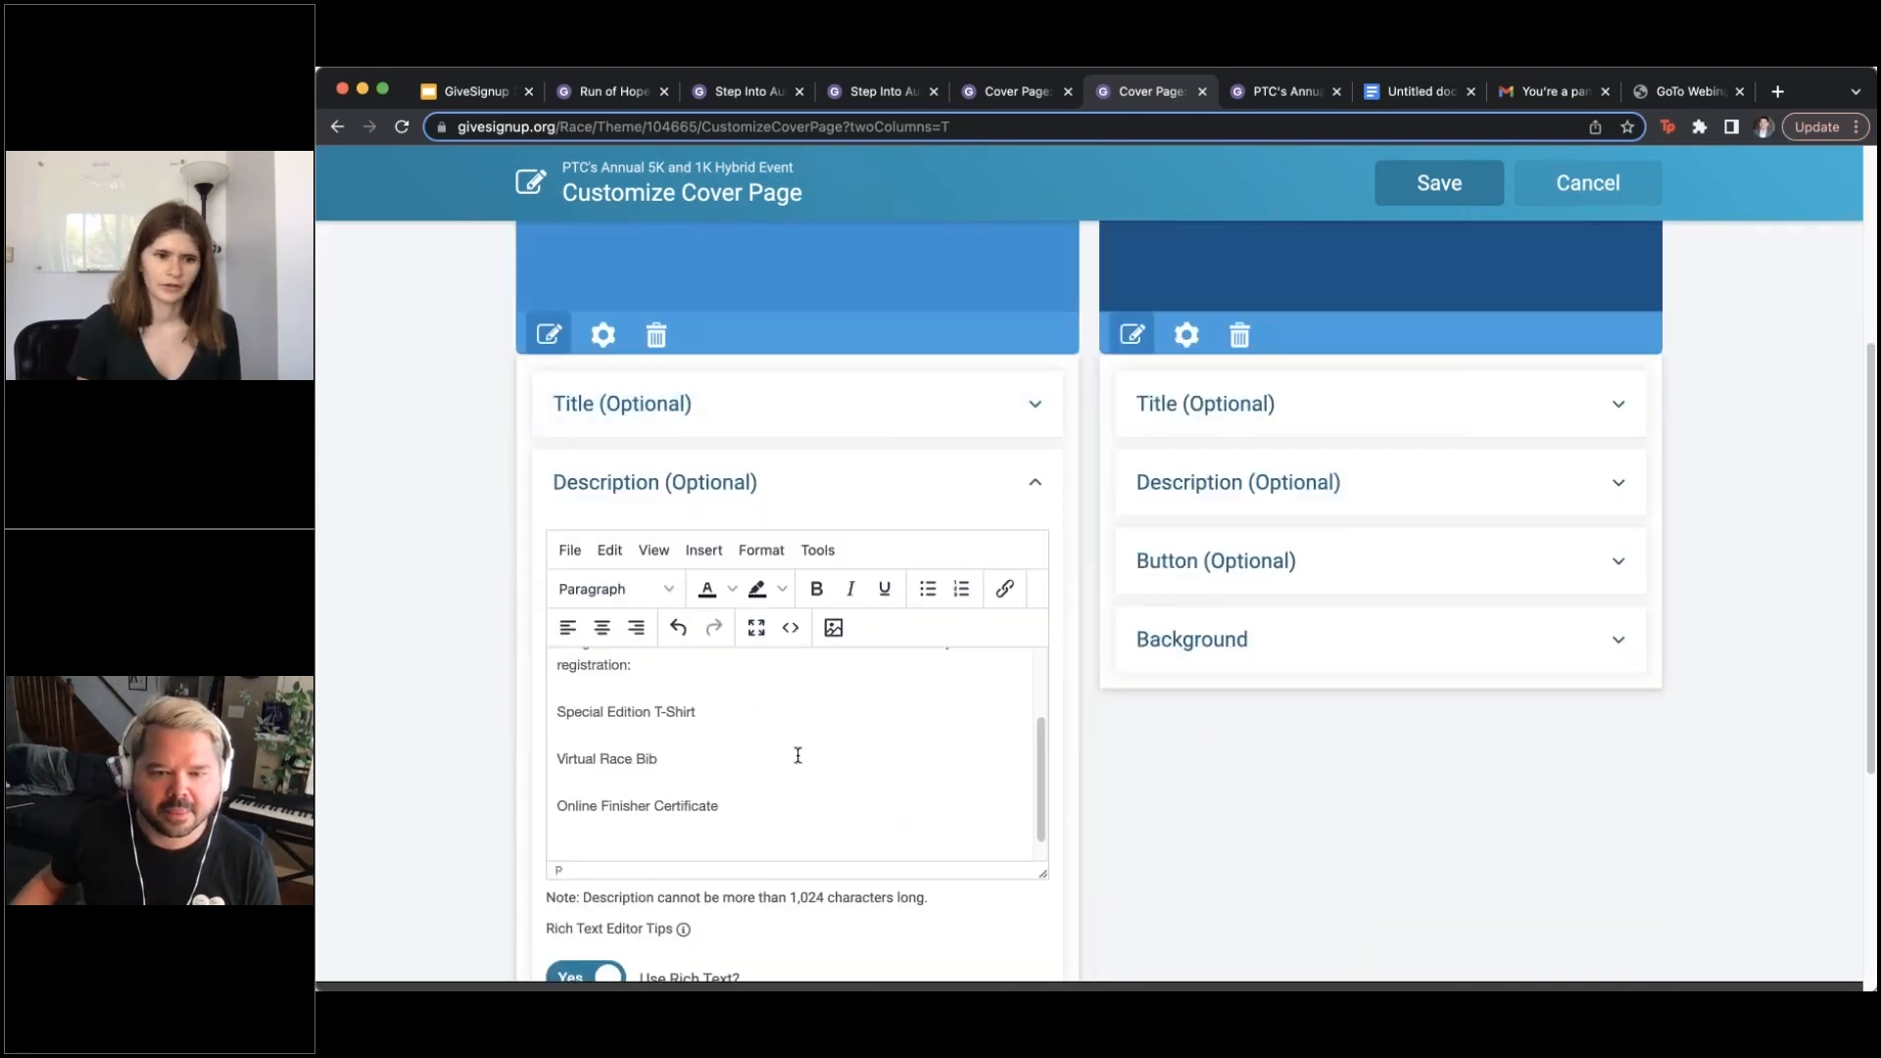
Make the "PTC Annual 5K Swag!" line bold in the first column's description and check the rest of the text
{"action": "left_click_drag", "start_coordinate": [1041, 756], "coordinate": [1039, 646]}
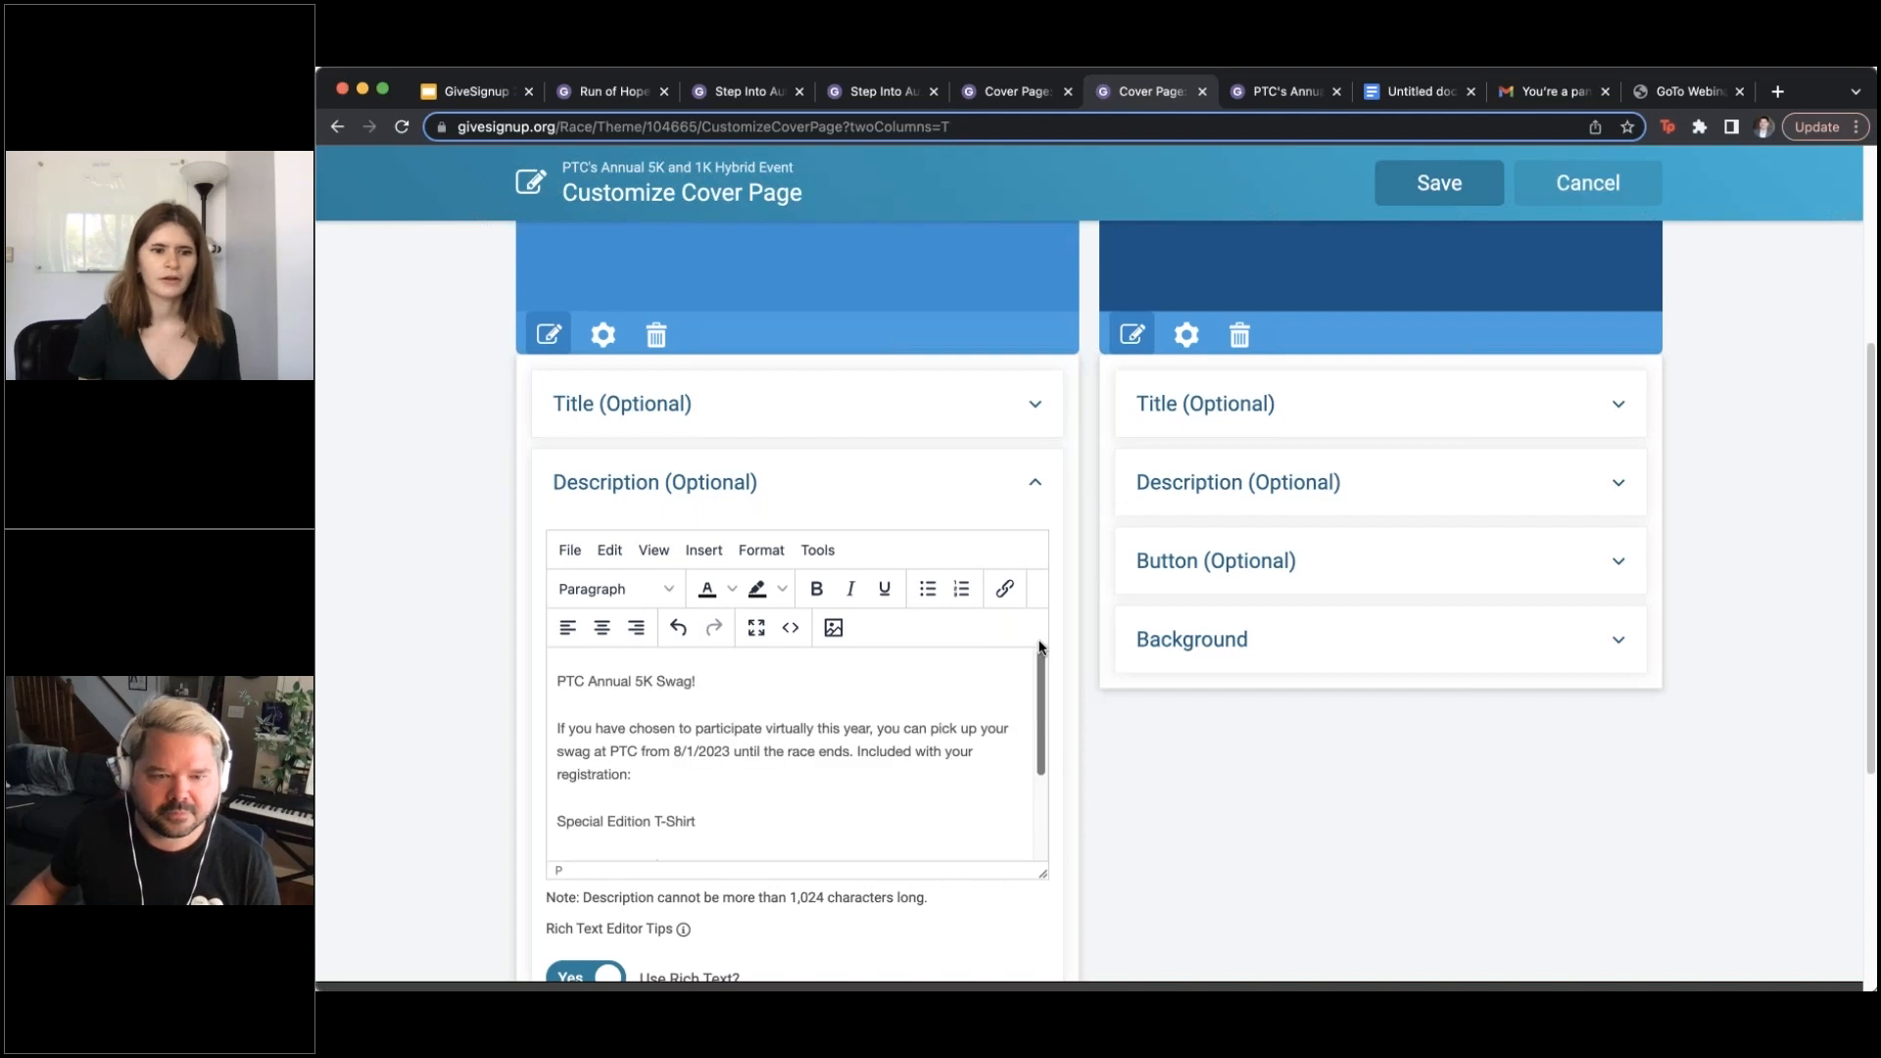
{"action": "left_click_drag", "start_coordinate": [556, 676], "coordinate": [706, 680]}
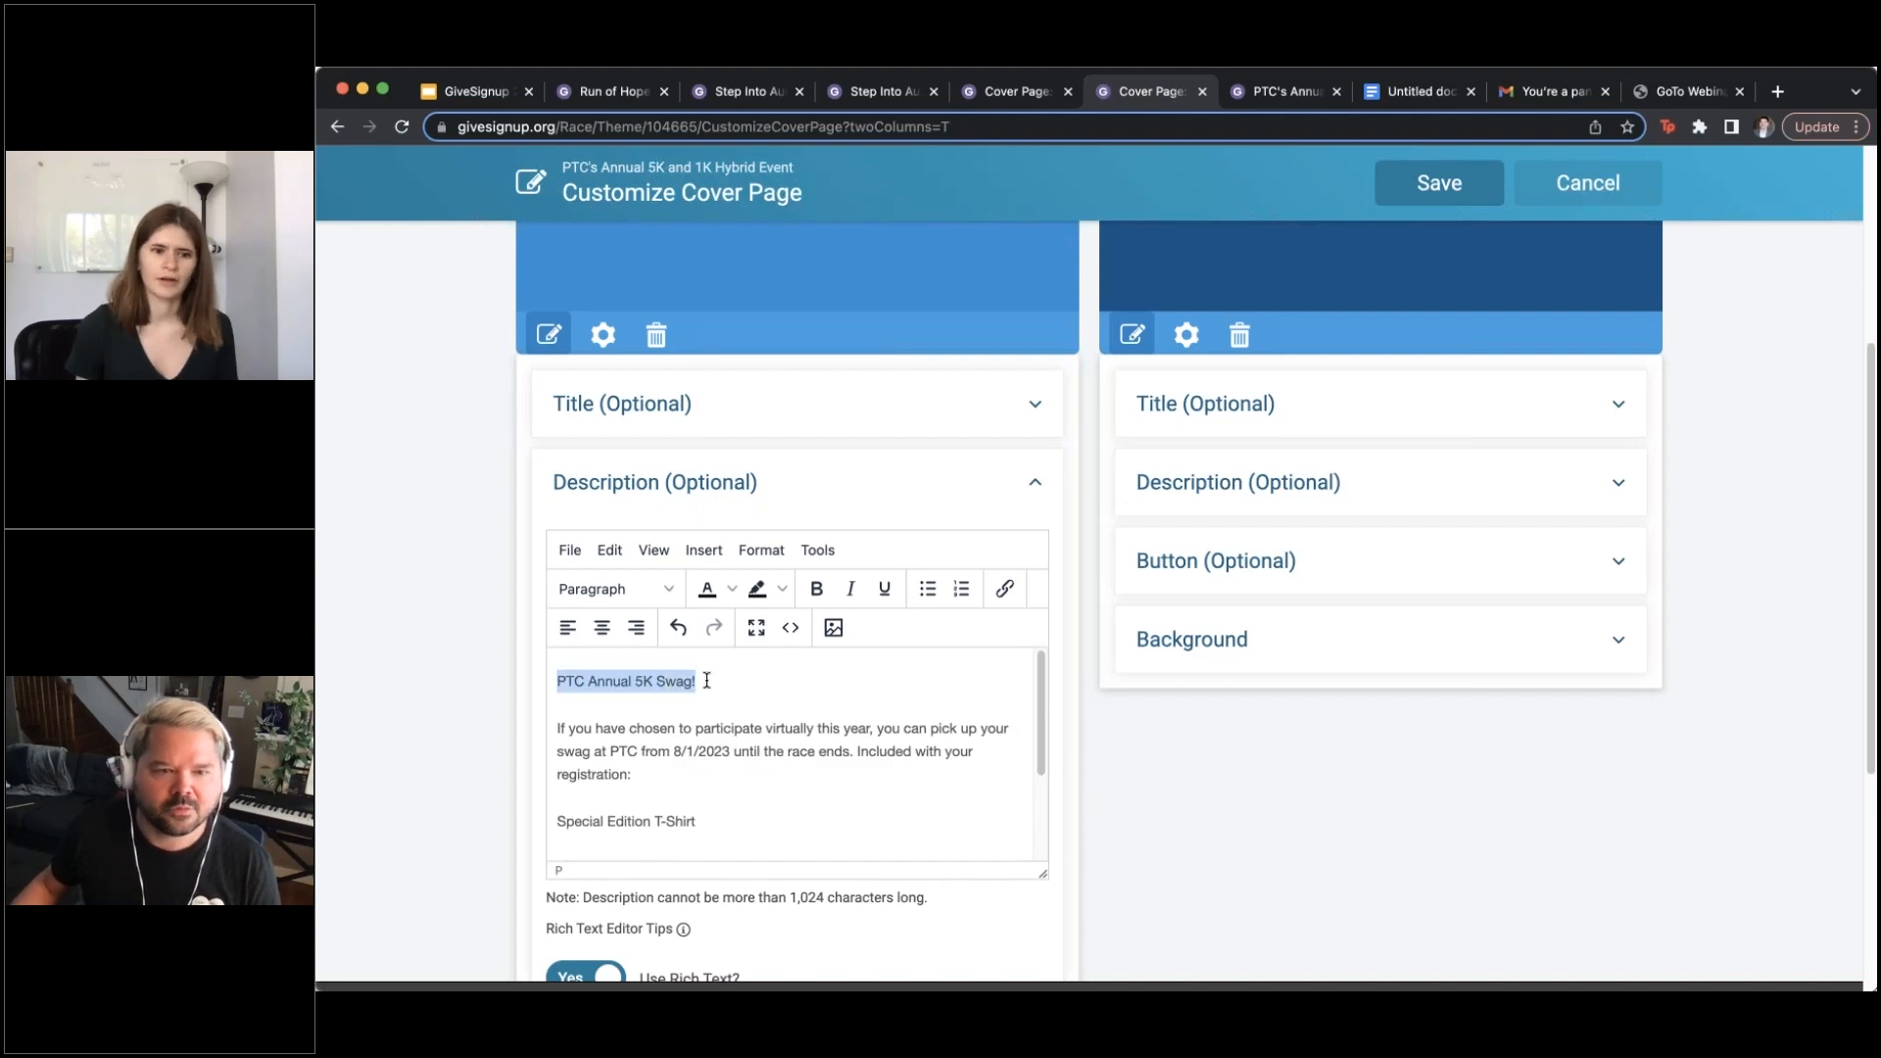
{"action": "left_click", "coordinate": [816, 589]}
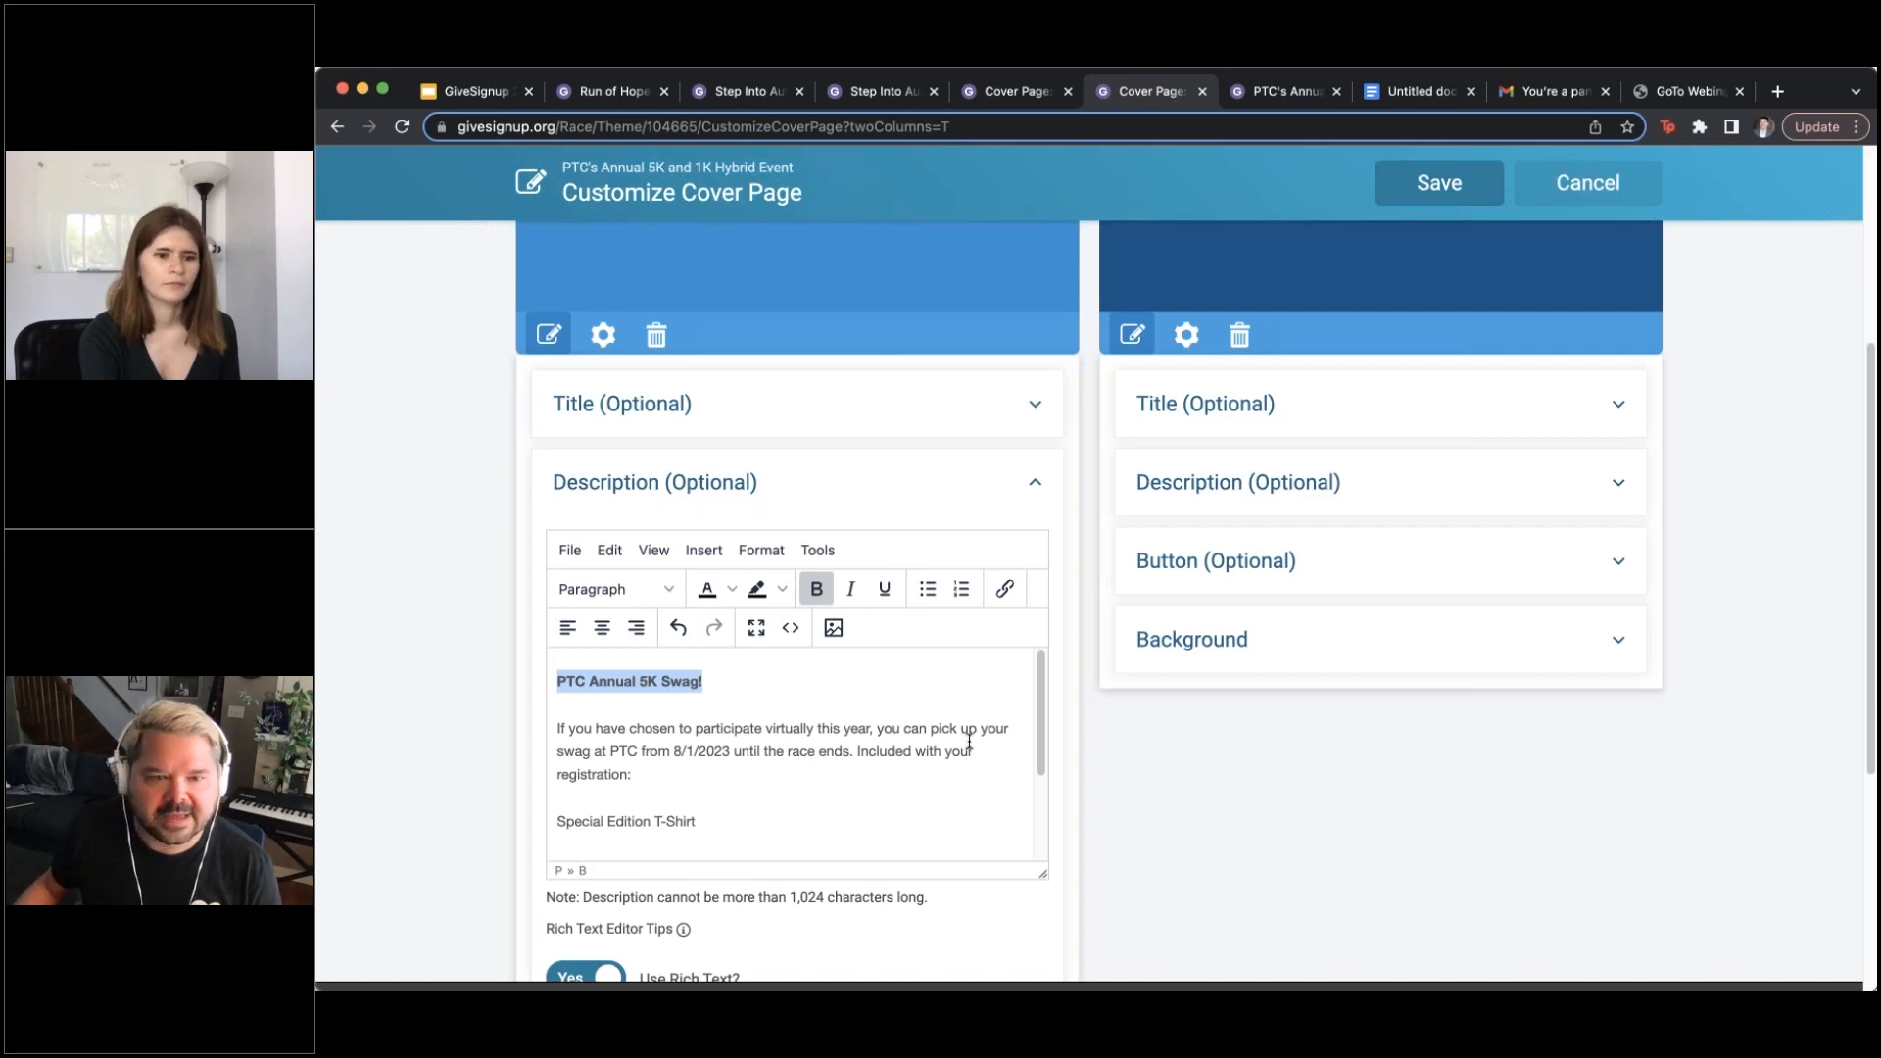
{"action": "left_click_drag", "start_coordinate": [1034, 703], "coordinate": [1049, 802]}
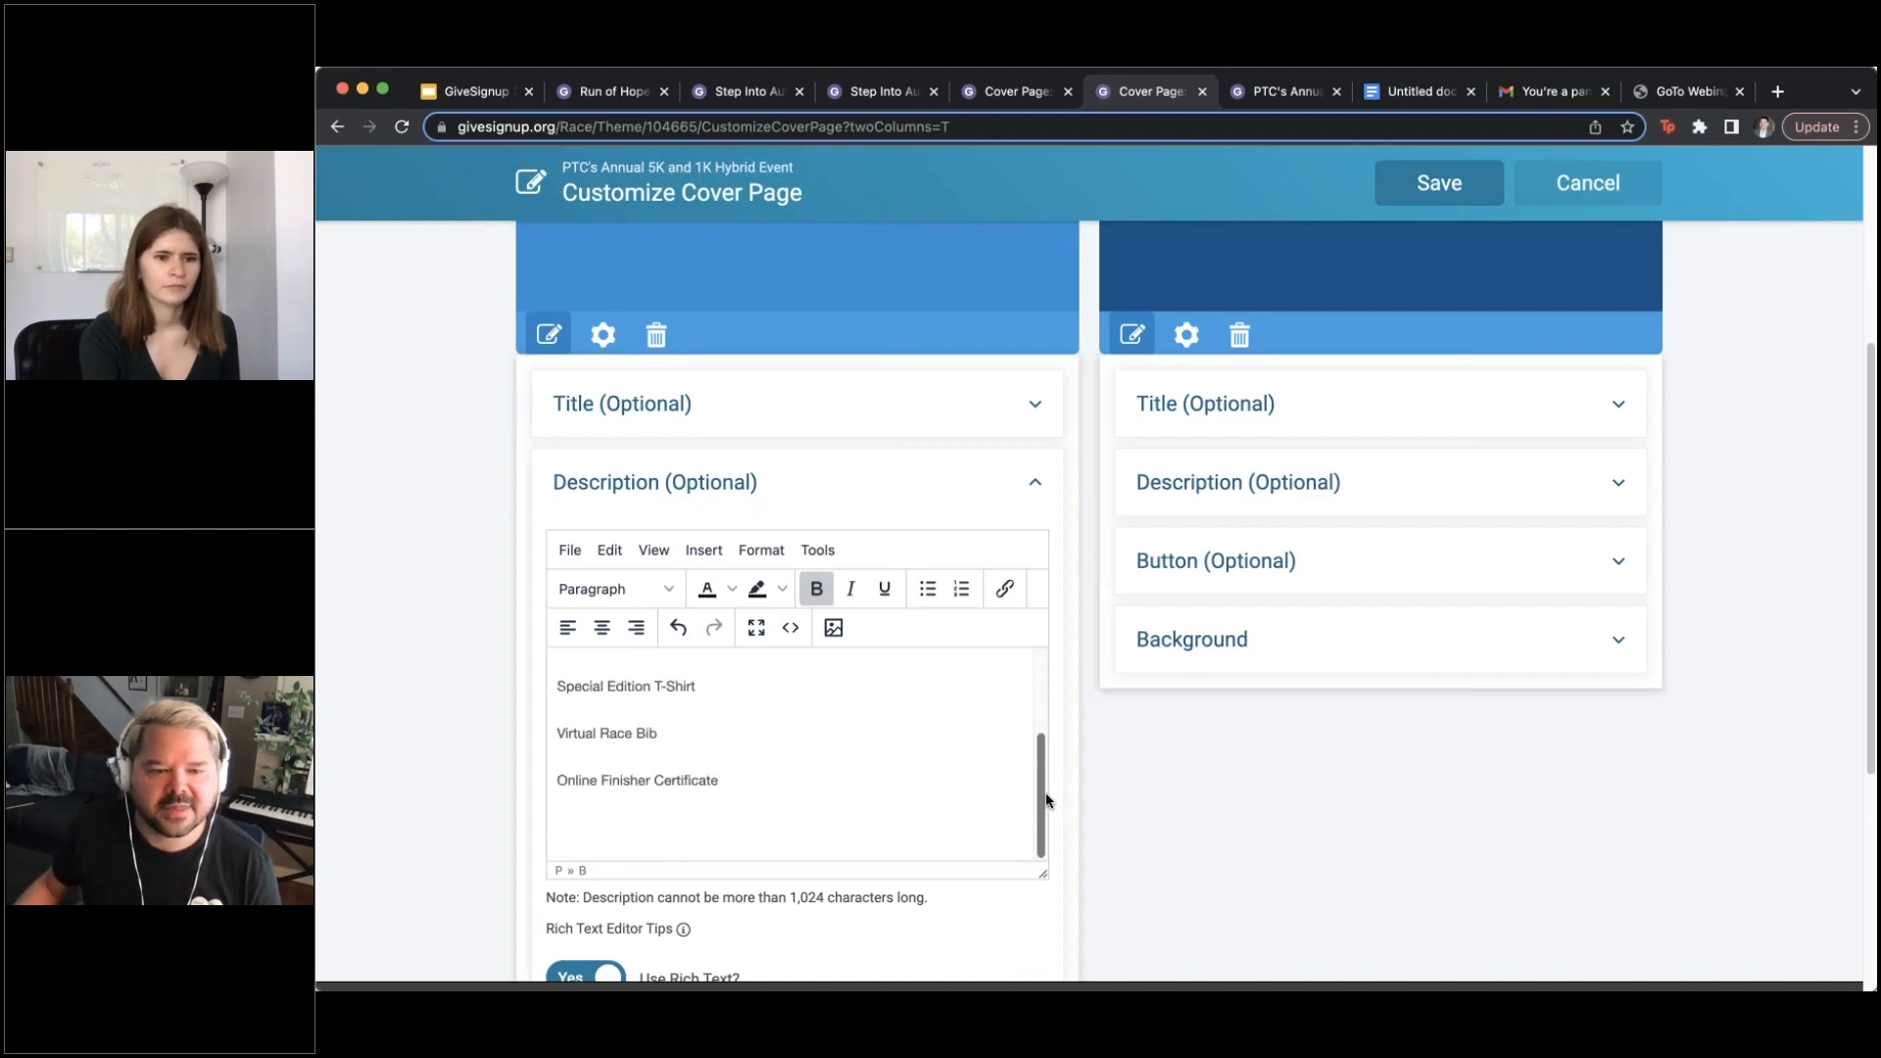
{"action": "scroll", "coordinate": [1358, 745], "scroll_direction": "down", "scroll_amount": 3}
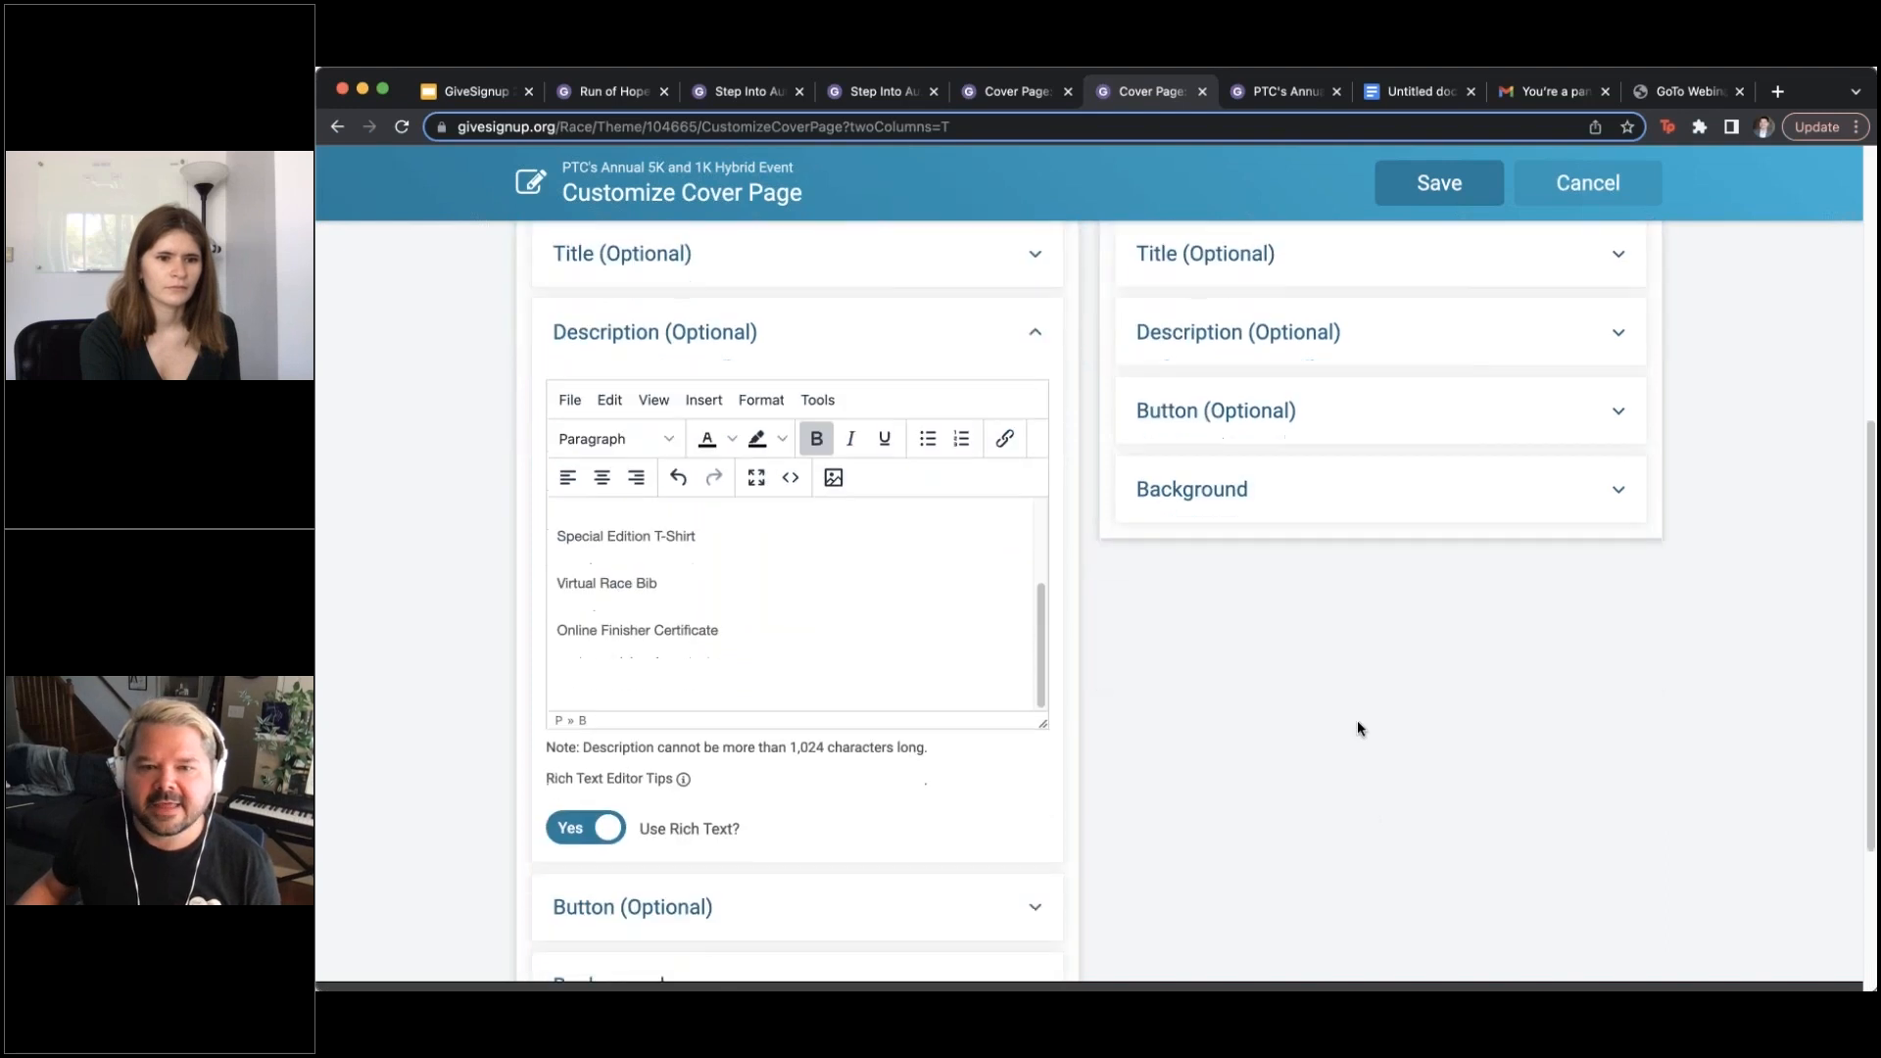
Switch the Swag section's second column background to an image and choose the P.T.C. #curtainupathome T-shirt picture
{"action": "scroll", "coordinate": [1356, 720], "scroll_direction": "up", "scroll_amount": 8}
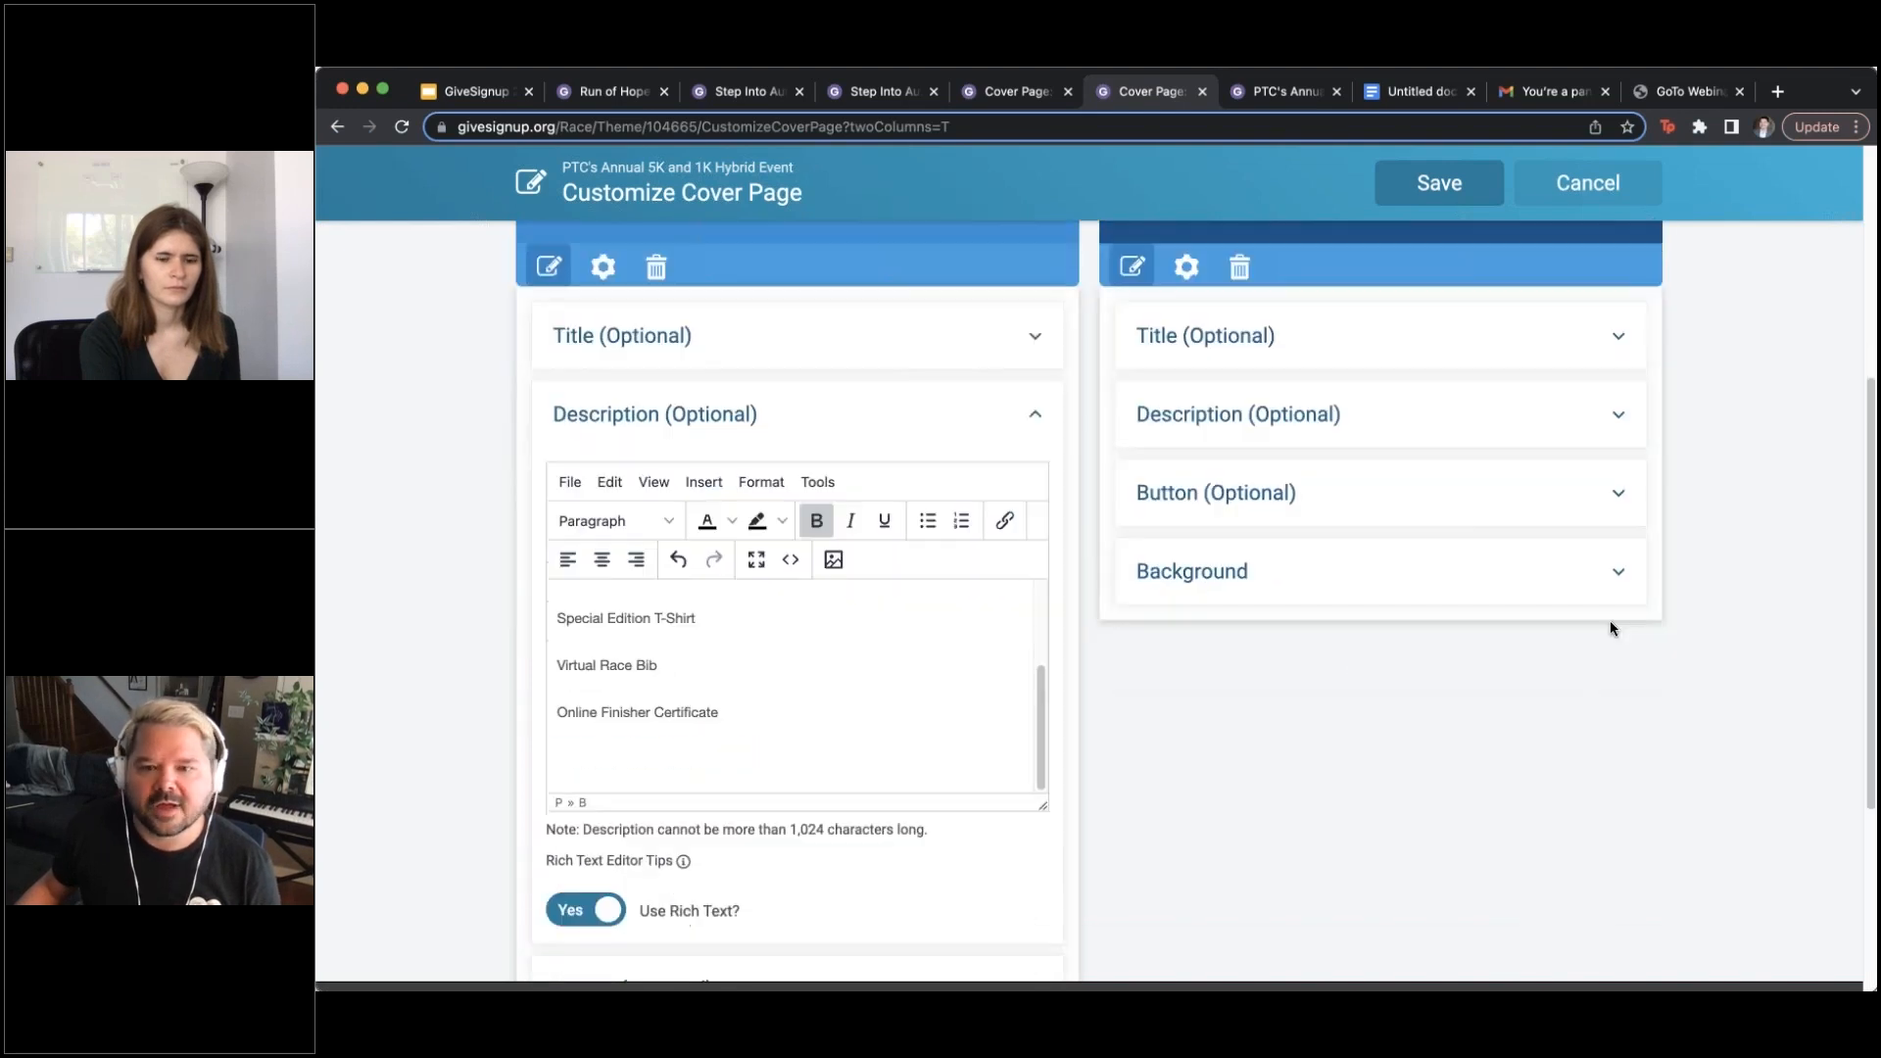
{"action": "left_click", "coordinate": [1621, 573]}
{"action": "left_click", "coordinate": [1575, 667]}
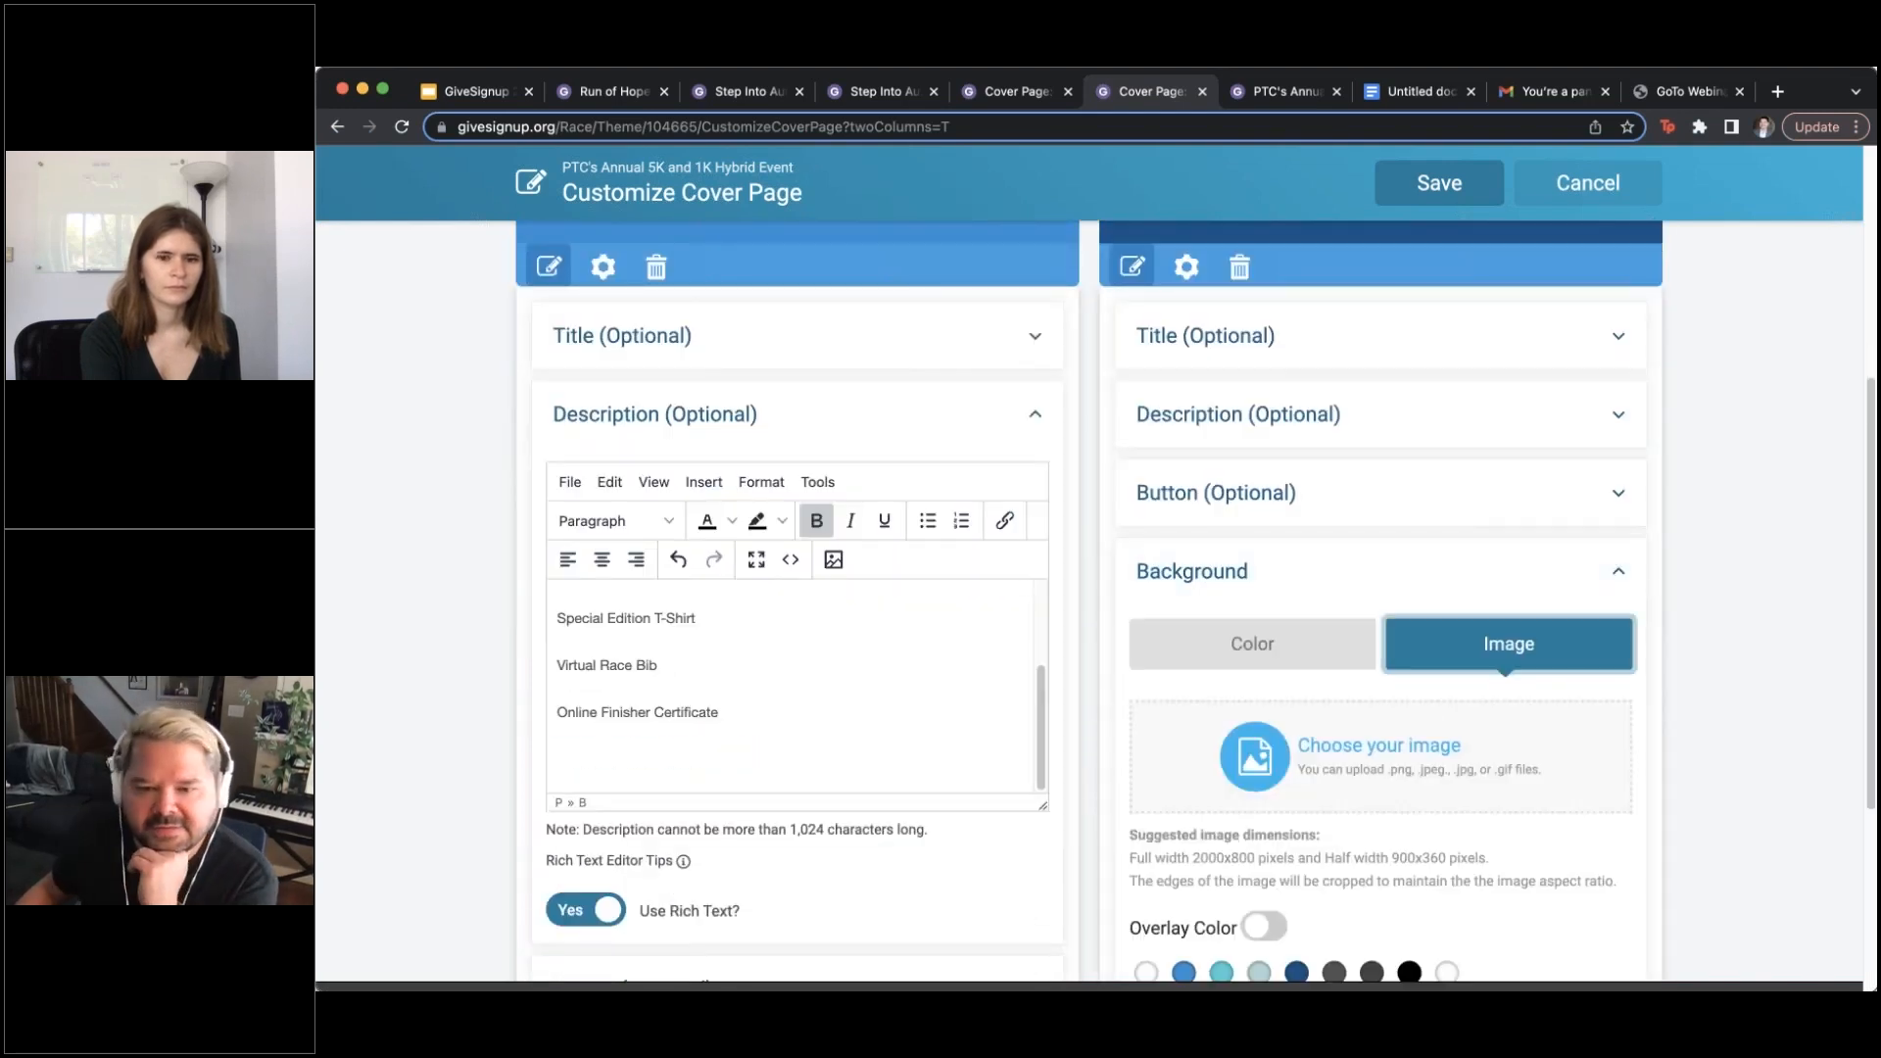
{"action": "scroll", "coordinate": [1573, 672], "scroll_direction": "down", "scroll_amount": 4}
{"action": "left_click", "coordinate": [1371, 449]}
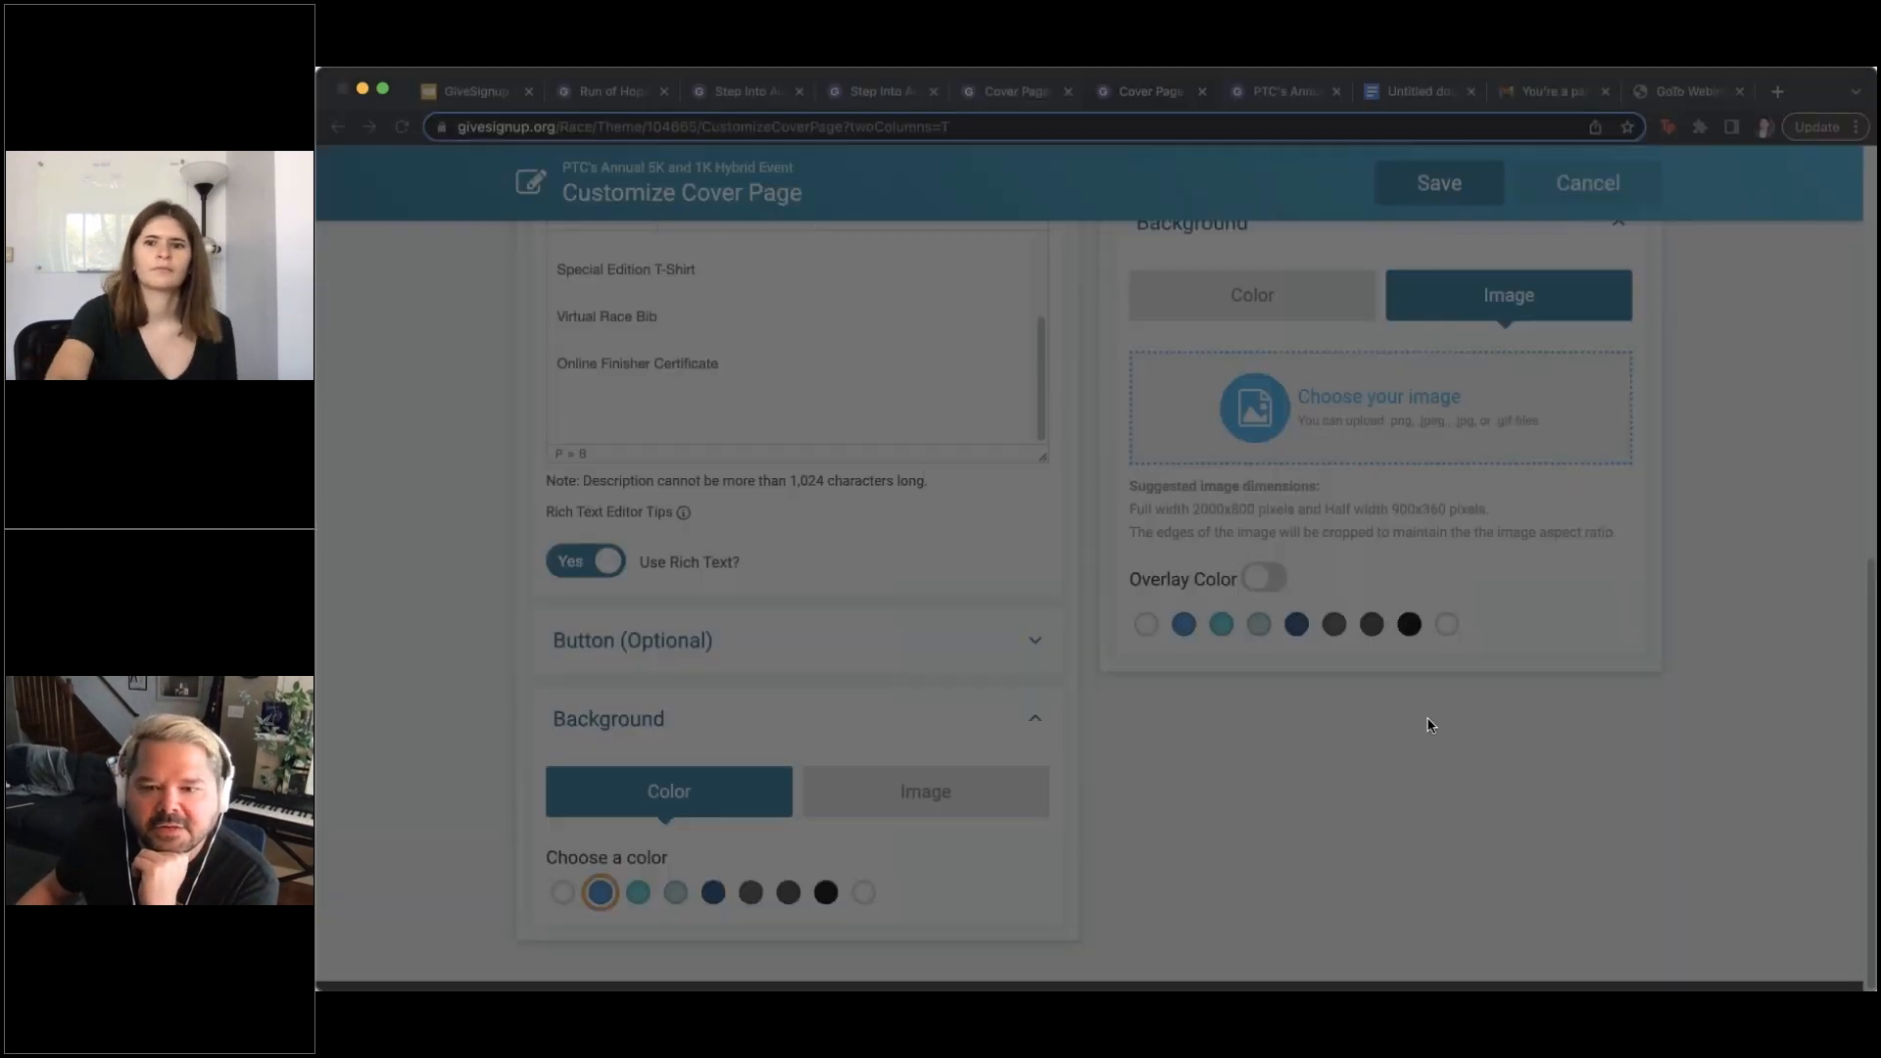
{"action": "left_click", "coordinate": [1437, 747]}
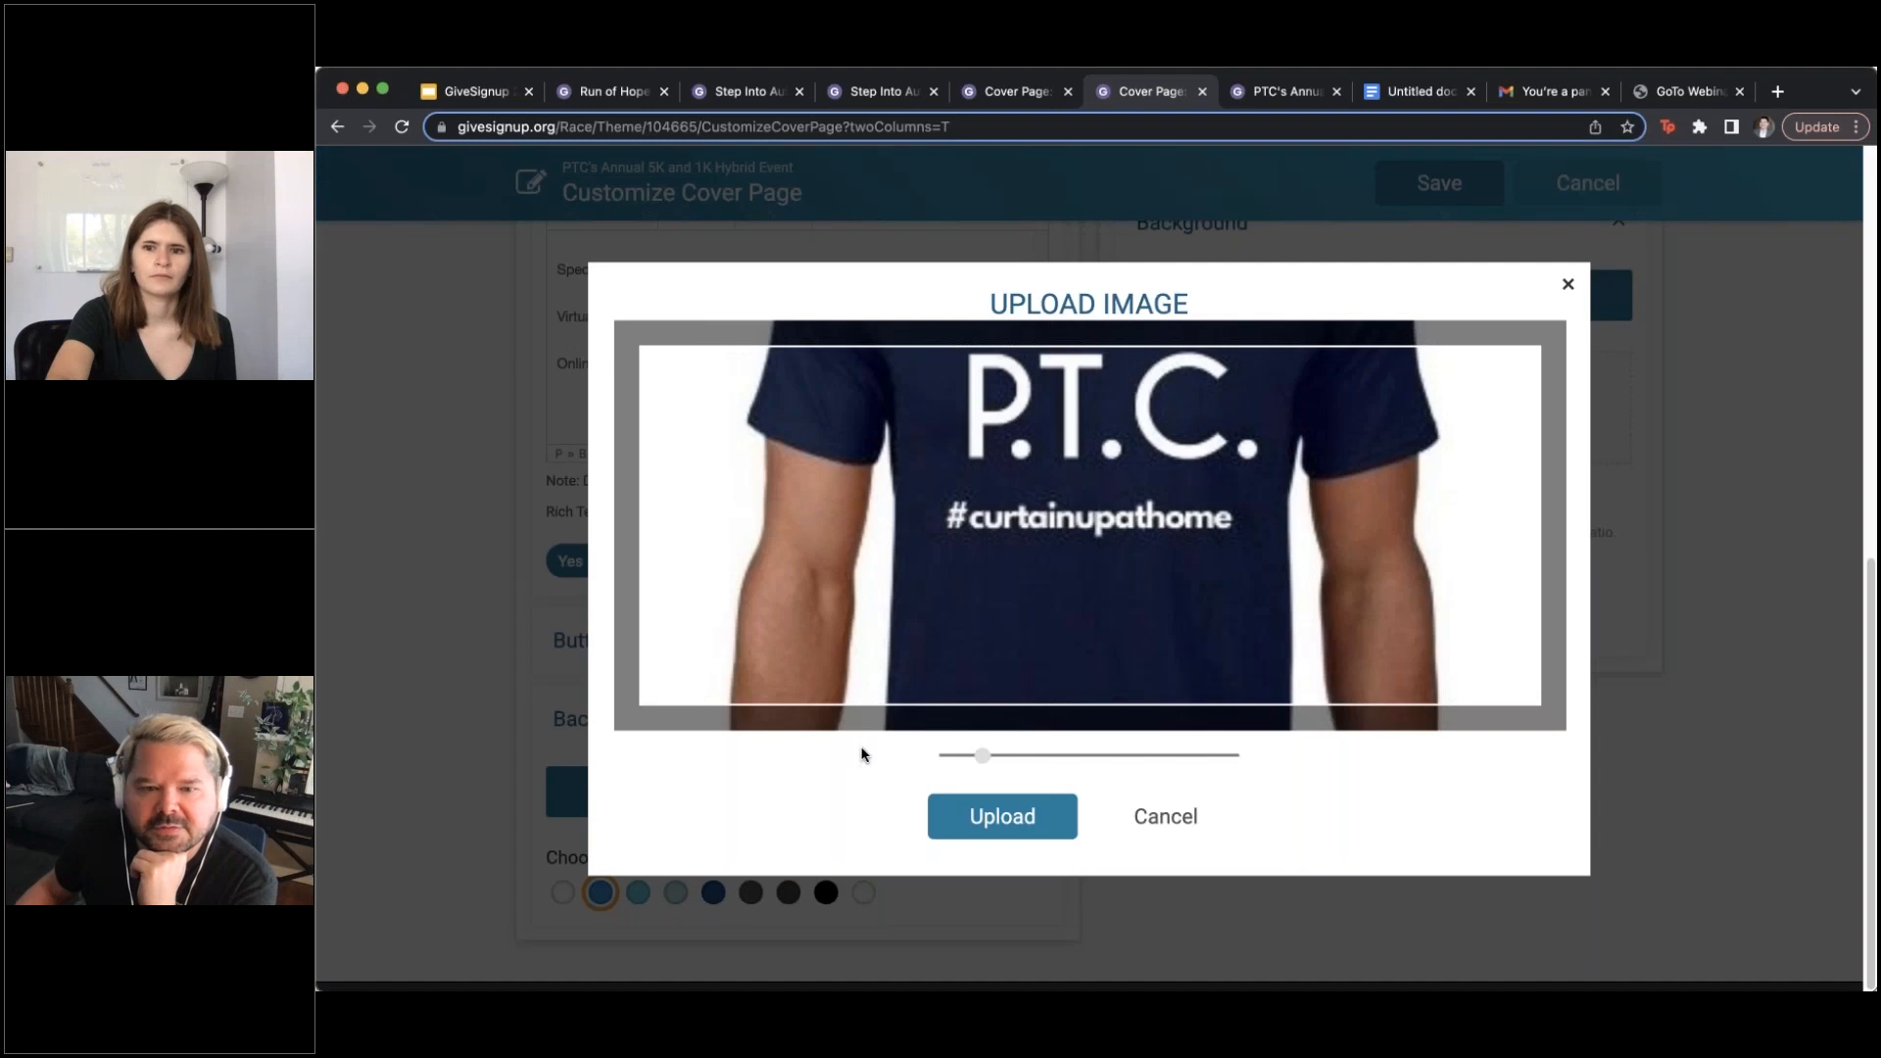
Zoom the T-shirt picture out fully, shift it down so the P.T.C. lettering and hashtag fit the crop frame, and upload it
{"action": "left_click_drag", "start_coordinate": [983, 755], "coordinate": [823, 730]}
{"action": "left_click_drag", "start_coordinate": [1183, 535], "coordinate": [1182, 670]}
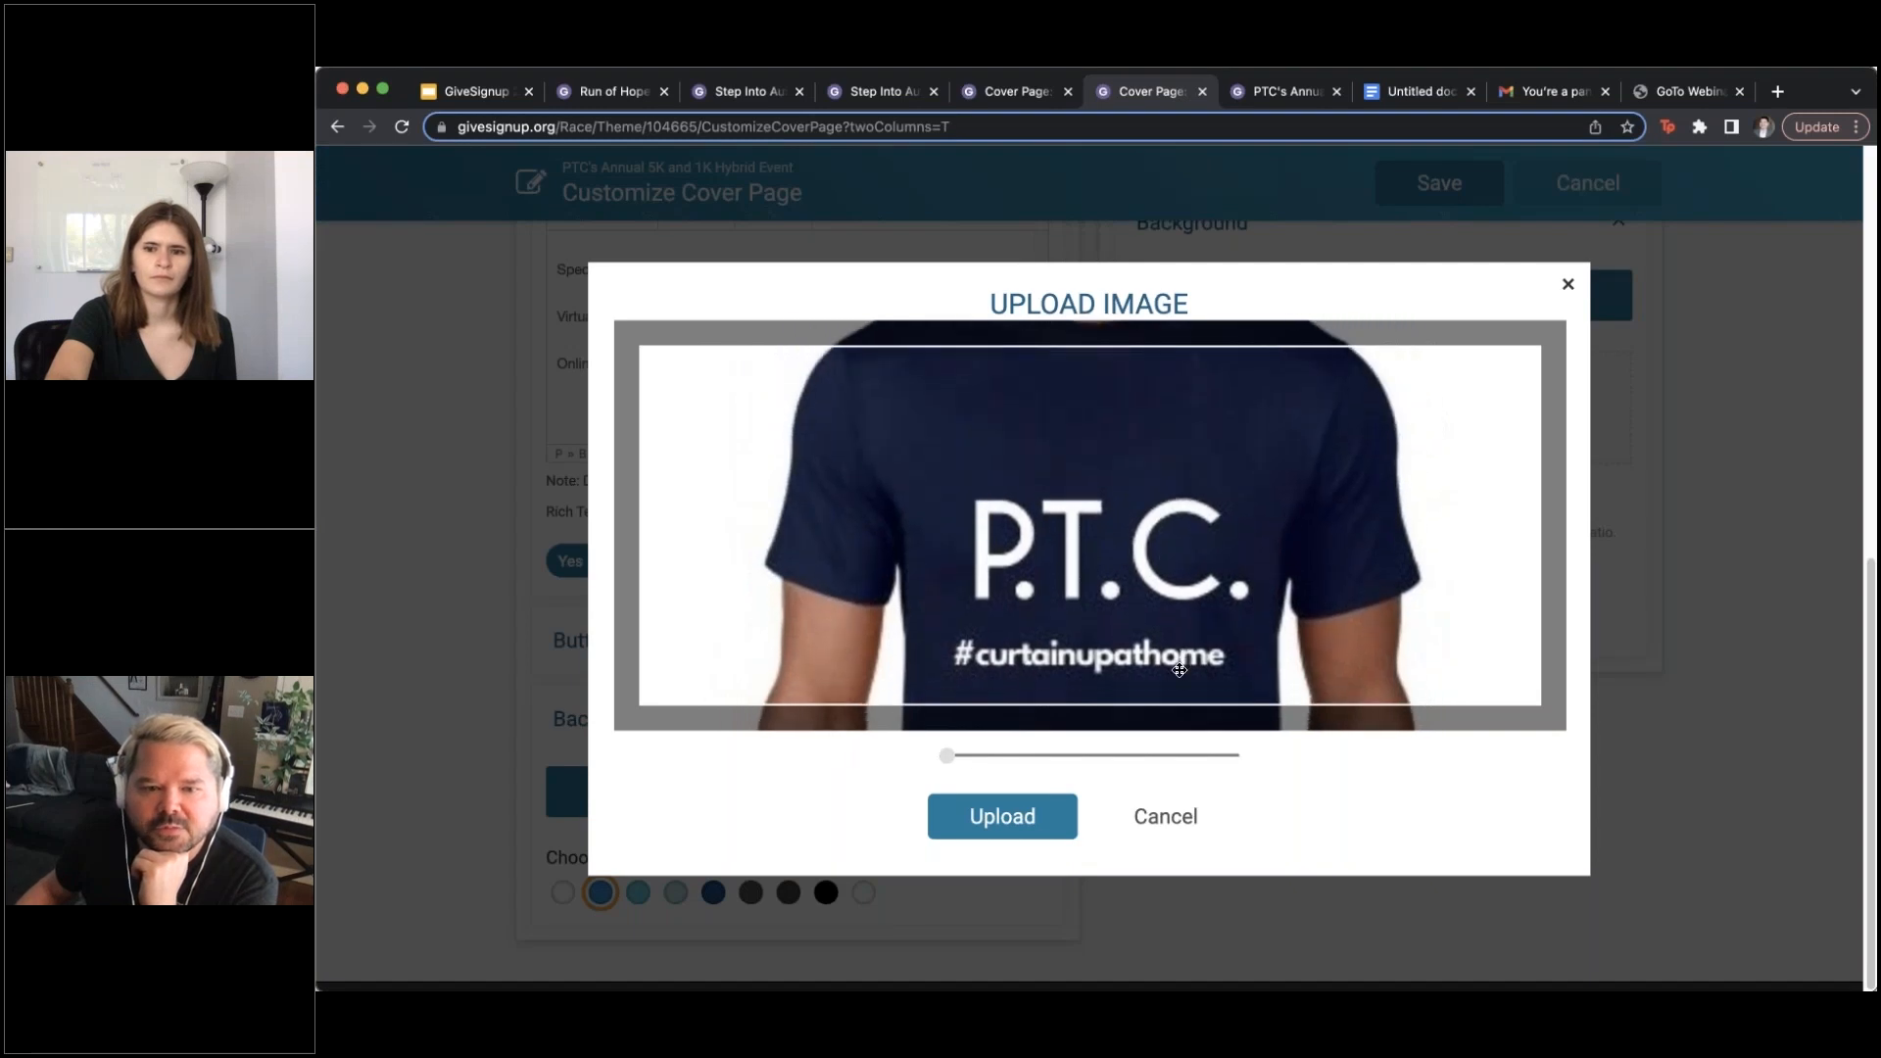
{"action": "left_click", "coordinate": [1045, 821]}
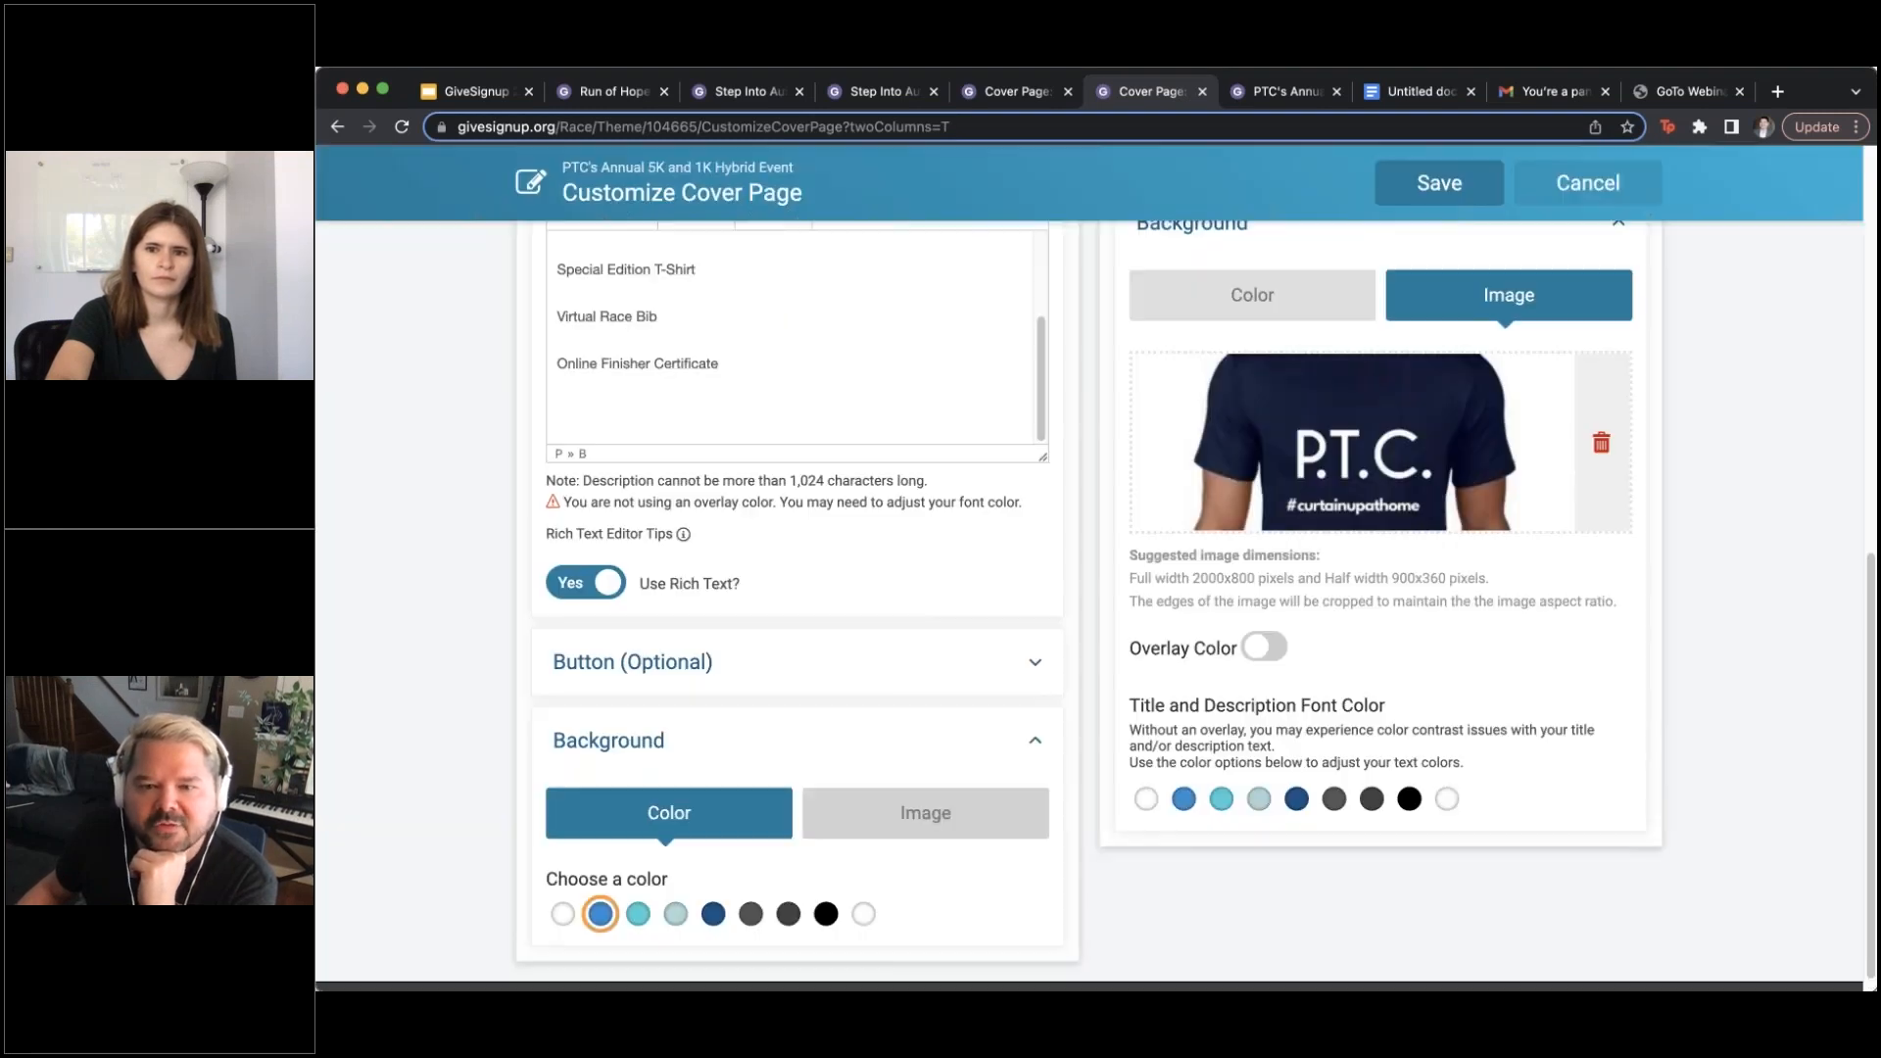
Save the Swag two-column section
{"action": "scroll", "coordinate": [1416, 561], "scroll_direction": "up", "scroll_amount": 5}
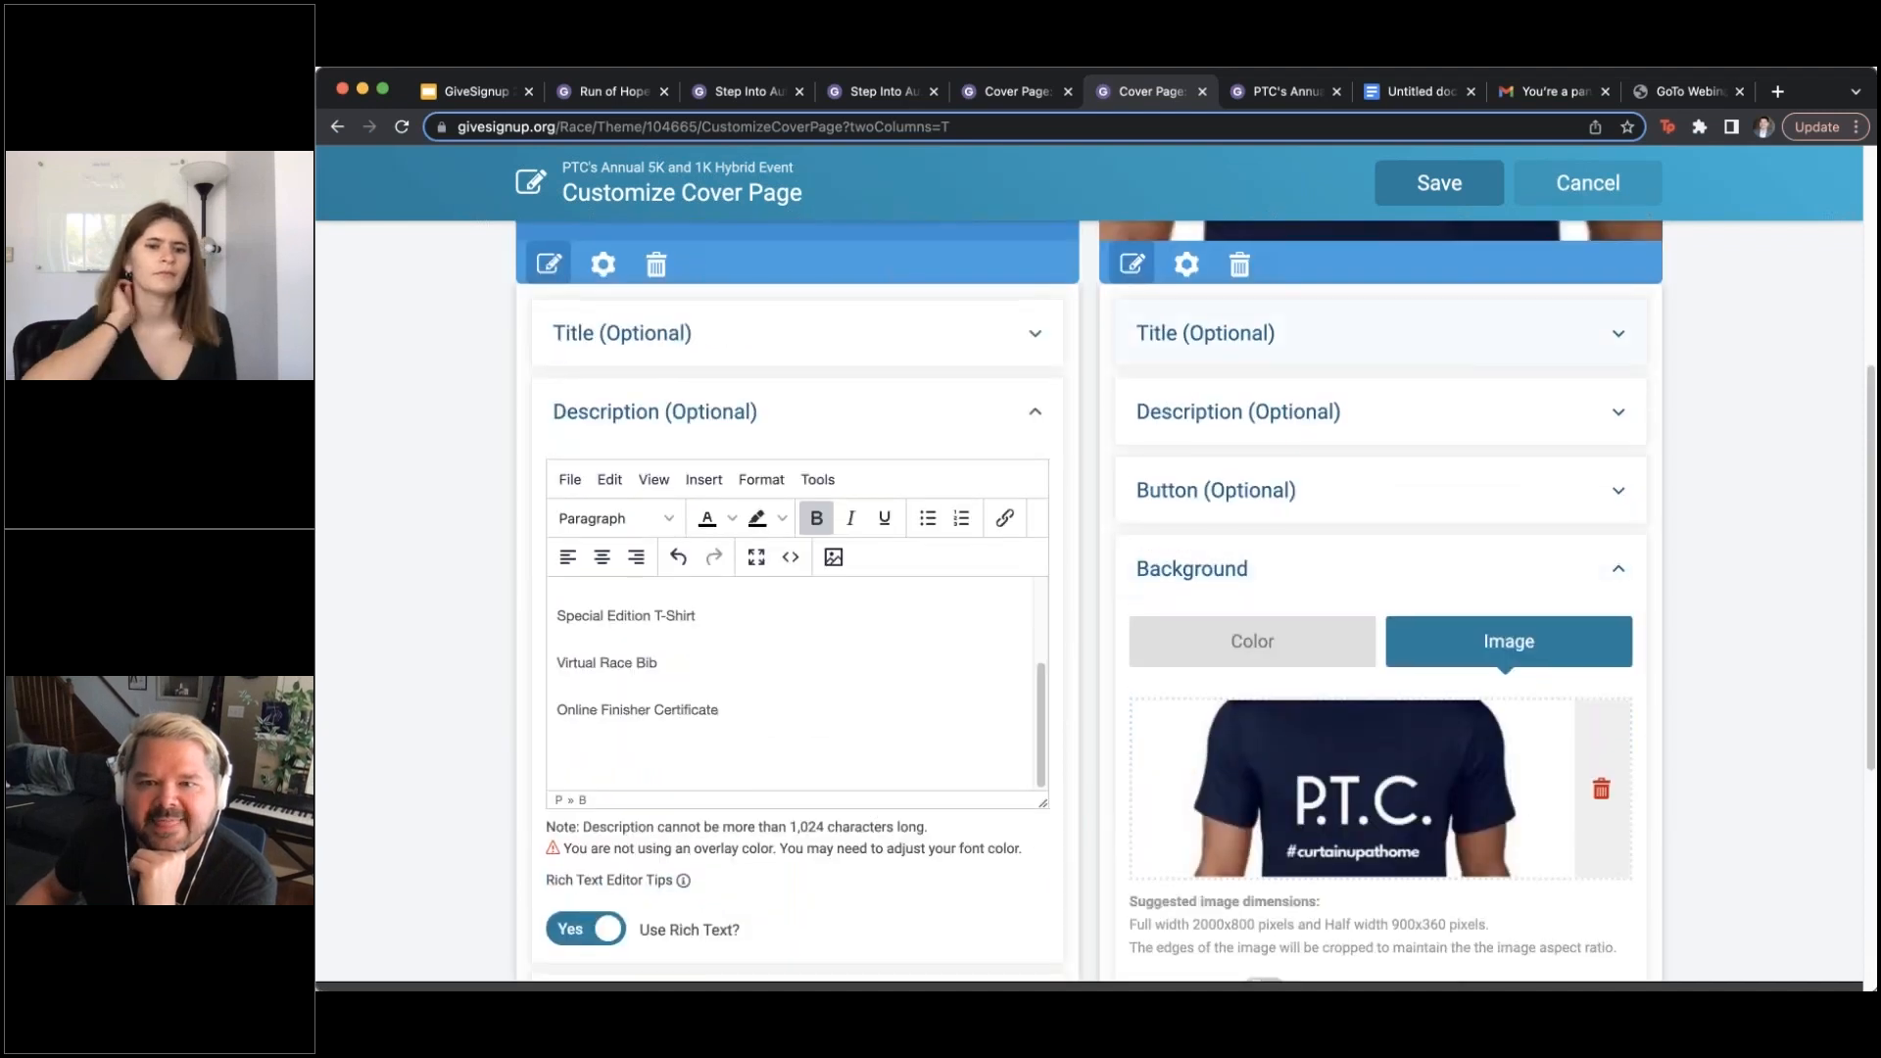
{"action": "scroll", "coordinate": [1273, 490], "scroll_direction": "up", "scroll_amount": 5}
{"action": "left_click", "coordinate": [1453, 189]}
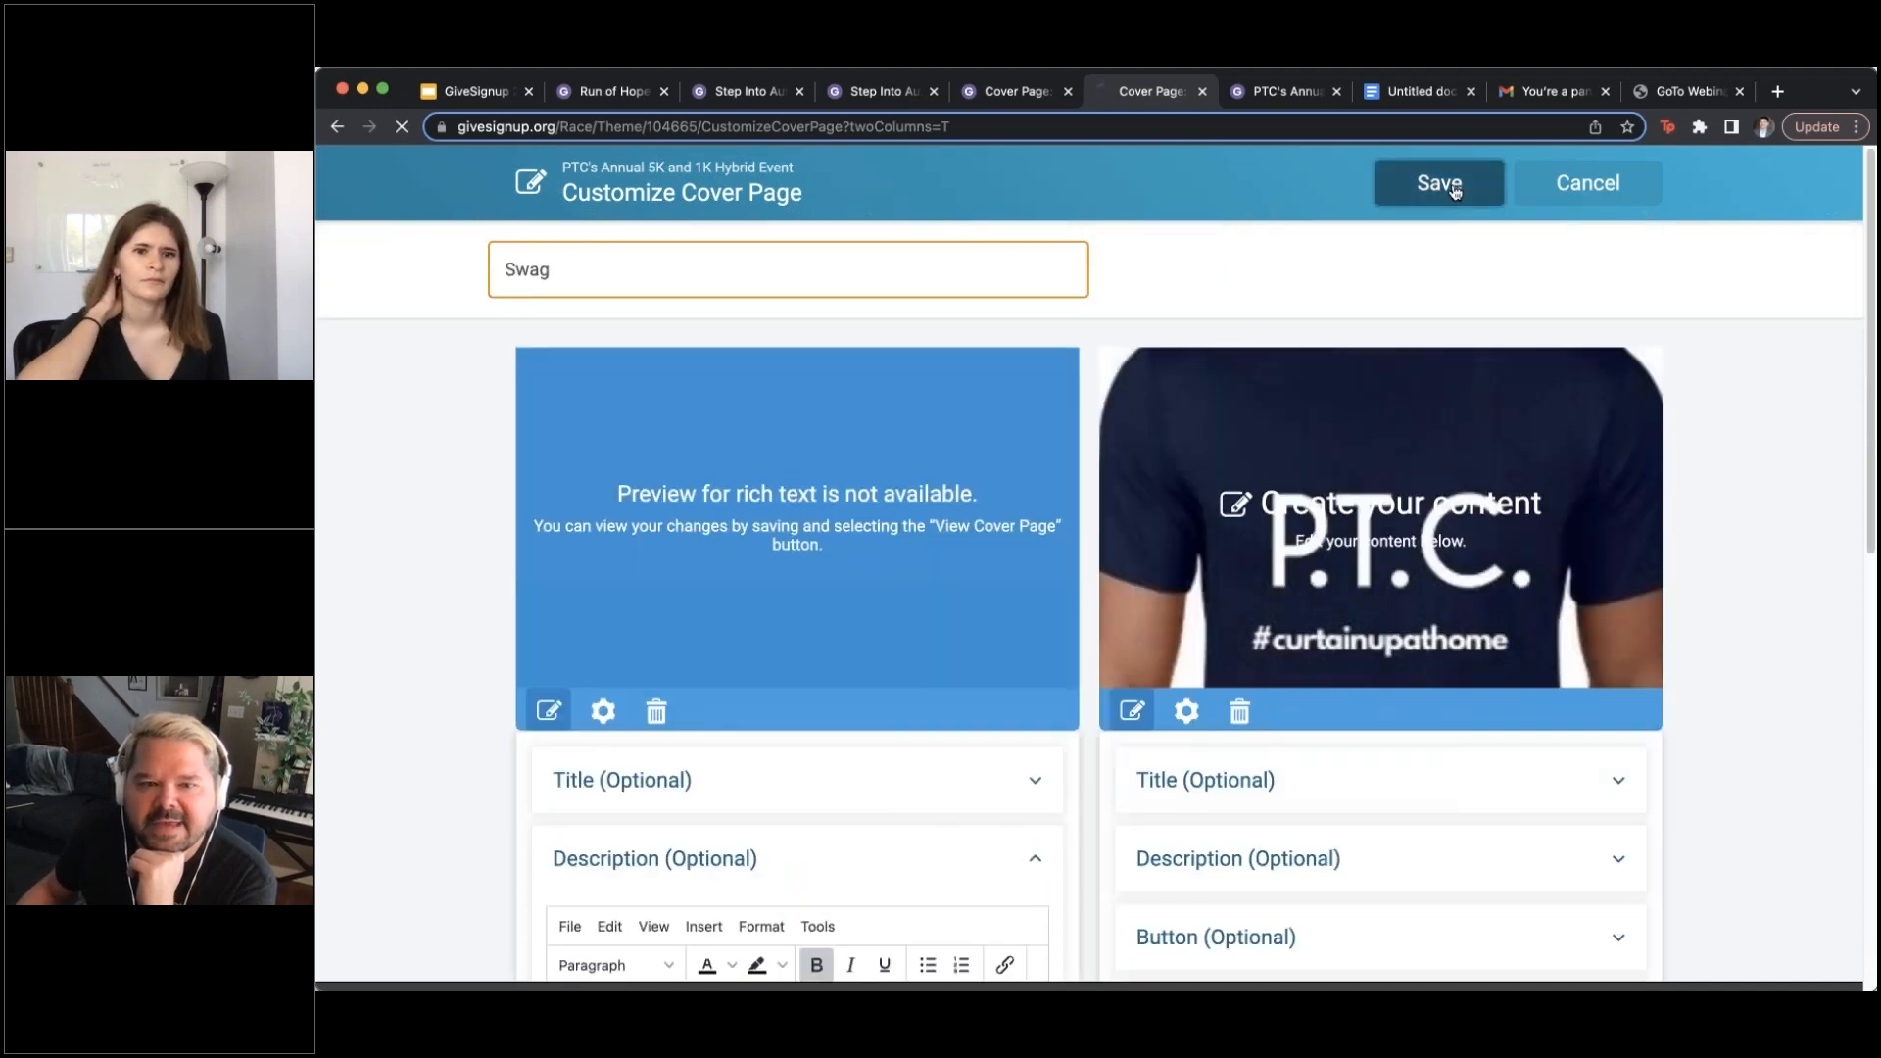
Enable the cover page for the race and confirm the change
{"action": "scroll", "coordinate": [1407, 429], "scroll_direction": "down", "scroll_amount": 6}
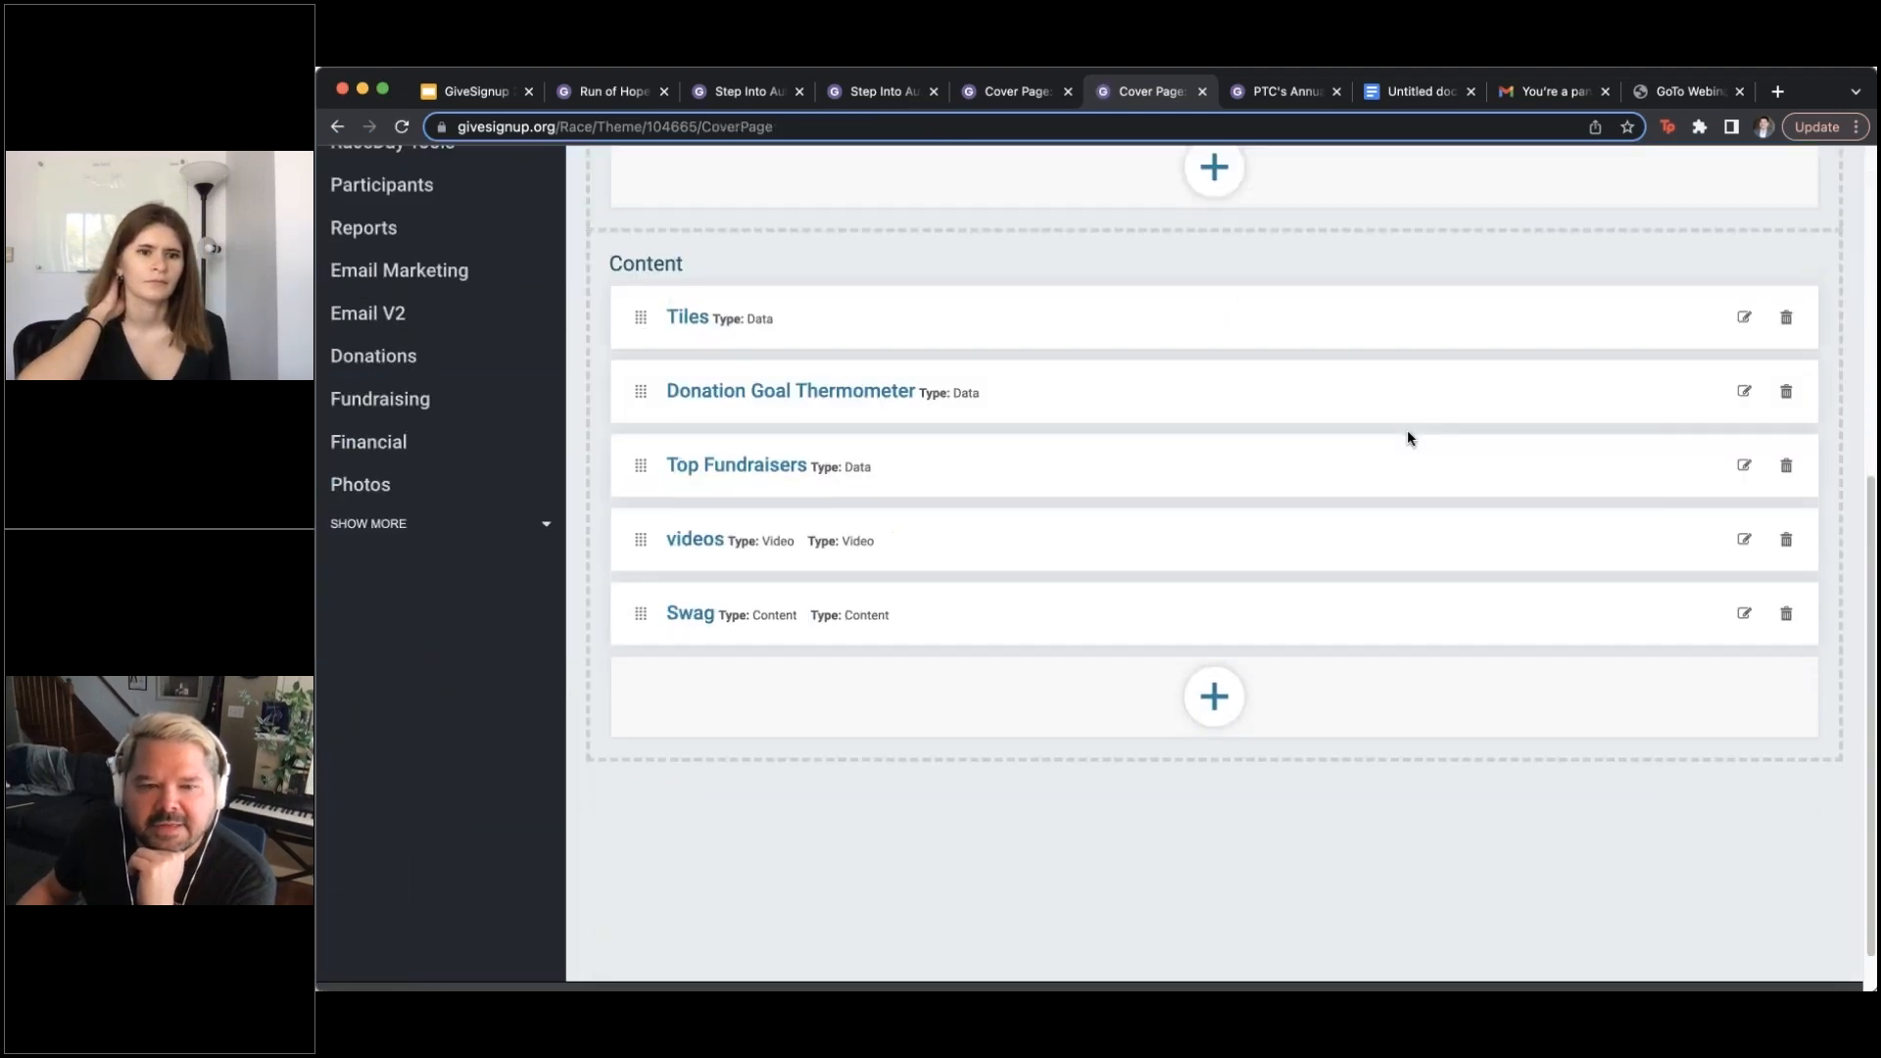
{"action": "scroll", "coordinate": [1407, 436], "scroll_direction": "up", "scroll_amount": 5}
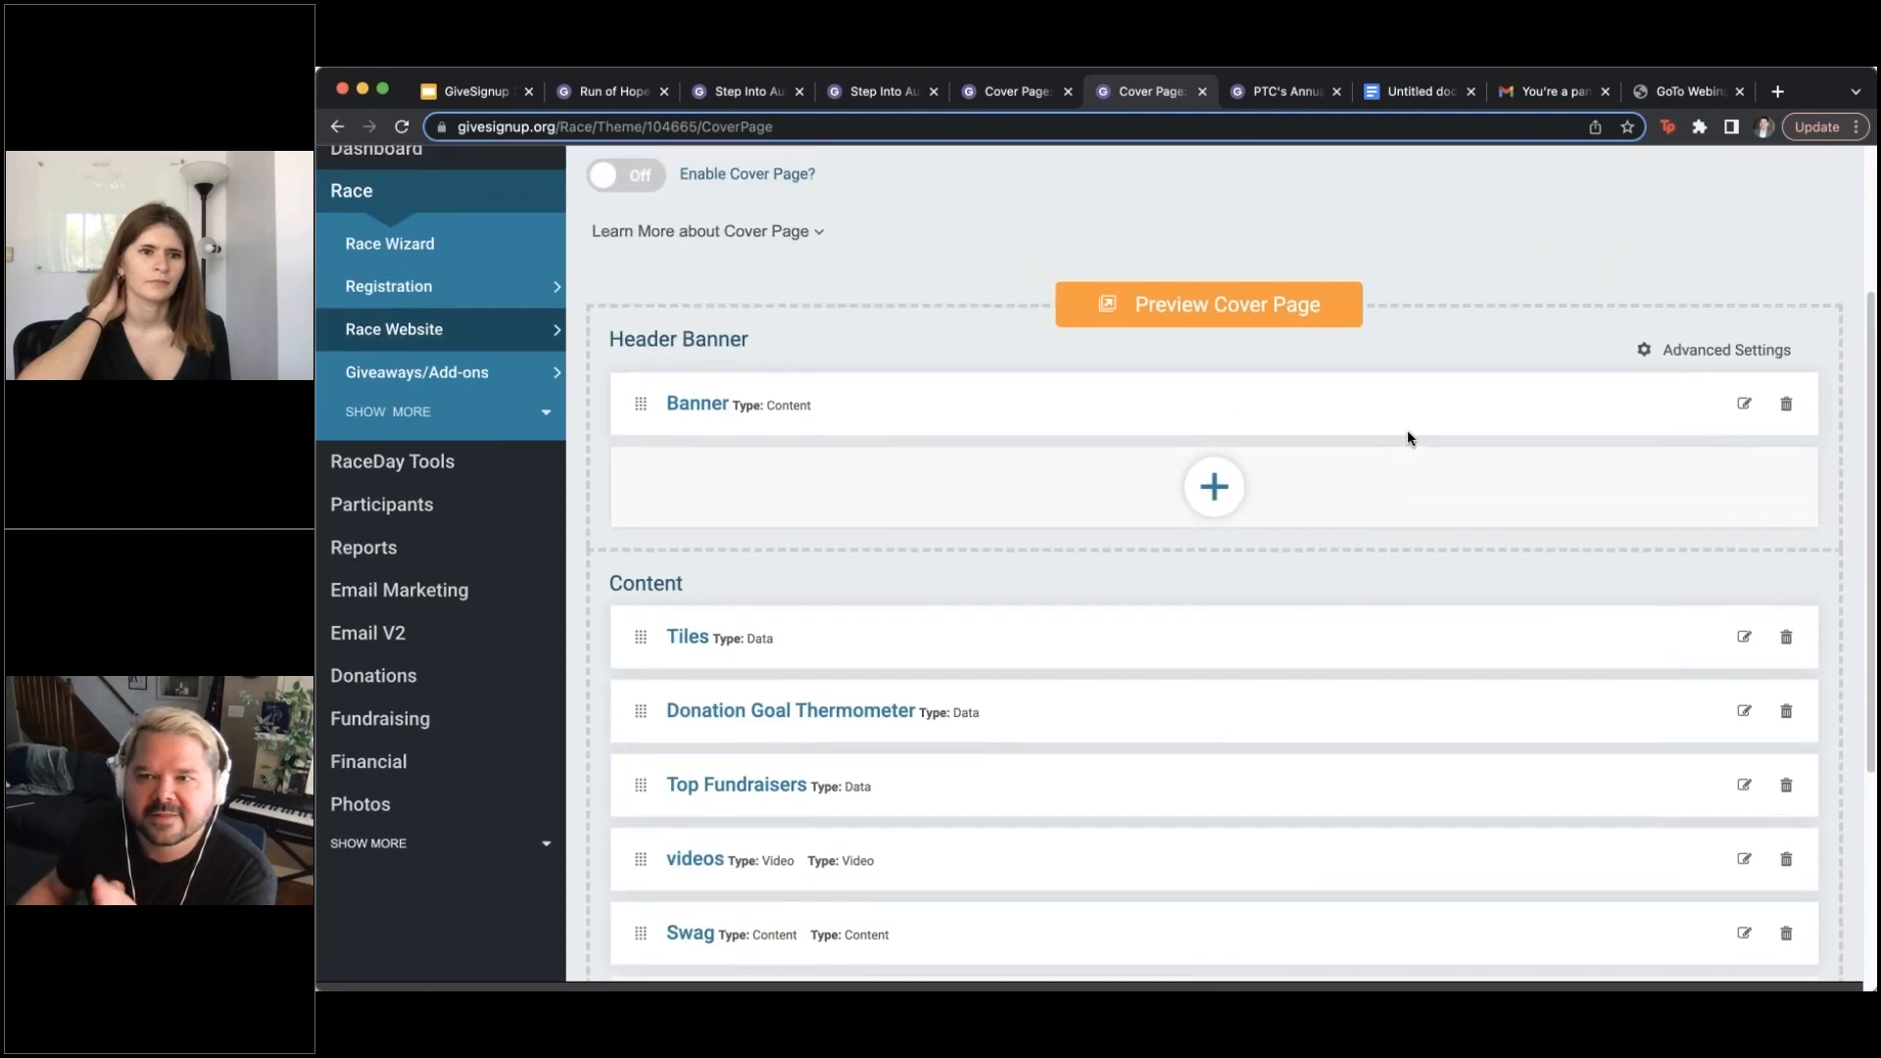
{"action": "scroll", "coordinate": [1372, 428], "scroll_direction": "up", "scroll_amount": 3}
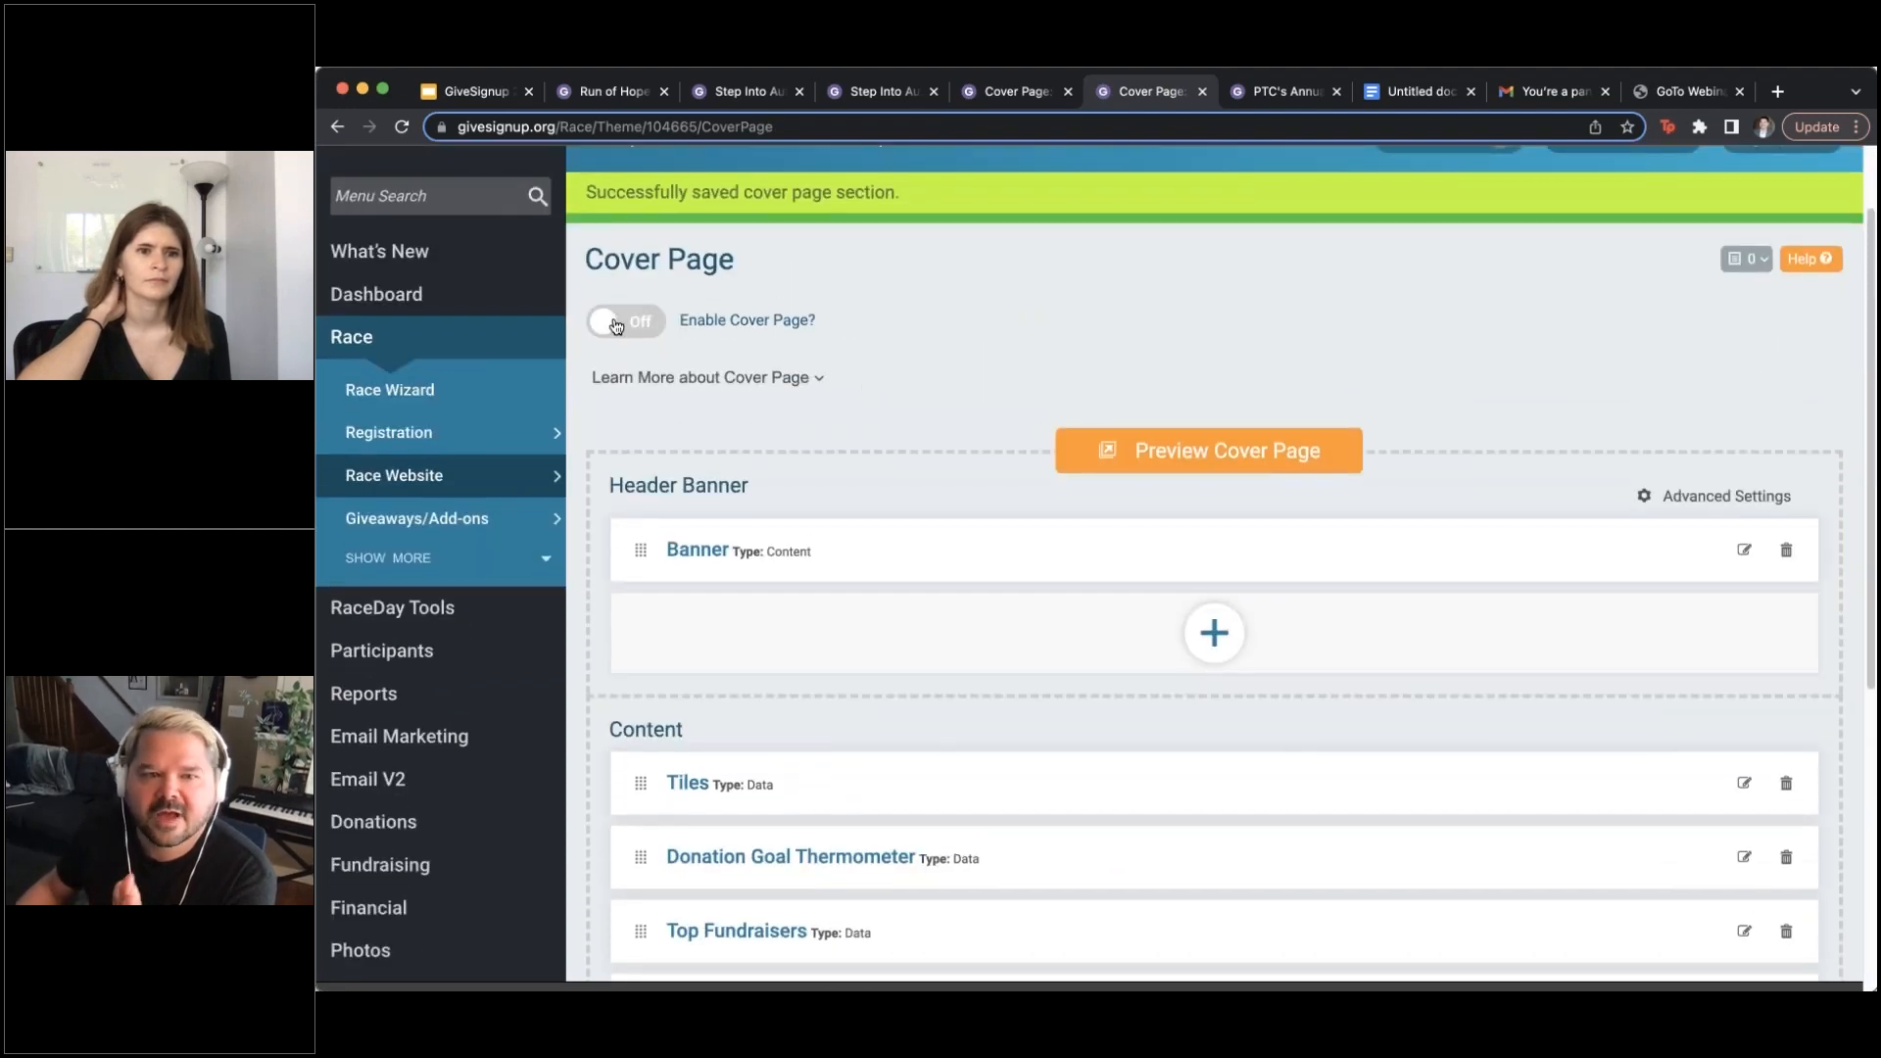
{"action": "left_click", "coordinate": [613, 330]}
{"action": "left_click", "coordinate": [1019, 657]}
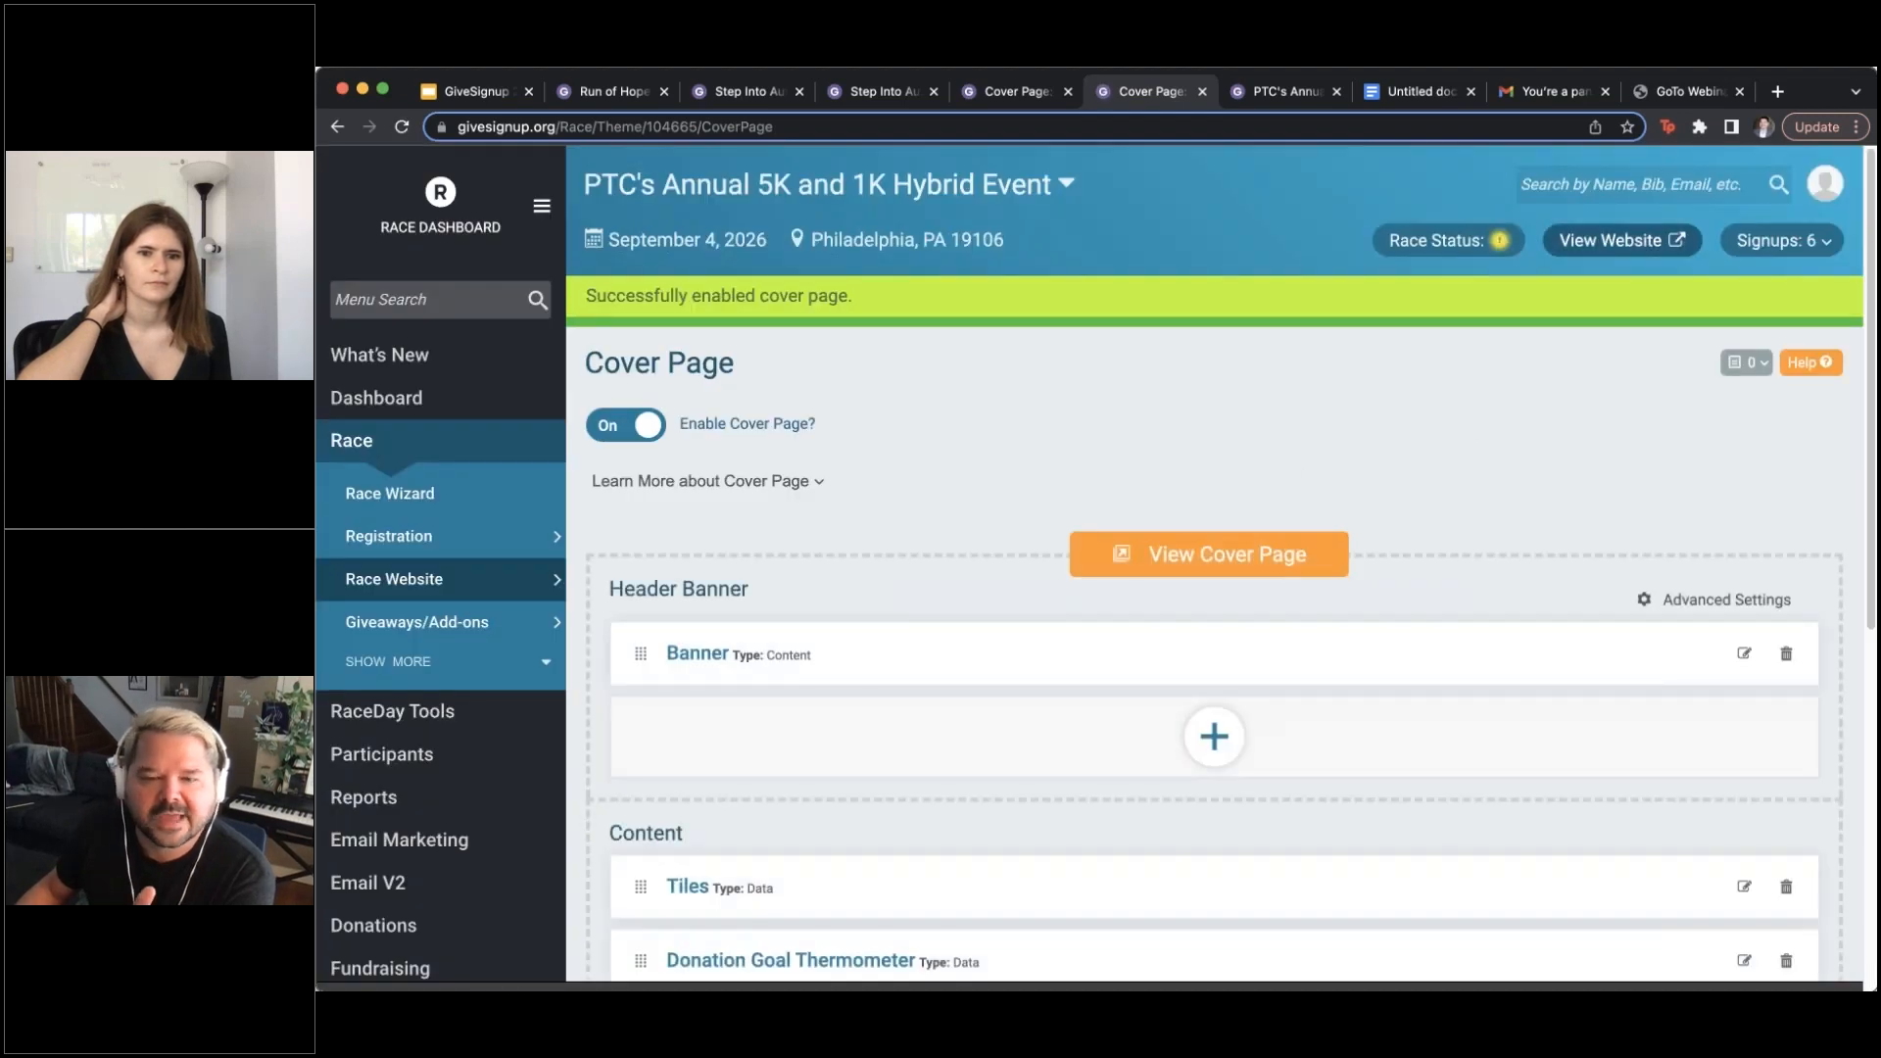
Open the race website and examine the cover page from the banner down to the videos, opening and closing the first video
{"action": "left_click", "coordinate": [1622, 240]}
{"action": "scroll", "coordinate": [1634, 284], "scroll_direction": "down", "scroll_amount": 3}
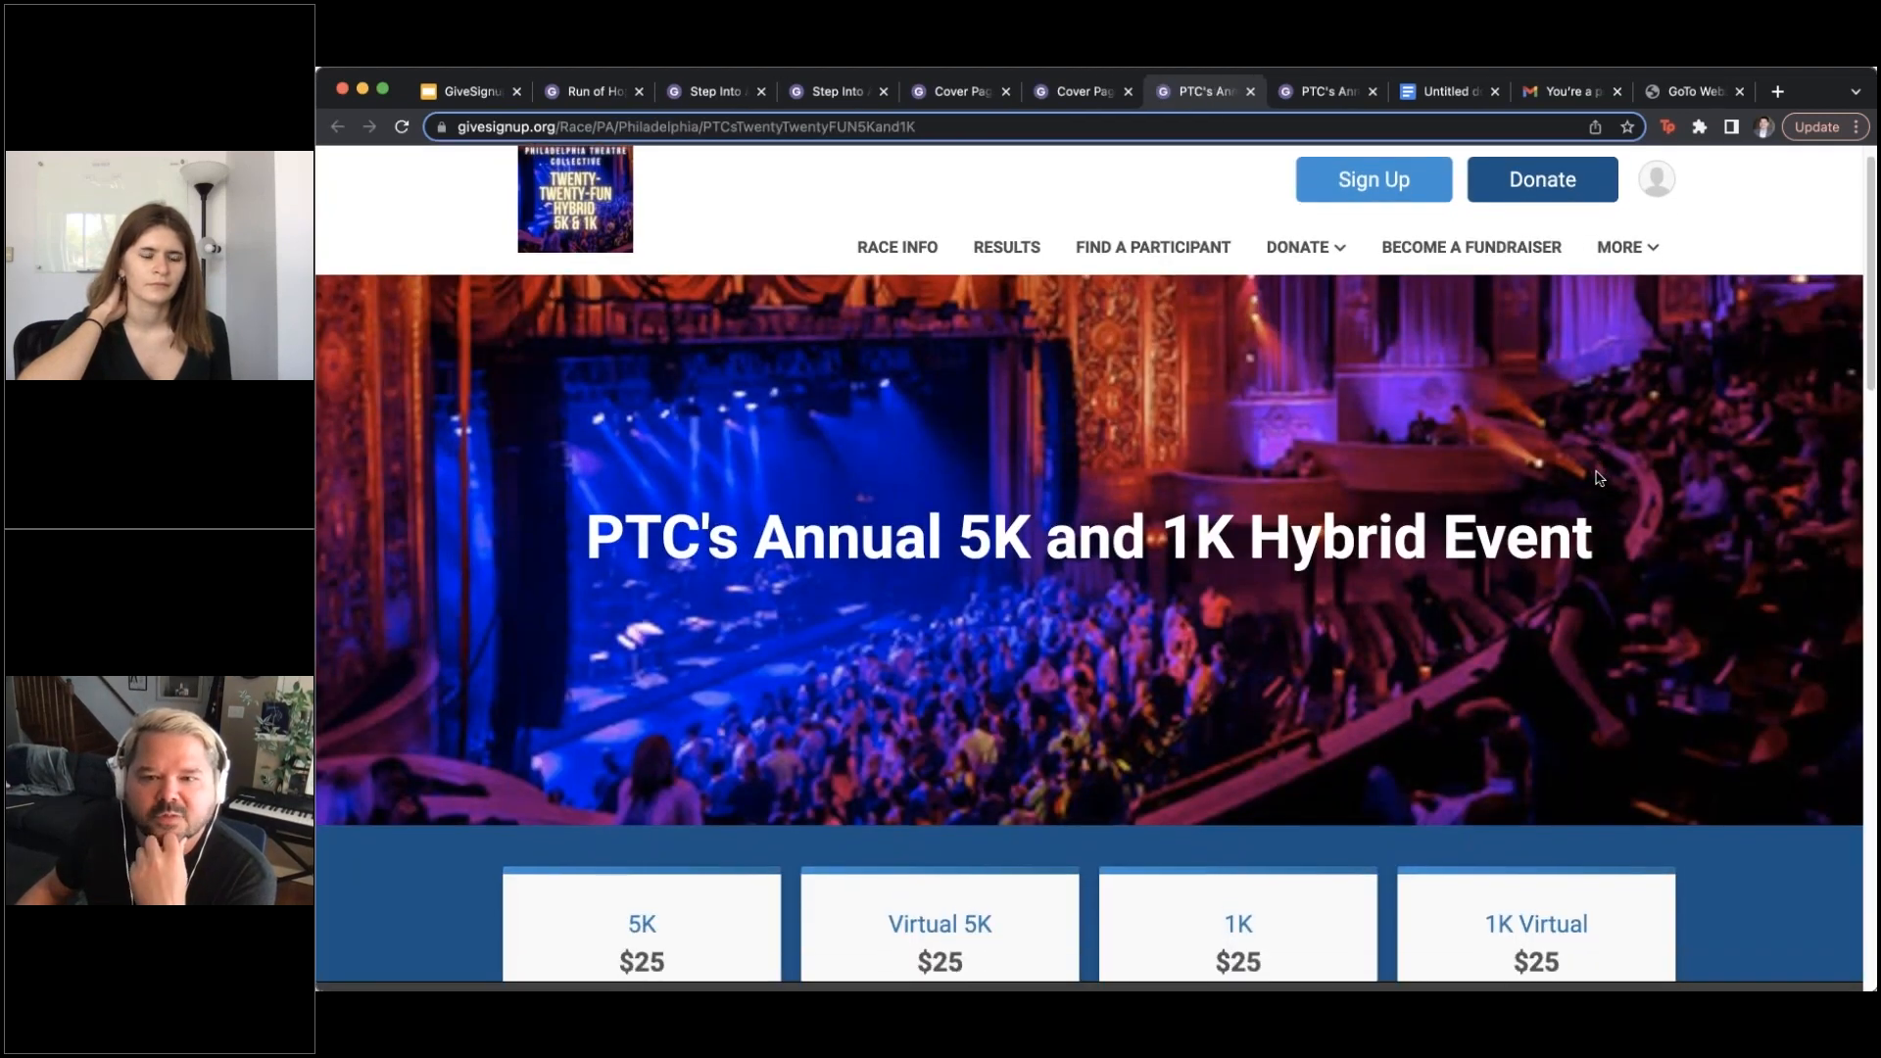
{"action": "scroll", "coordinate": [797, 499], "scroll_direction": "down", "scroll_amount": 10}
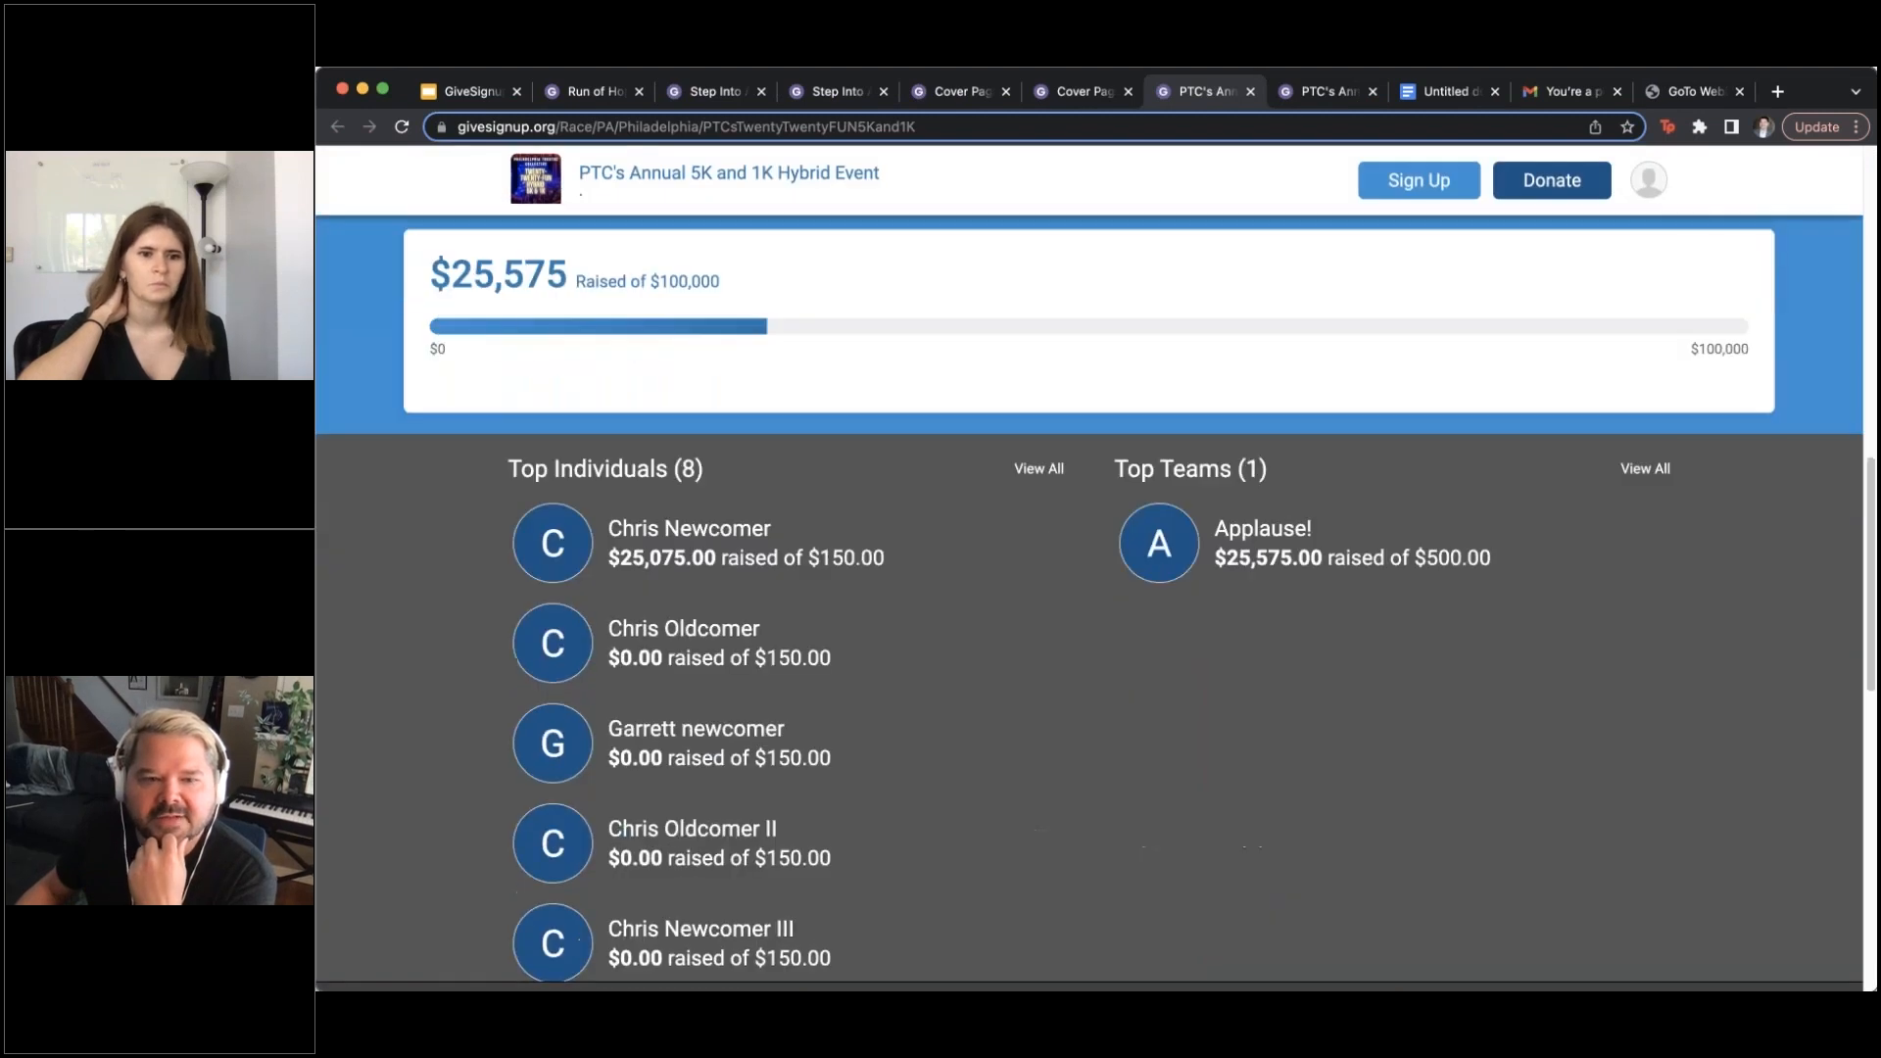
{"action": "scroll", "coordinate": [903, 558], "scroll_direction": "down", "scroll_amount": 10}
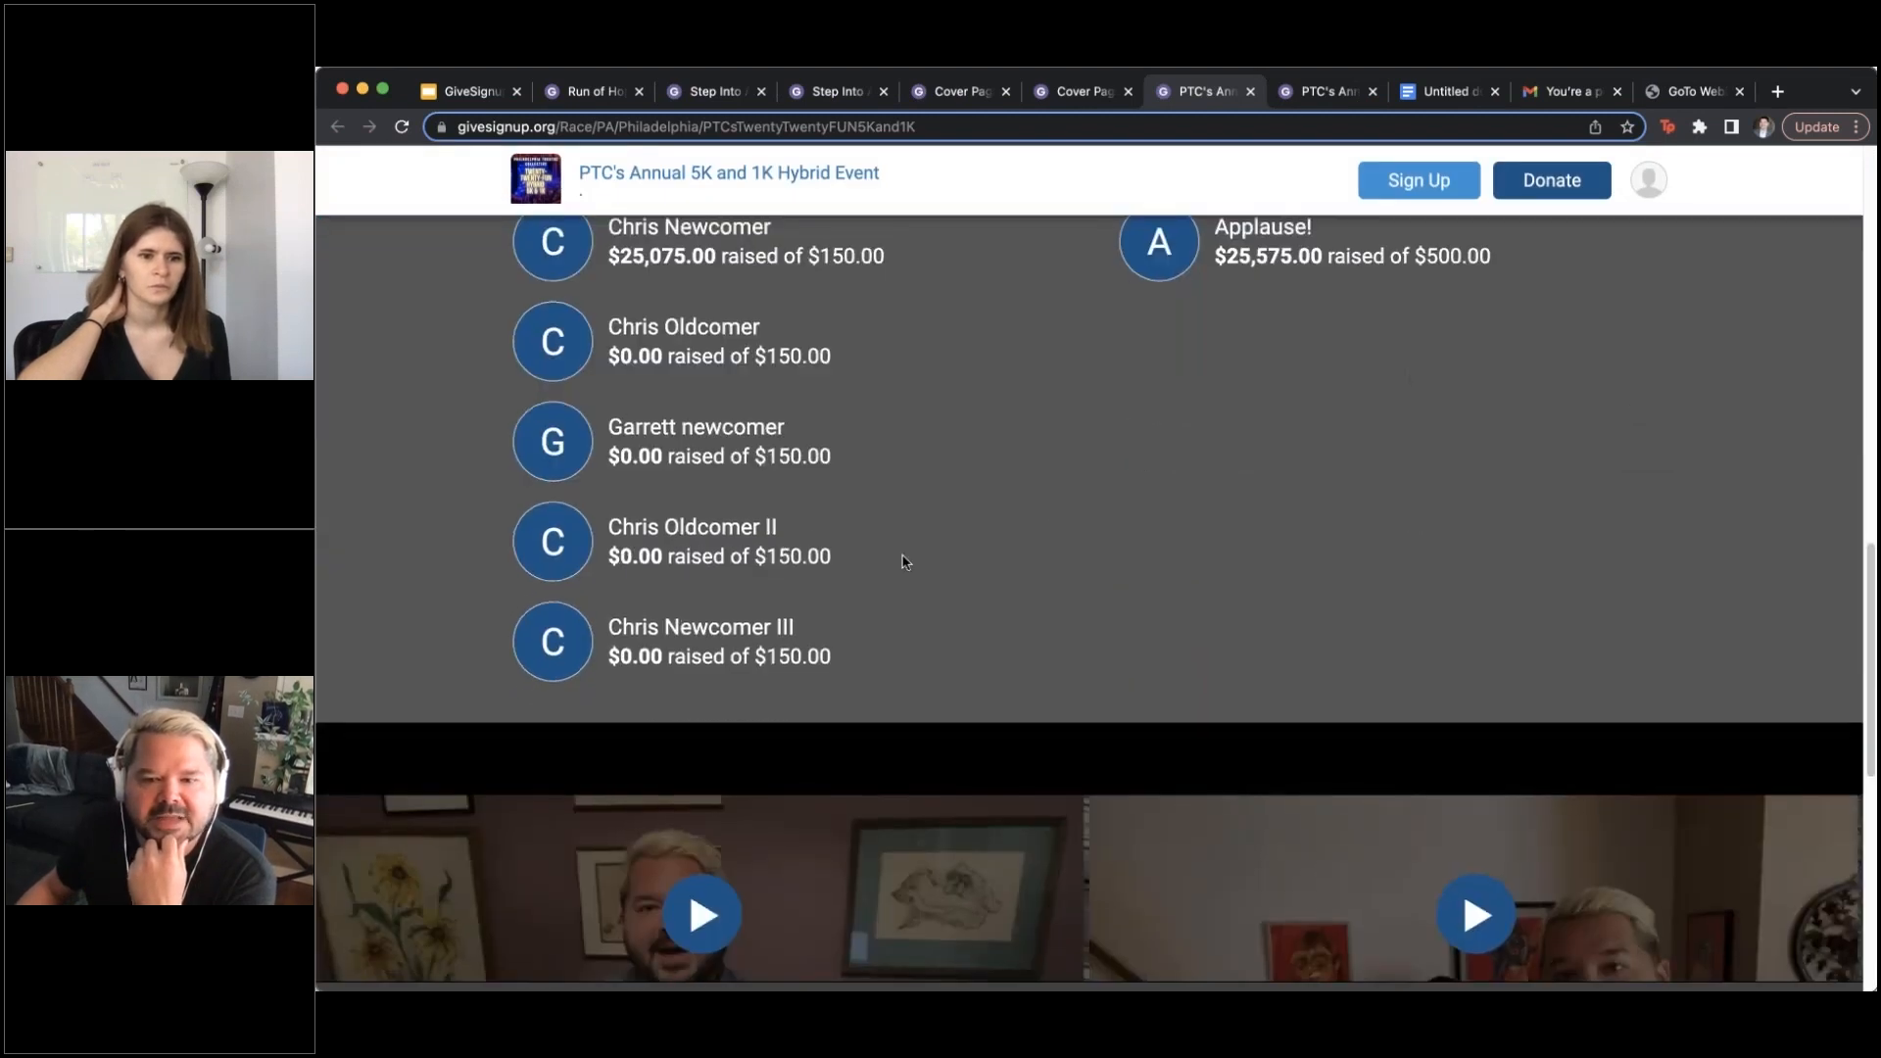
{"action": "scroll", "coordinate": [900, 423], "scroll_direction": "up", "scroll_amount": 2}
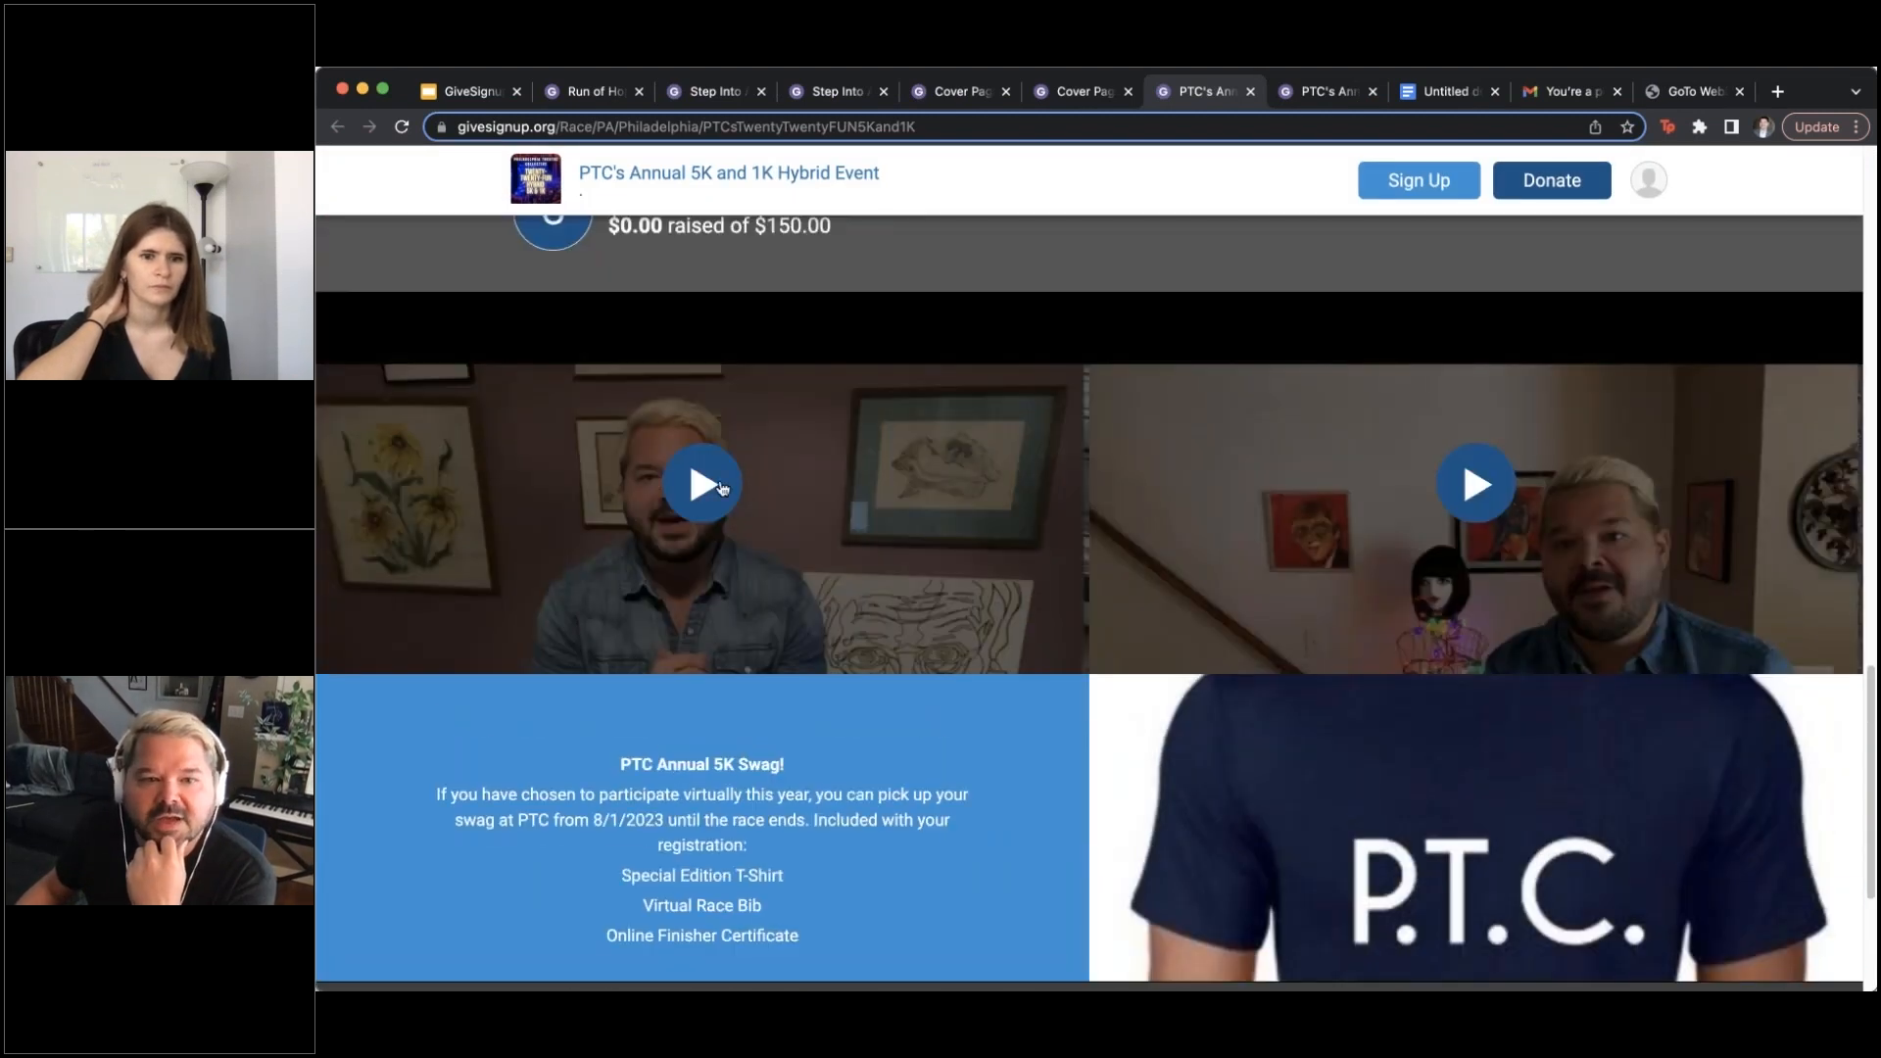
{"action": "left_click", "coordinate": [899, 423]}
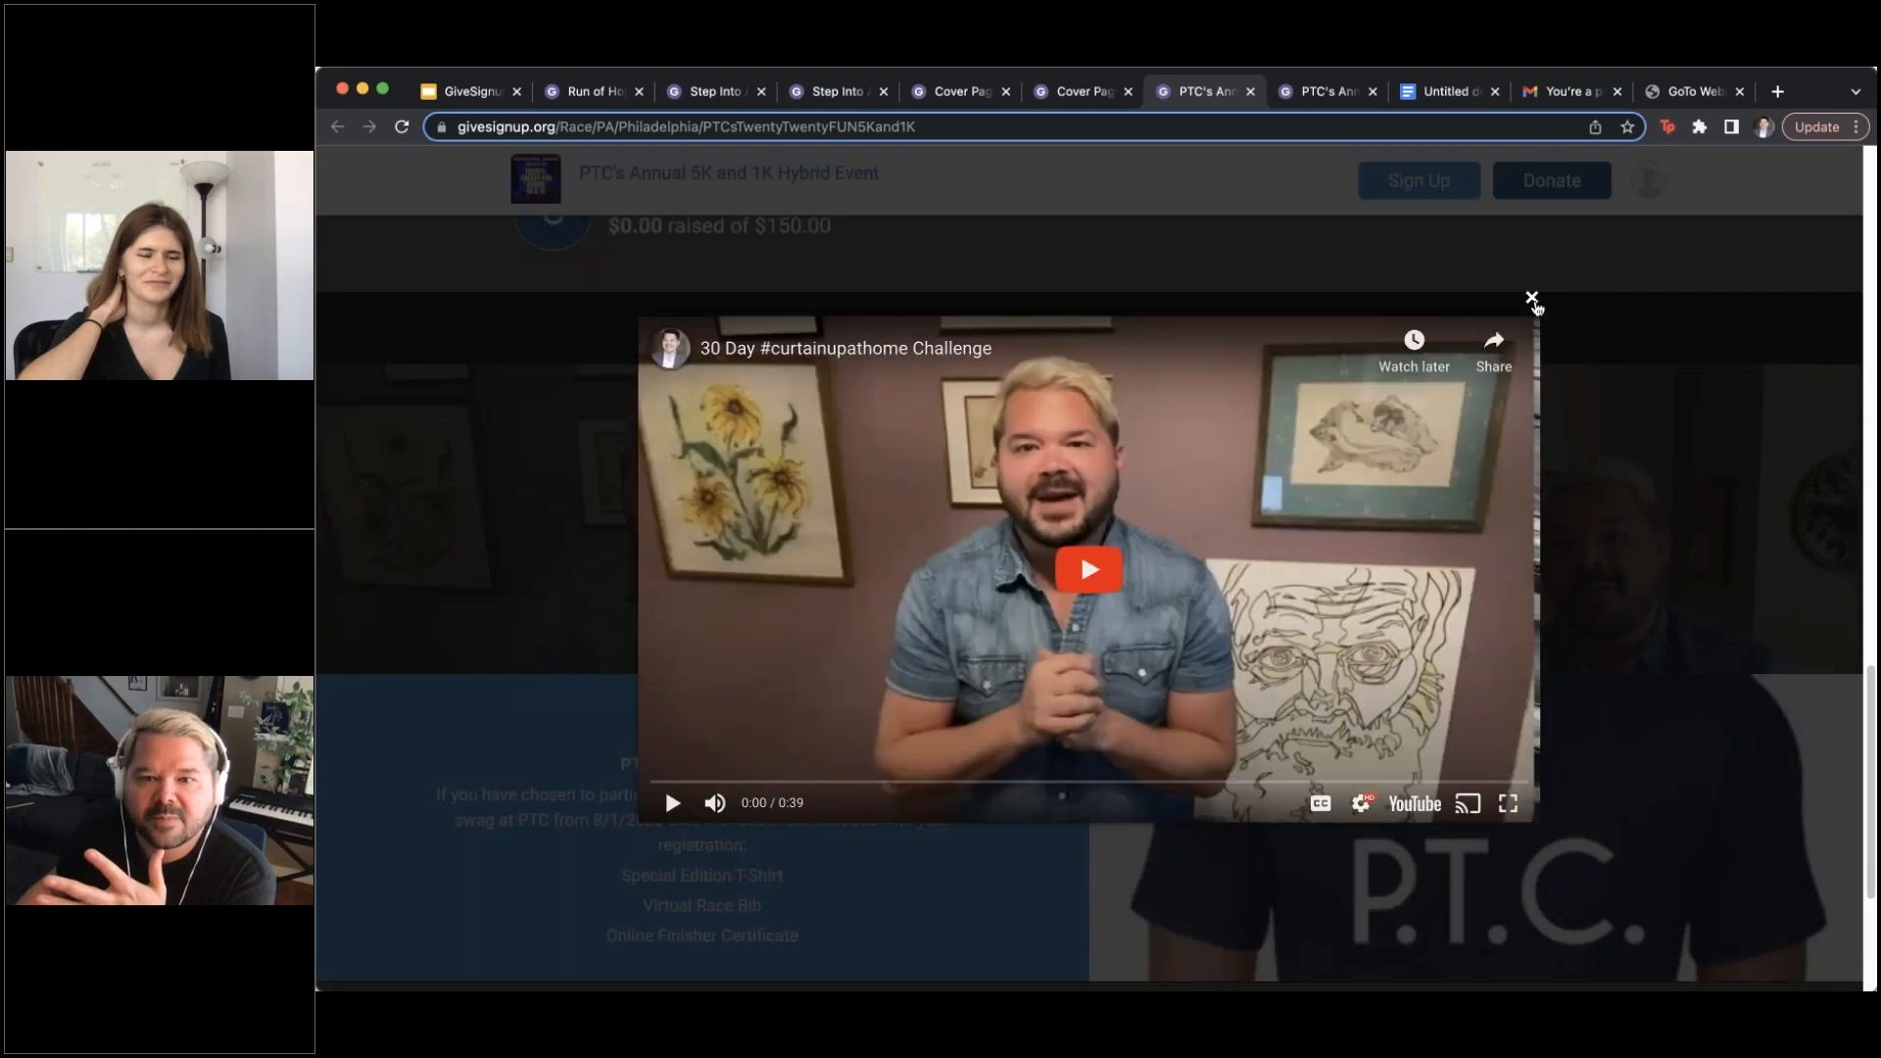
{"action": "left_click", "coordinate": [1532, 298]}
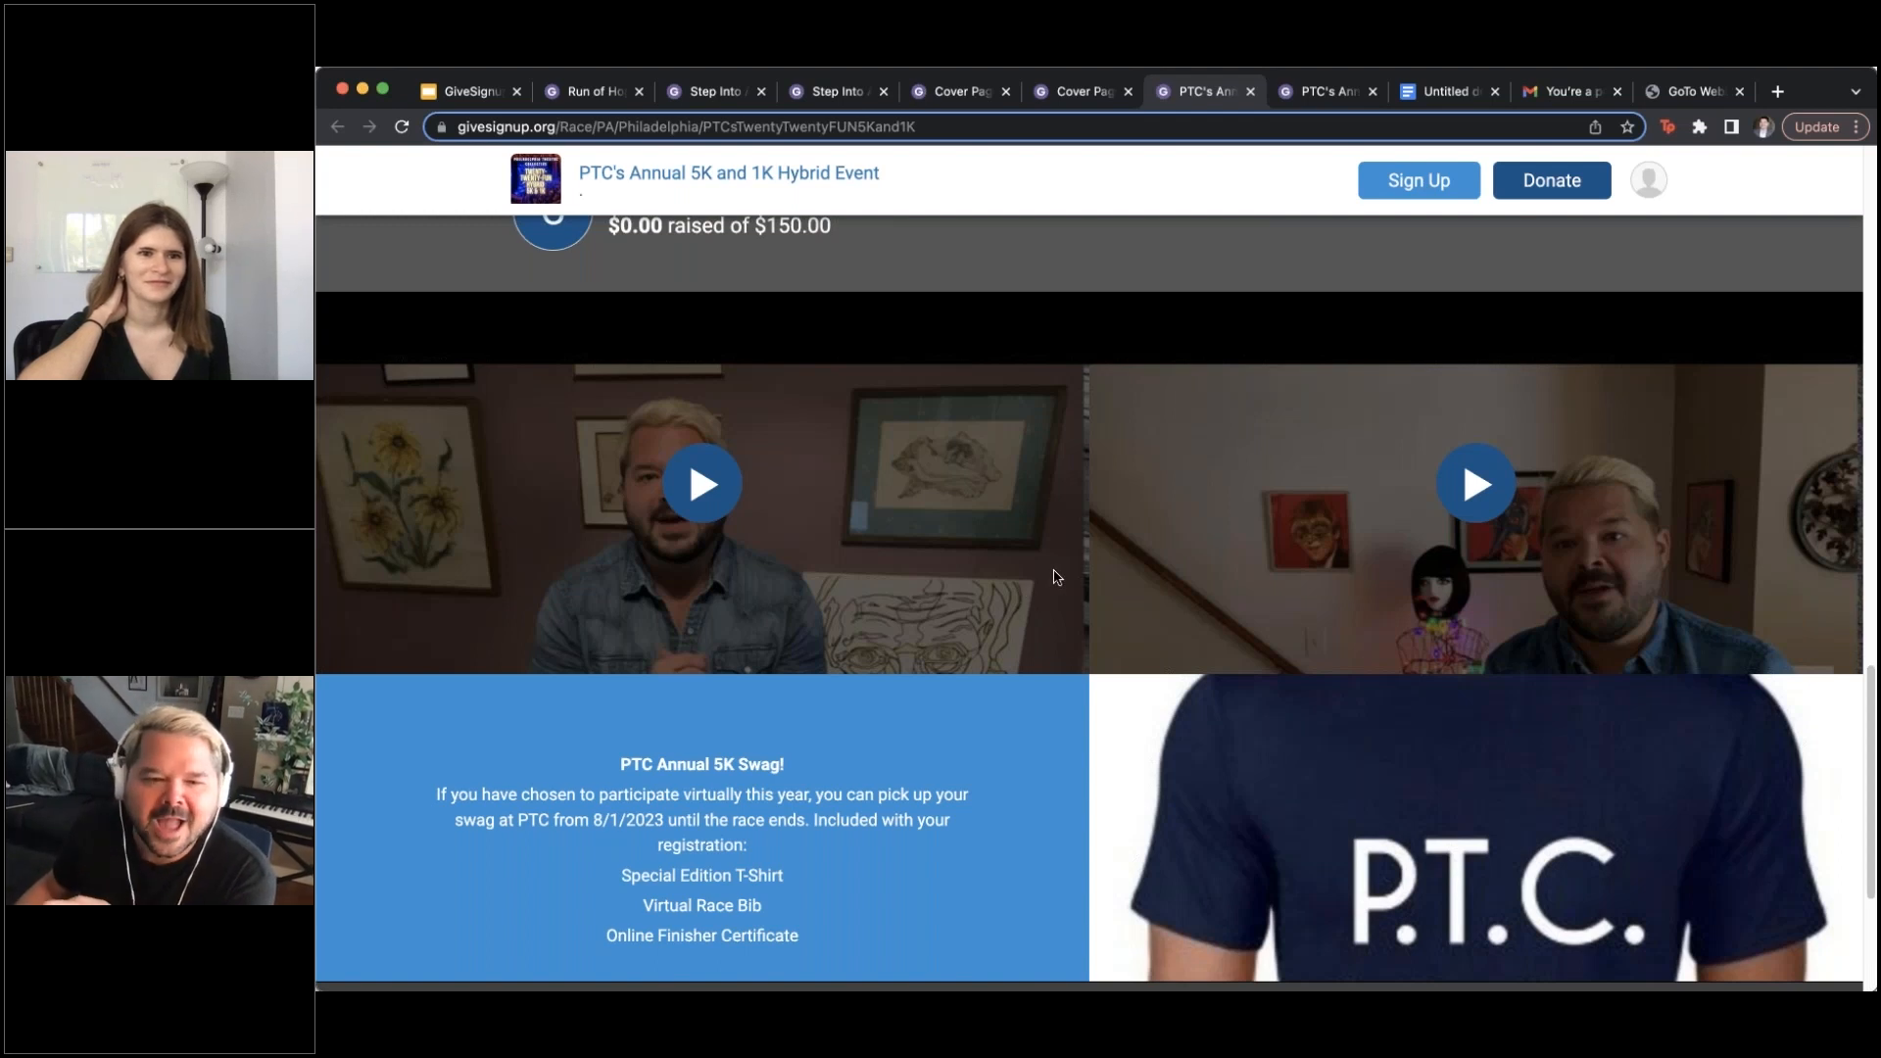
Examine the Swag section and footer on the live cover page, and return to the header banner
{"action": "scroll", "coordinate": [1417, 689], "scroll_direction": "down", "scroll_amount": 3}
{"action": "scroll", "coordinate": [1417, 688], "scroll_direction": "down", "scroll_amount": 3}
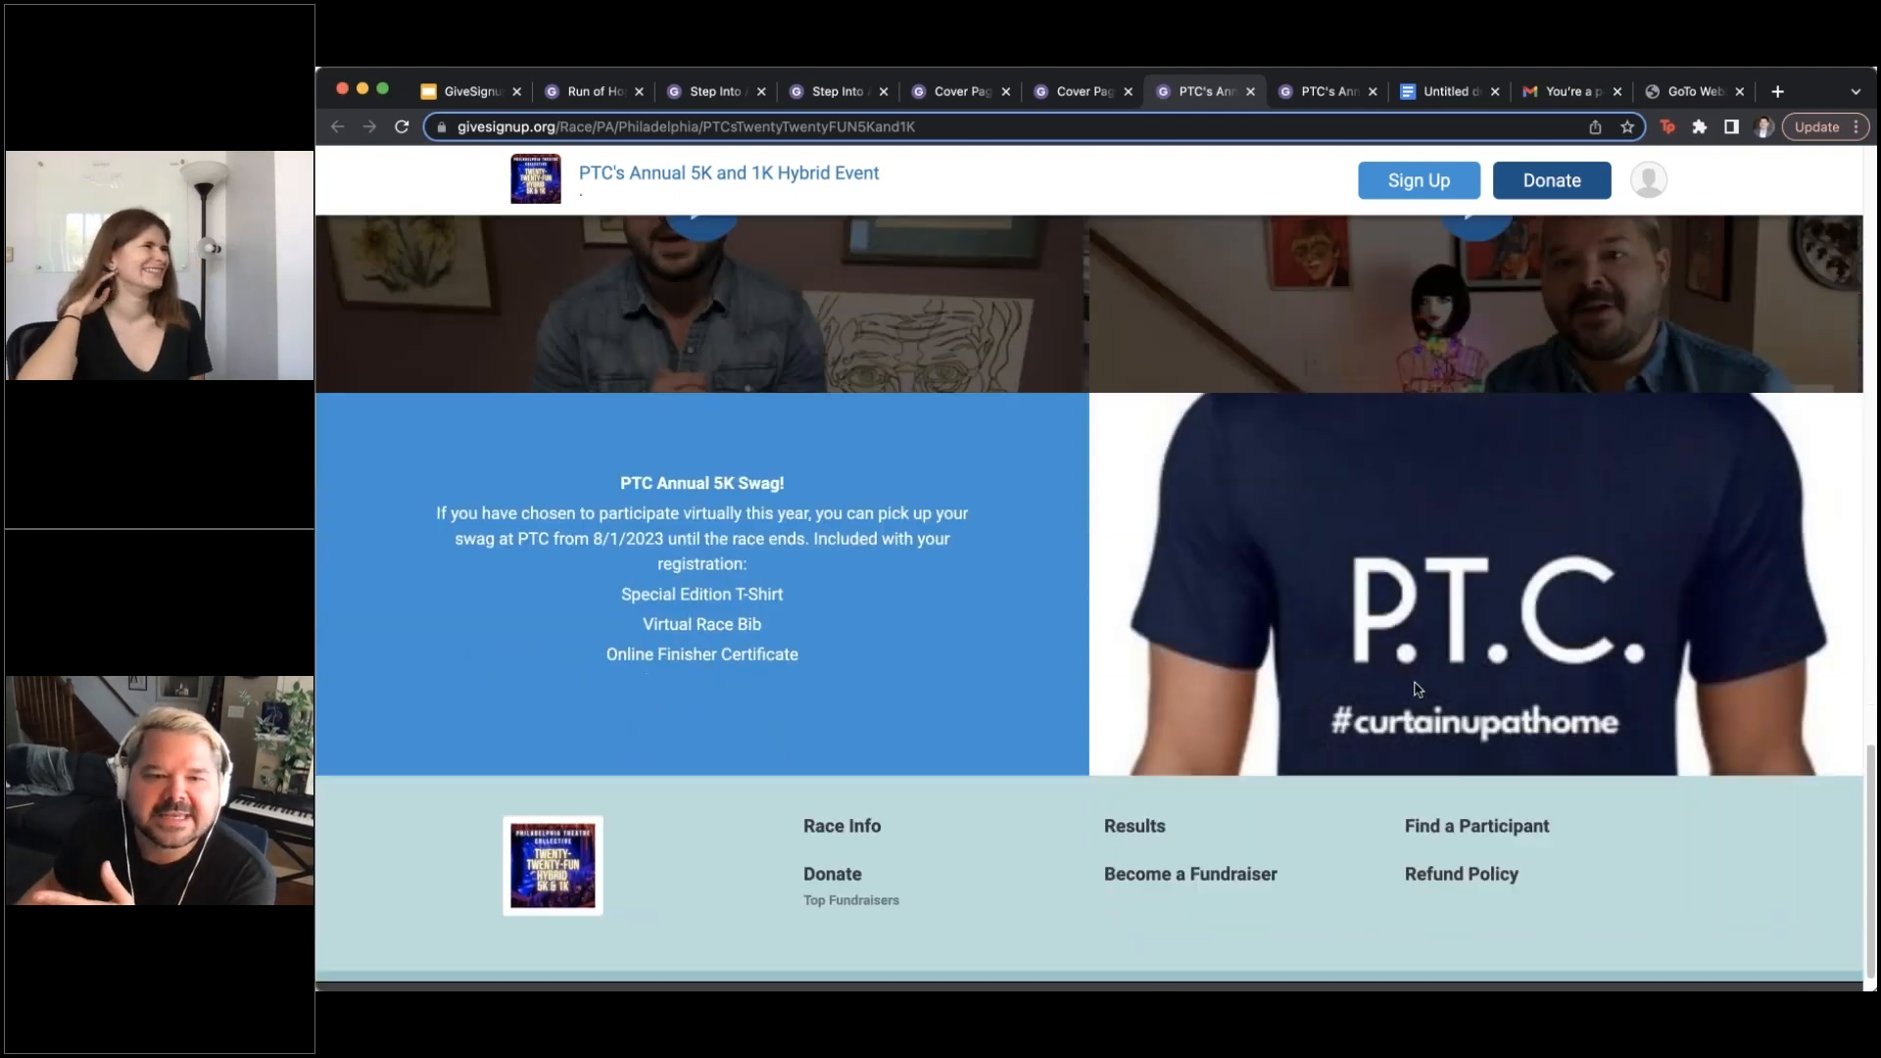
{"action": "left_click_drag", "start_coordinate": [615, 471], "coordinate": [935, 639]}
{"action": "scroll", "coordinate": [1548, 583], "scroll_direction": "up", "scroll_amount": 20}
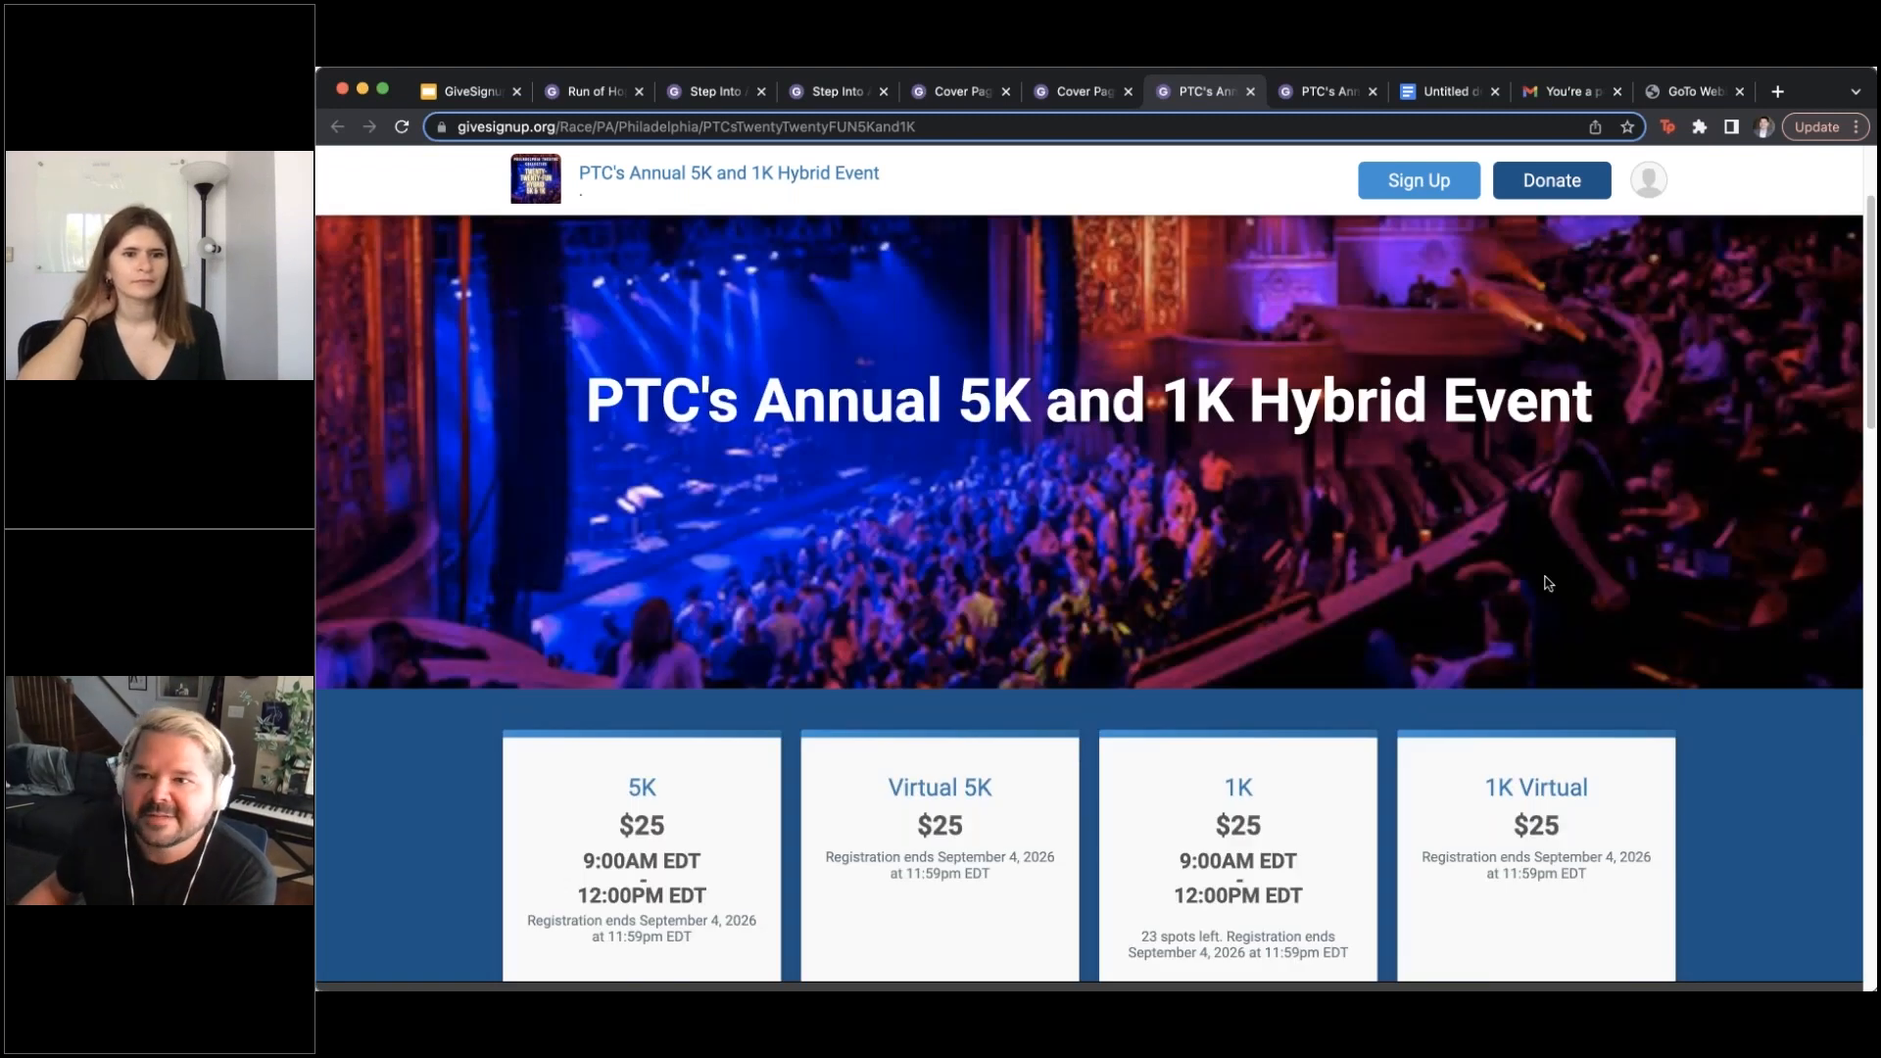
{"action": "scroll", "coordinate": [1546, 588], "scroll_direction": "up", "scroll_amount": 3}
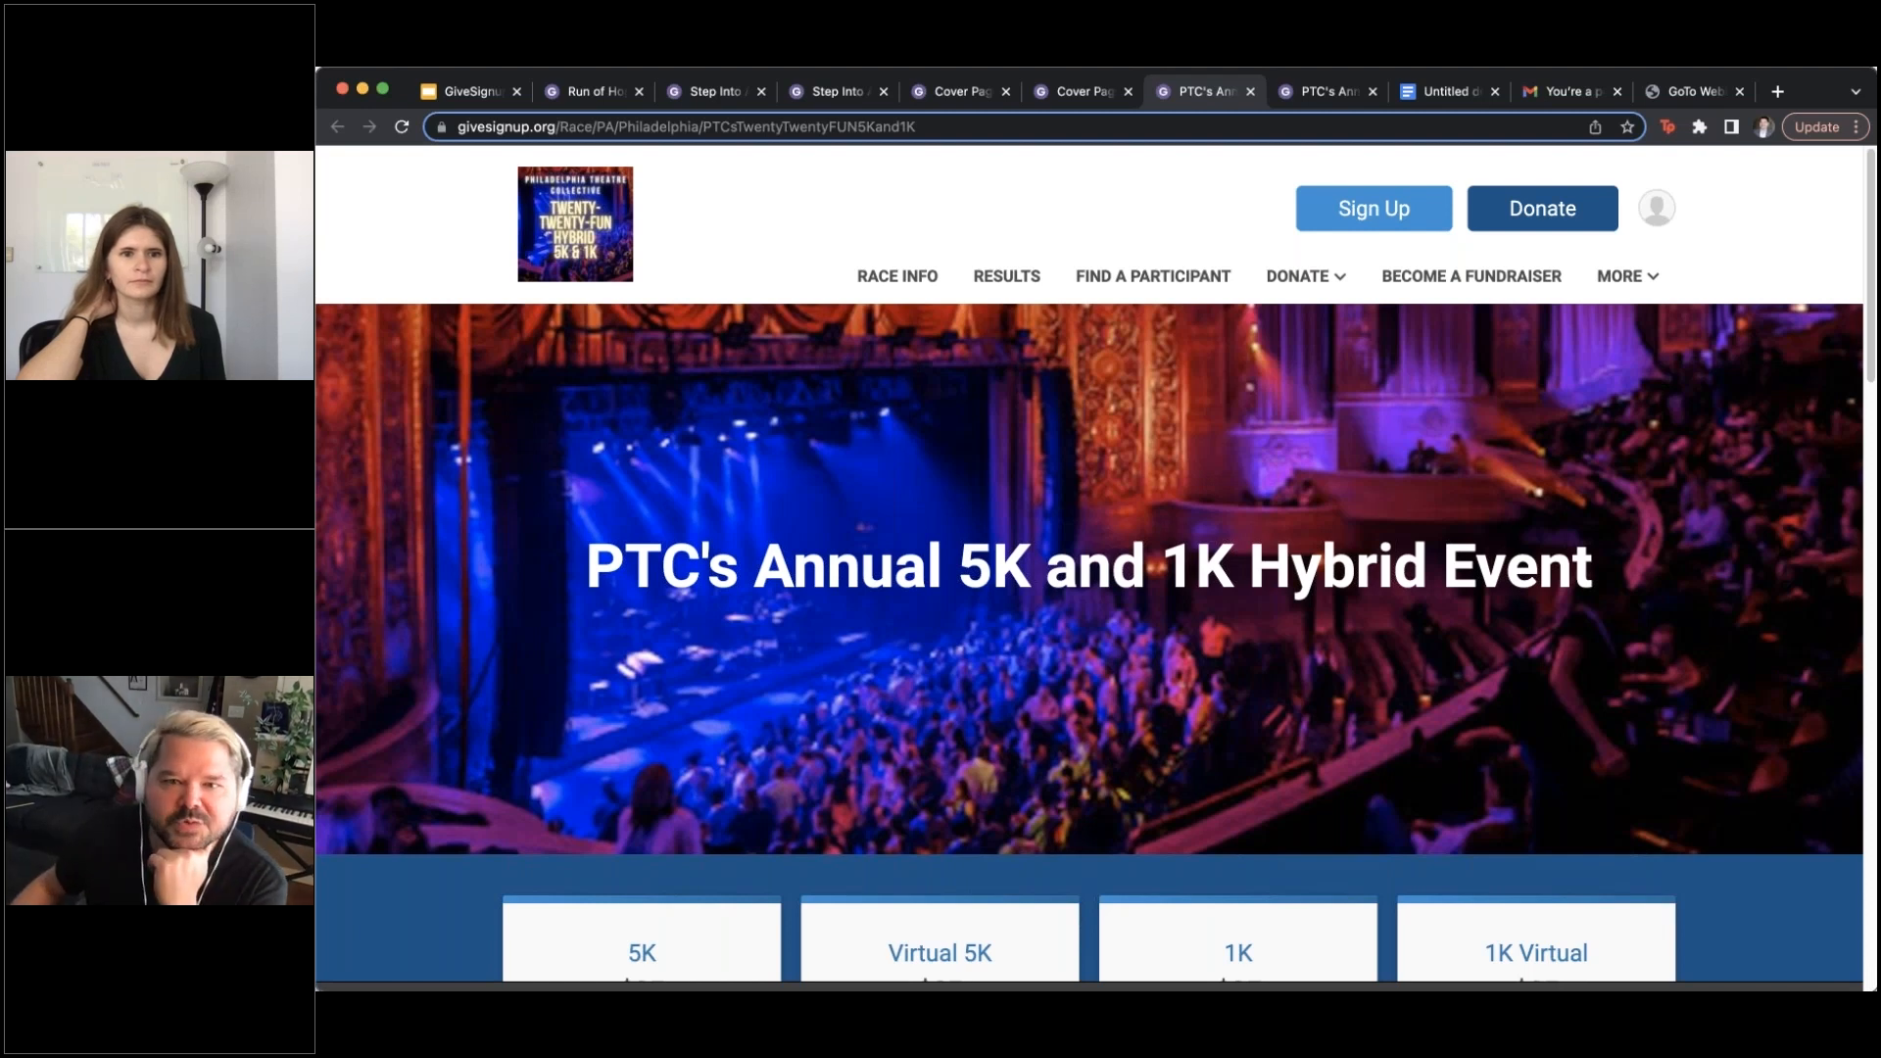
Switch to the GiveSignup 201 Webinar presentation and show slide 21, "Thank You For Joining Us Today"
{"action": "left_click", "coordinate": [1079, 98]}
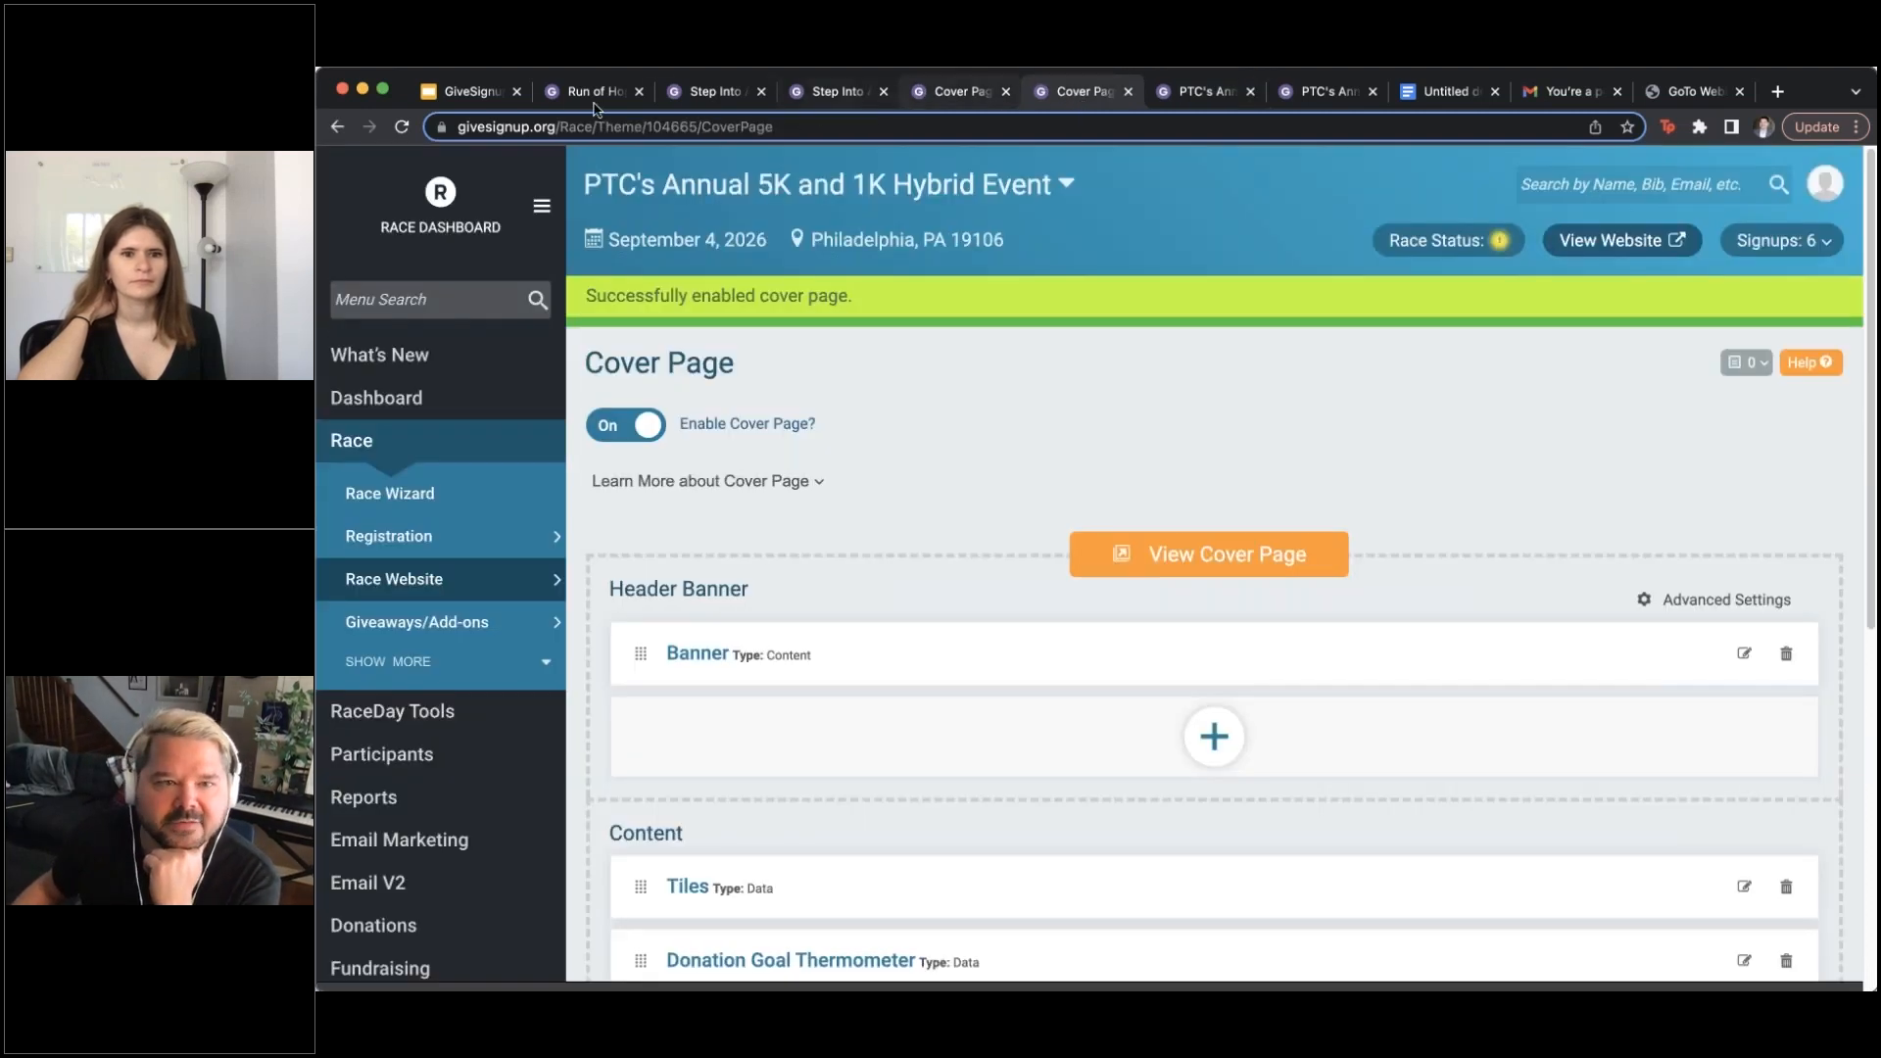
{"action": "left_click", "coordinate": [465, 92]}
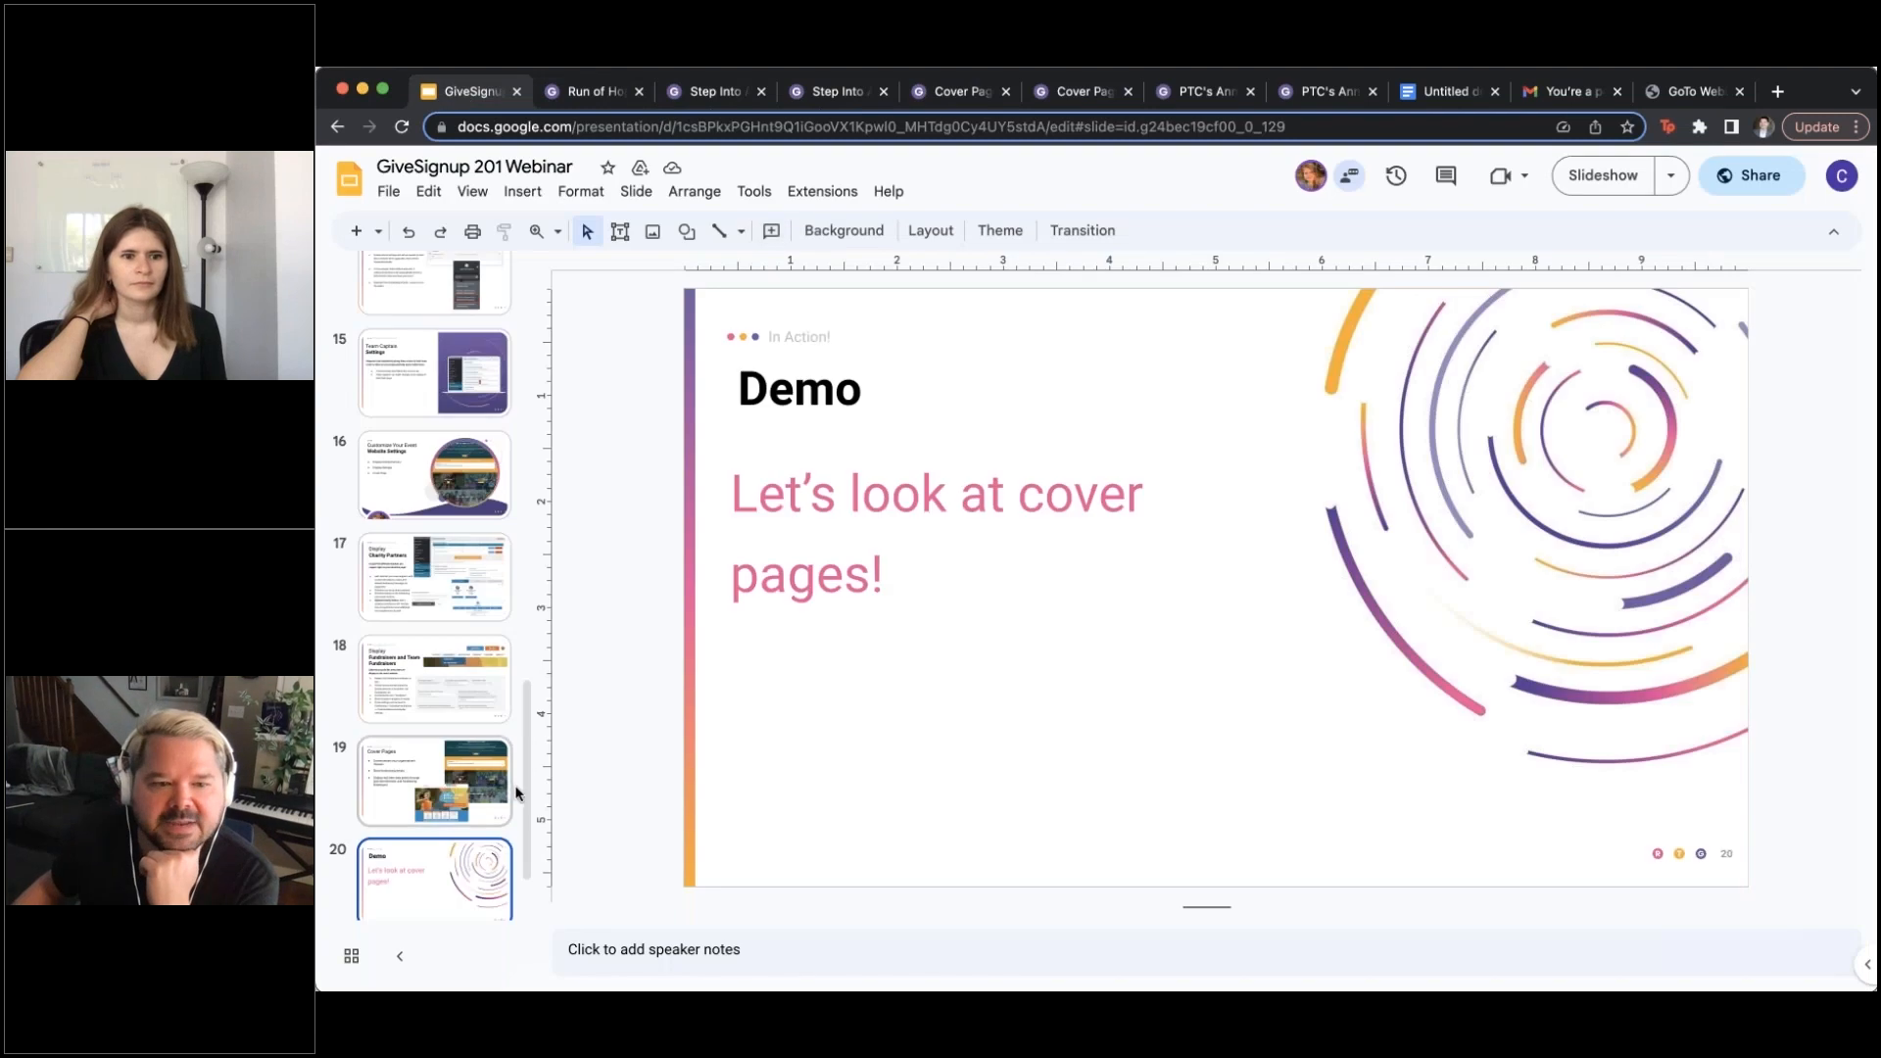
{"action": "scroll", "coordinate": [470, 842], "scroll_direction": "down", "scroll_amount": 2}
{"action": "left_click", "coordinate": [471, 862]}
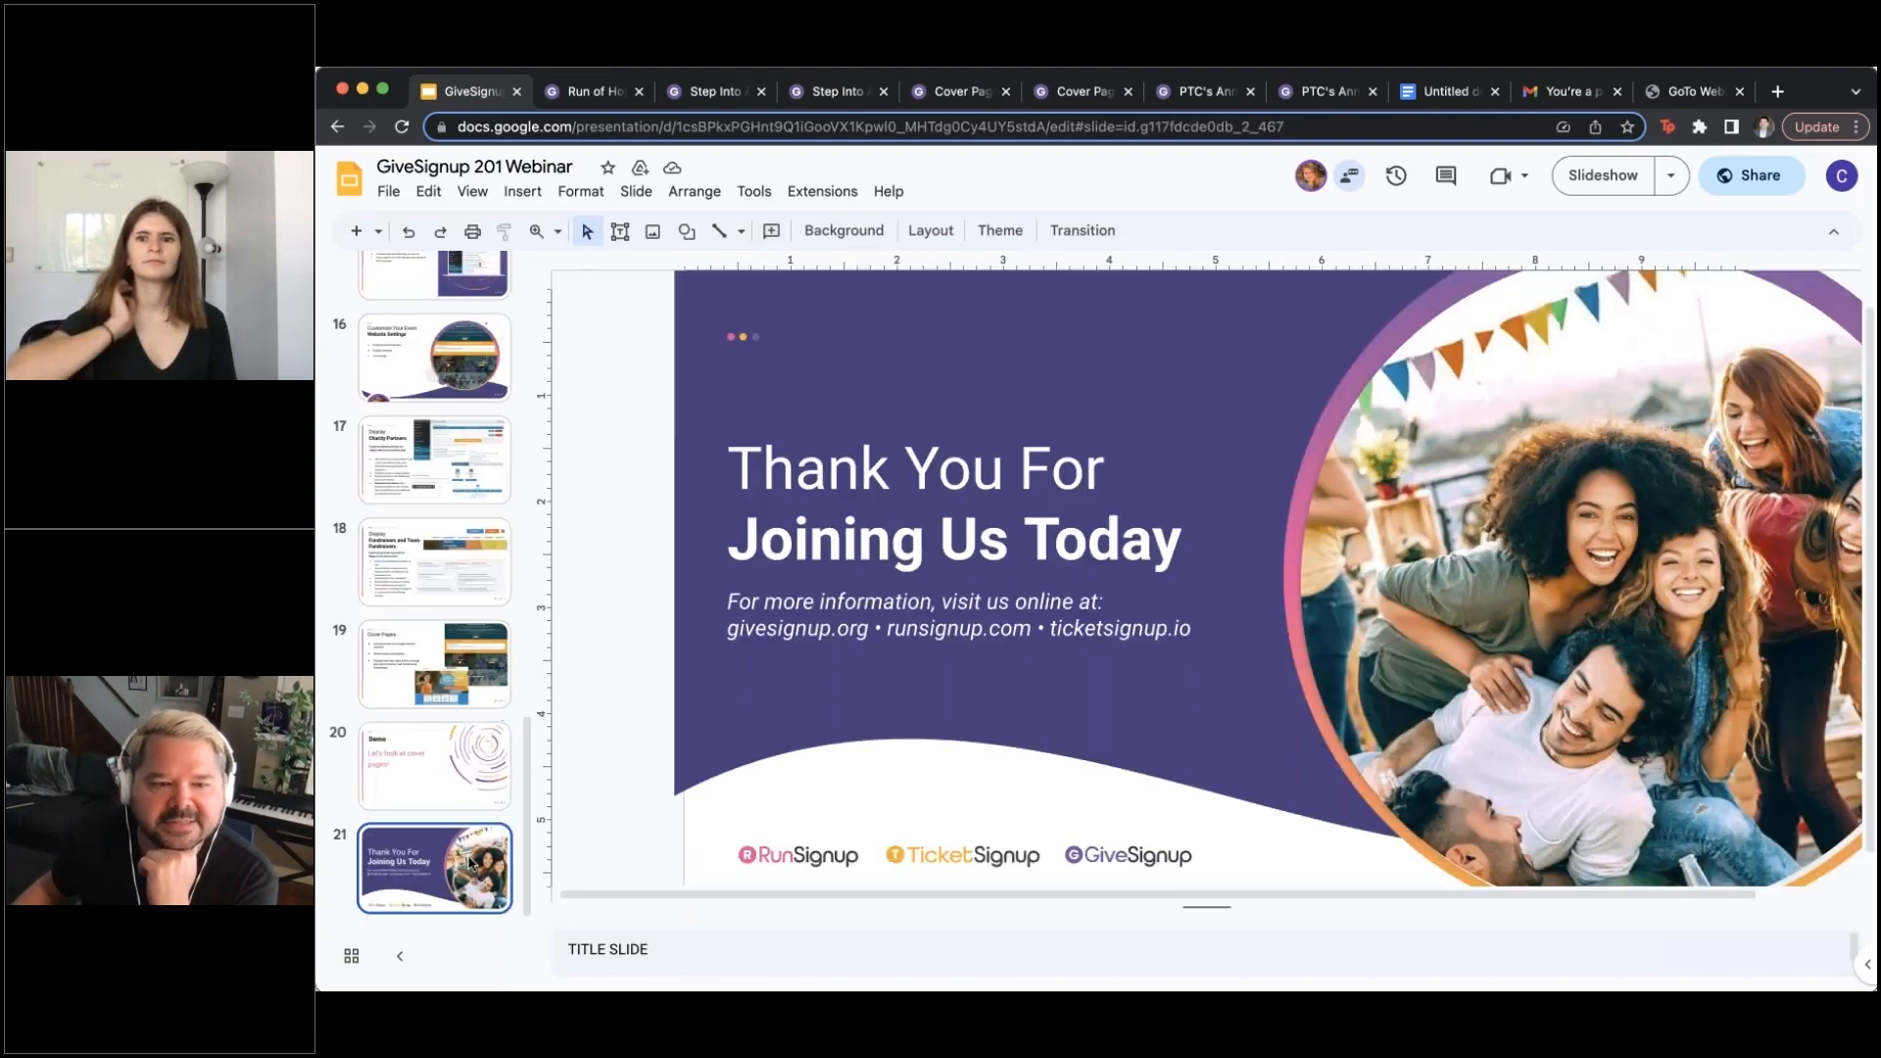